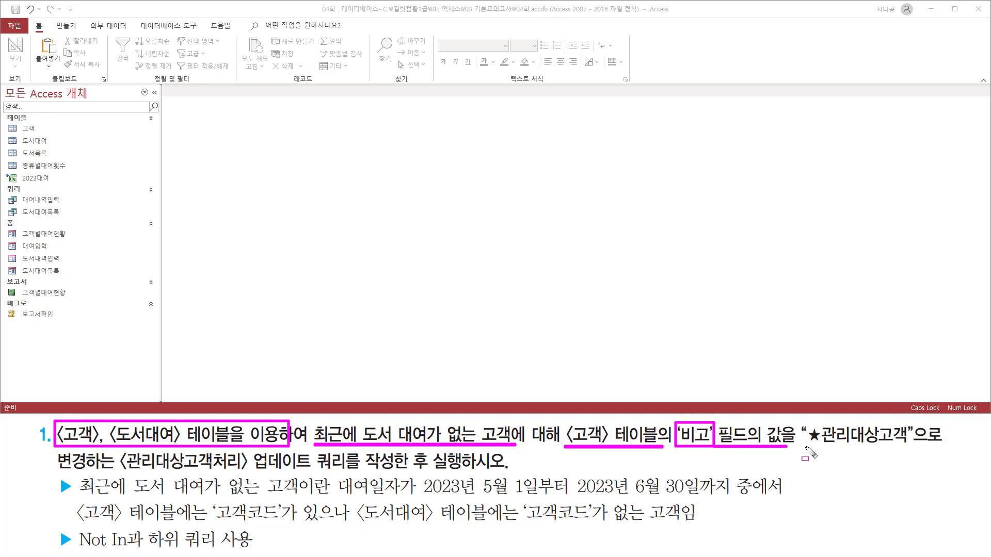
left_click_drag(805, 446, 912, 447)
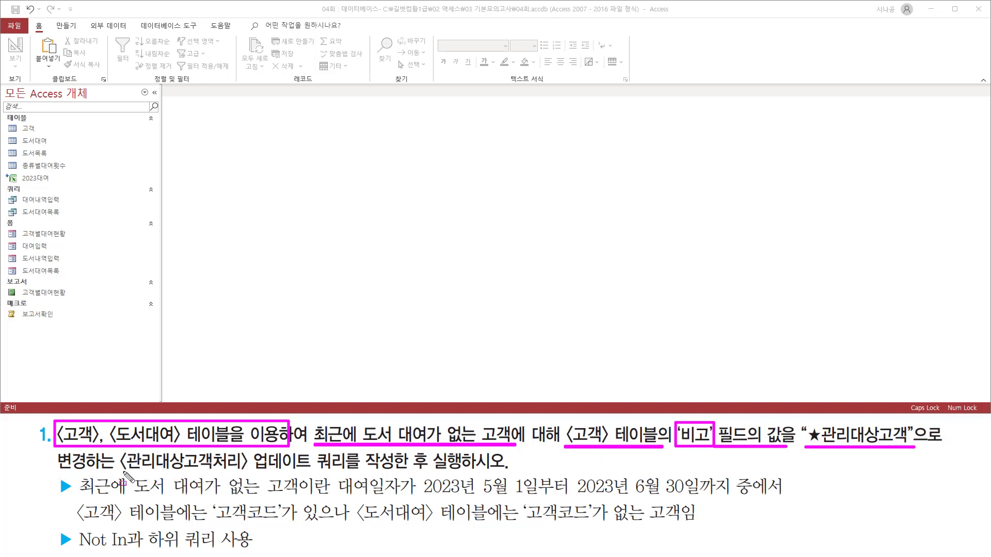
mouse_move(124, 472)
left_mouse_down()
mouse_move(519, 474)
mouse_move(508, 472)
left_mouse_up()
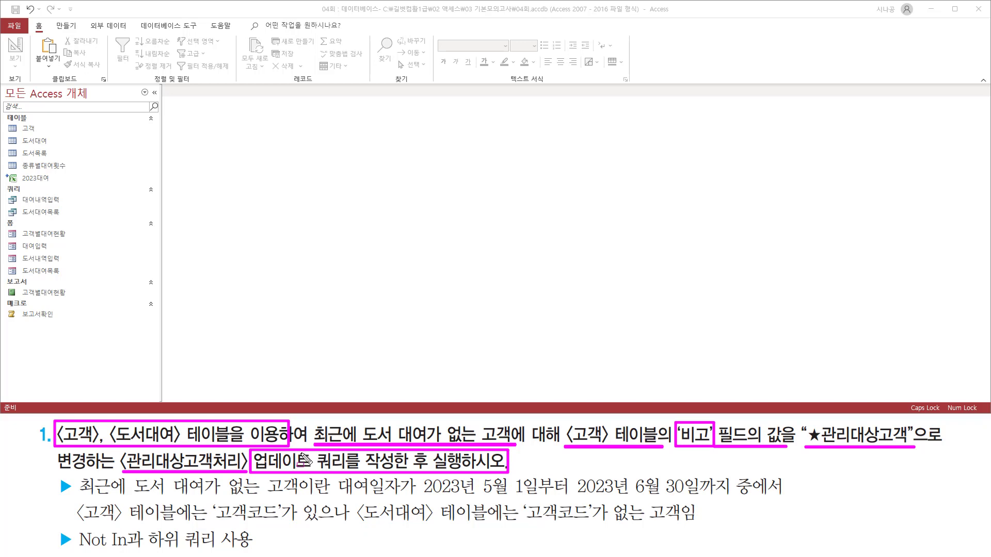
key("Escape")
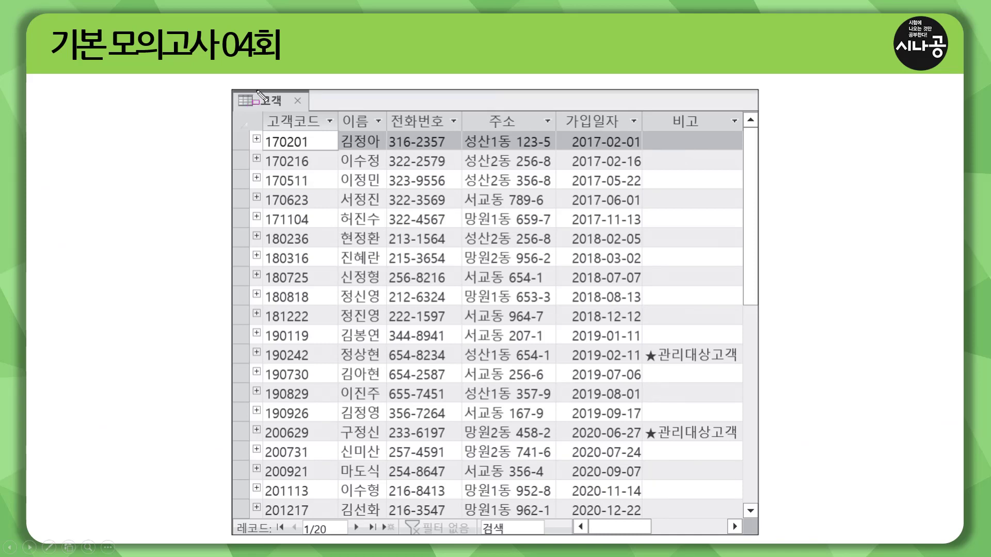
left_click_drag(257, 88, 307, 110)
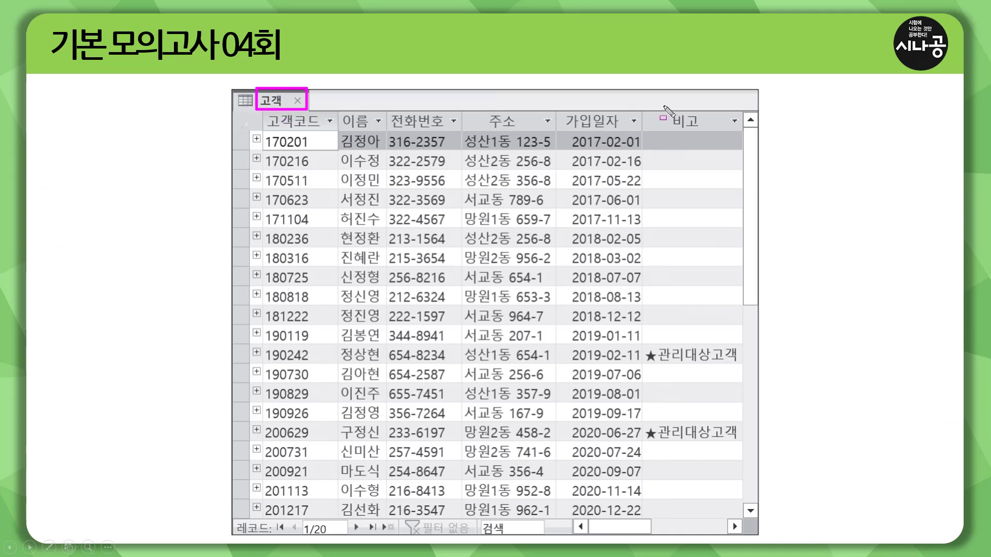
mouse_move(653, 110)
left_mouse_down()
mouse_move(659, 132)
mouse_move(711, 132)
left_mouse_up()
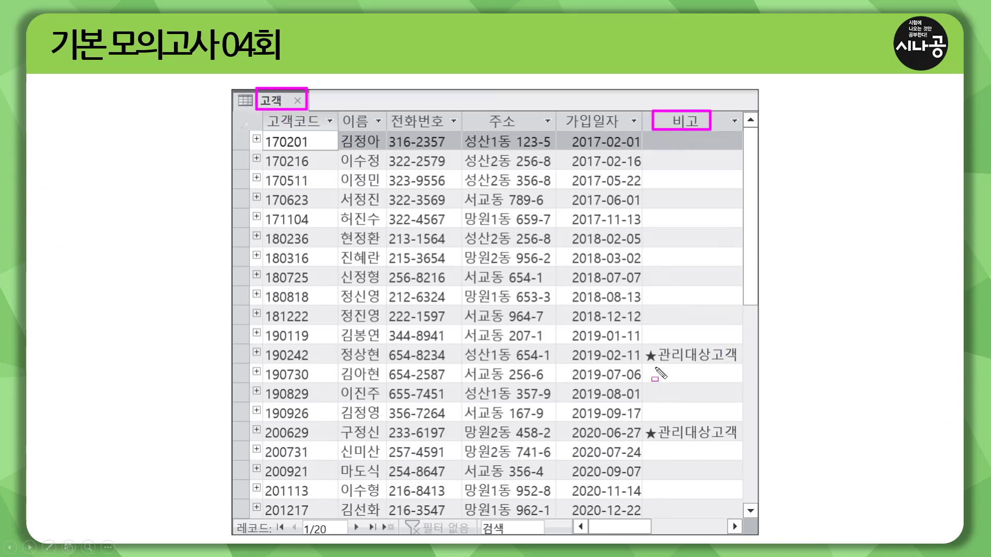
left_click_drag(644, 365, 736, 366)
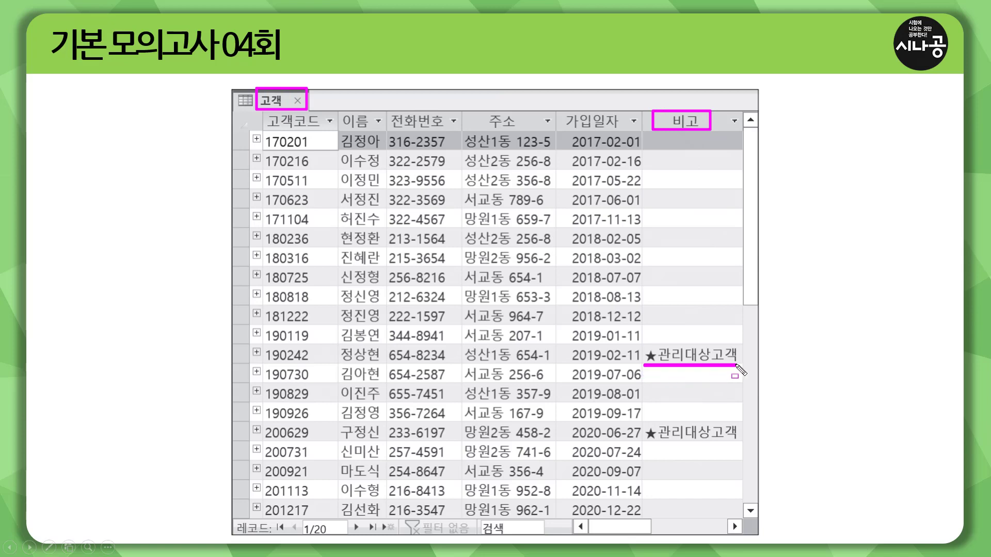
left_click_drag(643, 443, 739, 443)
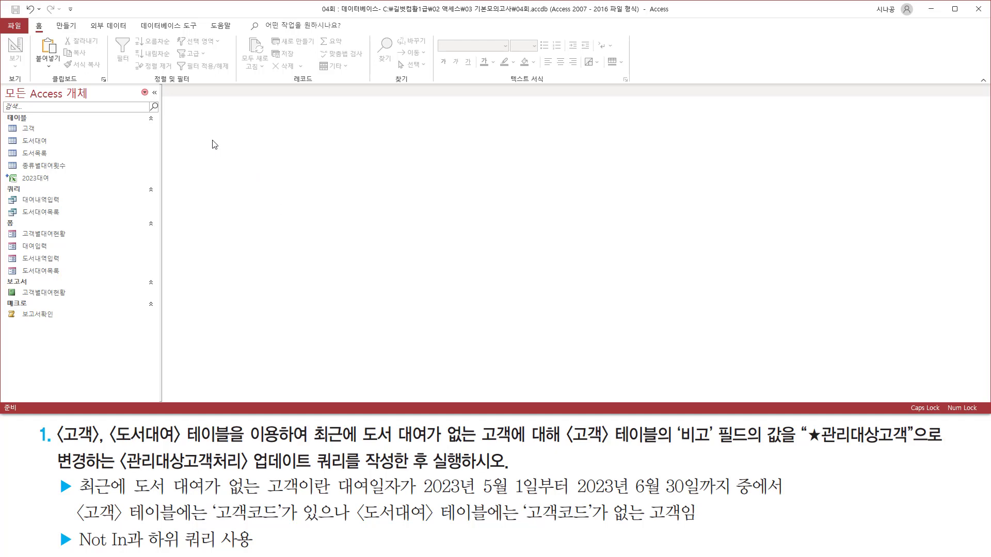
- Create a new query in Design view
left_click(64, 27)
left_click_drag(51, 19, 83, 32)
left_click_drag(149, 84, 183, 84)
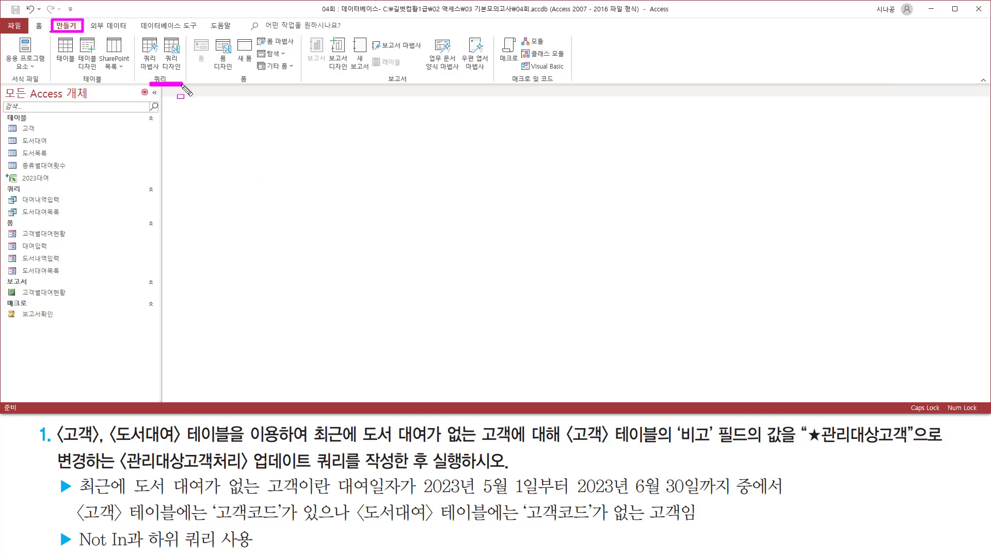
left_click(172, 52)
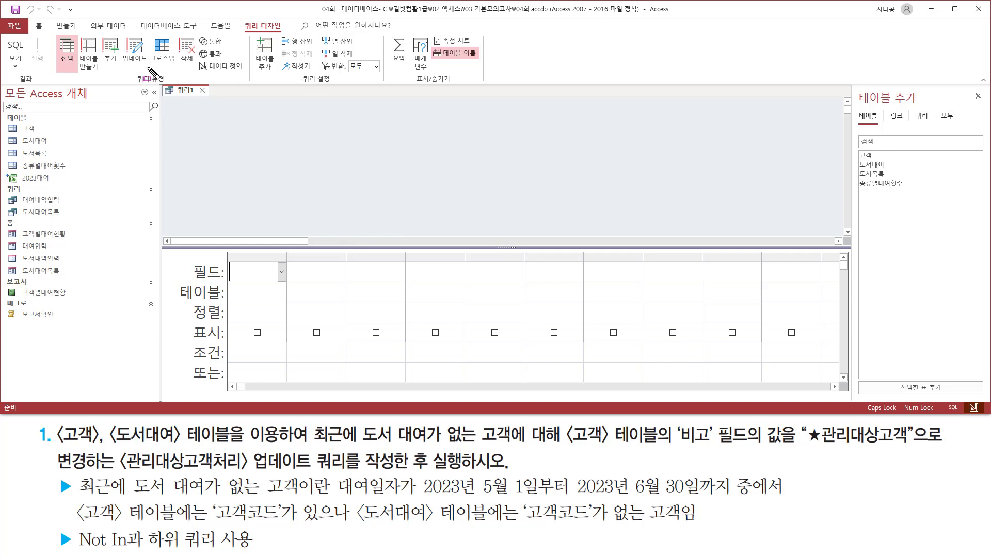
- Change the new query's type to an update query (업데이트)
left_click_drag(241, 18, 287, 32)
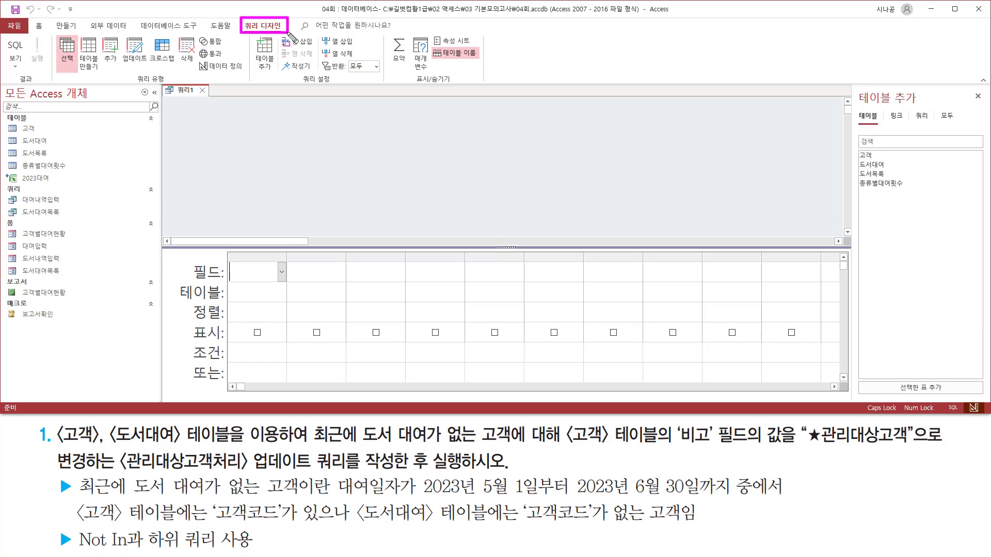
left_click_drag(133, 72, 172, 85)
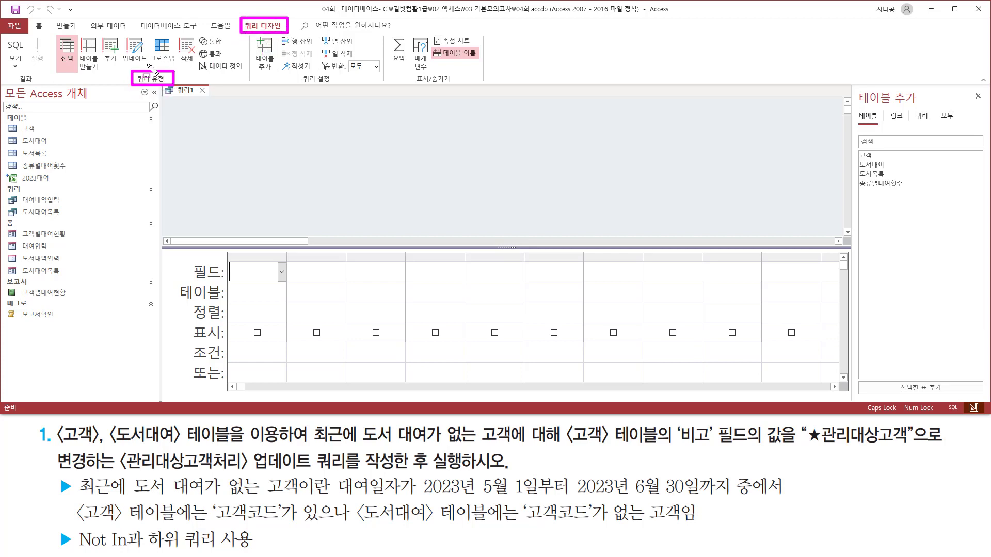
left_click_drag(121, 32, 149, 66)
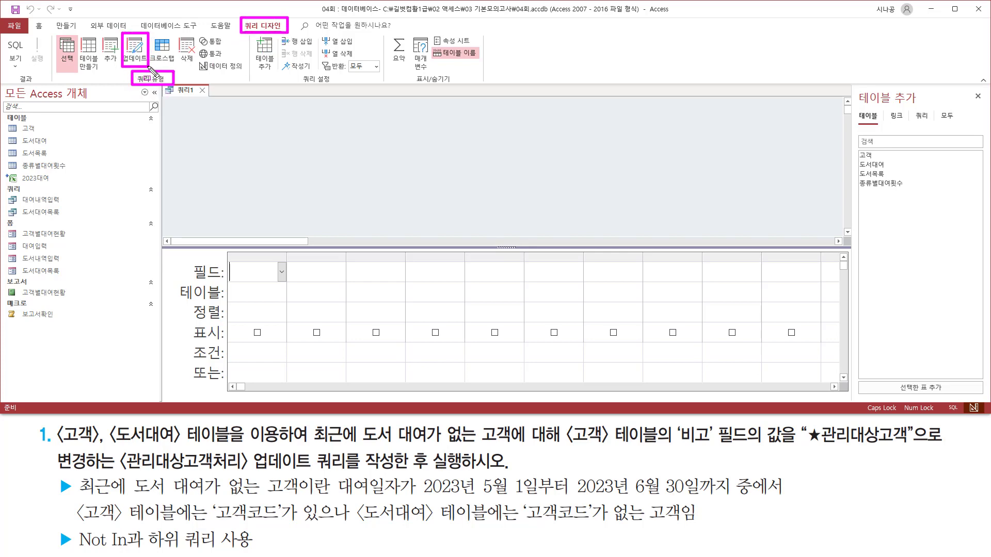
key("Escape")
left_click(134, 49)
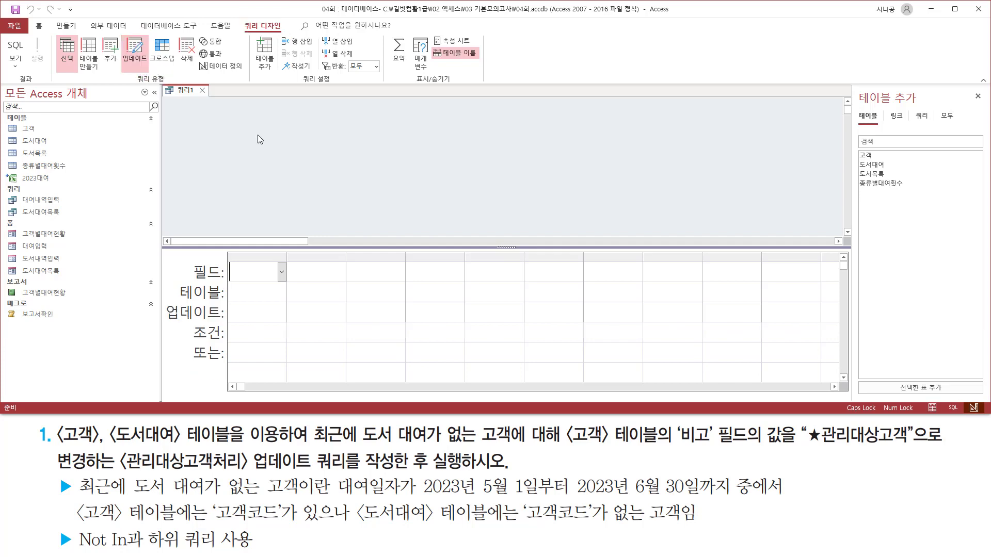
mouse_move(164, 300)
left_mouse_down()
mouse_move(226, 333)
mouse_move(227, 325)
left_mouse_up()
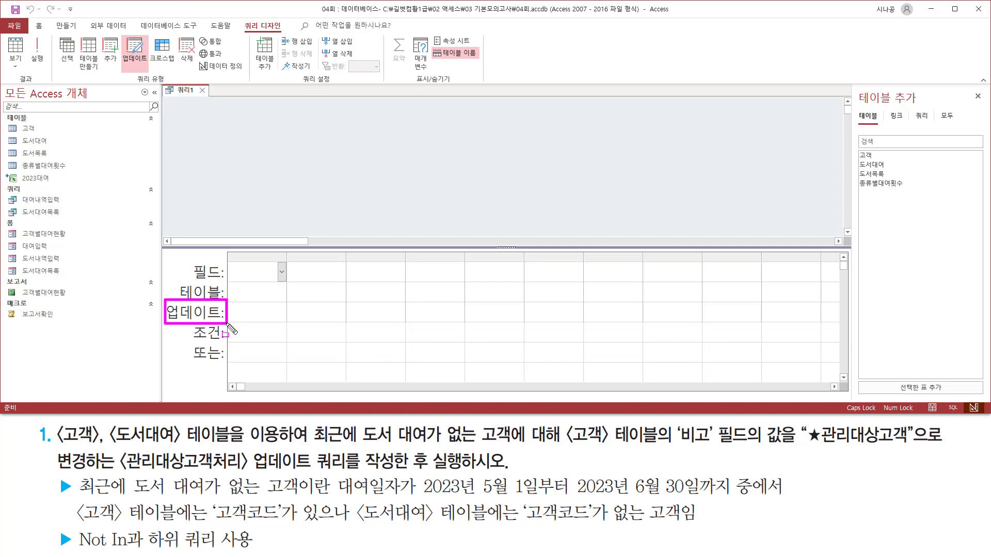
key("Escape")
- Add the 고객 and 도서대여 tables to the update query
mouse_move(57, 425)
left_mouse_down()
mouse_move(82, 456)
mouse_move(286, 448)
left_mouse_up()
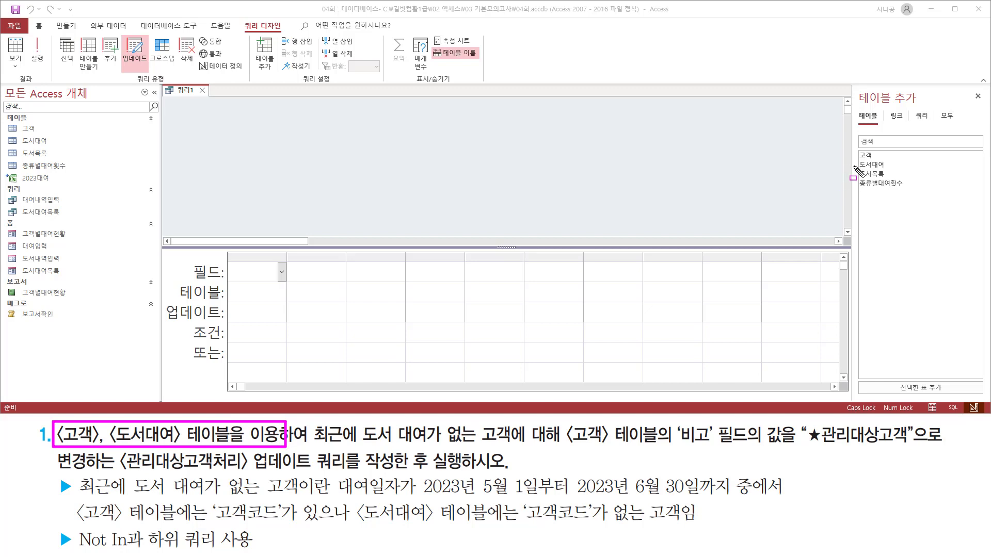
key("Escape")
left_click(872, 156)
double_click(871, 156)
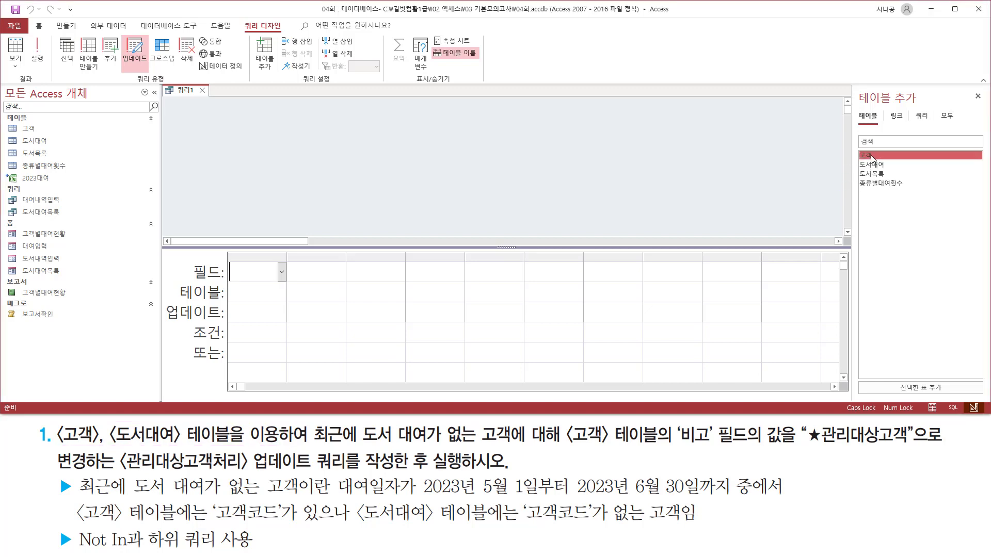
left_click(879, 166)
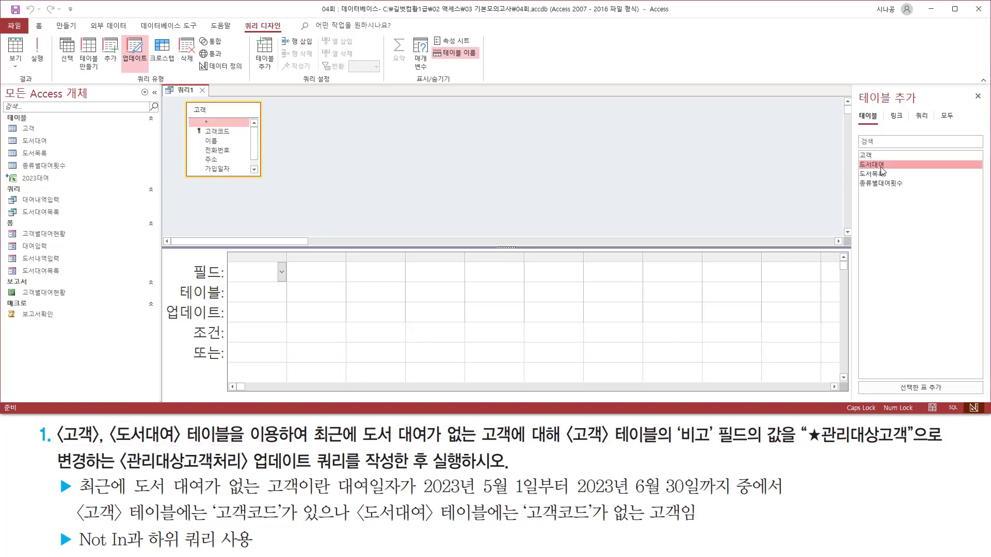
double_click(884, 168)
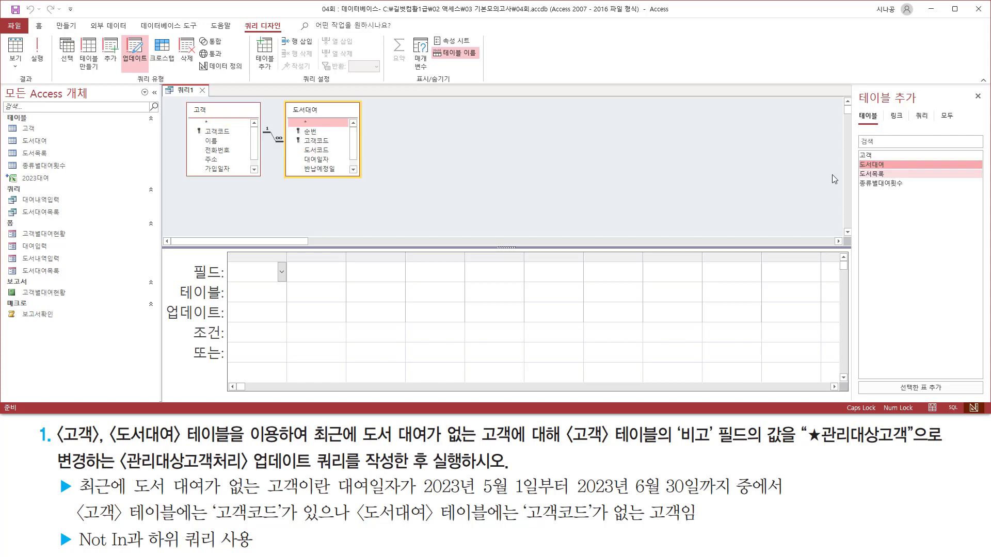
left_click_drag(182, 99, 368, 187)
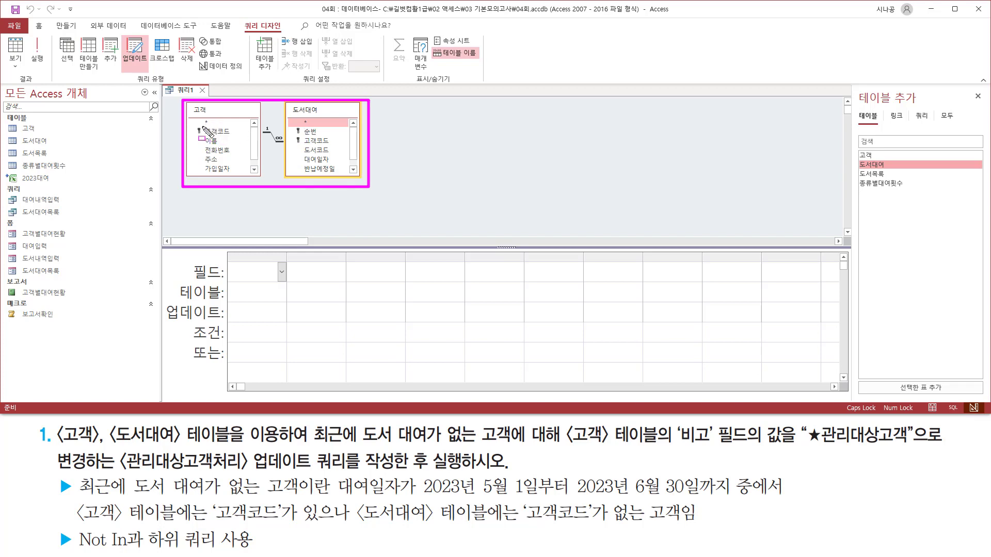
left_click_drag(202, 124, 231, 138)
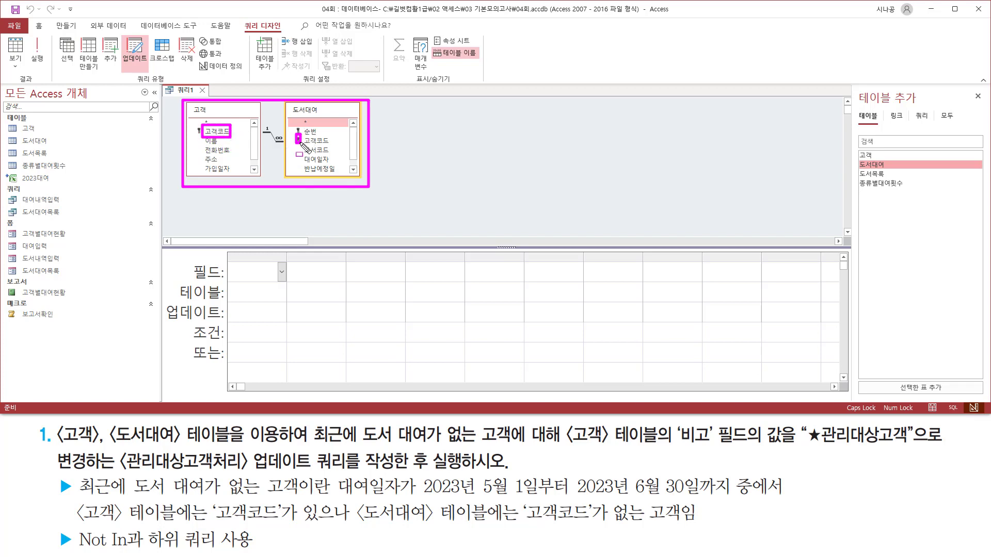
left_click_drag(295, 135, 338, 149)
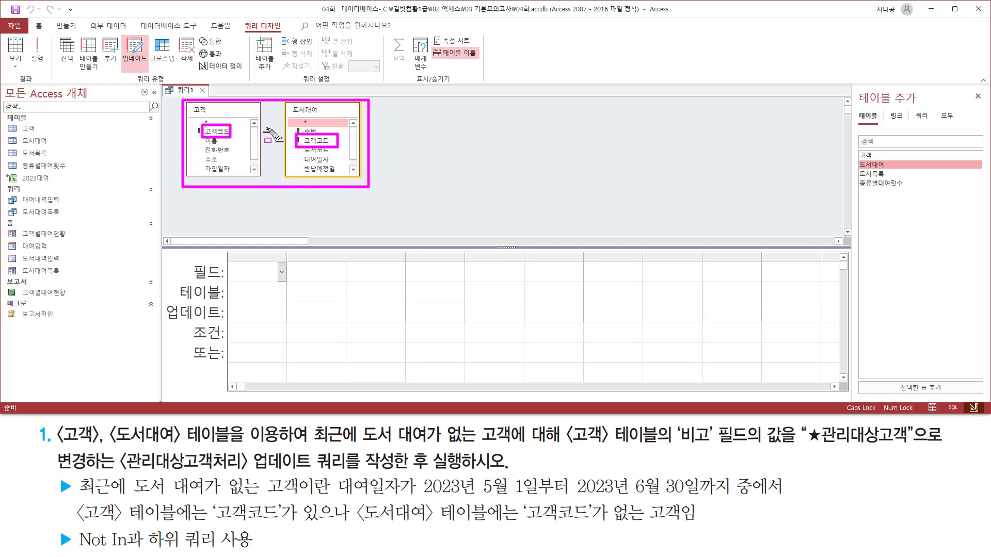
left_click_drag(260, 121, 282, 153)
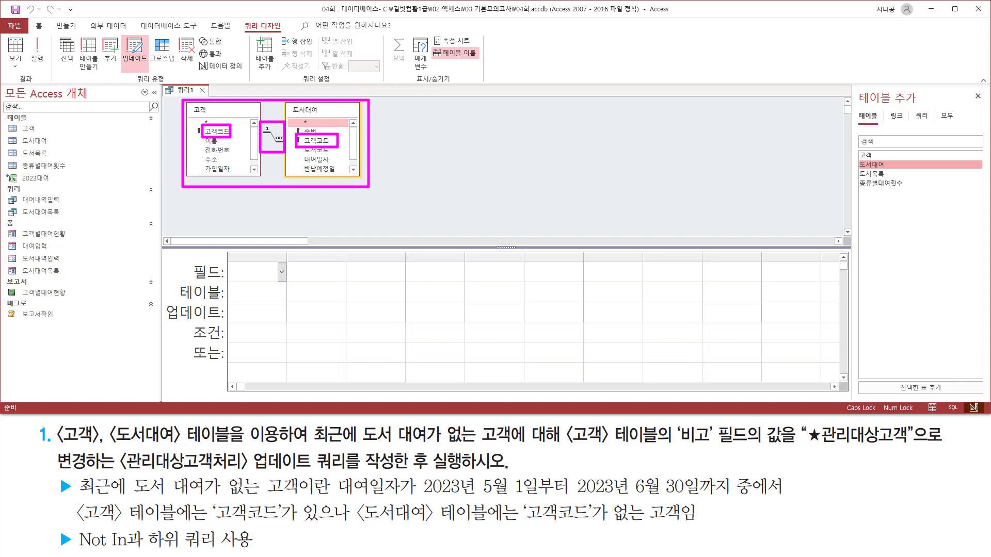
left_click_drag(79, 497, 738, 499)
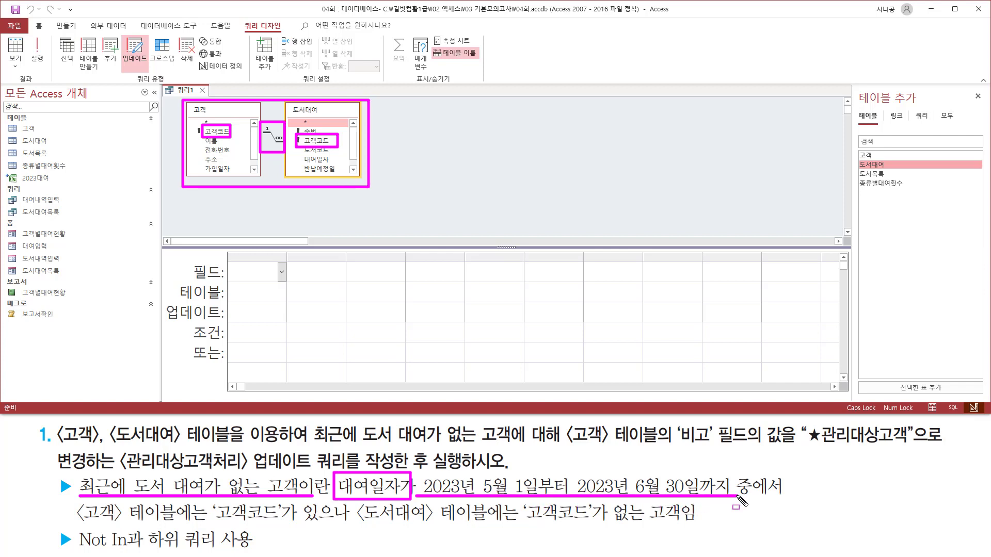
left_click_drag(74, 525, 289, 525)
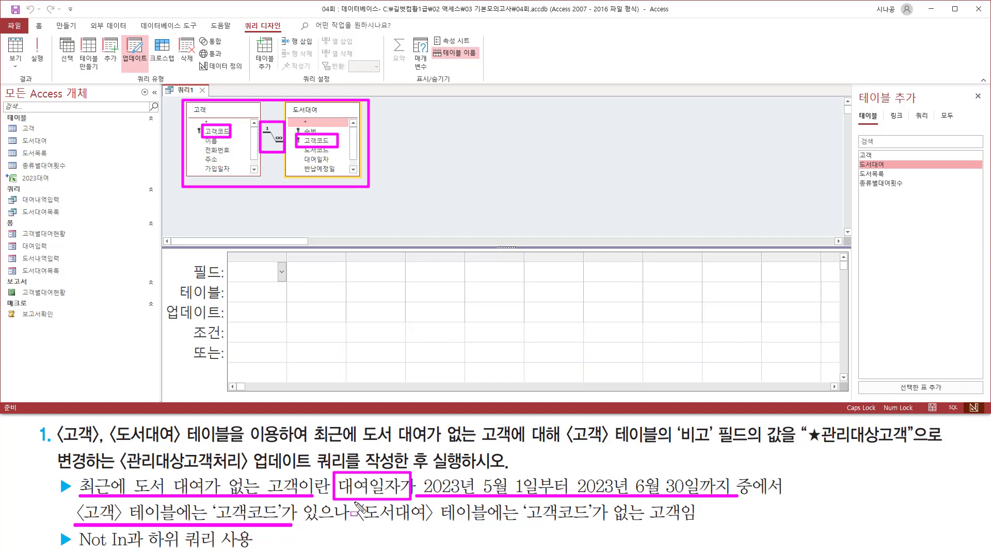
mouse_move(355, 502)
left_mouse_down()
mouse_move(403, 529)
mouse_move(695, 528)
left_mouse_up()
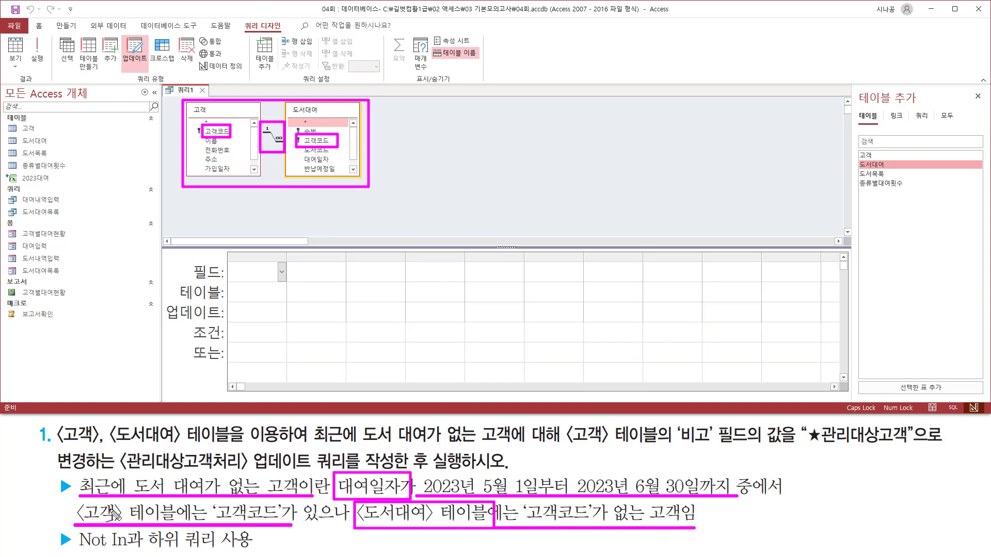
mouse_move(109, 508)
left_mouse_down()
mouse_move(116, 515)
mouse_move(133, 490)
left_mouse_up()
mouse_move(445, 506)
left_mouse_down()
mouse_move(464, 516)
mouse_move(474, 504)
left_mouse_up()
left_click_drag(527, 523, 645, 526)
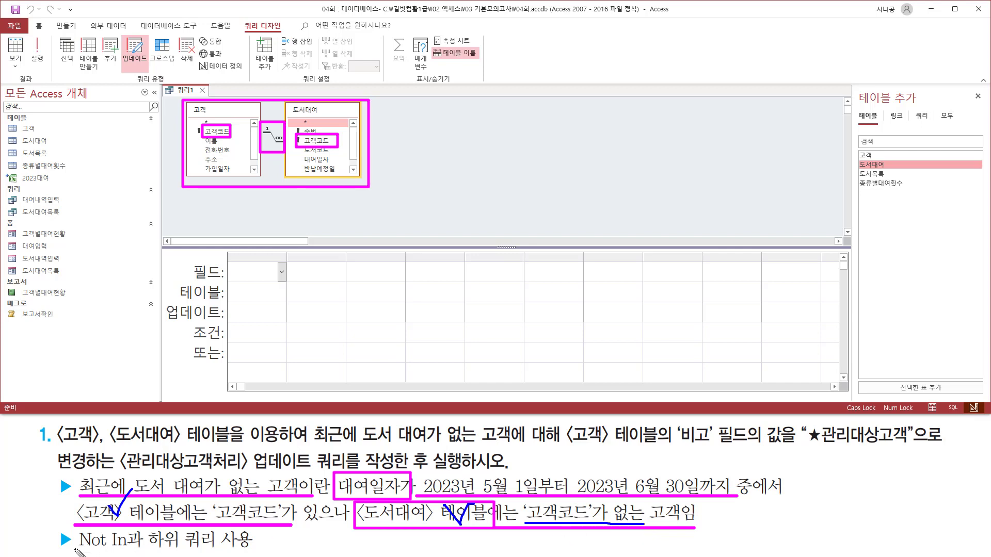
left_click_drag(79, 551, 231, 554)
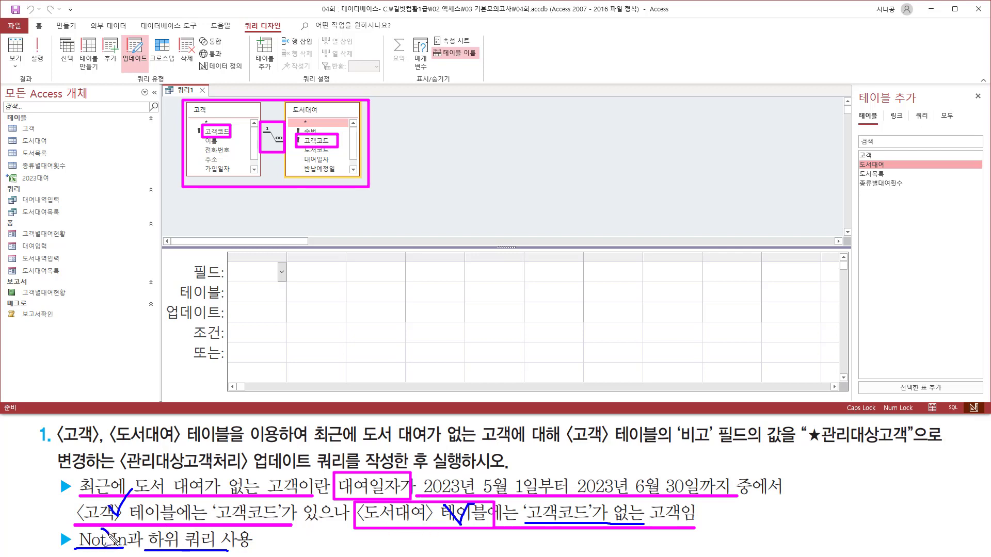
left_click_drag(102, 527, 114, 522)
left_click_drag(207, 118, 235, 88)
mouse_move(559, 447)
left_mouse_down()
mouse_move(671, 447)
mouse_move(691, 422)
mouse_move(718, 449)
left_mouse_up()
left_click_drag(805, 447, 912, 447)
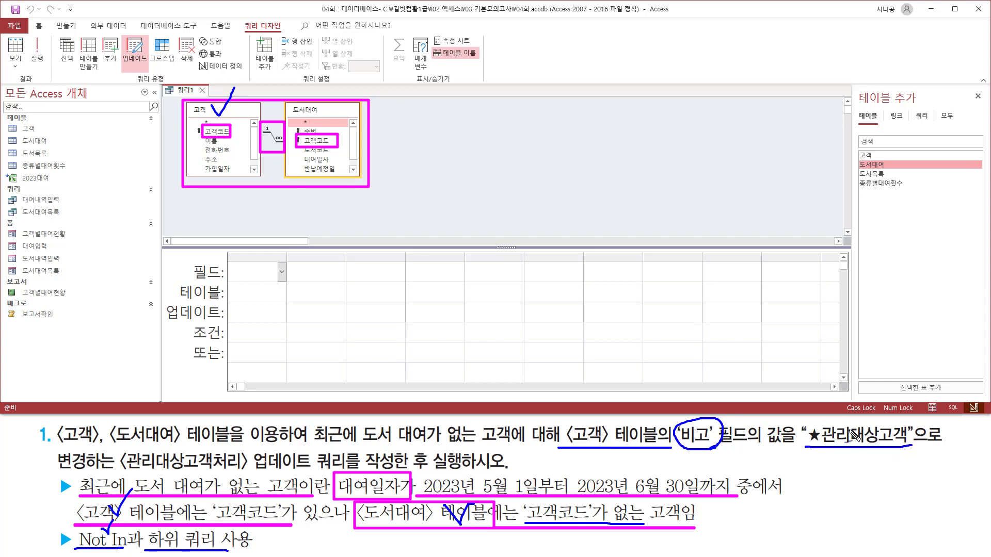
key("Escape")
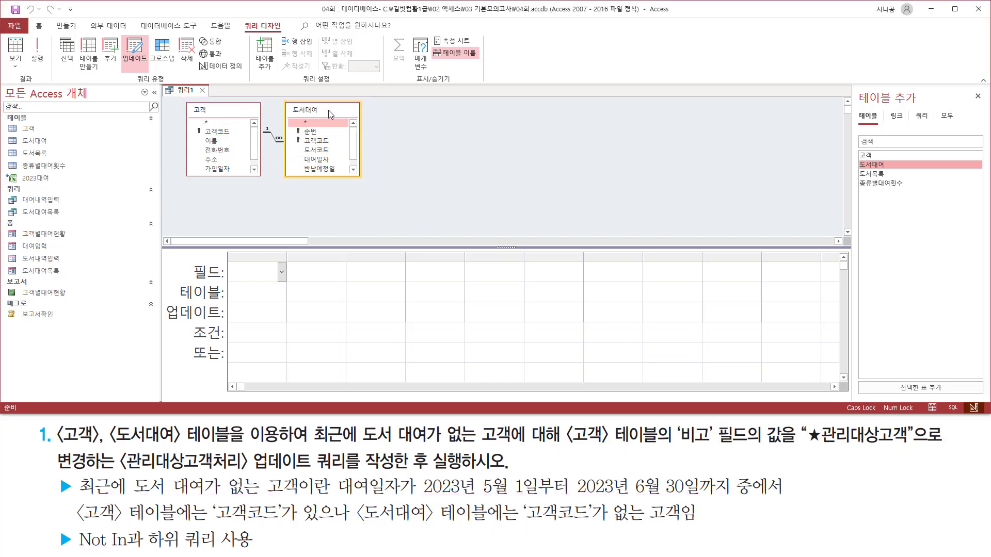
- Remove the 도서대여 table from the query and close the table-adding pane (테이블 추가)
right_click(325, 111)
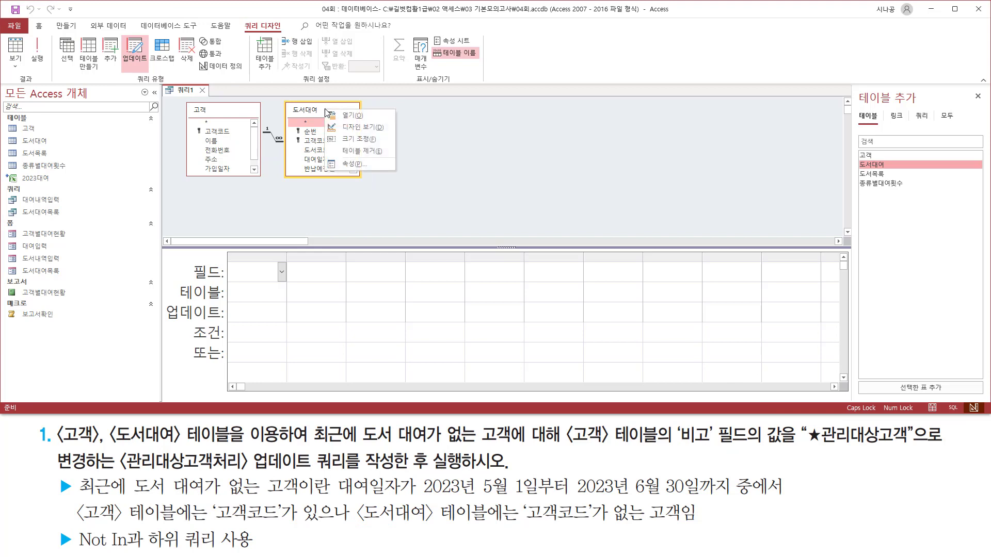
left_click(357, 151)
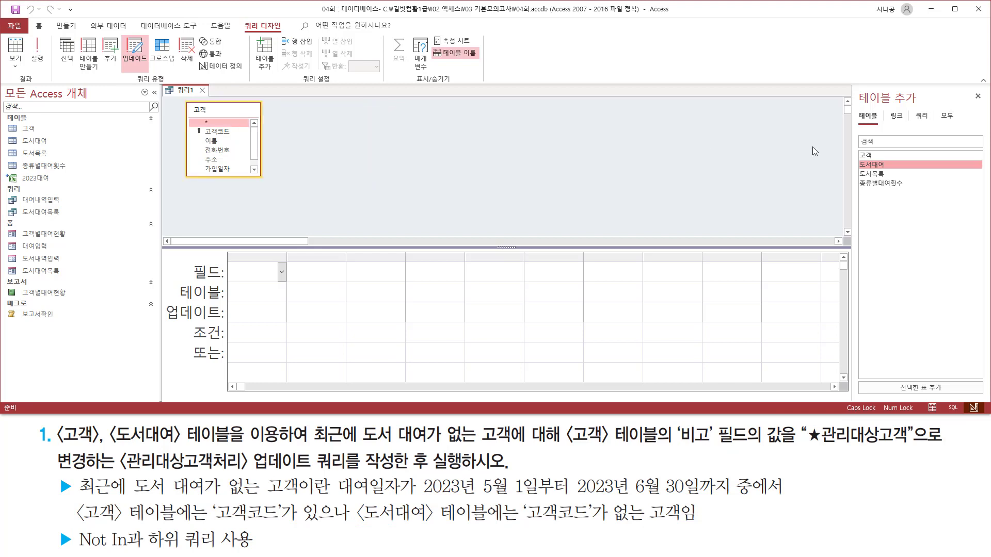
key("ctrl+shift+d")
mouse_move(852, 89)
left_mouse_down()
mouse_move(917, 107)
mouse_move(985, 107)
left_mouse_up()
key("Escape")
left_click(978, 97)
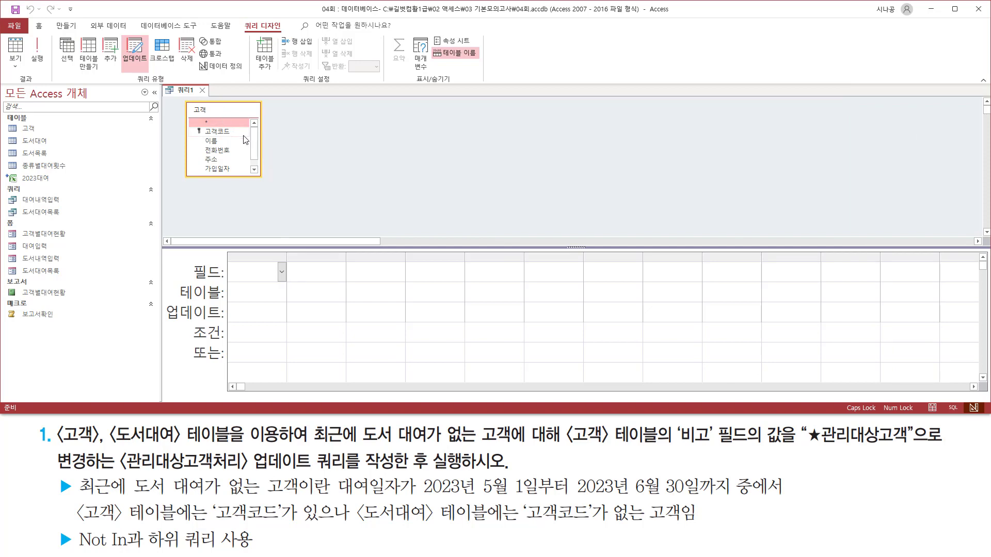
- Add the 비고 field of the 고객 table to the first column of the query design grid
scroll(245, 139, "down", 1)
left_click(221, 169)
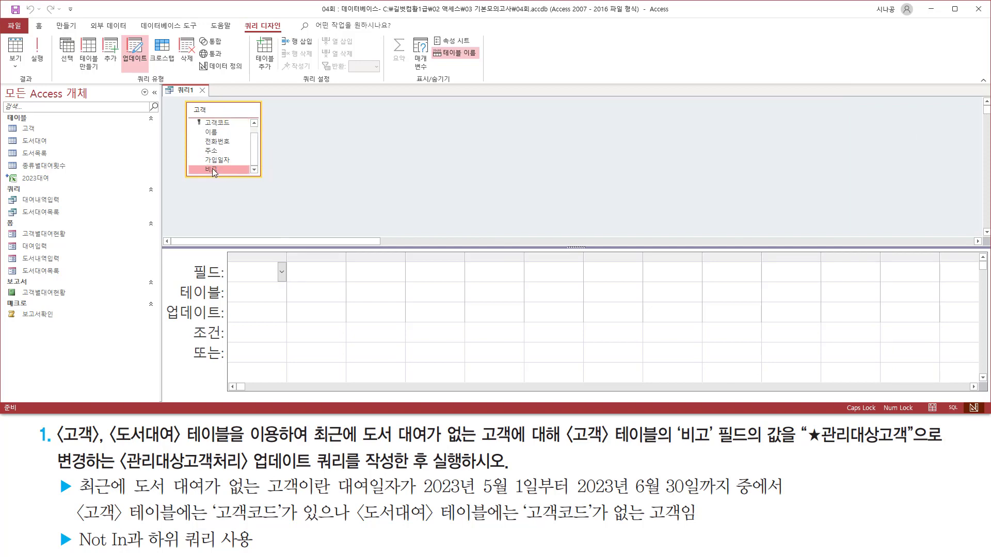
key("ctrl+2")
left_click_drag(199, 164, 230, 175)
key("Escape")
double_click(220, 169)
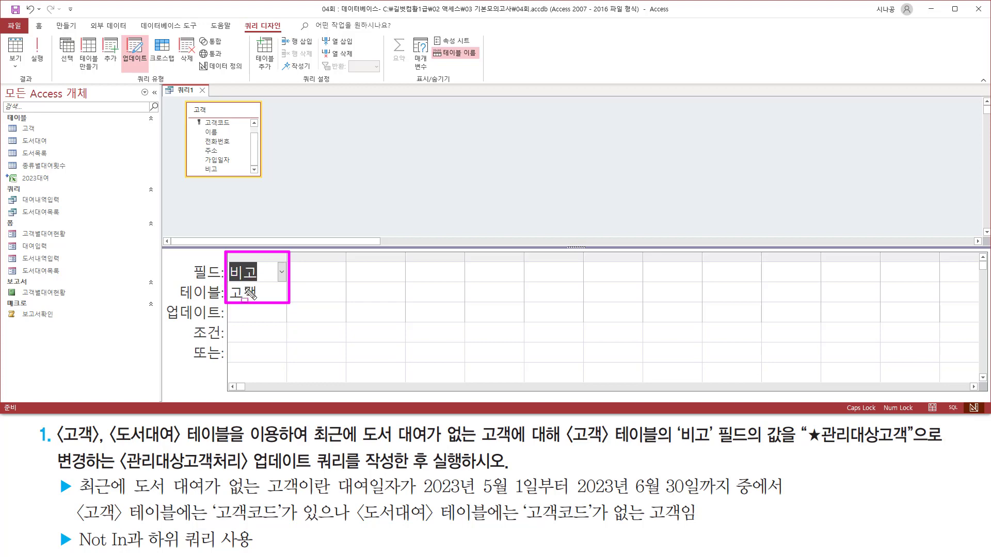
left_click_drag(804, 446, 913, 447)
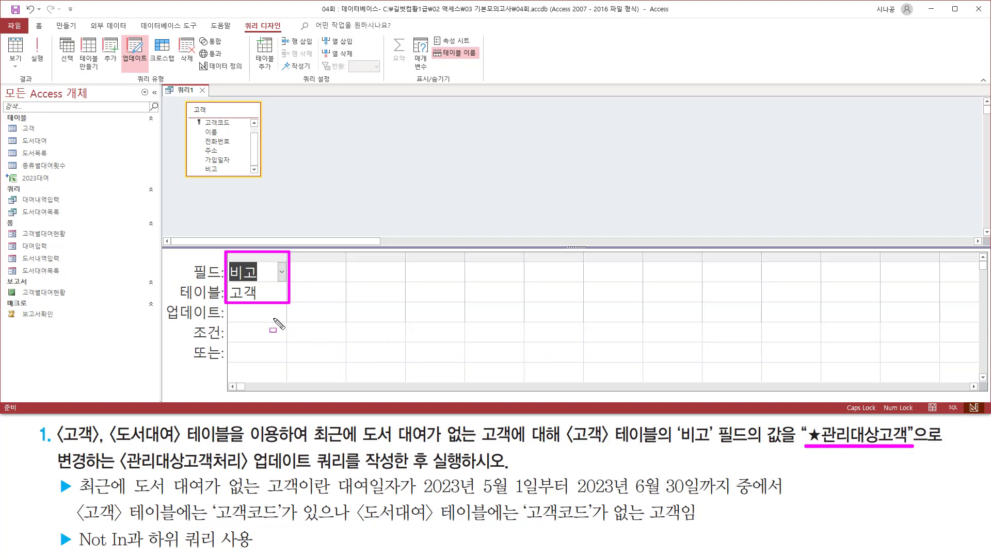
- Set the update value of the 비고 field to "★관리대상고객" and widen its column in the design grid
key("Escape")
left_click(256, 312)
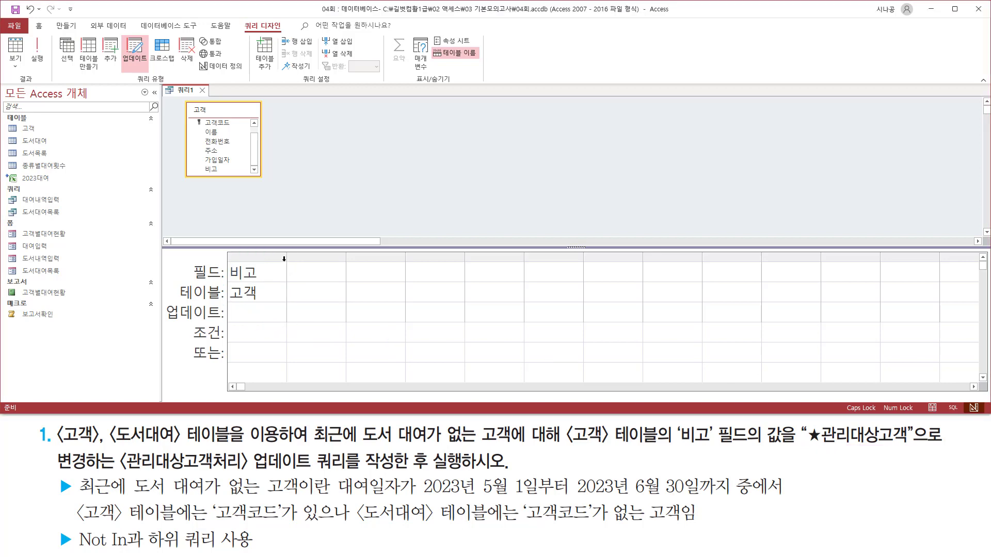
left_click_drag(286, 256, 358, 257)
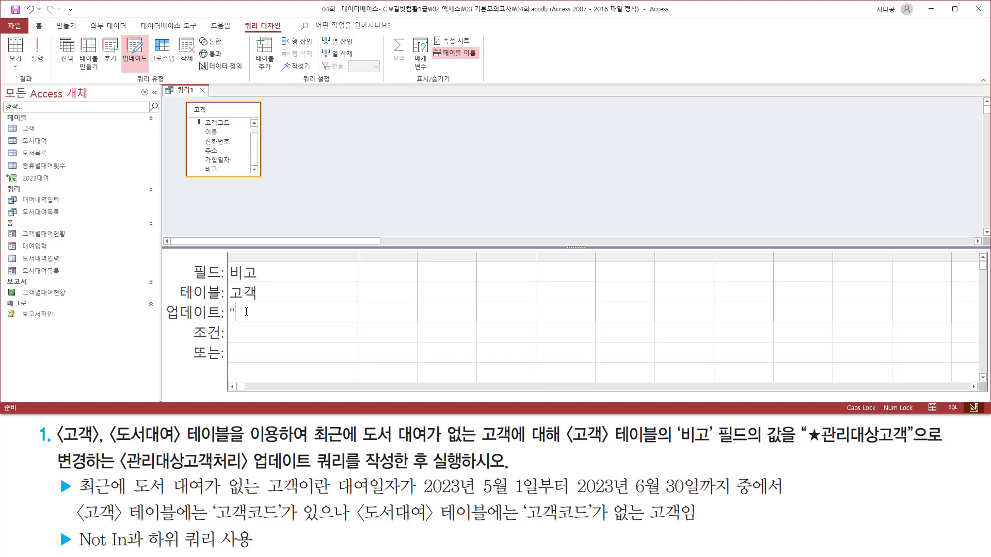
type("ㅁ")
key("Hangul_Hanja")
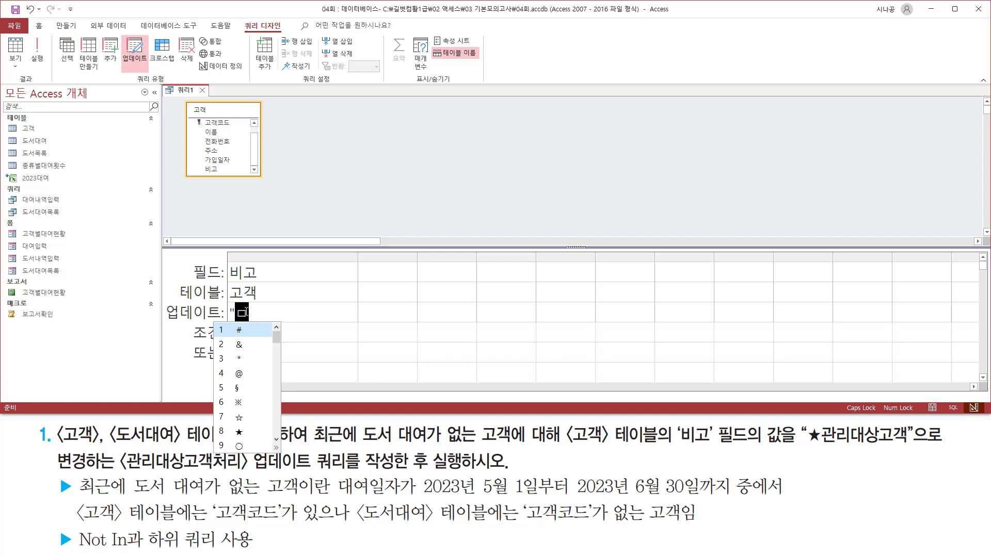
left_click(239, 432)
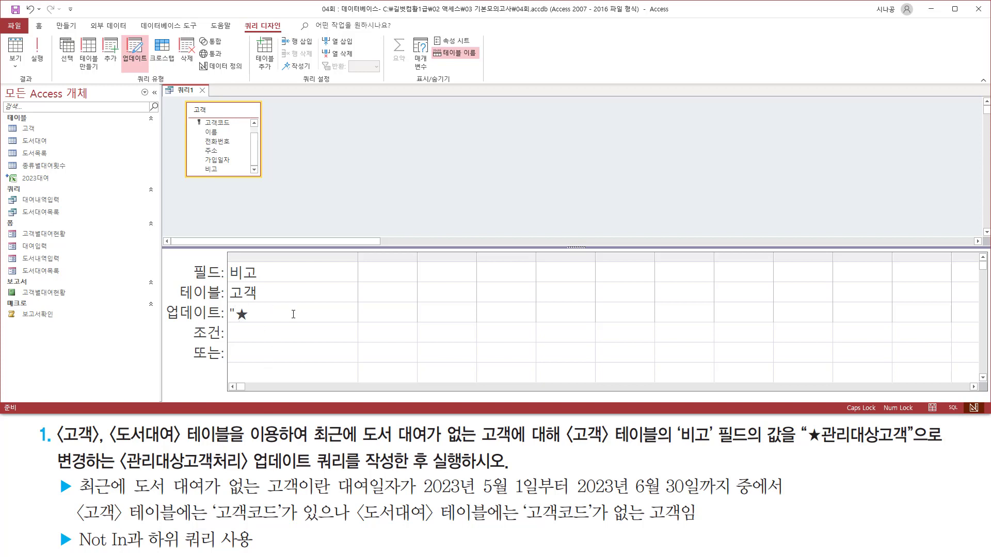
type("관리대상")
type("고개")
type("\"")
left_click_drag(228, 263, 263, 282)
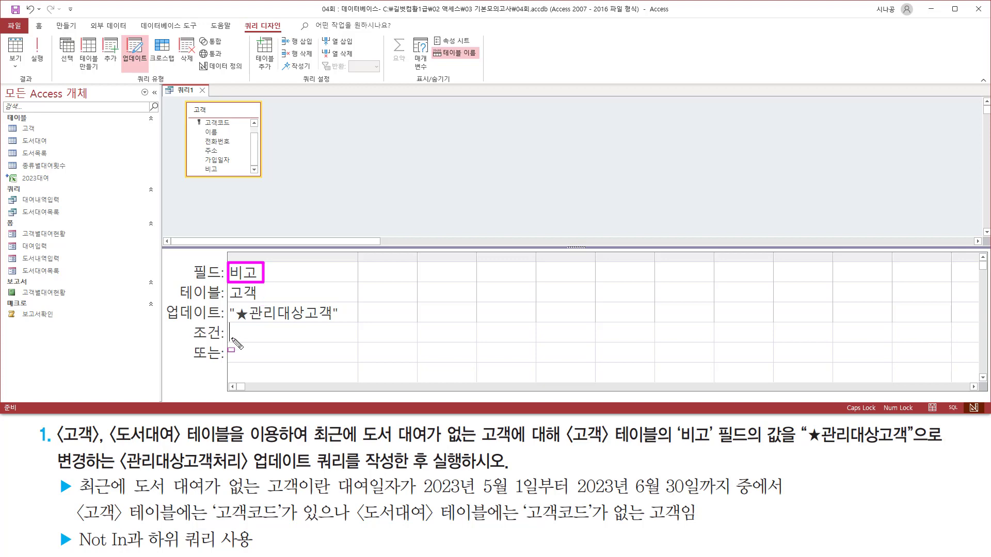
left_click_drag(226, 325, 343, 325)
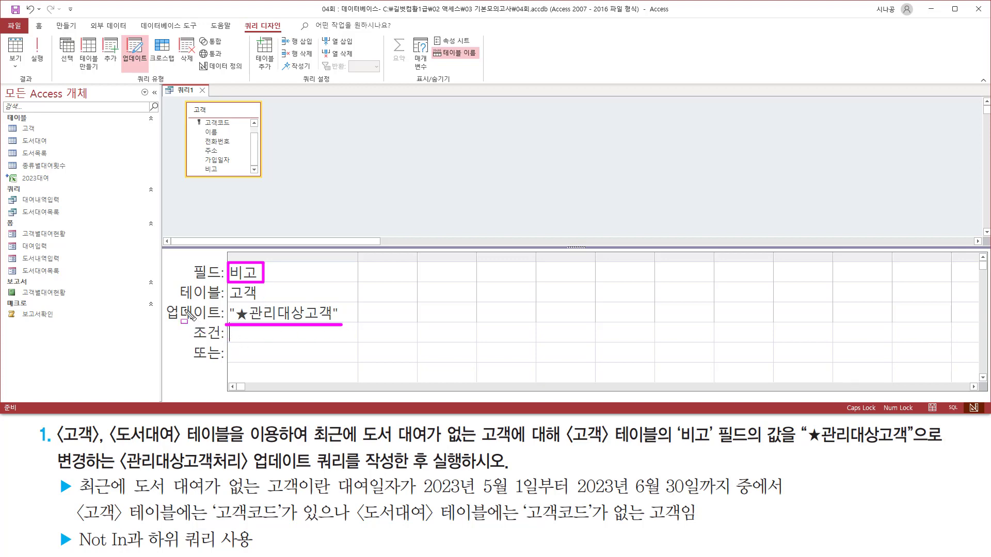
left_click_drag(163, 303, 225, 325)
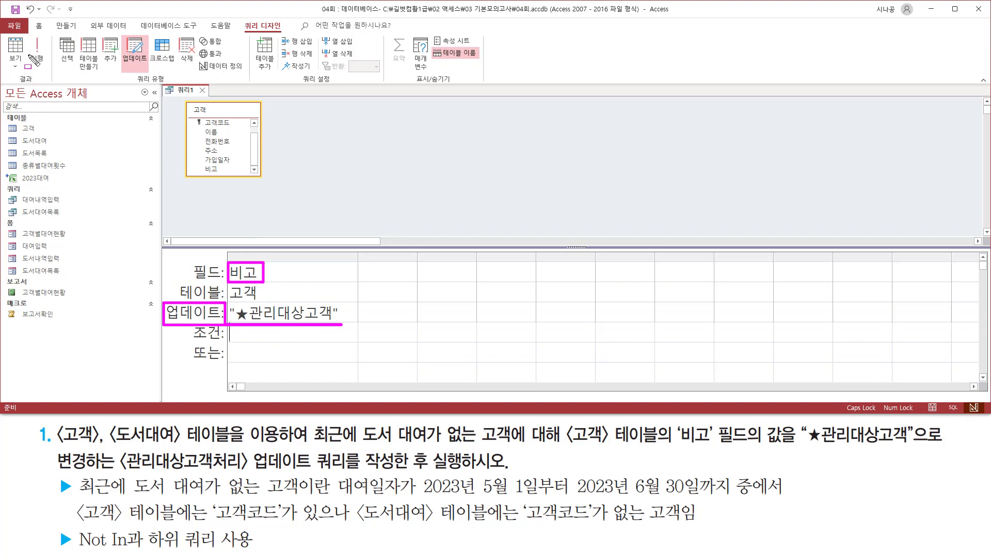
left_click_drag(30, 33, 52, 68)
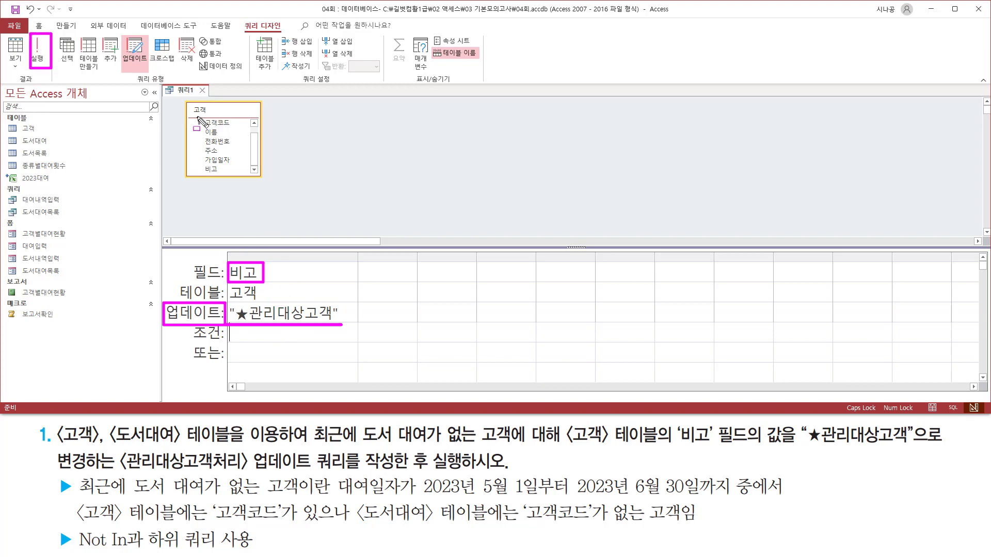
left_click_drag(186, 103, 217, 117)
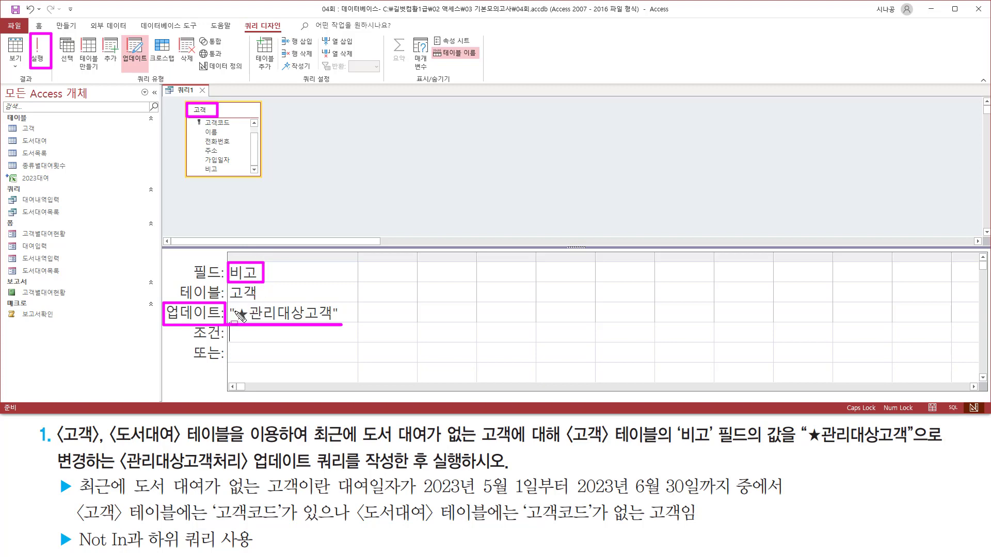
mouse_move(231, 300)
left_mouse_down()
mouse_move(351, 325)
mouse_move(342, 335)
left_mouse_up()
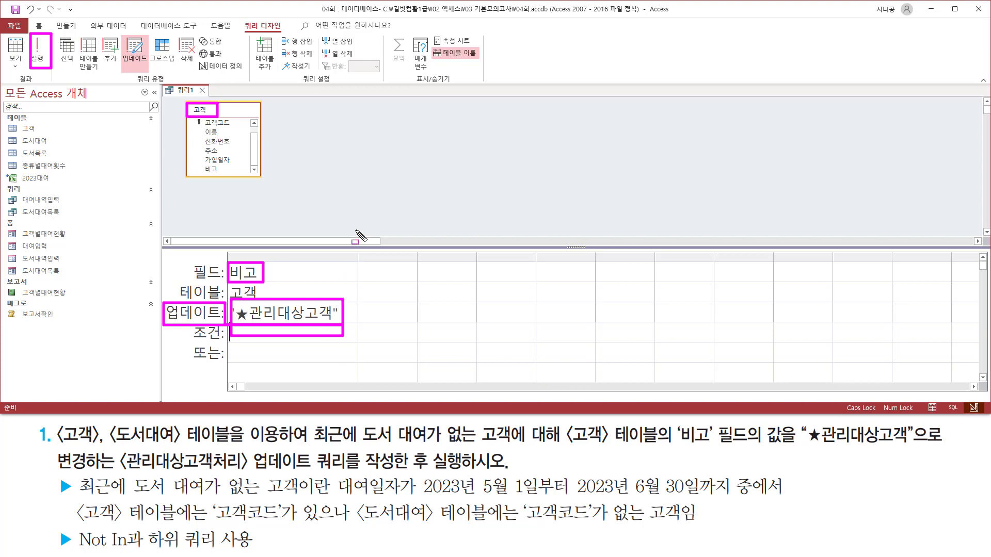
key("e")
mouse_move(55, 443)
left_mouse_down()
mouse_move(98, 443)
mouse_move(98, 456)
mouse_move(173, 443)
left_mouse_up()
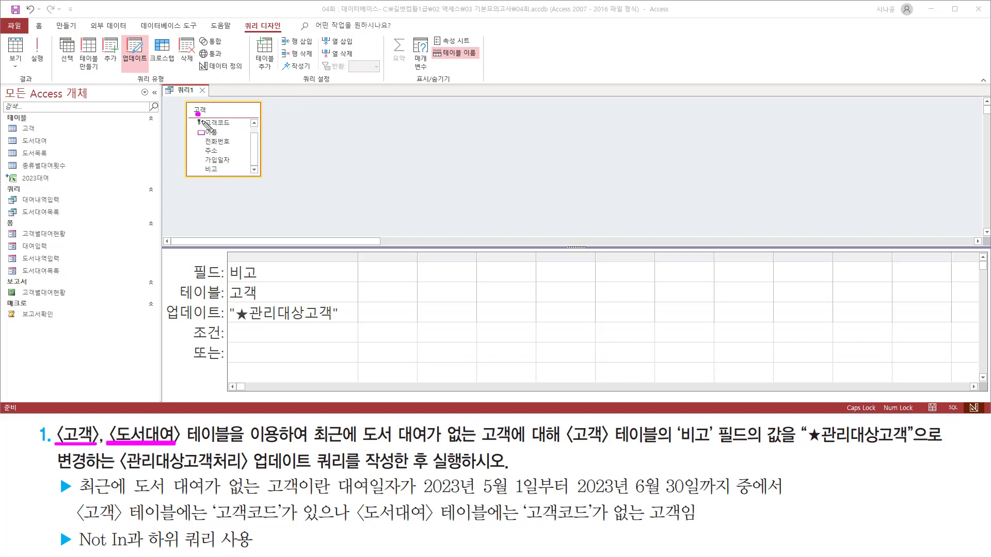
left_click_drag(196, 117, 235, 131)
key("Escape")
- Add the 고객코드 field of the 고객 table to the second grid column and widen that column
left_click(226, 124)
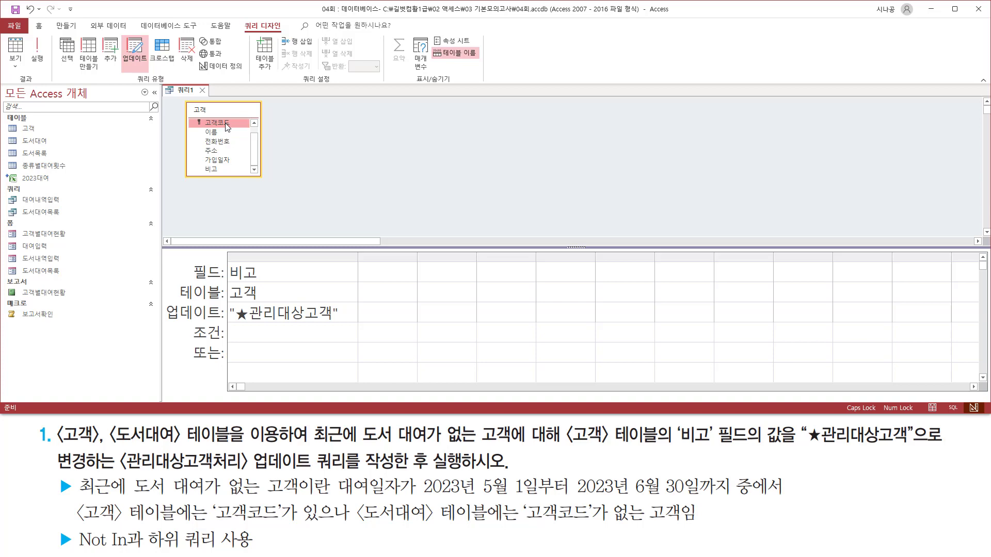
double_click(227, 127)
left_click_drag(414, 255, 594, 258)
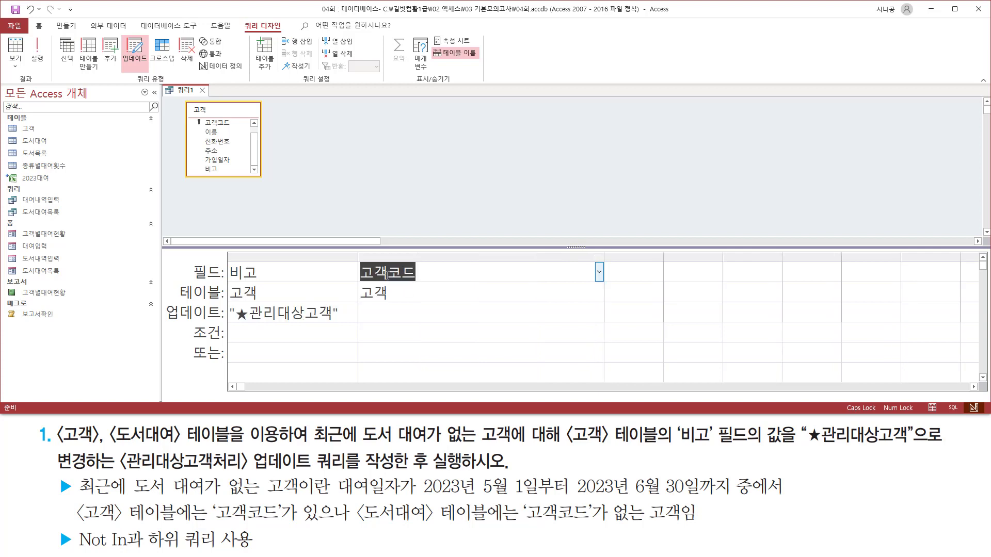
left_click(391, 331)
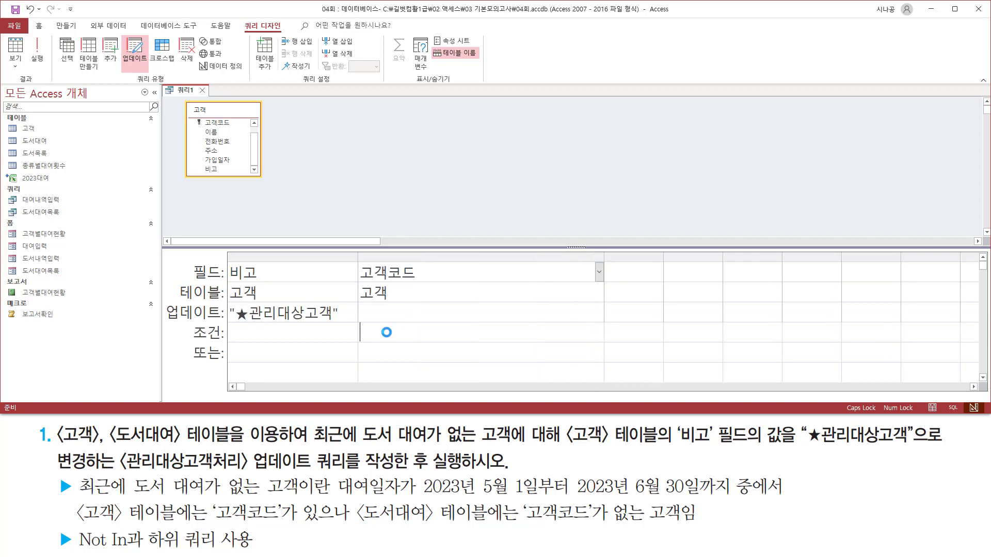
left_click_drag(187, 324, 231, 342)
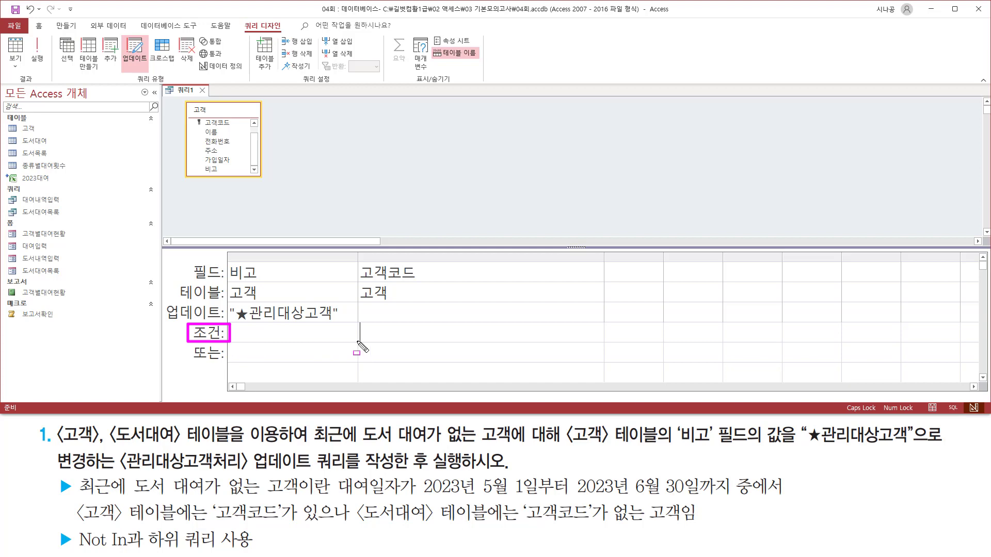
left_click_drag(357, 340, 598, 340)
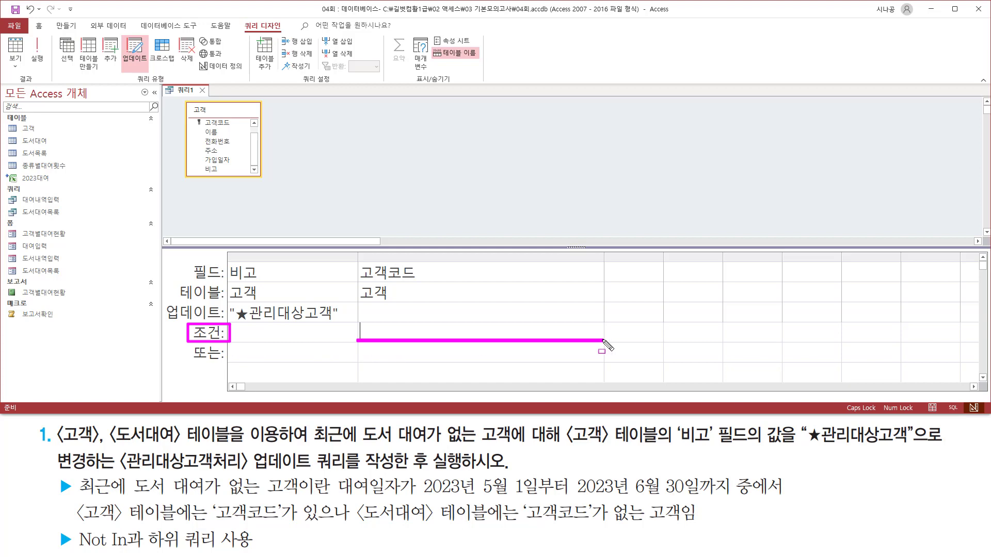
key("Escape")
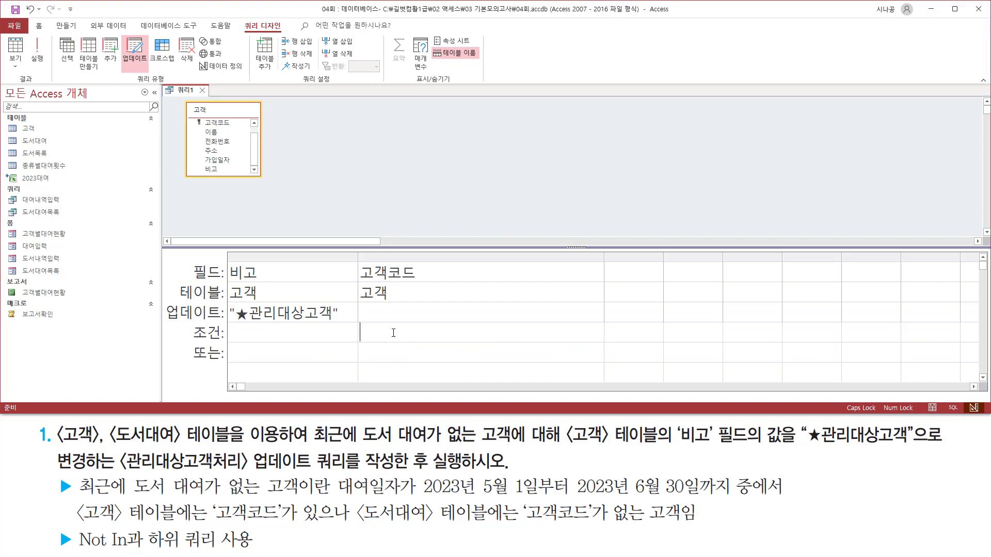
mouse_move(69, 502)
left_mouse_down()
mouse_move(181, 527)
mouse_move(279, 525)
left_mouse_up()
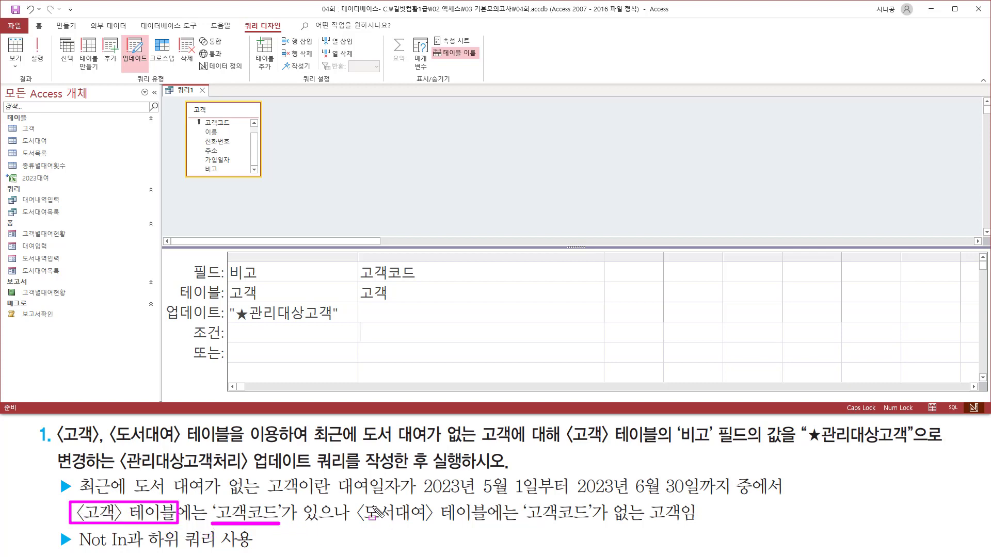
mouse_move(359, 500)
left_mouse_down()
mouse_move(374, 525)
mouse_move(594, 522)
left_mouse_up()
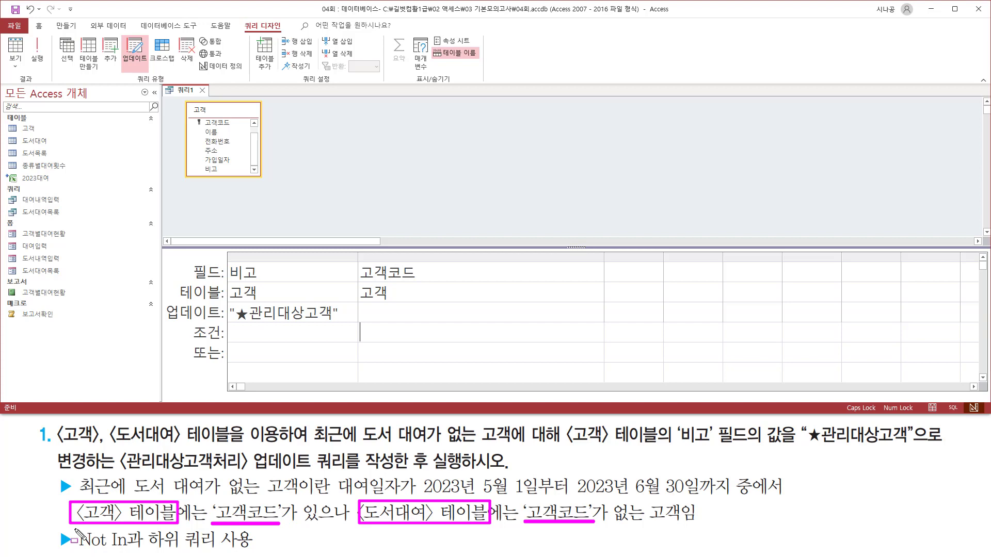
left_click_drag(75, 530, 128, 550)
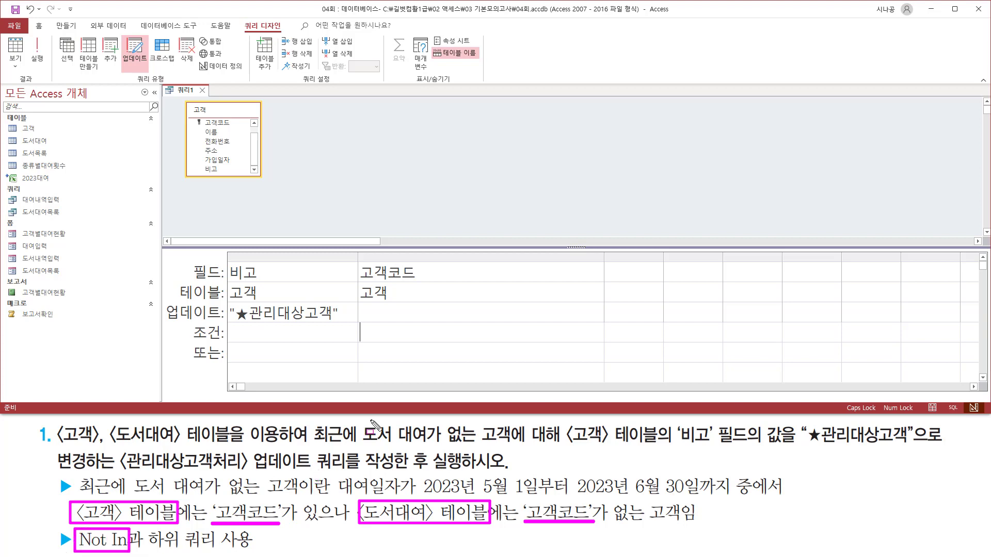
key("Escape")
- Begin the 고객코드 criterion (조건) with "NOT IN (" and widen its column further
left_click(394, 338)
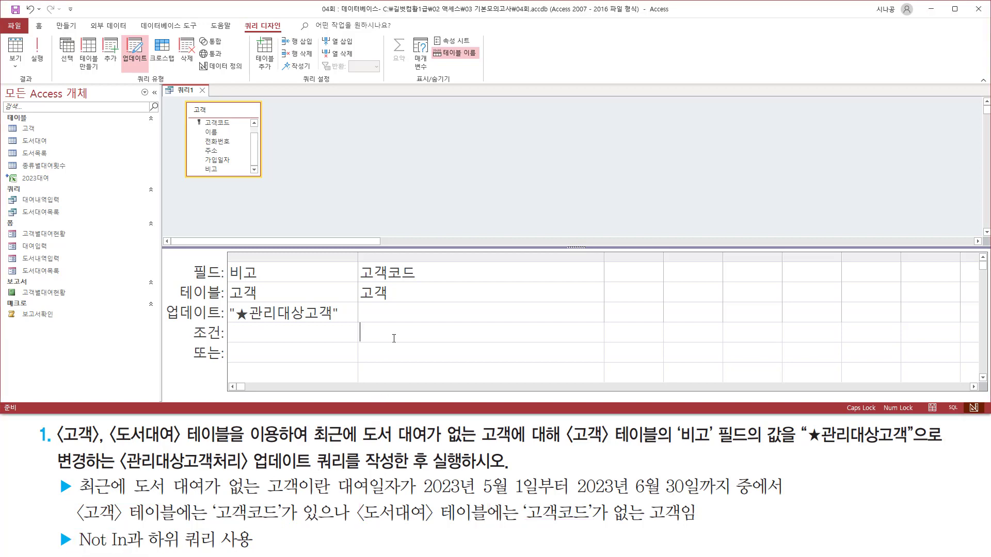
type("ㅜ")
key("BackSpace")
type("NOT IN (")
left_click_drag(605, 259, 912, 283)
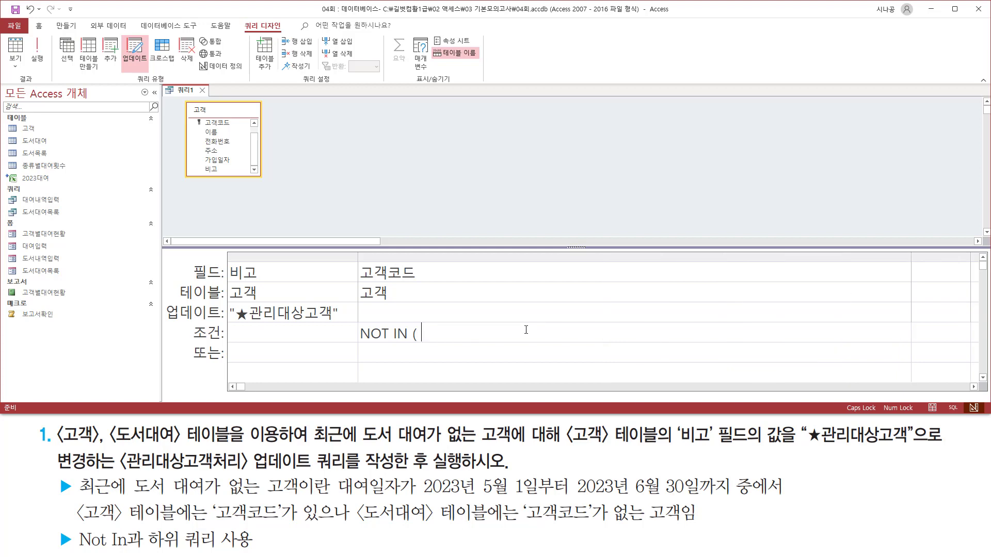
- Continue the 고객코드 criterion with the subquery text "select 고객코드 from 도서대여"
type("SEL")
key("BackSpace")
key("BackSpace")
key("BackSpace")
key("Caps_Lock")
type("sel")
type("ect 고객콛")
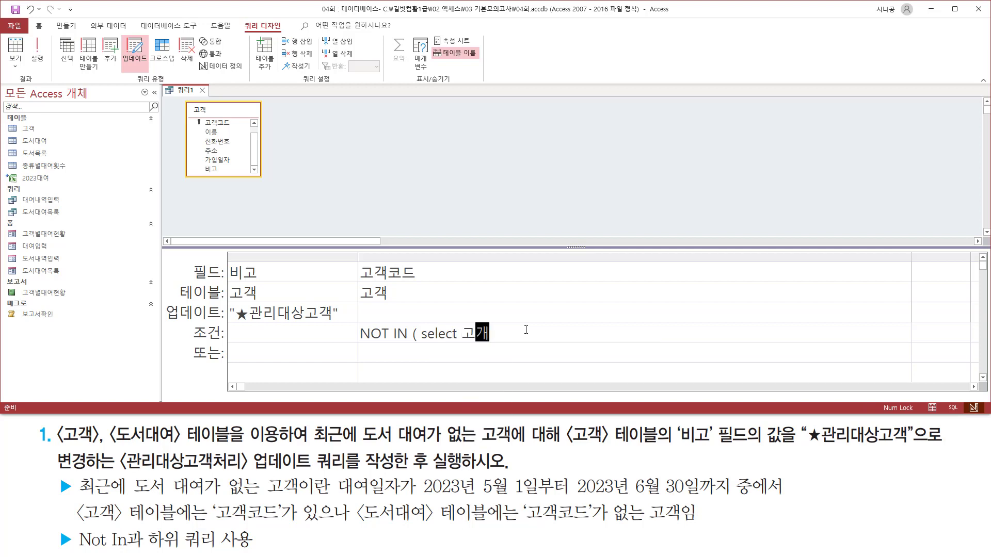
type("드 from 도서대")
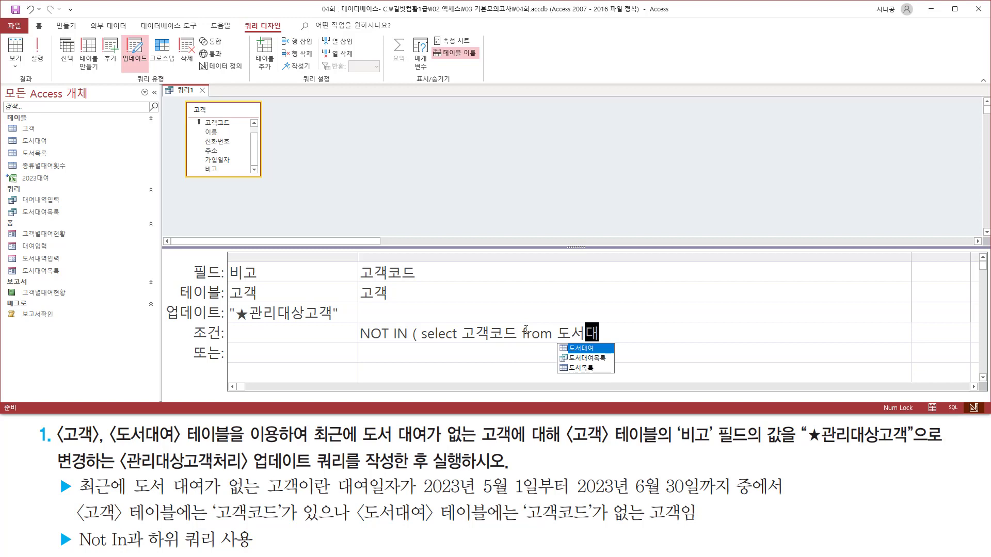
type("여")
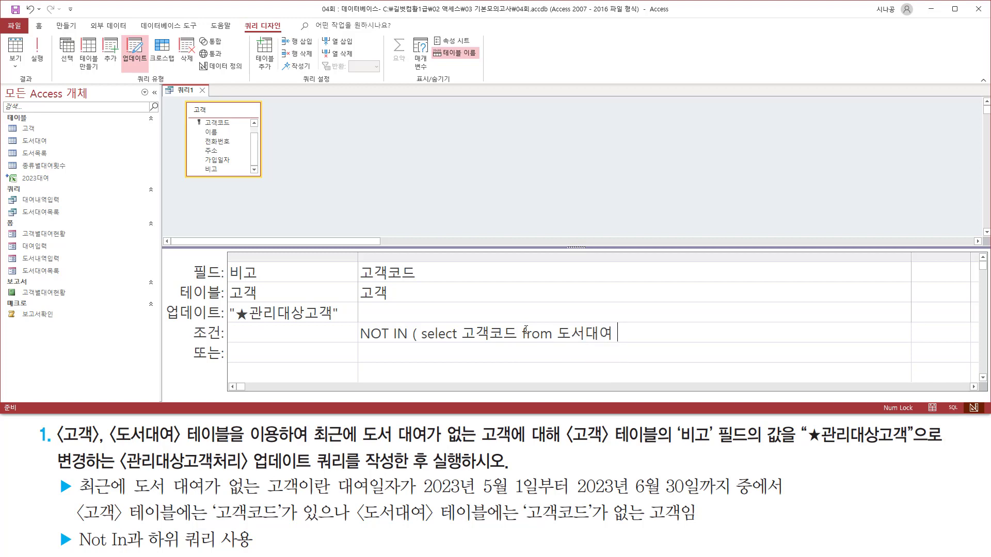
key("ctrl+2")
left_click_drag(557, 342, 612, 341)
mouse_move(463, 321)
left_mouse_down()
mouse_move(486, 346)
mouse_move(518, 345)
left_mouse_up()
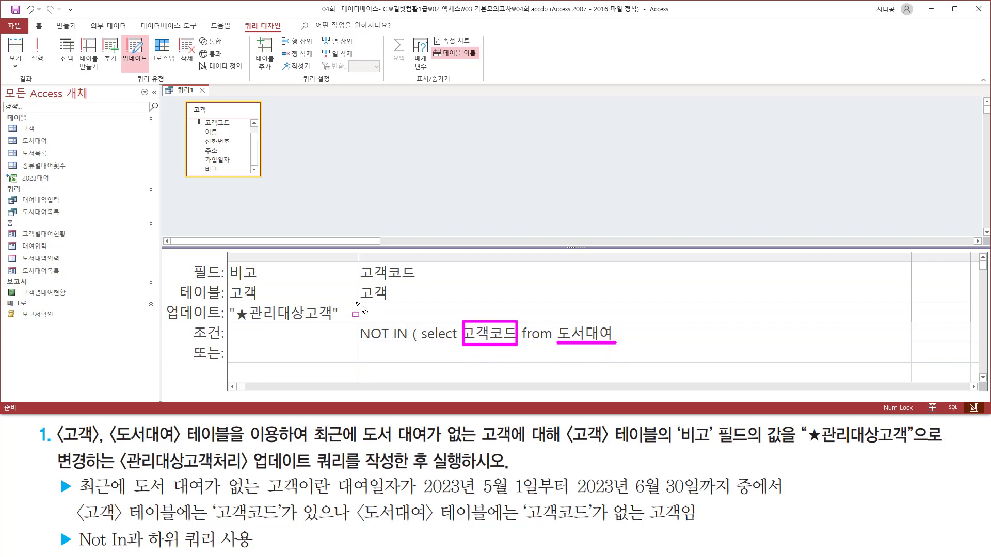
mouse_move(356, 302)
left_mouse_down()
mouse_move(395, 302)
mouse_move(386, 283)
mouse_move(418, 284)
left_mouse_up()
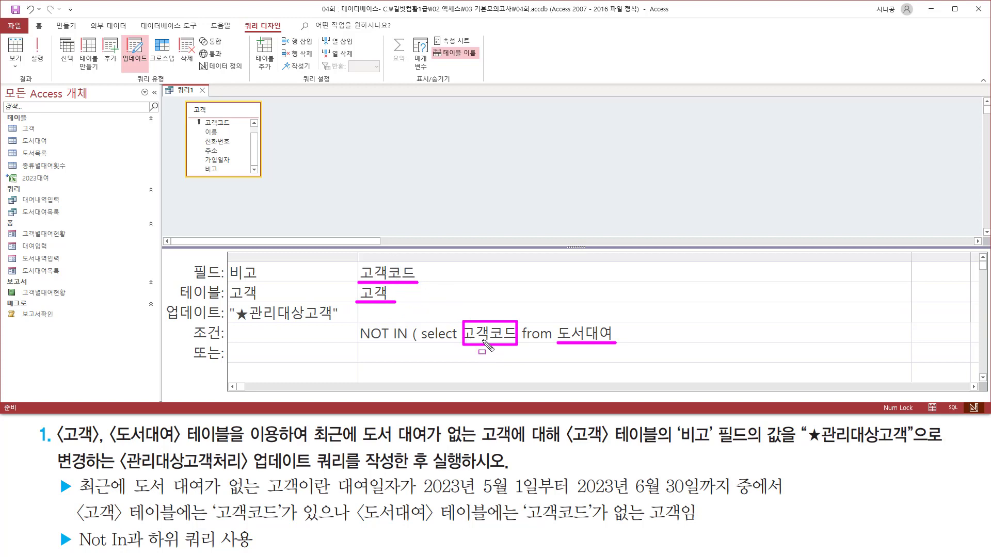
left_click_drag(359, 344, 408, 344)
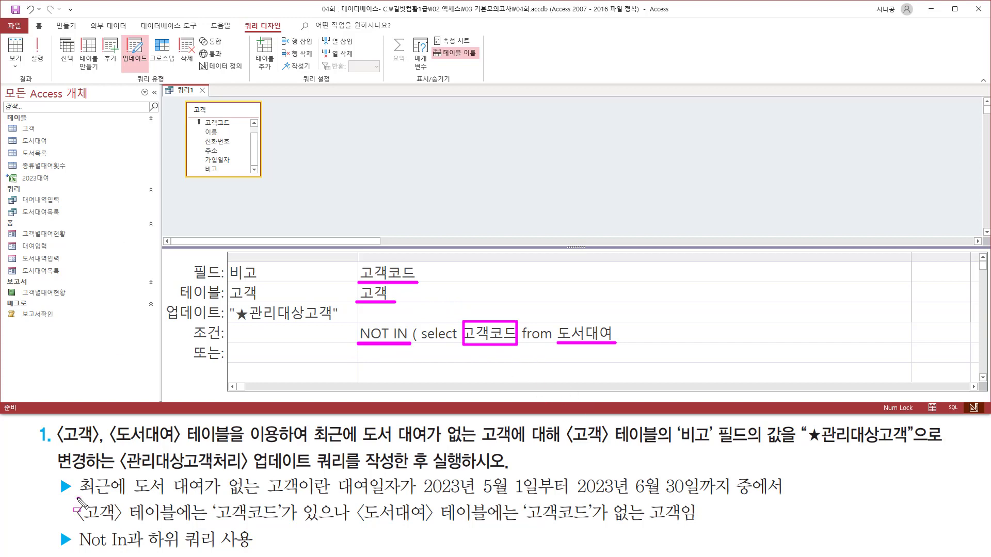
mouse_move(79, 500)
left_mouse_down()
mouse_move(296, 499)
mouse_move(300, 475)
mouse_move(516, 499)
mouse_move(730, 499)
mouse_move(730, 474)
left_mouse_up()
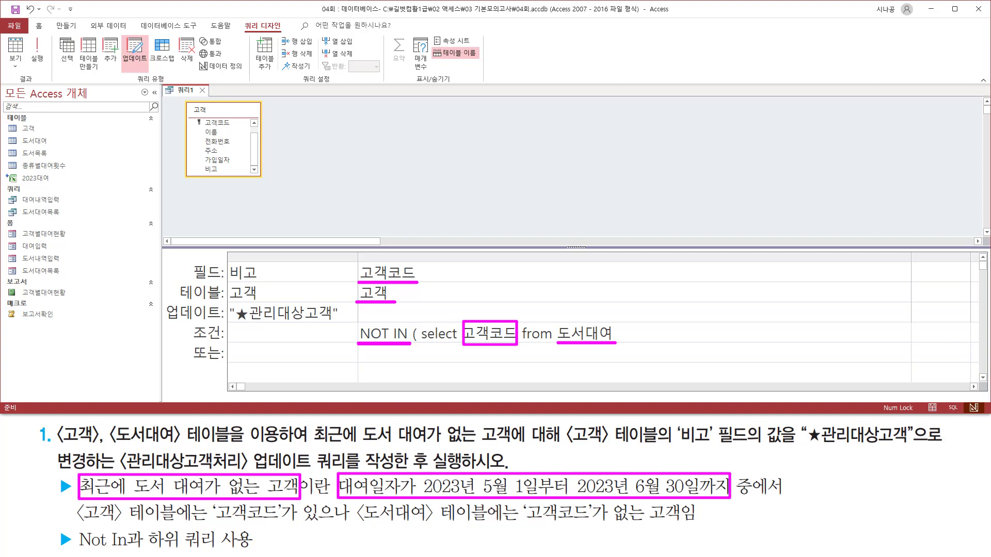
left_click_drag(505, 464, 515, 456)
mouse_move(655, 464)
left_mouse_down()
mouse_move(663, 476)
mouse_move(667, 453)
left_mouse_up()
key("Escape")
- Extend the subquery with the condition "where 대여일자 between 2023-05-01 and 2023-06-30"
left_click(642, 334)
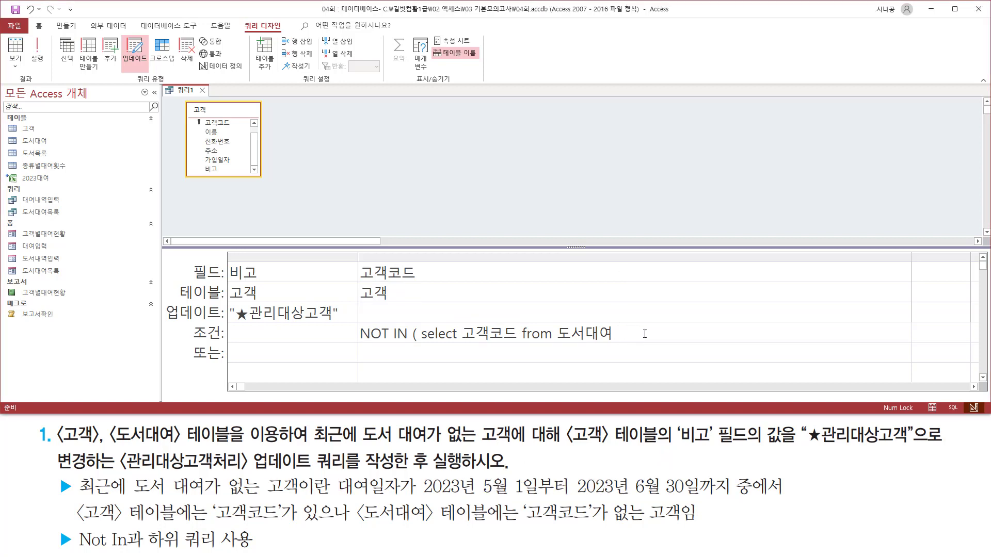
type("where 대여일자 betw")
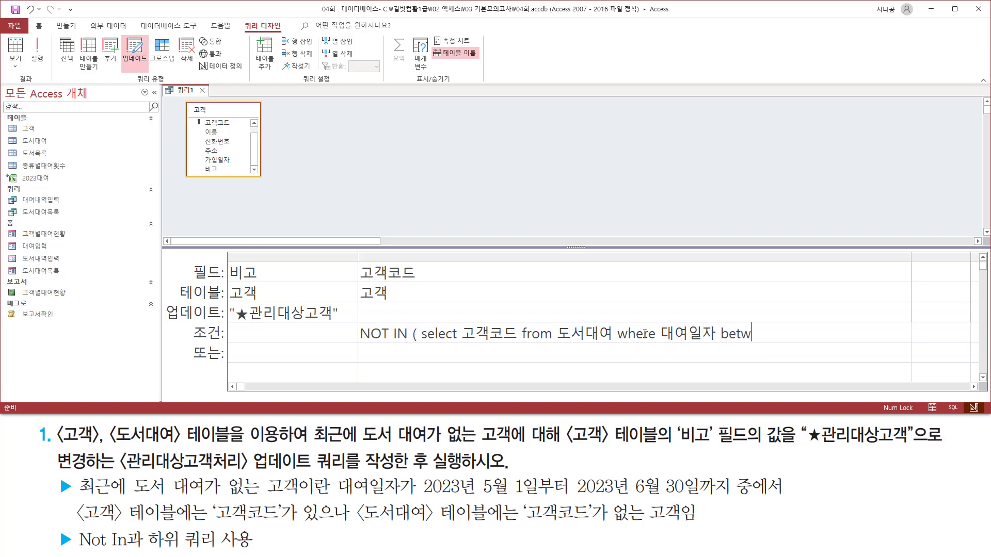
type("een 202")
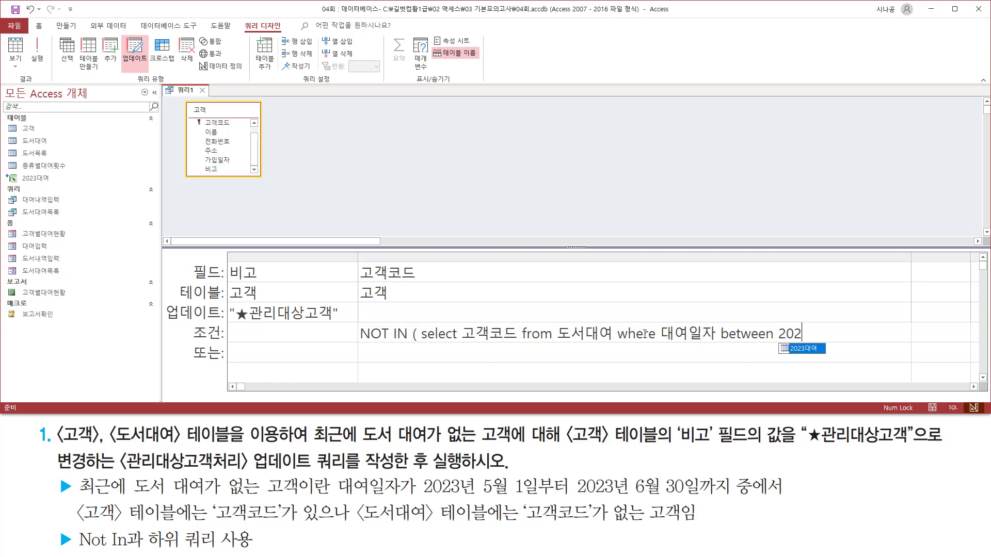
type("3-05-01 and")
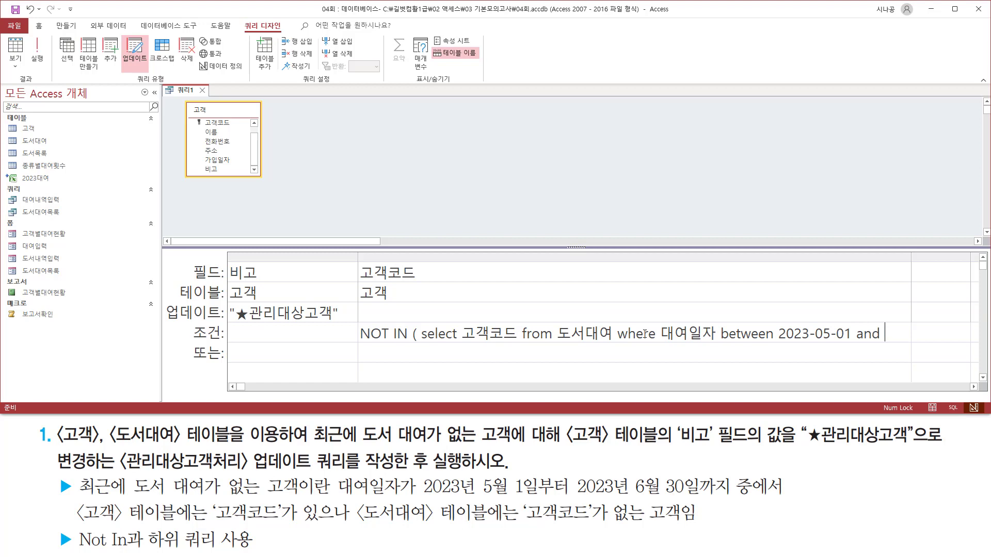
type("2023-")
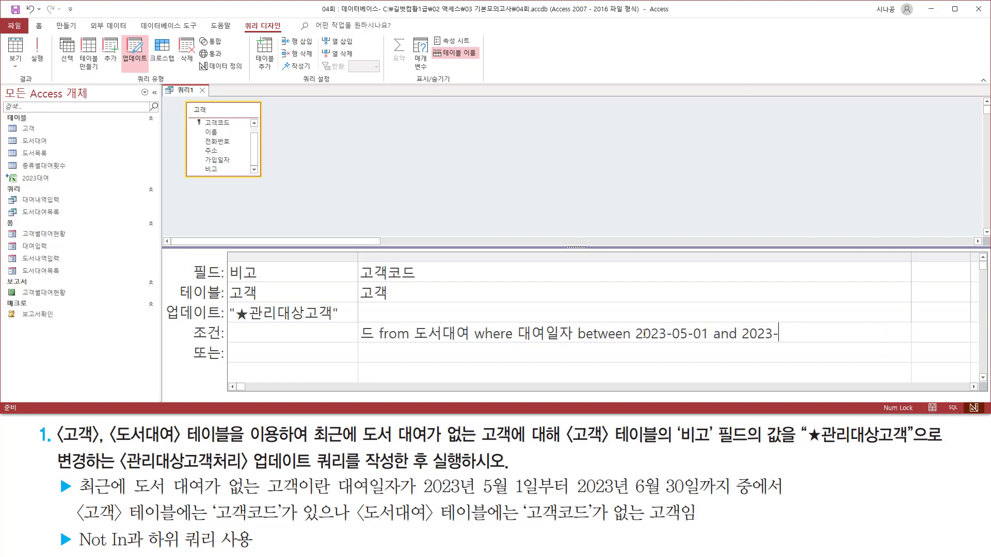
type("06-30")
- Enclose the dates 2023-05-01 and 2023-06-30 in the 고객코드 criterion in # signs and complete the Not In expression
left_click_drag(636, 341, 816, 342)
key("Escape")
left_click(640, 337)
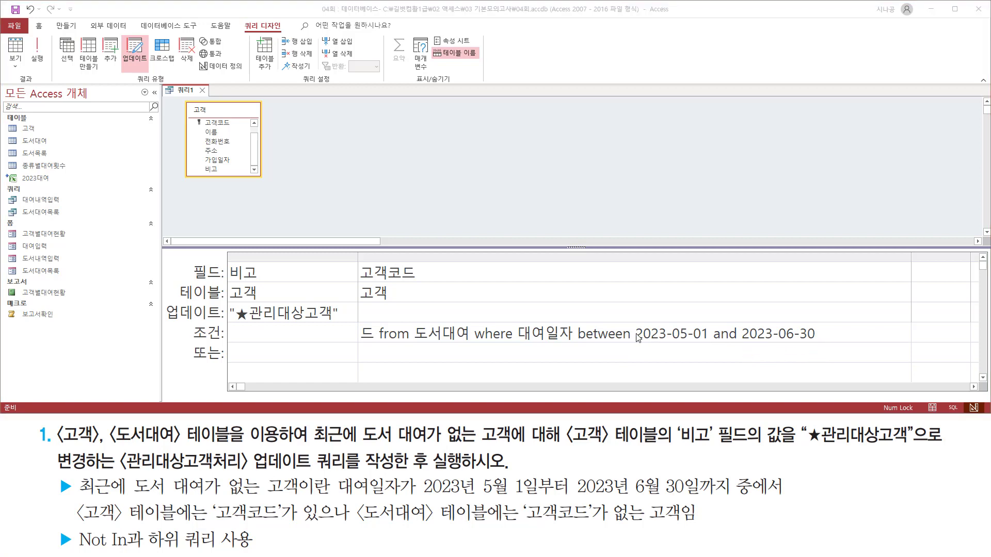
type("#")
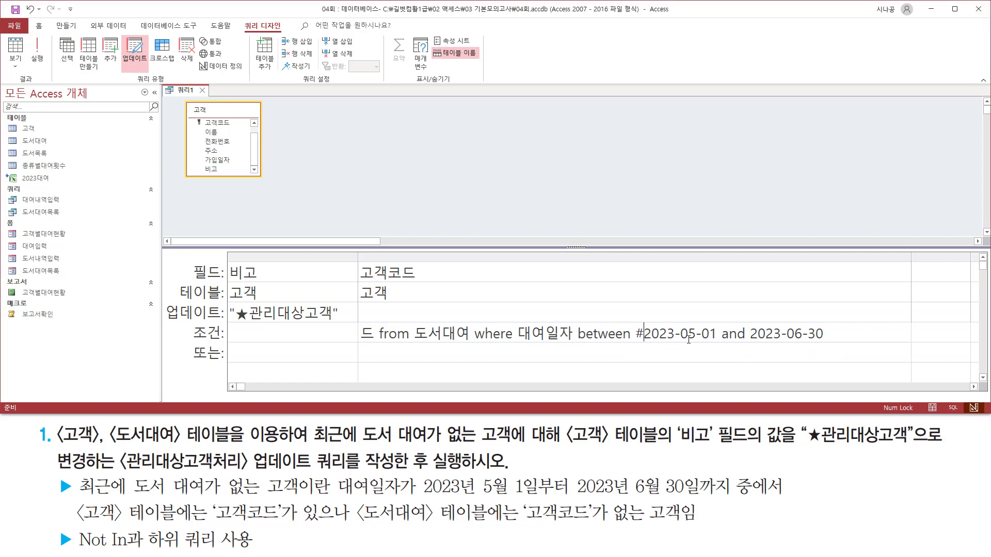
left_click(716, 334)
type("#")
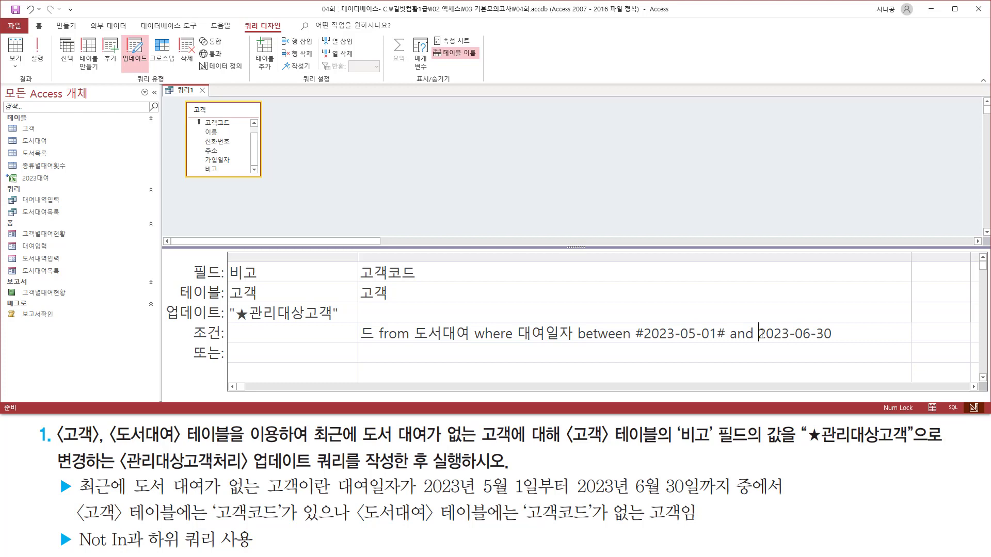
type("#")
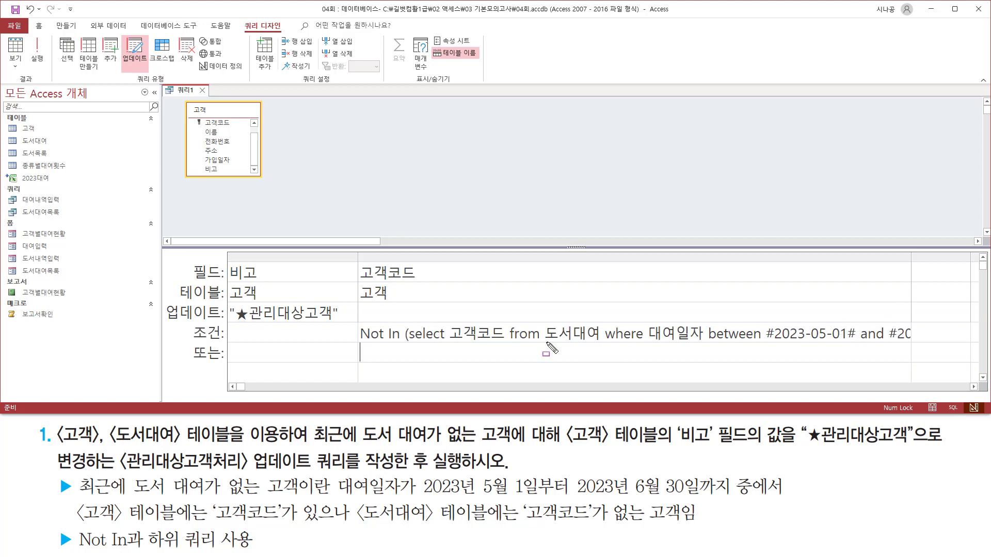
mouse_move(546, 343)
left_mouse_down()
mouse_move(598, 343)
mouse_move(602, 323)
left_mouse_up()
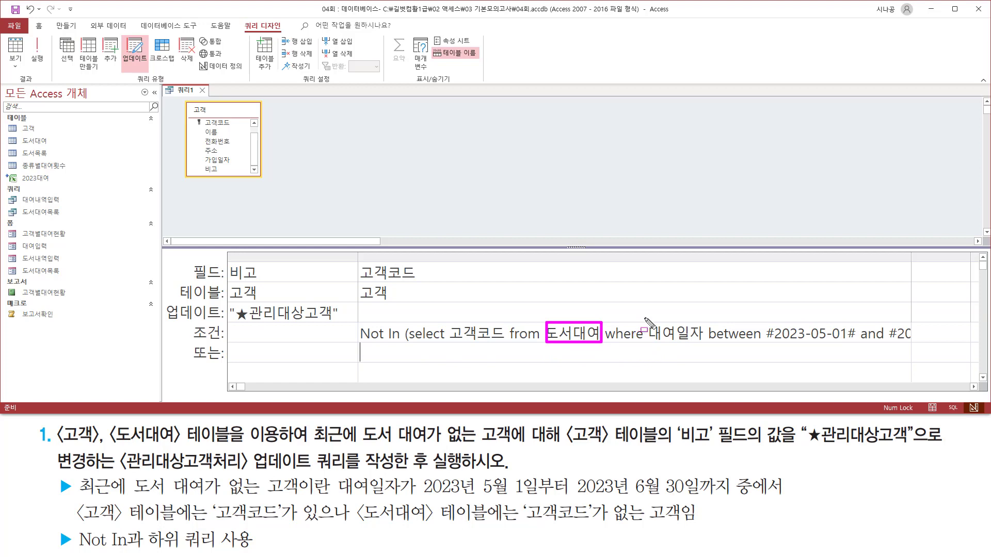
left_click_drag(643, 318, 918, 344)
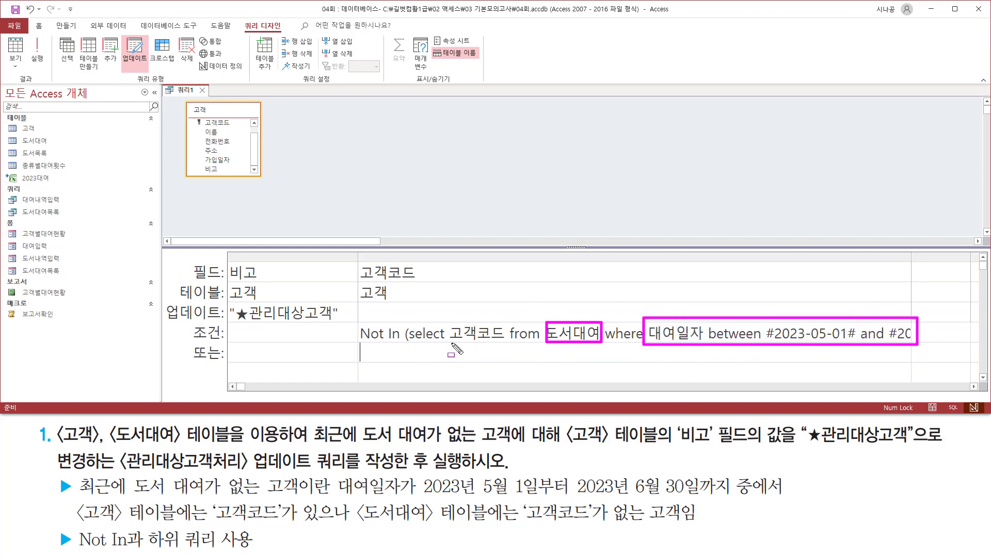
left_click_drag(449, 342, 504, 342)
mouse_move(358, 302)
left_mouse_down()
mouse_move(388, 303)
mouse_move(417, 282)
left_mouse_up()
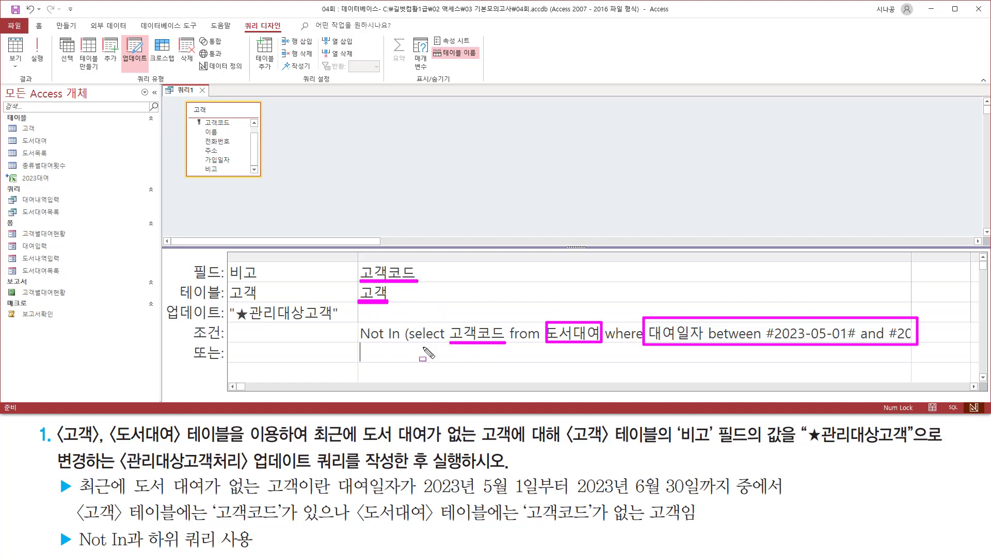
mouse_move(229, 285)
left_mouse_down()
mouse_move(266, 281)
mouse_move(262, 262)
left_mouse_up()
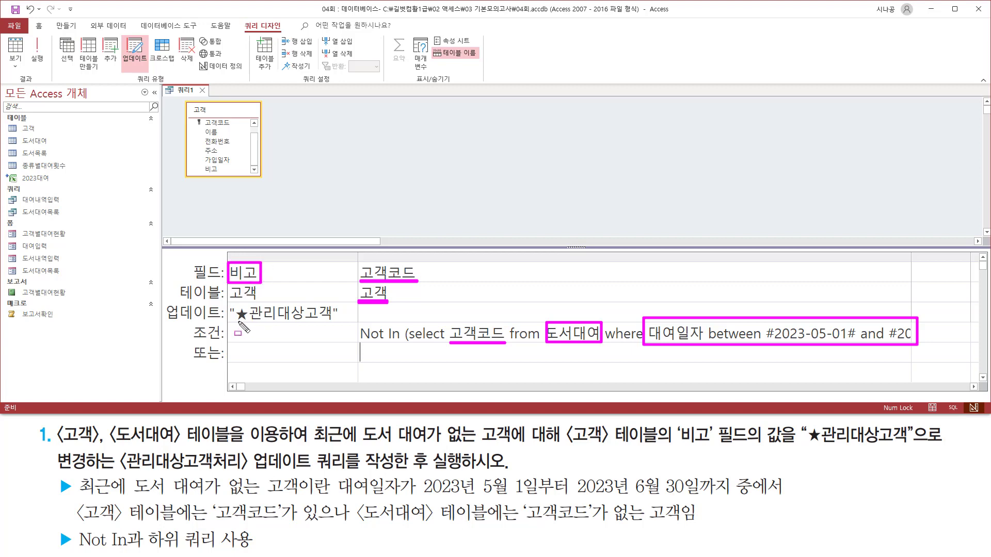
left_click_drag(235, 323, 333, 322)
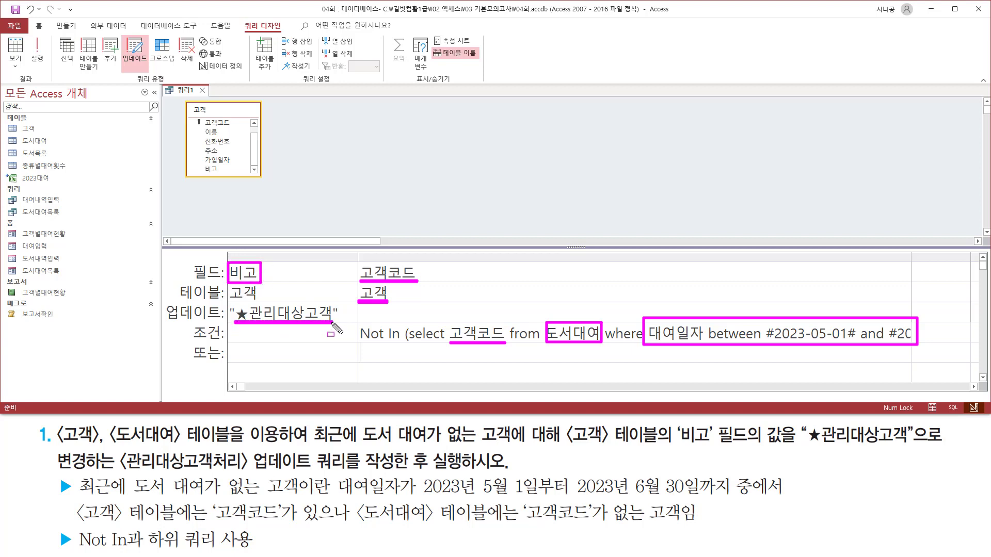
left_click_drag(166, 302, 225, 322)
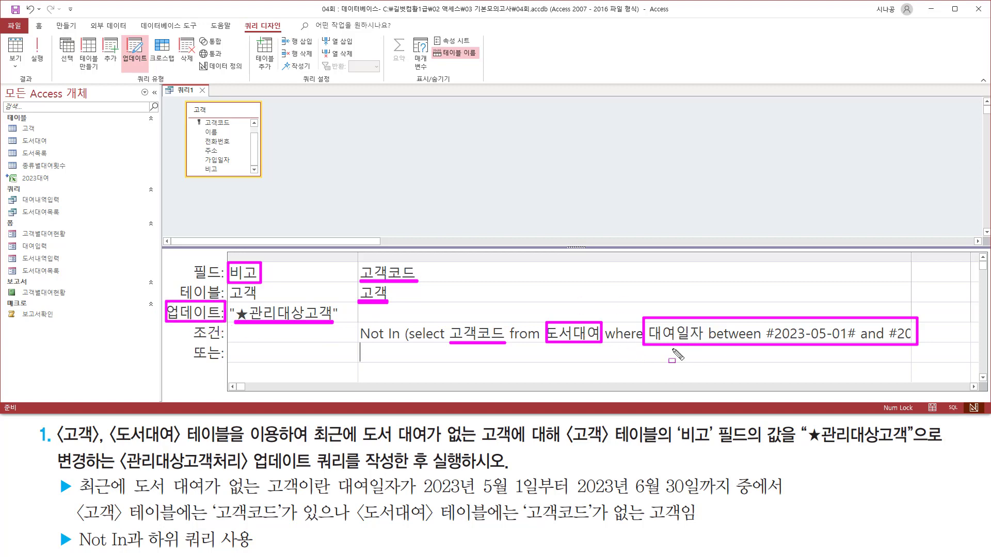
key("Escape")
left_click(445, 354)
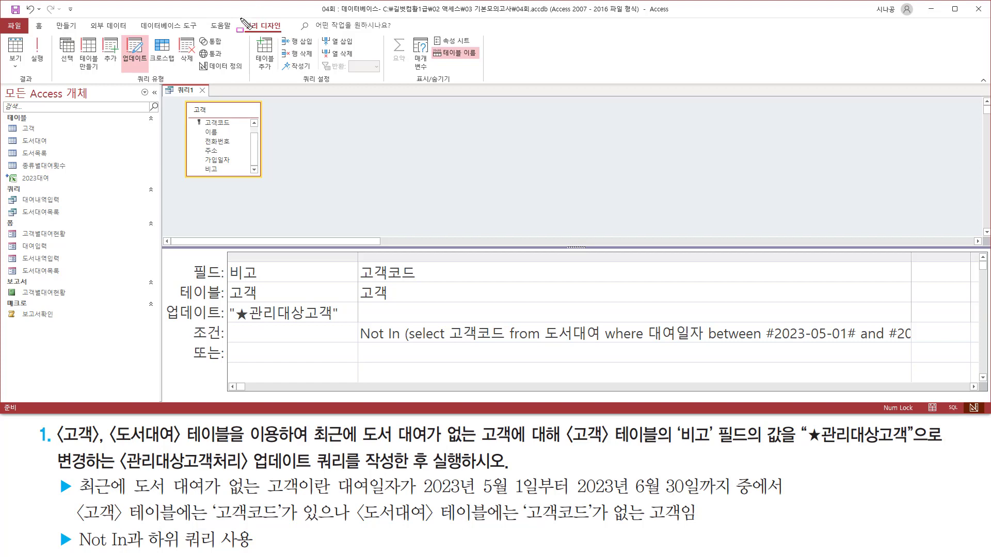
- Run the update query and accept updating the matching records in the 고객 table
left_click_drag(240, 17, 288, 32)
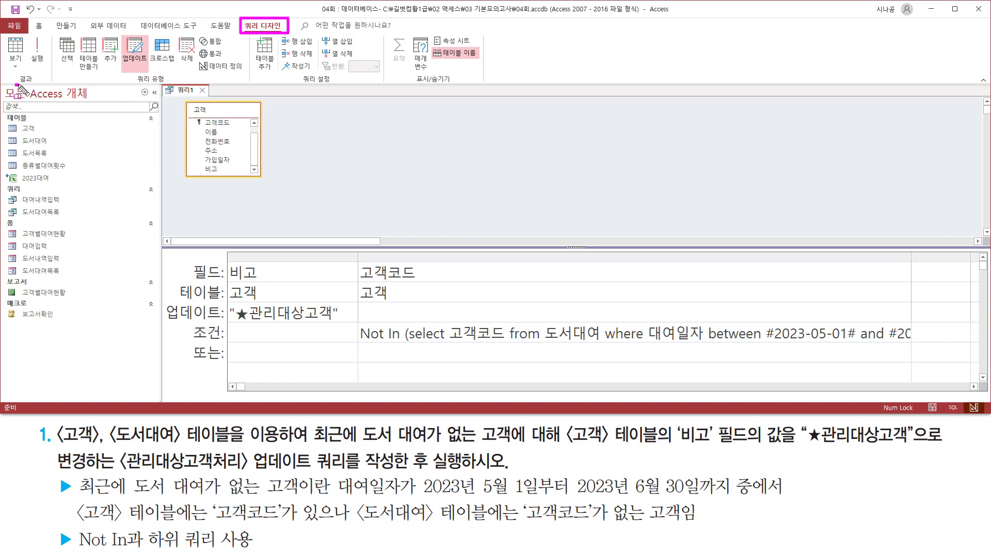
left_click_drag(15, 83, 36, 83)
left_click_drag(29, 33, 47, 64)
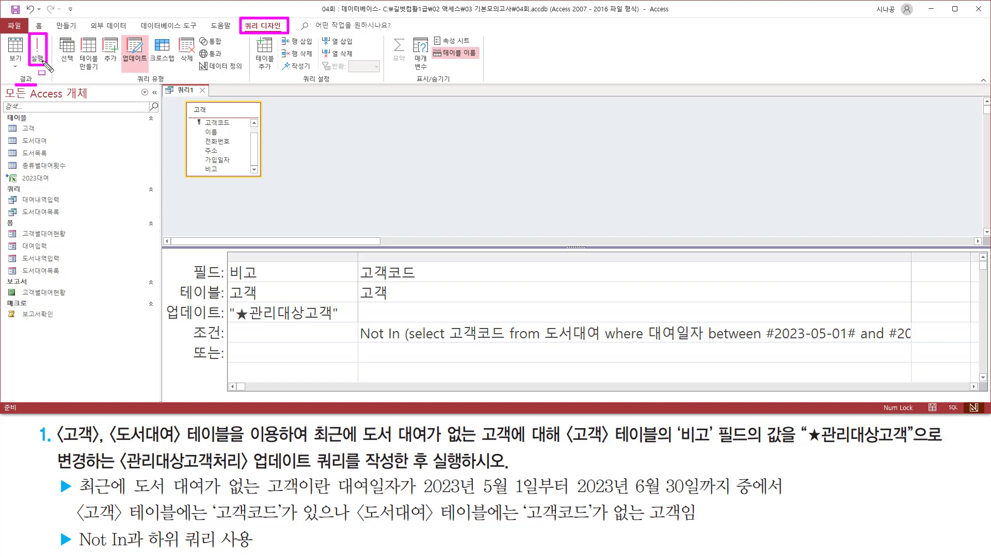
key("Escape")
left_click(36, 50)
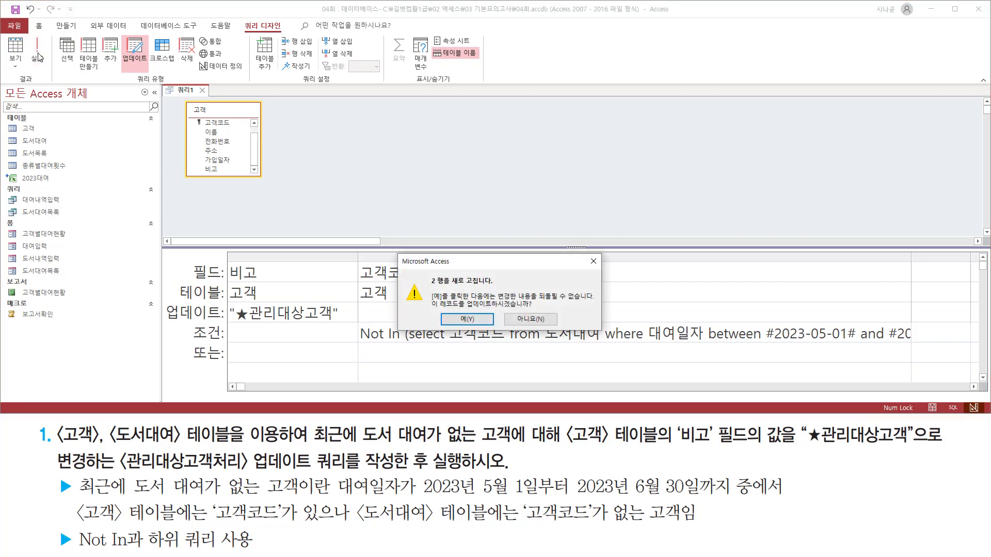
mouse_move(428, 287)
left_mouse_down()
mouse_move(493, 287)
mouse_move(505, 311)
mouse_move(535, 311)
left_mouse_up()
left_click_drag(450, 313, 482, 327)
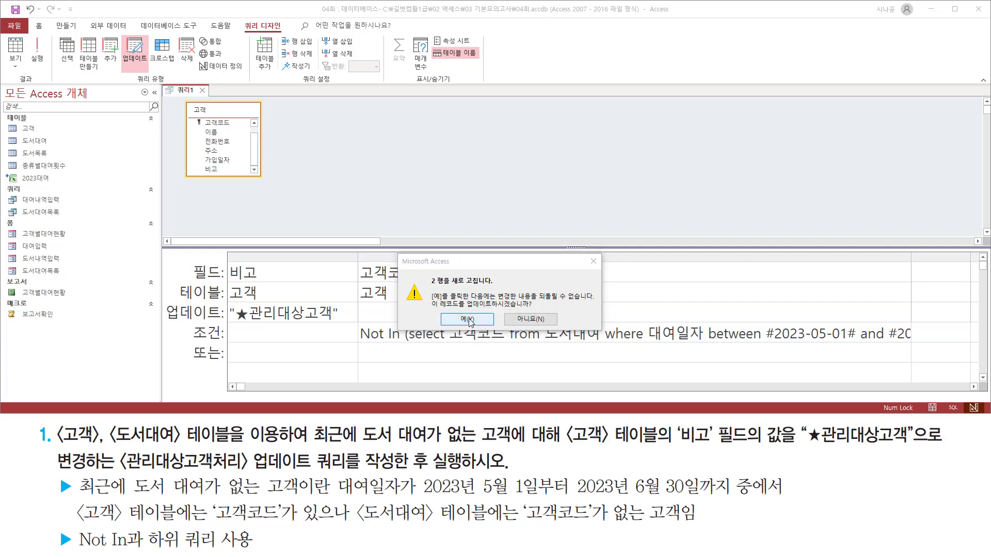
left_click(467, 319)
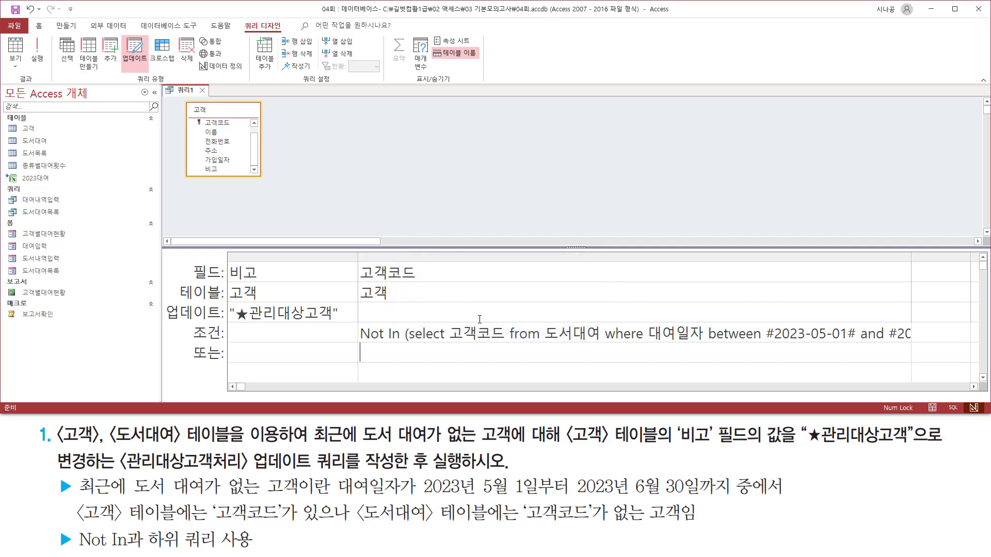
- Open the 고객 table and fit the width of its 비고 column to the contents
left_click(346, 169)
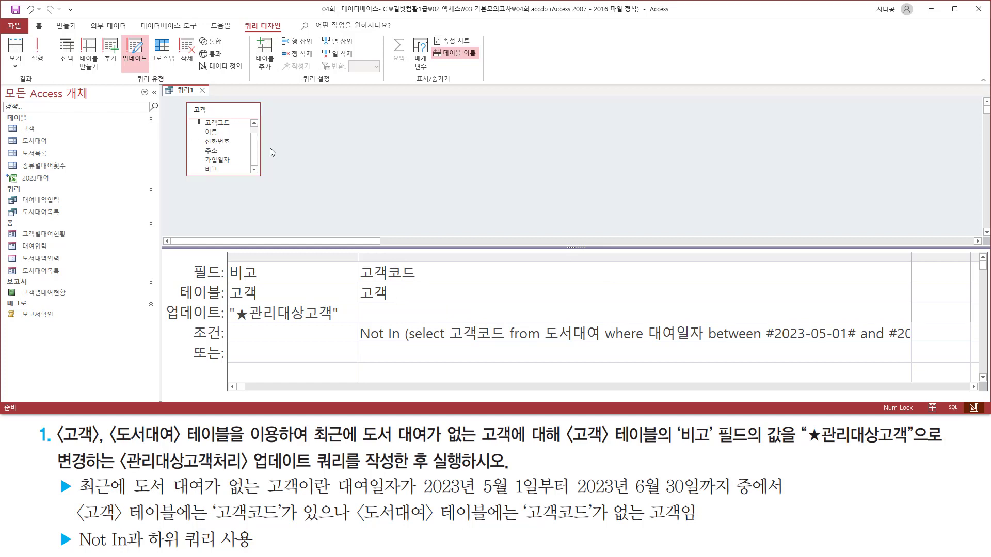
mouse_move(29, 137)
left_mouse_down()
mouse_move(65, 142)
mouse_move(38, 131)
left_mouse_up()
double_click(39, 131)
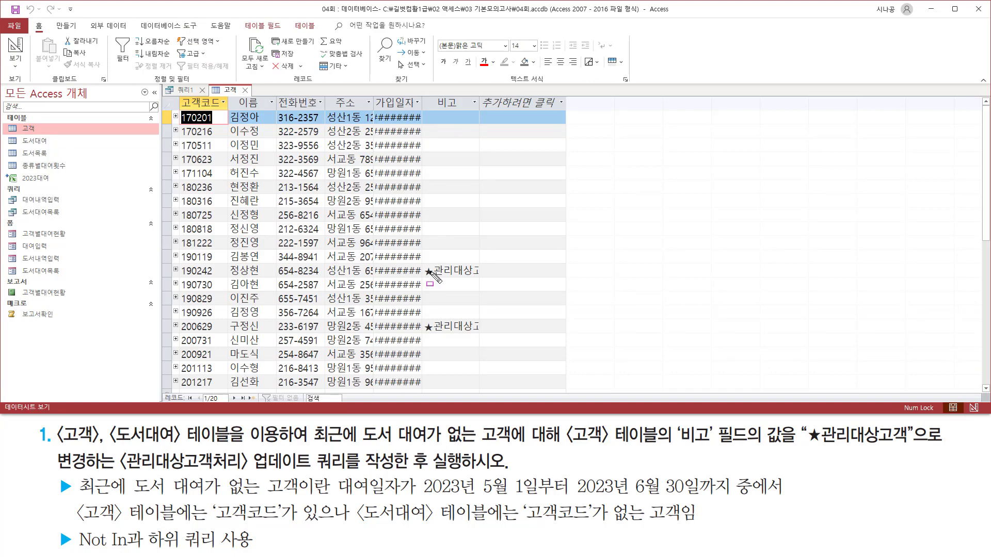
left_click_drag(422, 263, 489, 279)
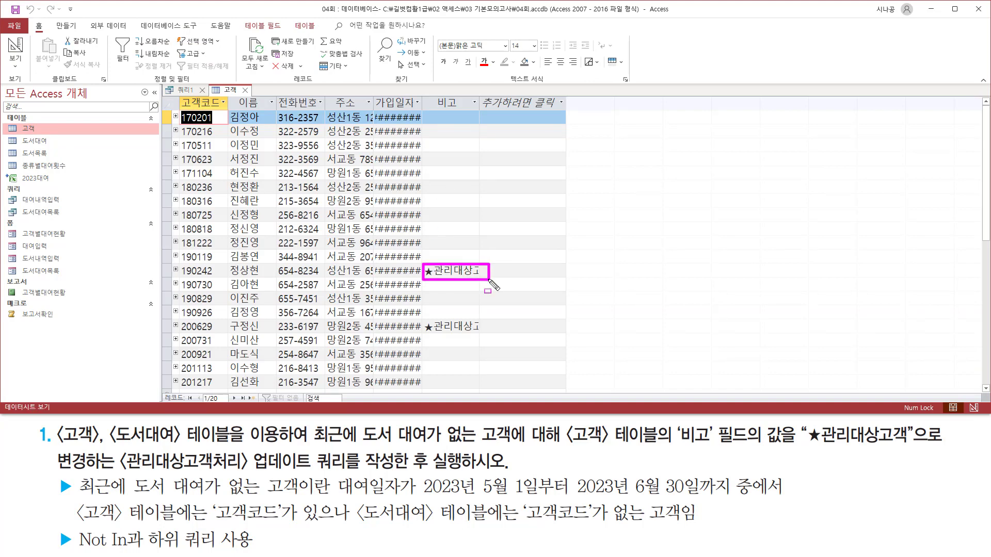
left_click_drag(424, 319, 483, 336)
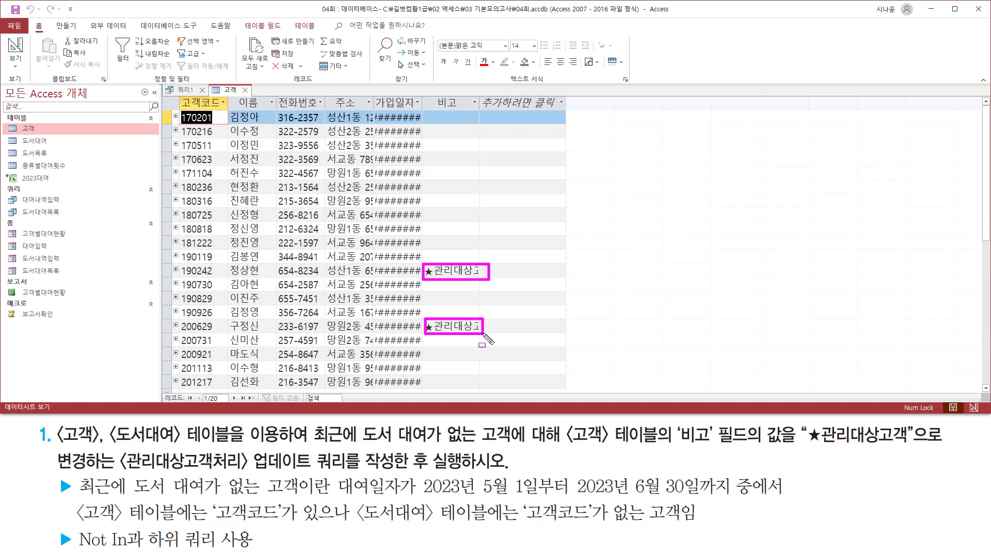
key("Escape")
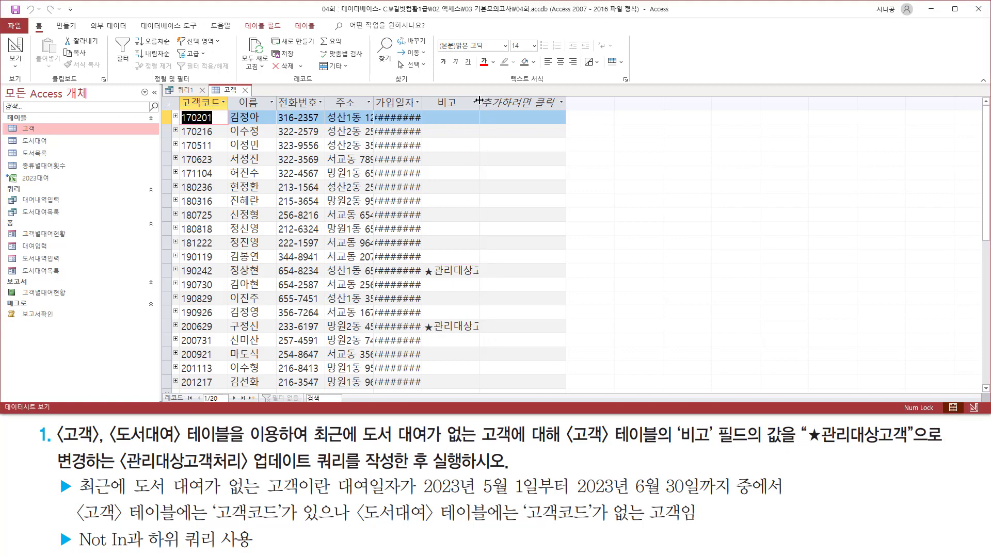
double_click(480, 103)
key("ctrl+2")
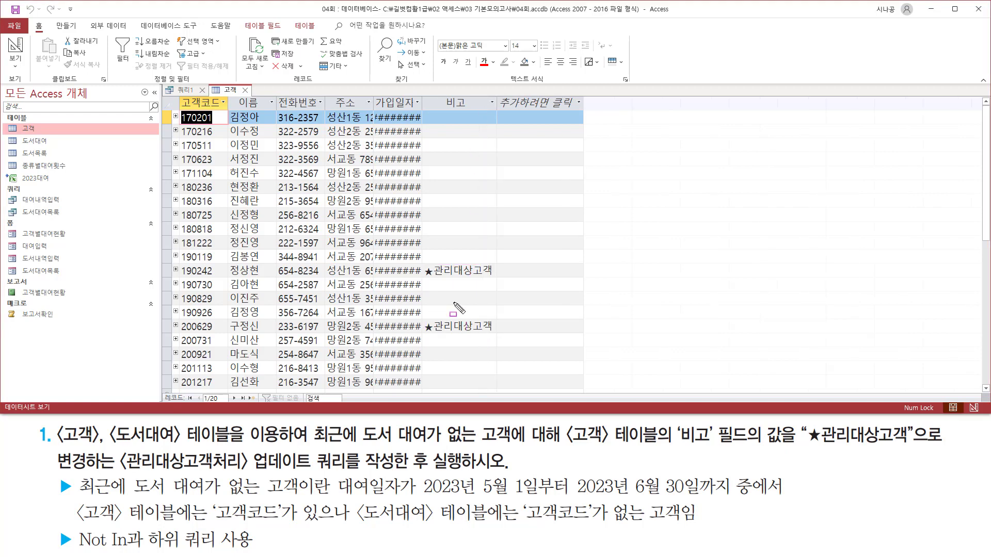
- Check the 비고 entries in the 고객 table, then close the table, saving its layout changes
left_click_drag(423, 282, 497, 283)
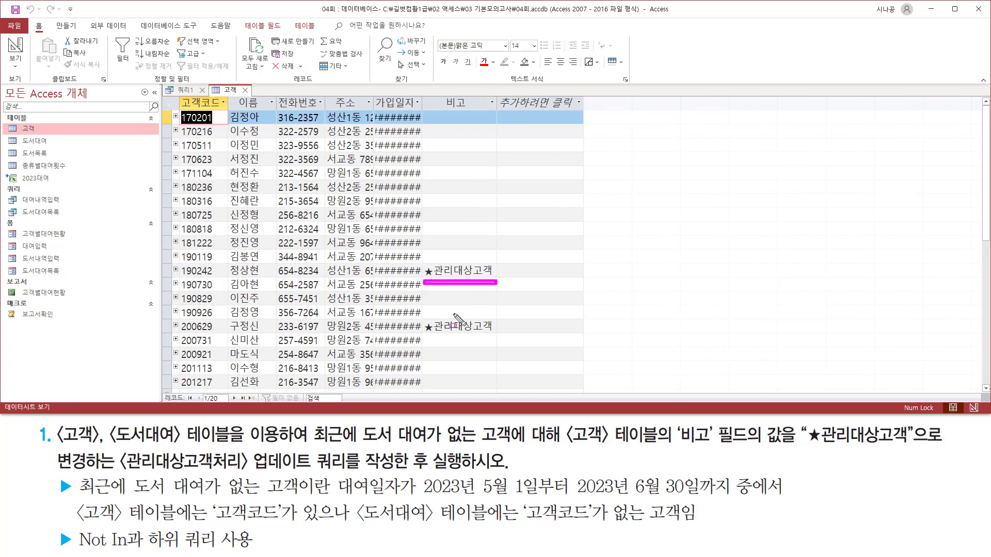
left_click_drag(424, 333, 496, 333)
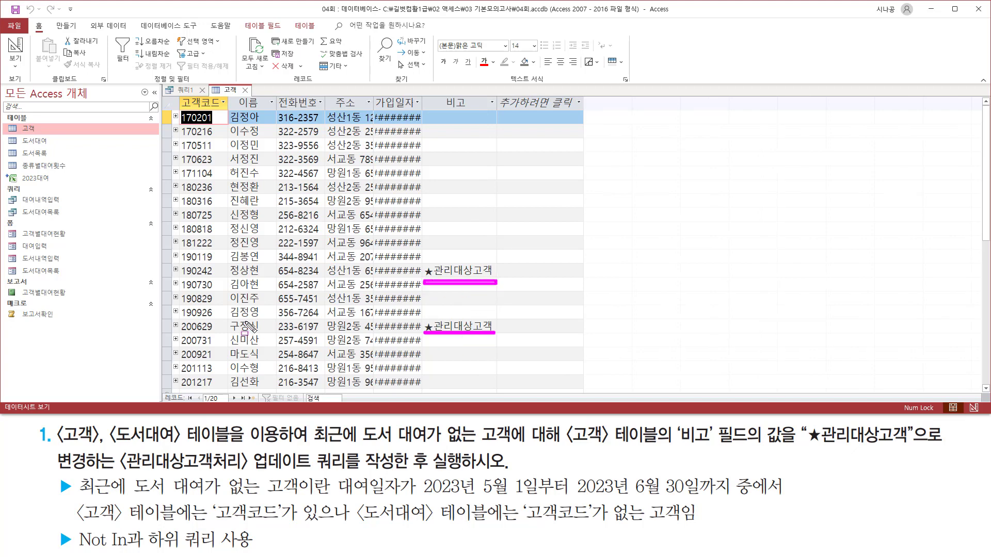
left_click_drag(225, 264, 268, 279)
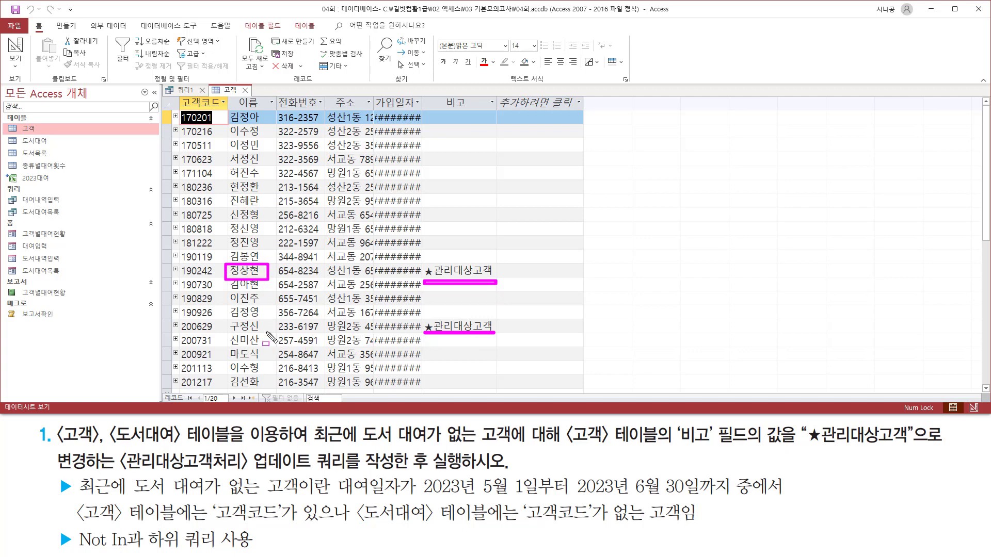
mouse_move(226, 318)
left_mouse_down()
mouse_move(232, 329)
mouse_move(268, 335)
mouse_move(271, 320)
left_mouse_up()
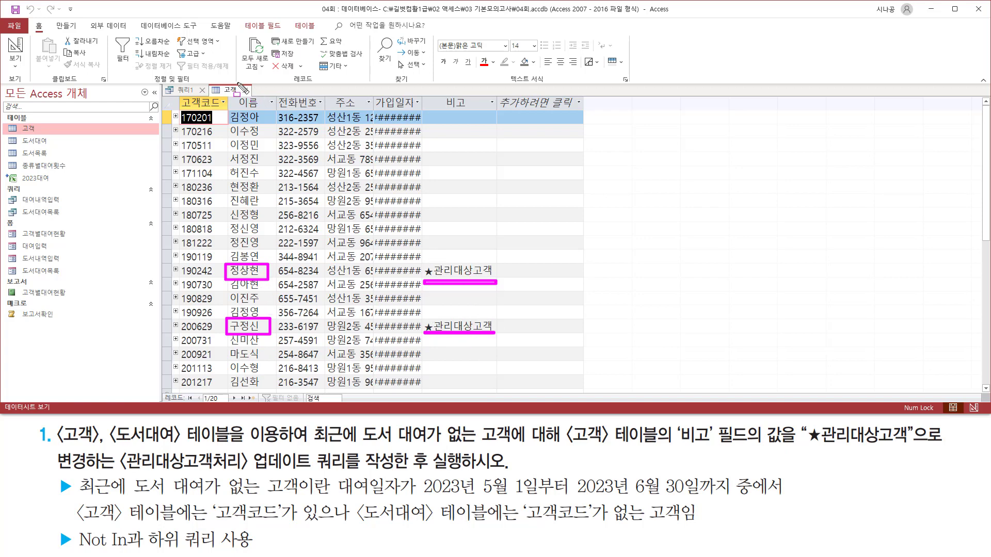
left_click_drag(238, 82, 253, 97)
key("Escape")
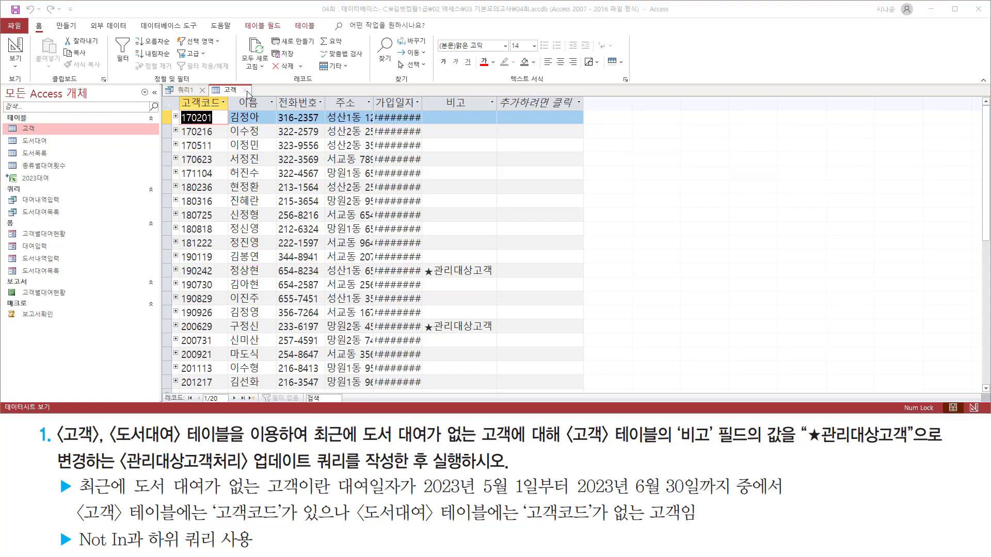
left_click(246, 90)
left_click(439, 311)
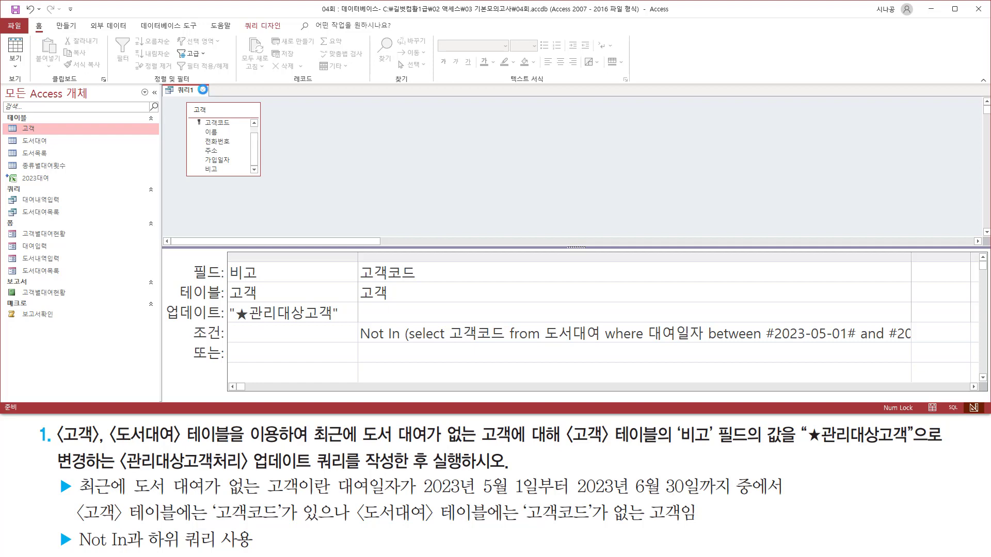
- Close the update query and save it under the name 관리대상고객처리
left_click(202, 90)
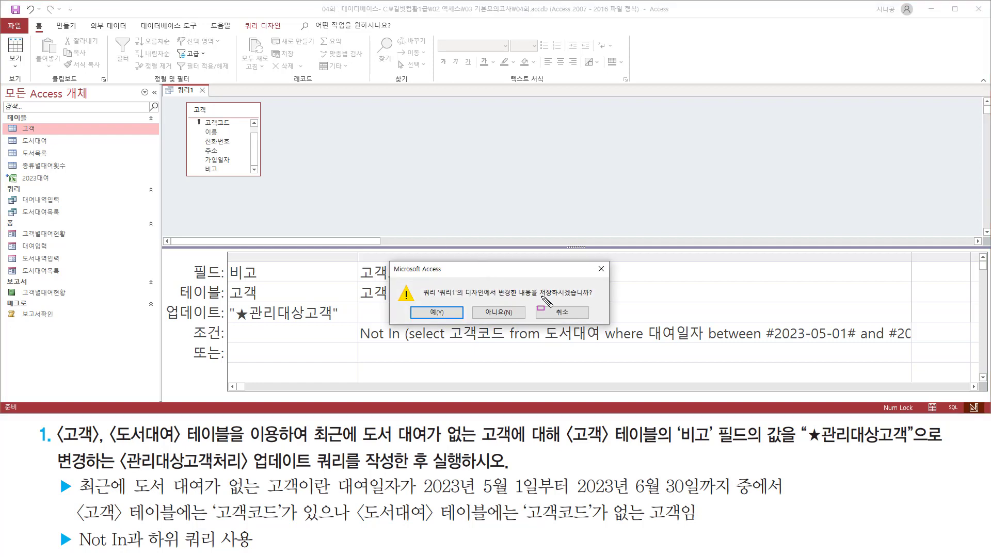
left_click_drag(537, 300, 599, 300)
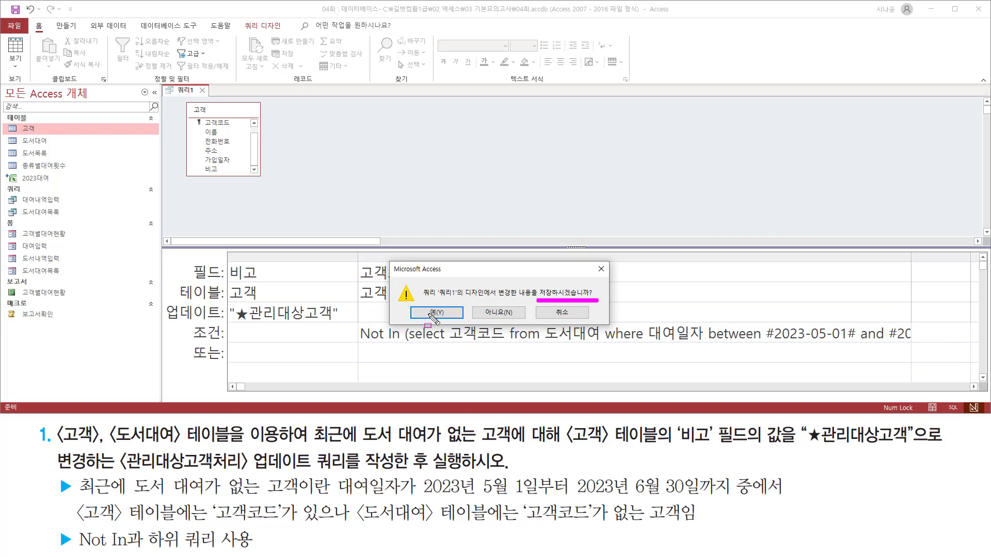
left_click_drag(423, 307, 452, 321)
key("Escape")
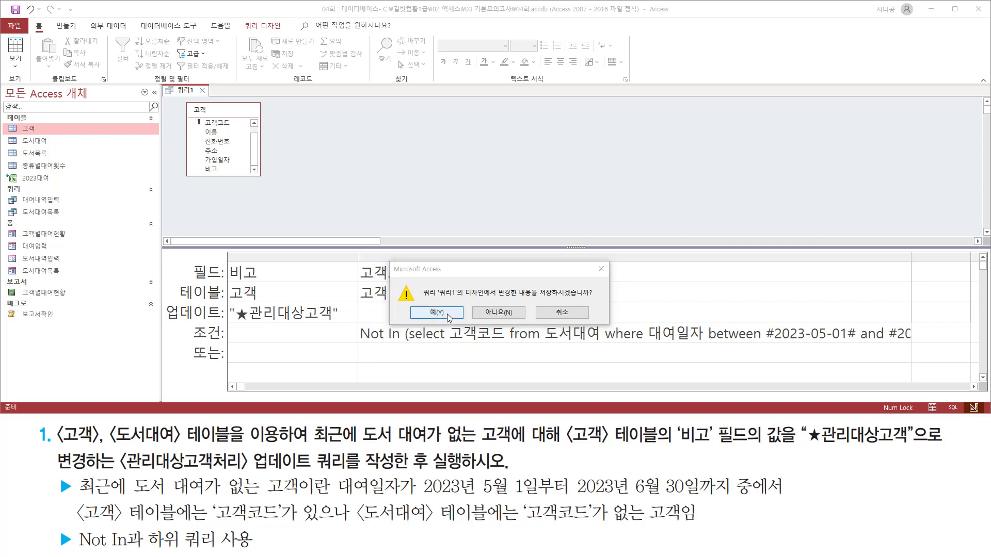
left_click(437, 313)
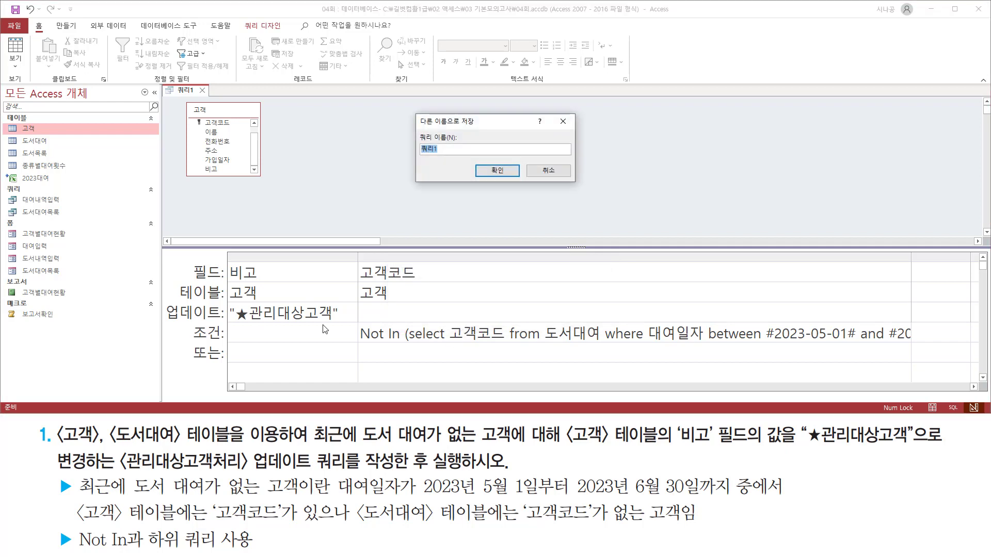
mouse_move(118, 449)
left_mouse_down()
mouse_move(126, 471)
mouse_move(408, 472)
left_mouse_up()
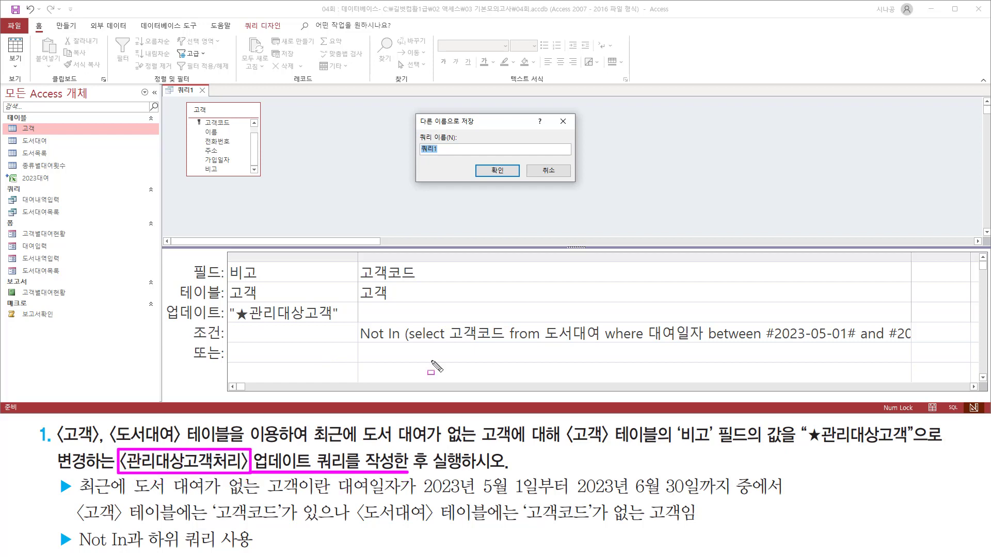
key("Escape")
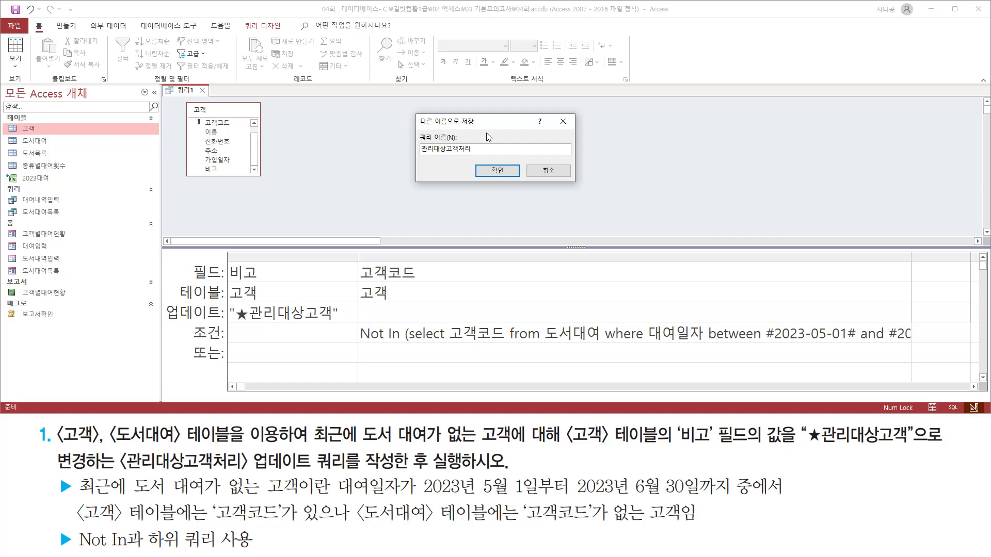
mouse_move(416, 158)
left_mouse_down()
mouse_move(480, 160)
mouse_move(478, 142)
left_mouse_up()
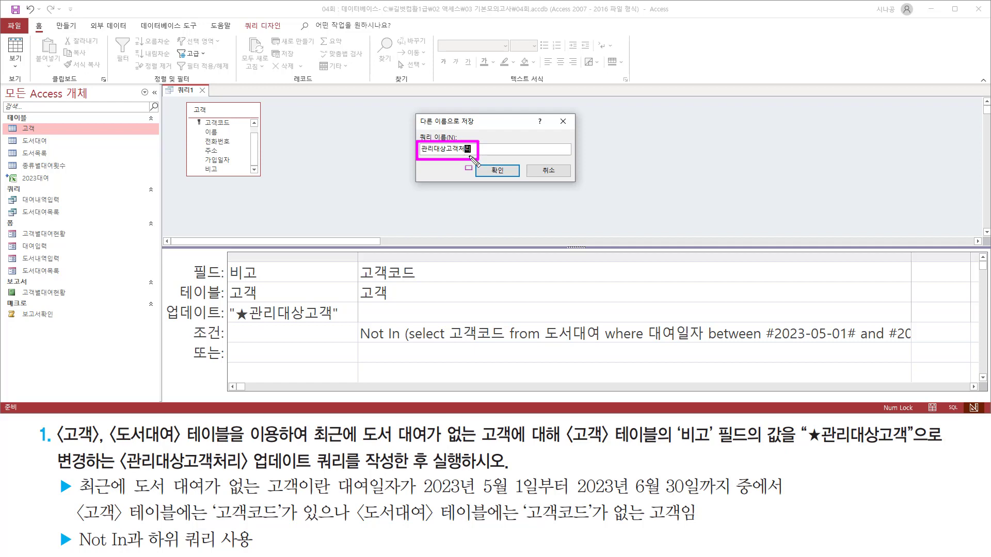
left_click_drag(484, 161, 508, 178)
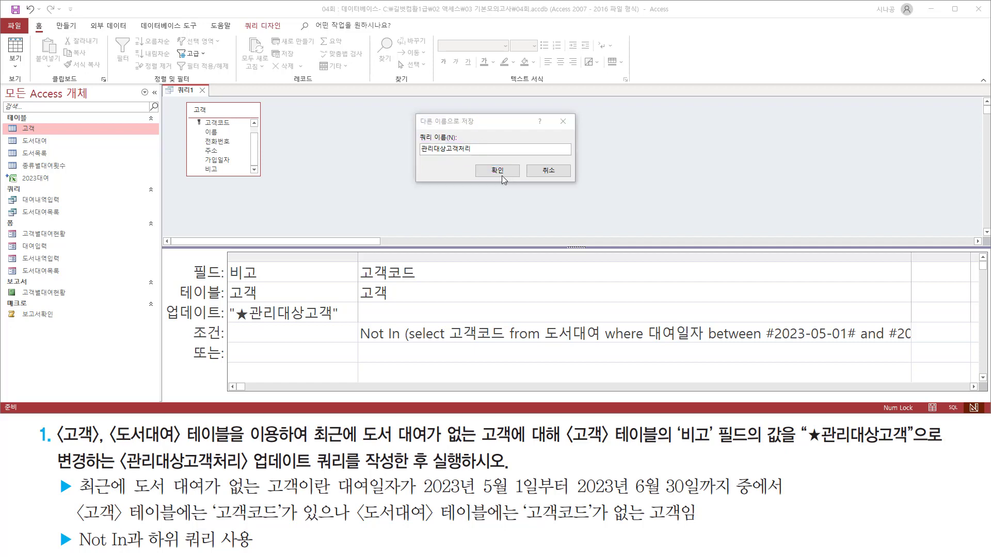
left_click(496, 171)
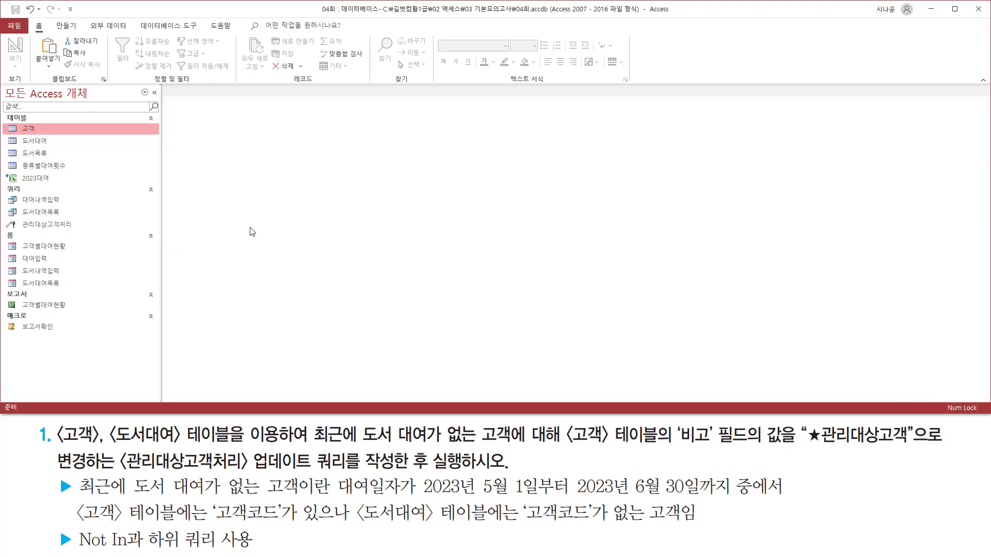
mouse_move(6, 230)
left_mouse_down()
mouse_move(78, 232)
mouse_move(79, 218)
left_mouse_up()
key("Escape")
- Open the 고객 table, check which records carry ★관리대상고객 in the 비고 column, and close the table
double_click(31, 130)
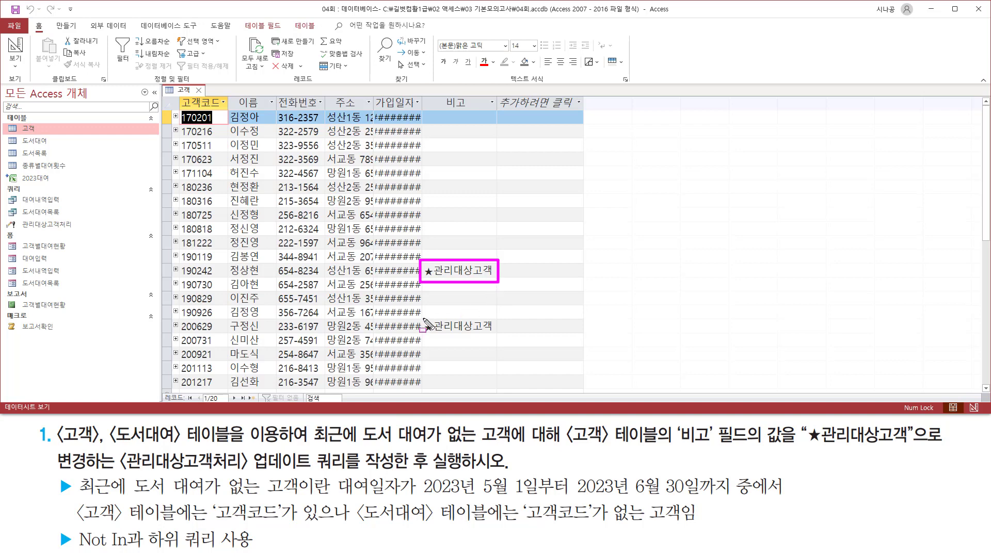
left_click_drag(226, 335, 266, 334)
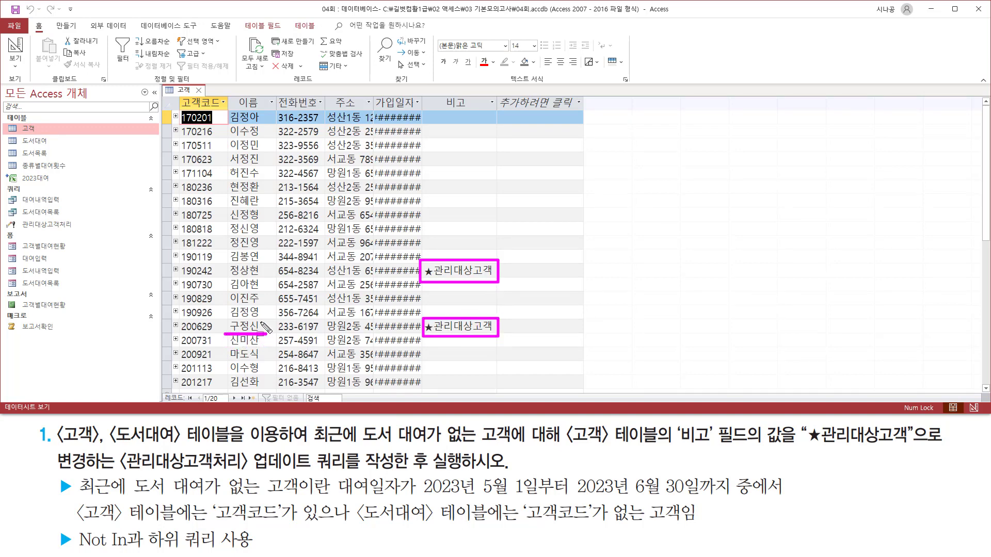
left_click_drag(226, 276, 265, 276)
key("Escape")
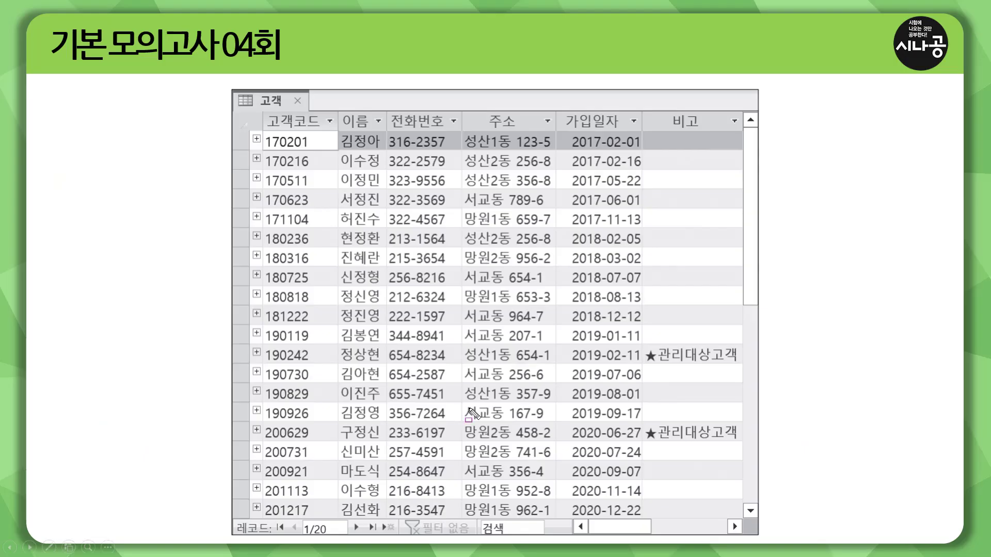
left_click_drag(647, 364, 737, 364)
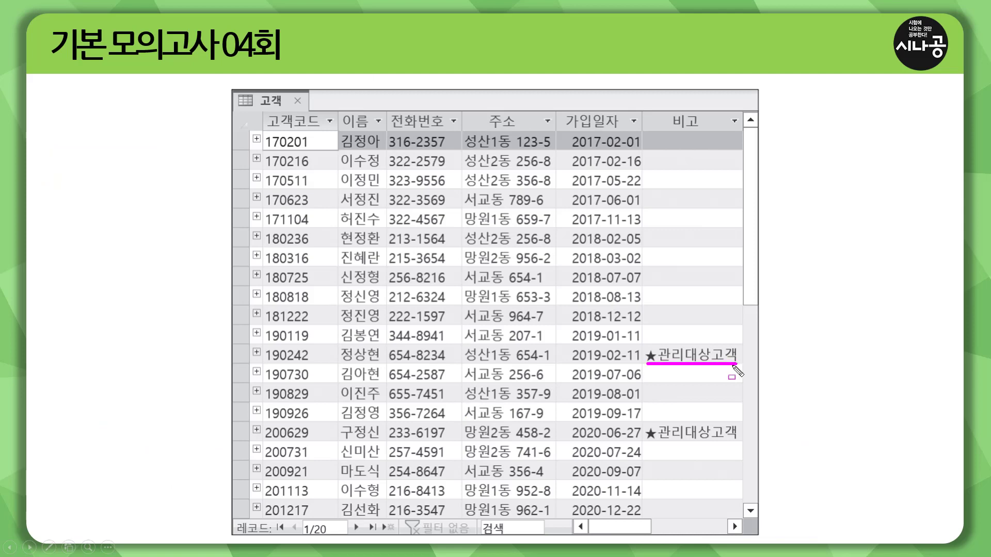
left_click_drag(646, 440, 740, 439)
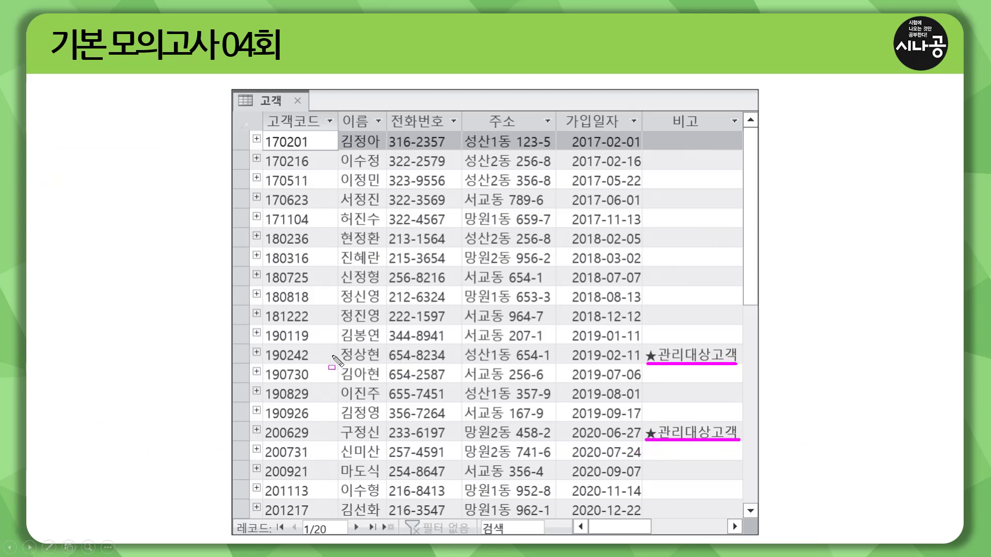
mouse_move(335, 345)
left_mouse_down()
mouse_move(336, 362)
mouse_move(373, 345)
mouse_move(385, 364)
left_mouse_up()
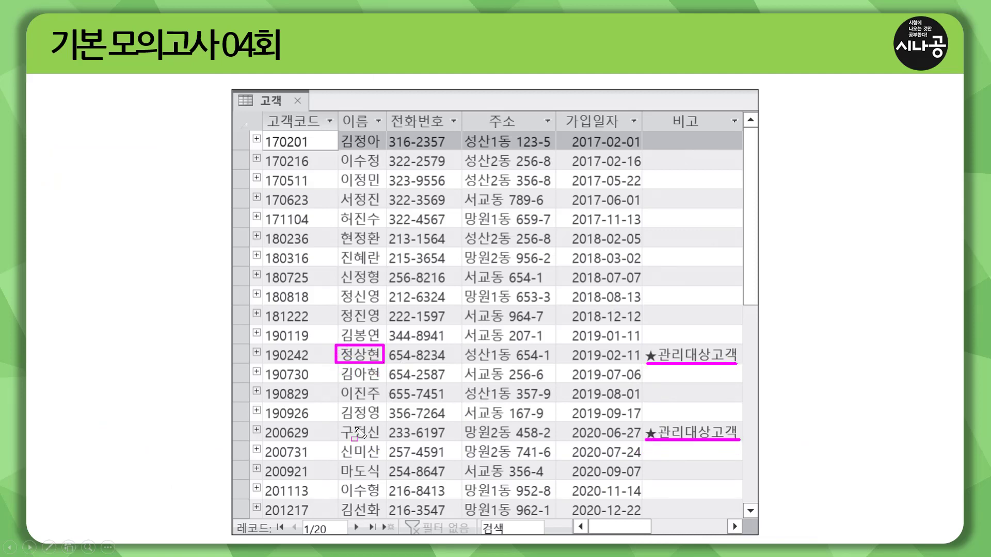
left_click_drag(338, 425, 383, 442)
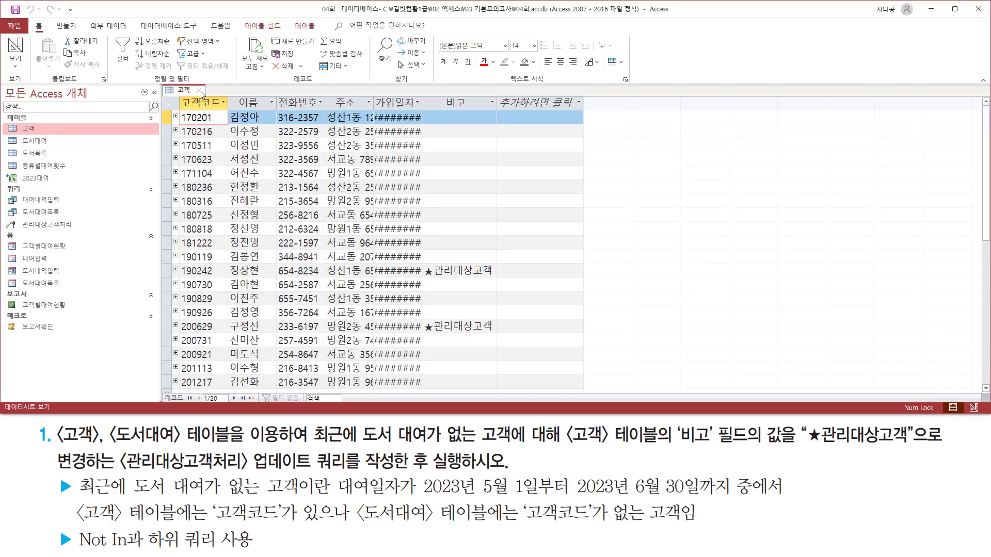
left_click(199, 91)
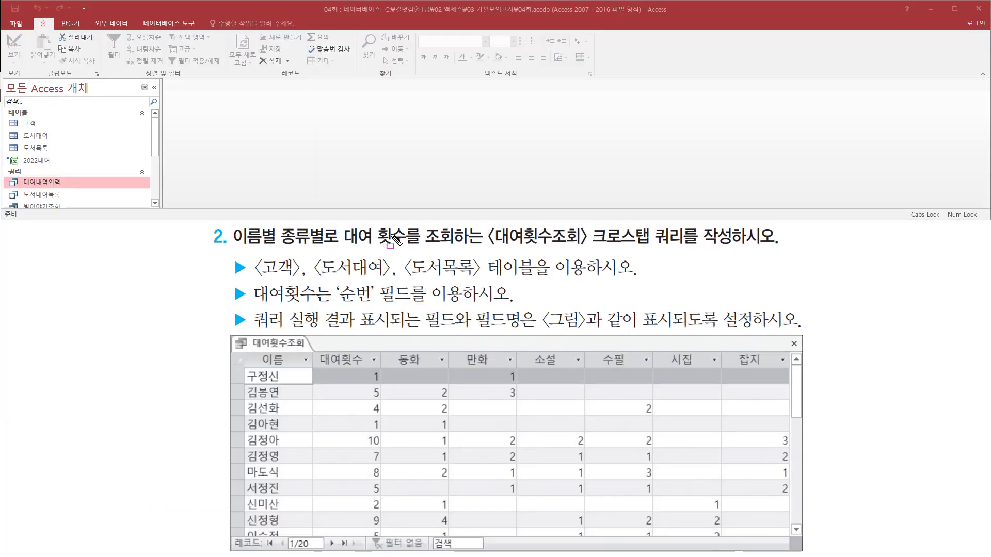
- Examine the requirements and sample result of the 대여횟수조회 crosstab query: source tables, row headings, column headings and the 순번-based values
left_click_drag(233, 250, 273, 249)
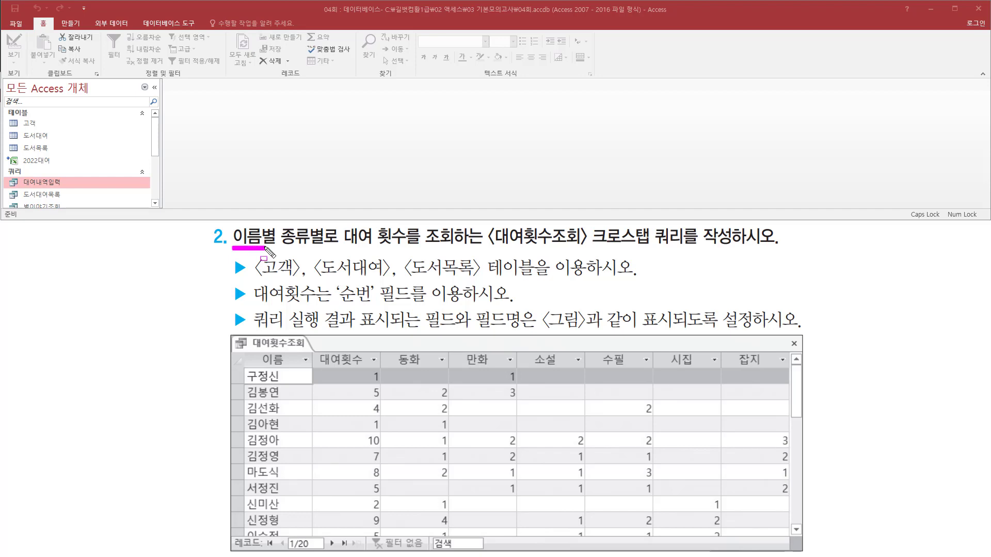
mouse_move(302, 252)
left_mouse_down()
mouse_move(432, 259)
mouse_move(410, 252)
left_mouse_up()
left_click_drag(484, 250, 692, 250)
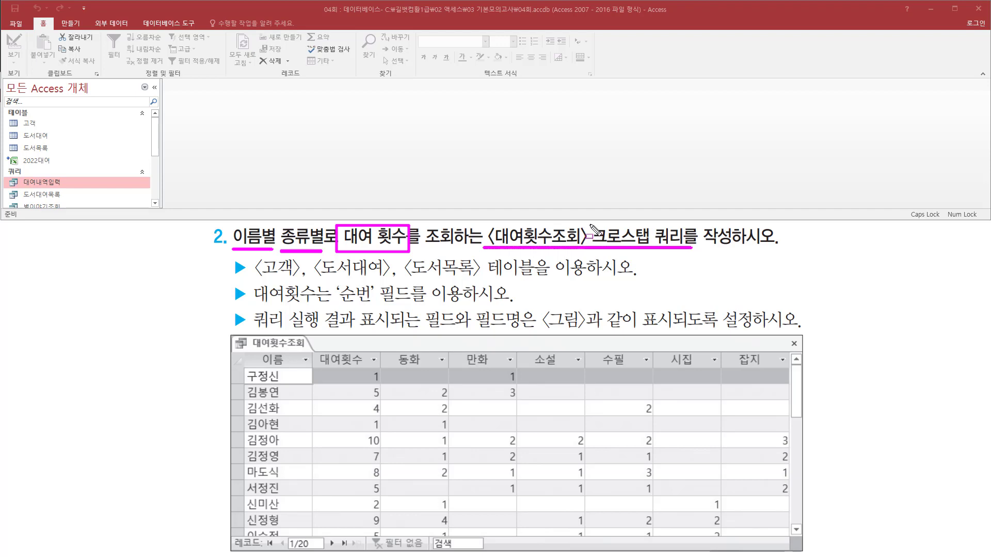
mouse_move(589, 223)
left_mouse_down()
mouse_move(601, 252)
mouse_move(690, 249)
left_mouse_up()
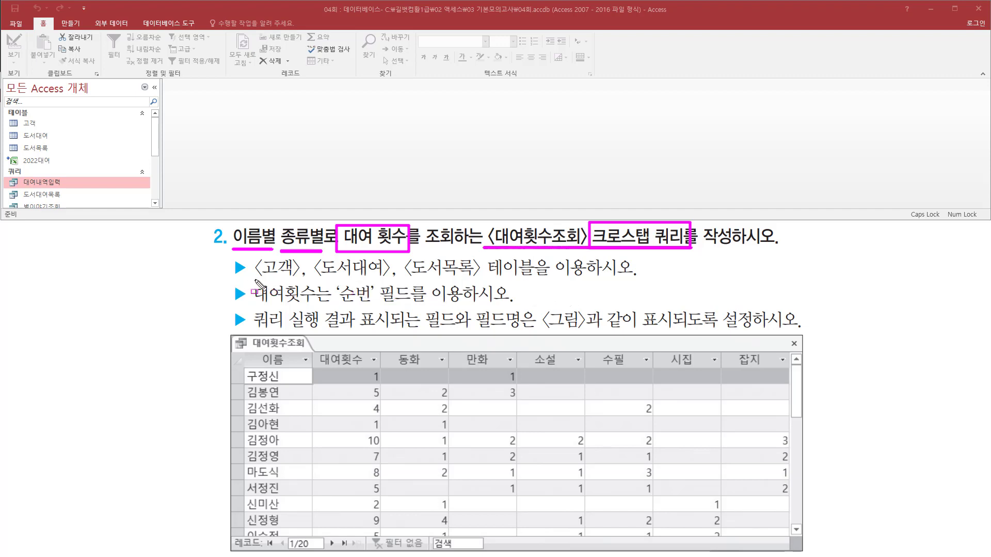
left_click_drag(253, 280, 585, 280)
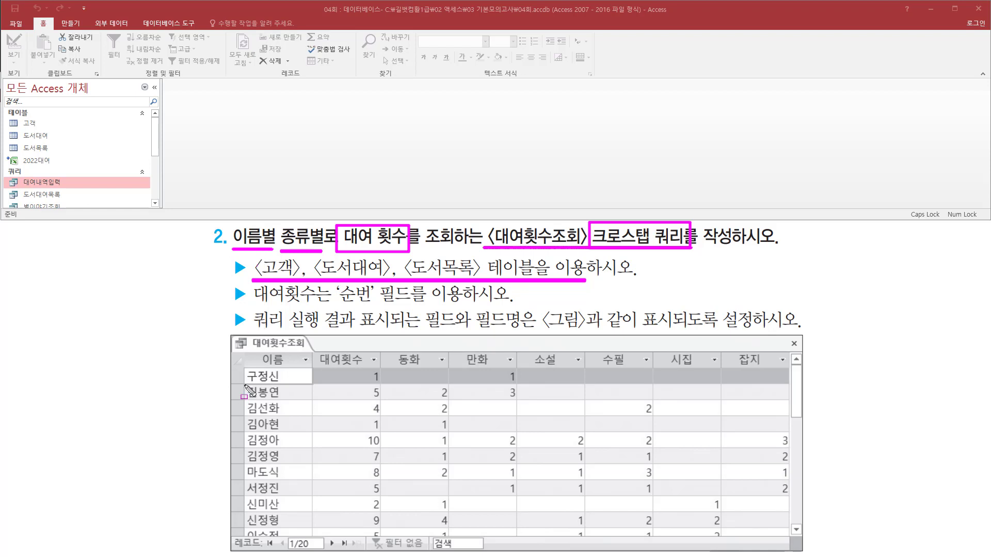
mouse_move(246, 352)
left_mouse_down()
mouse_move(261, 493)
mouse_move(300, 536)
left_mouse_up()
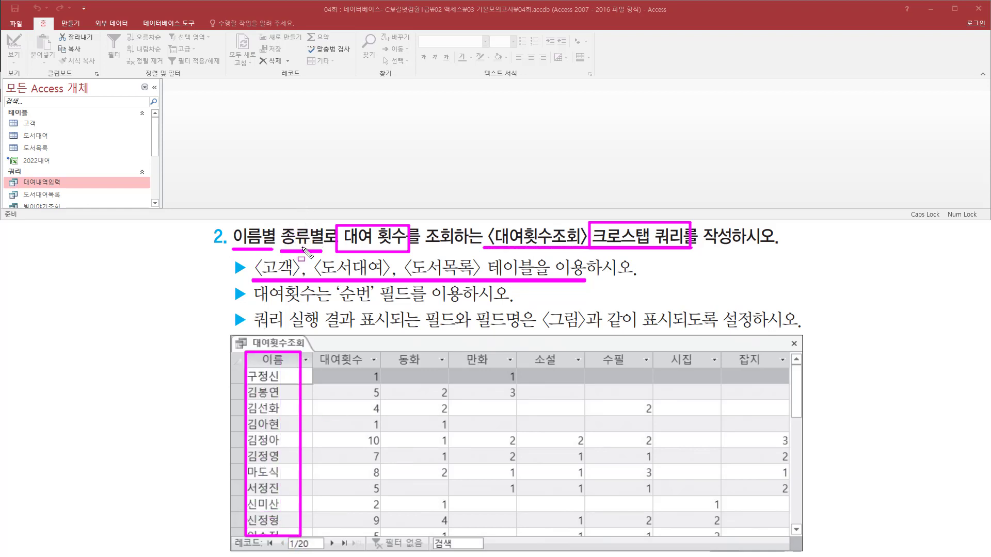
mouse_move(388, 350)
left_mouse_down()
mouse_move(444, 371)
mouse_move(786, 369)
left_mouse_up()
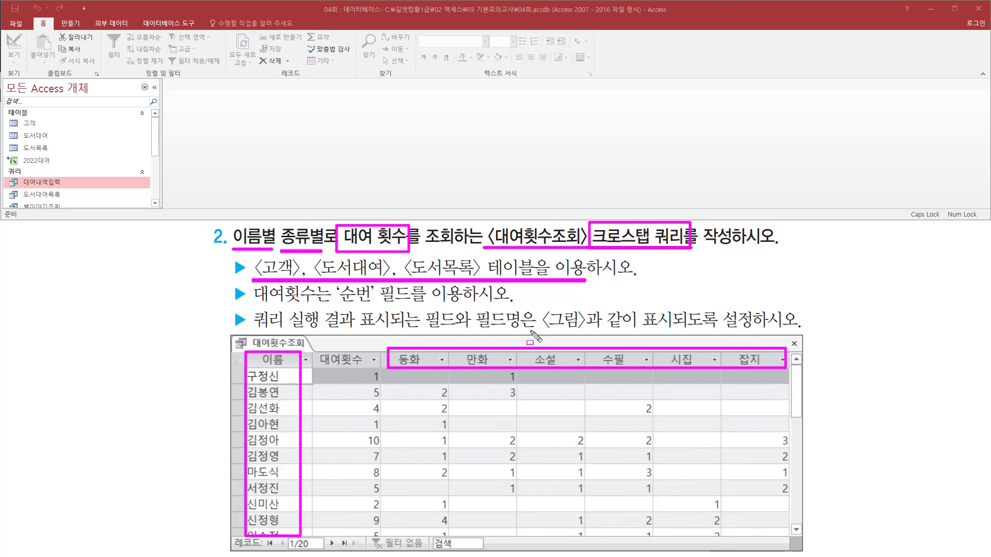
left_click_drag(345, 246, 404, 246)
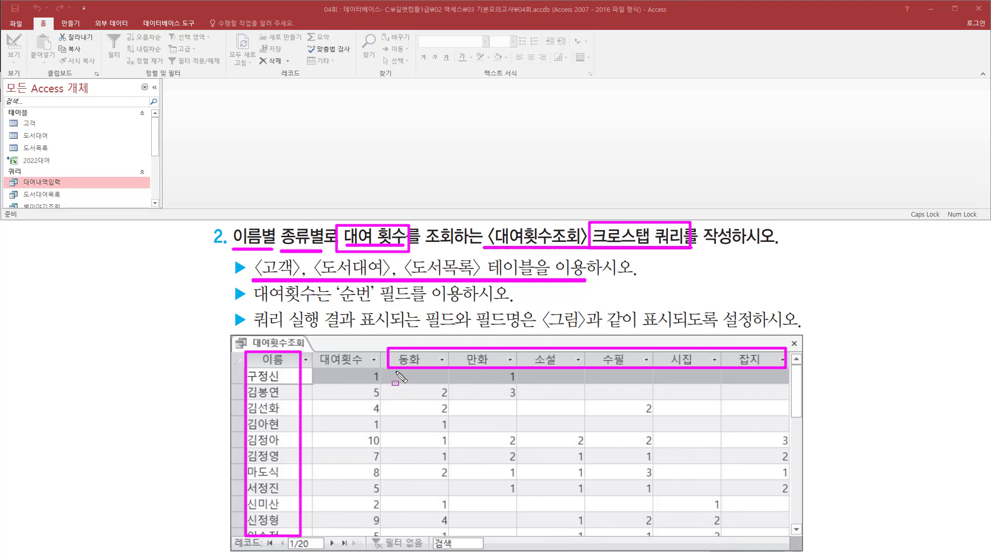
left_click_drag(396, 372, 790, 538)
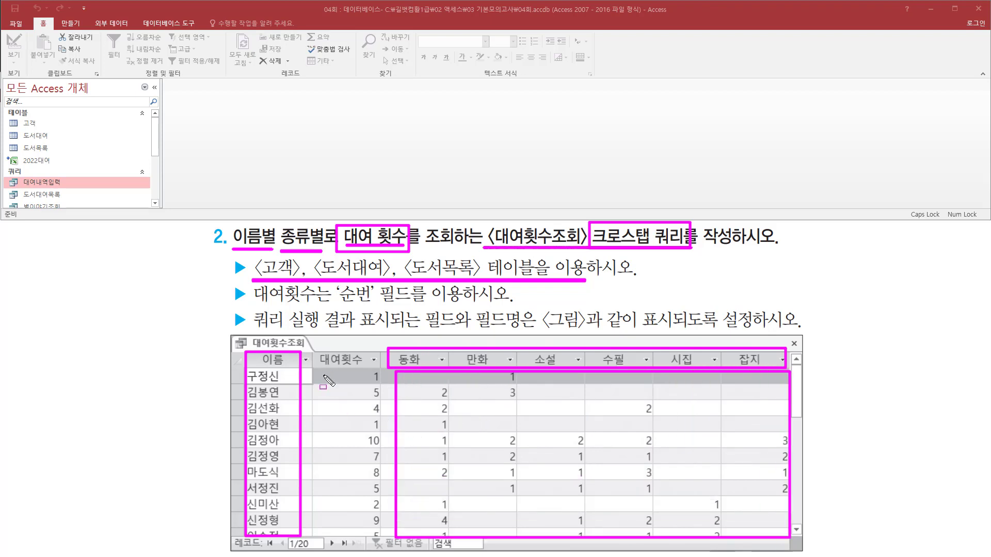
left_click_drag(326, 368, 382, 536)
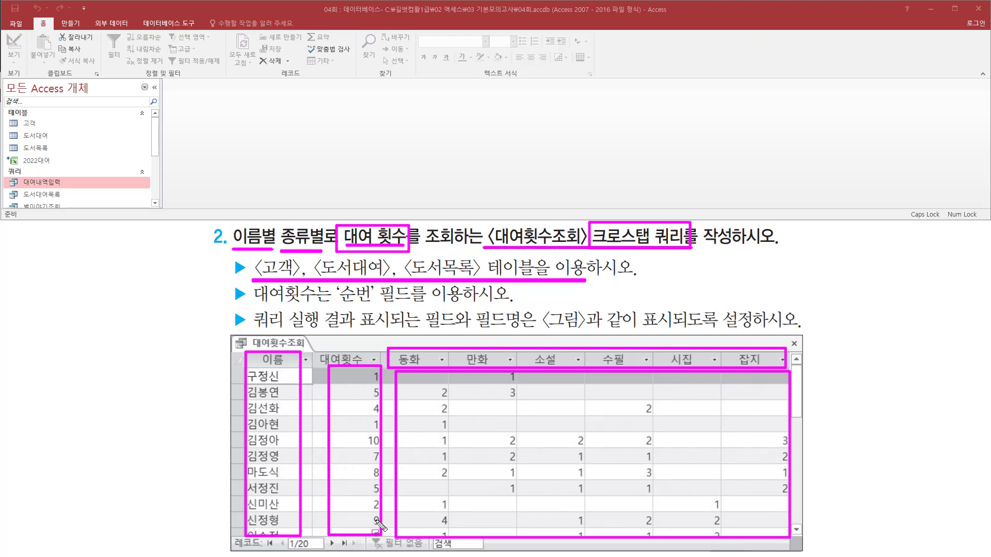
left_click_drag(251, 307, 462, 309)
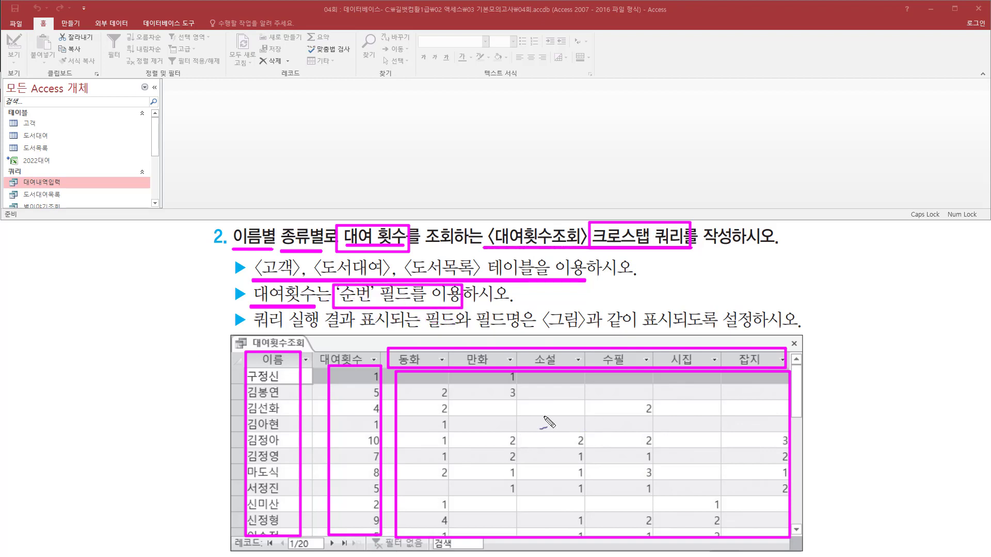
mouse_move(543, 415)
left_mouse_down()
mouse_move(561, 438)
mouse_move(588, 403)
left_mouse_up()
mouse_move(342, 429)
left_mouse_down()
mouse_move(351, 439)
mouse_move(368, 394)
left_mouse_up()
key("Escape")
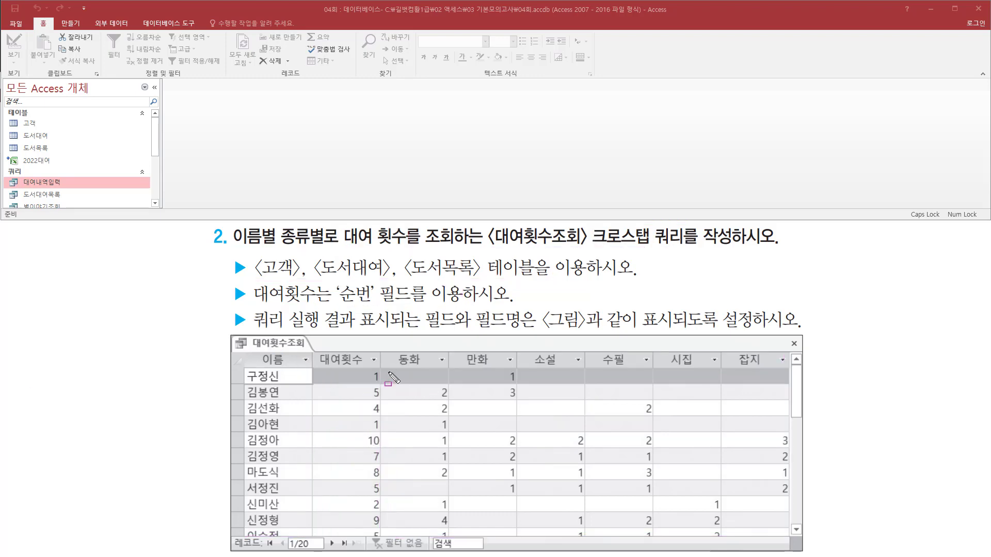
left_click_drag(387, 374, 790, 540)
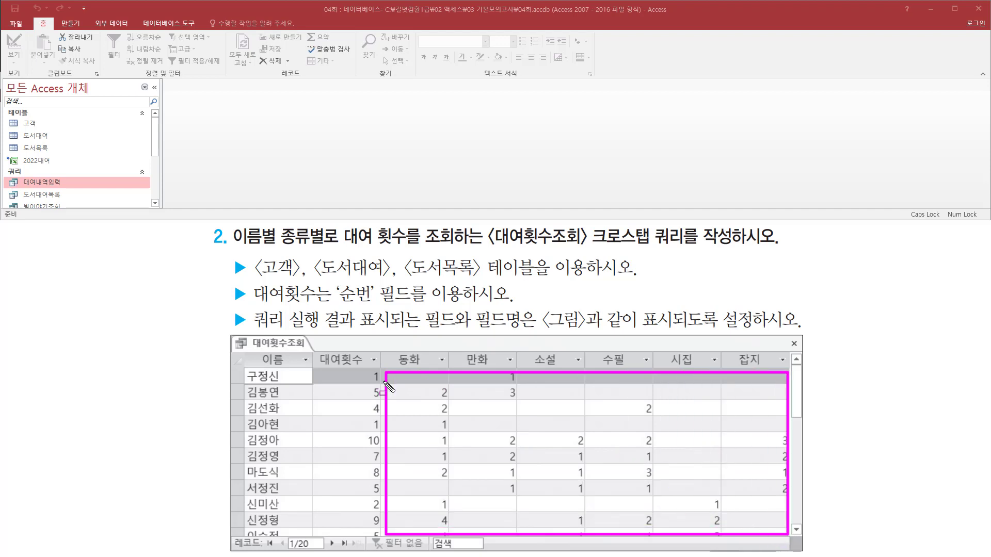
left_click_drag(394, 344, 779, 366)
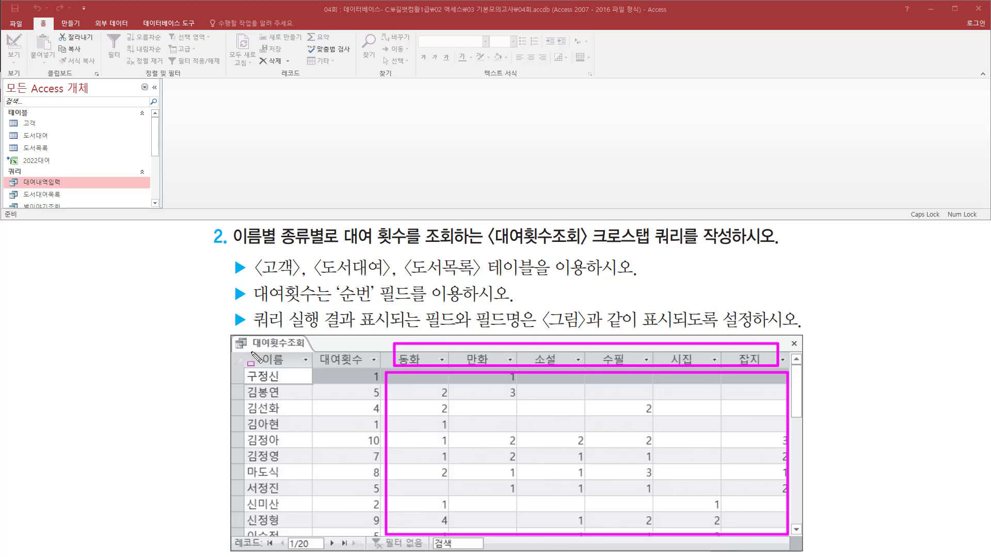
left_click_drag(246, 353, 297, 535)
left_click_drag(318, 350, 375, 536)
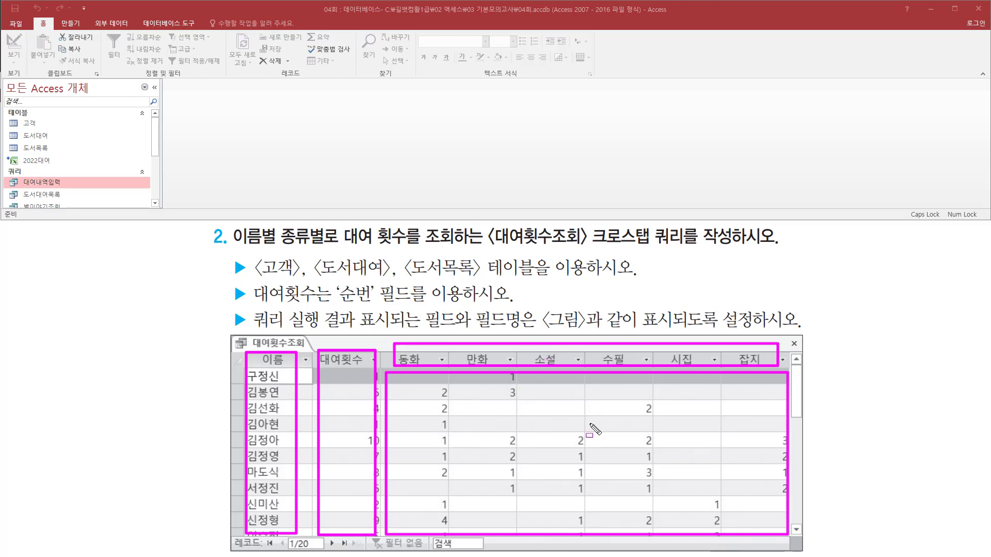
key("Escape")
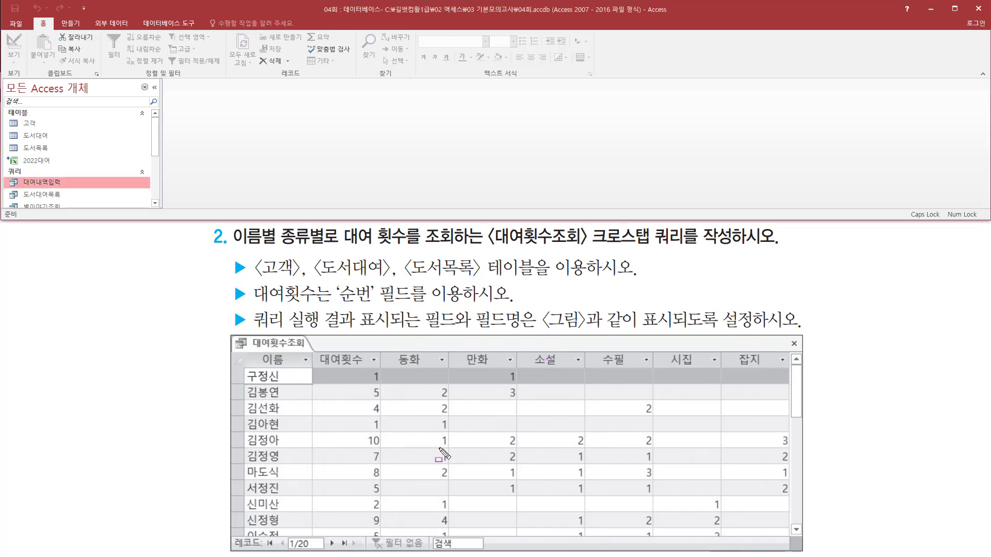
mouse_move(234, 539)
left_mouse_down()
mouse_move(250, 552)
mouse_move(359, 554)
left_mouse_up()
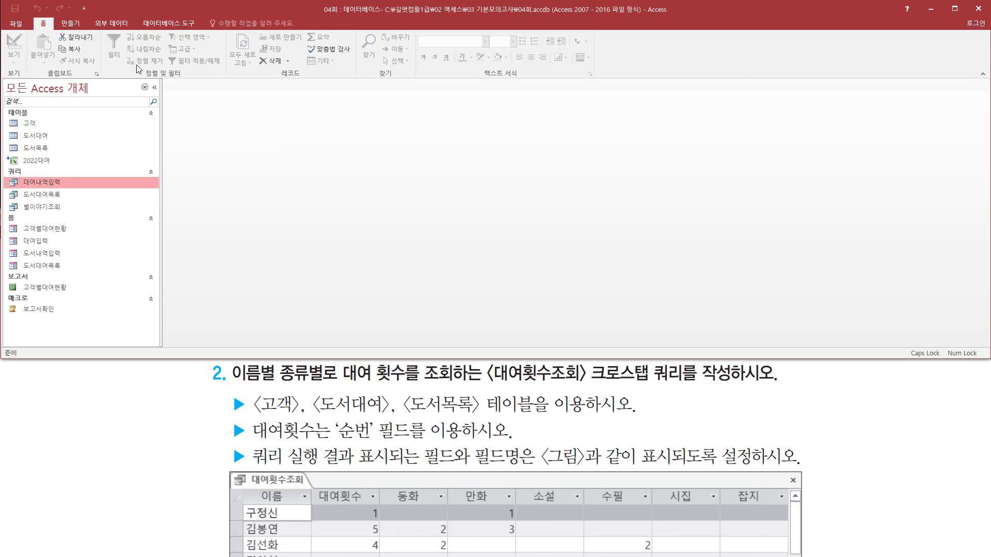
- Create a new query in Design view and move the table selection dialog clear of the query's table area
left_click(70, 24)
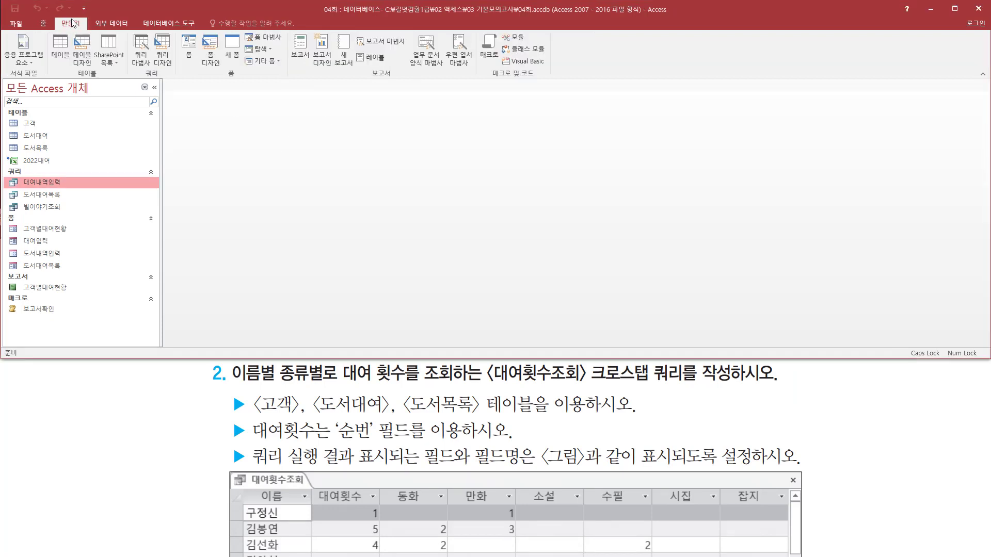
left_click_drag(149, 30, 162, 71)
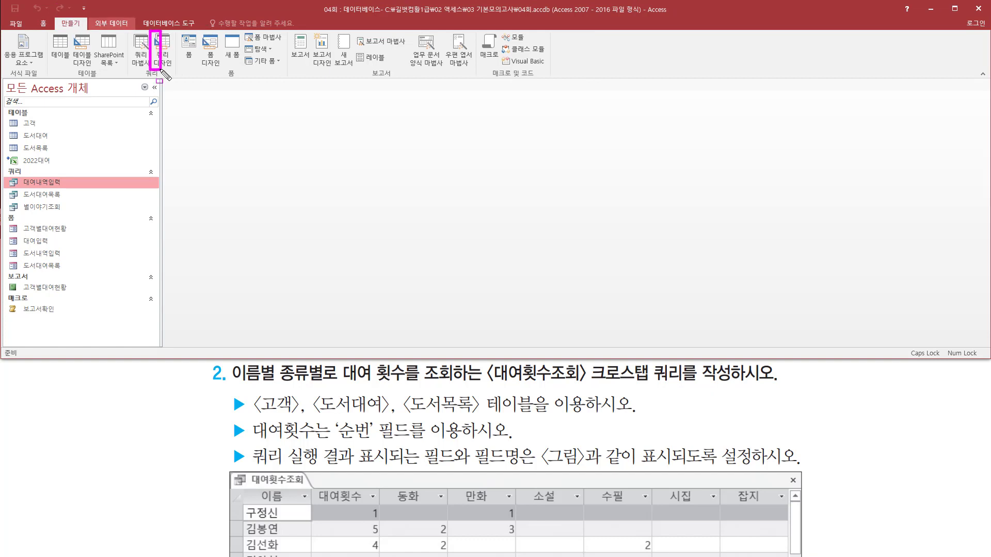
left_click(162, 49)
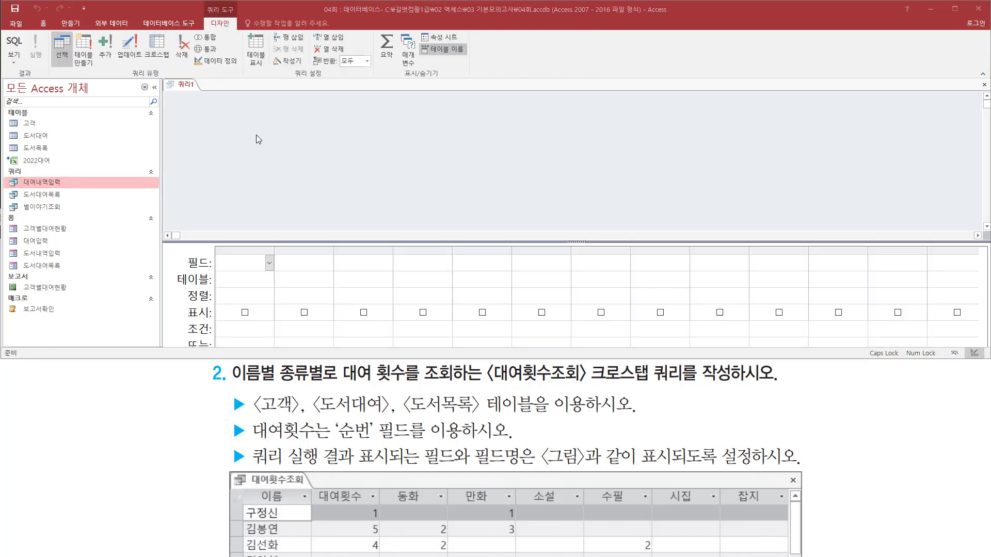
left_click_drag(467, 142, 622, 102)
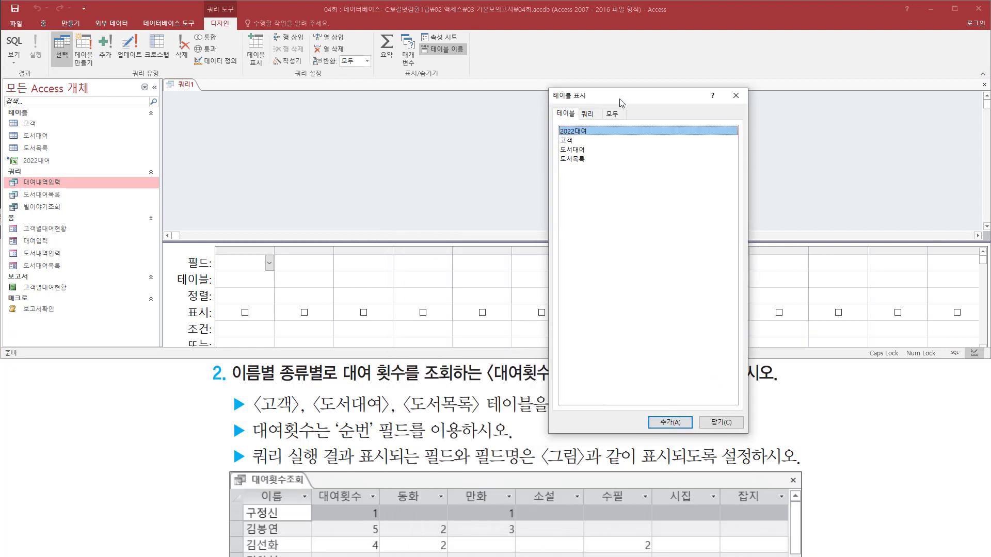
- Add the 고객, 도서대여 and 도서목록 tables to the new query and close the table selection dialog
mouse_move(249, 393)
left_mouse_down()
mouse_move(251, 407)
mouse_move(295, 427)
mouse_move(489, 423)
left_mouse_up()
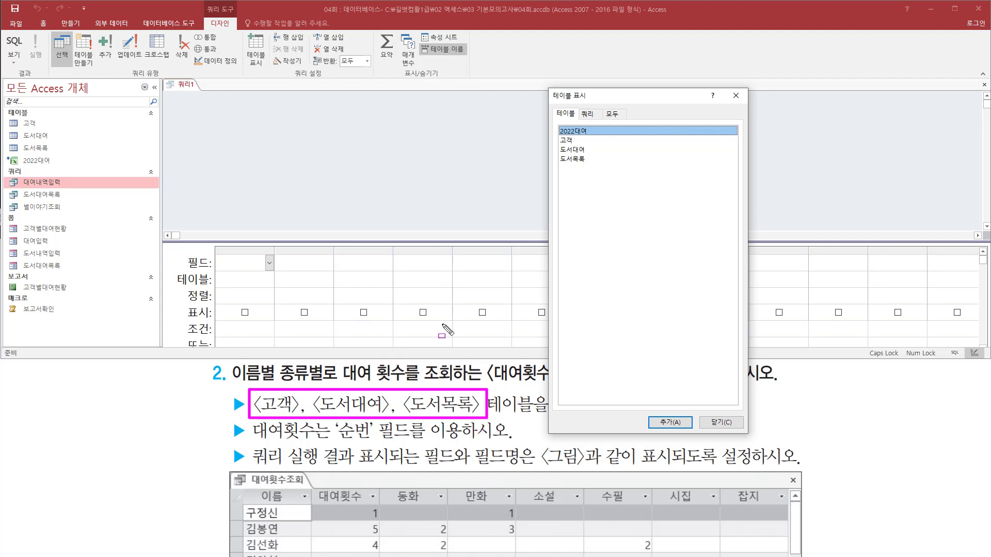
left_click(571, 140)
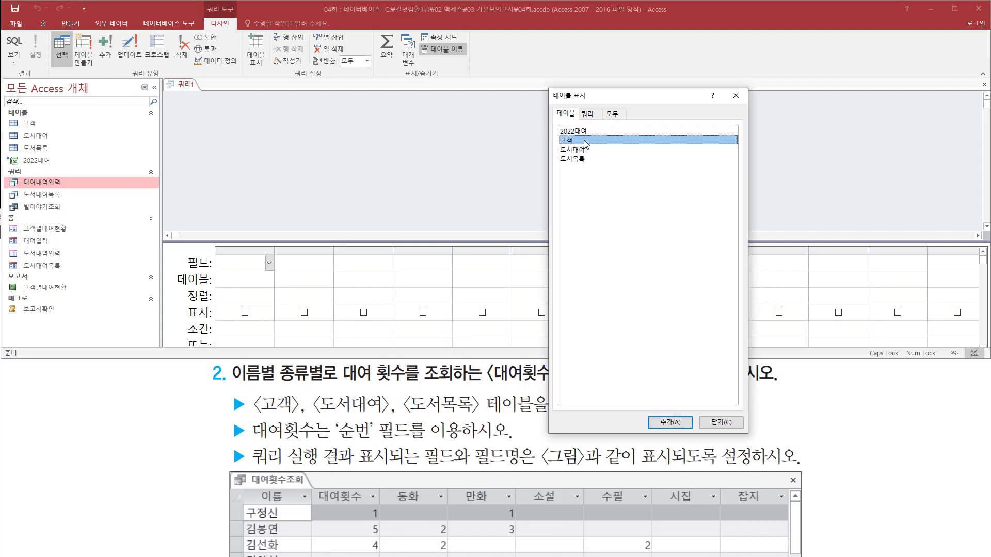
double_click(584, 140)
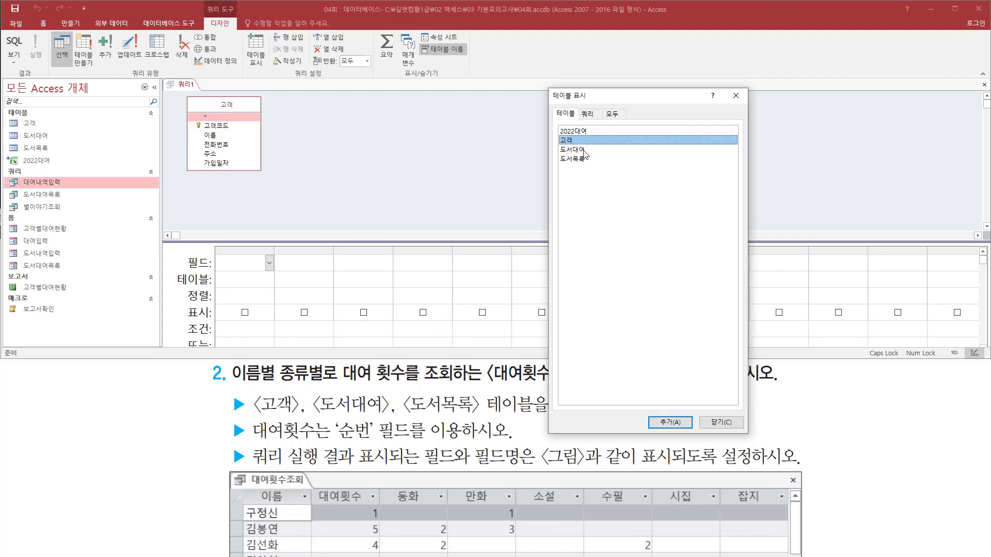
left_click(584, 150)
double_click(584, 150)
left_click(581, 159)
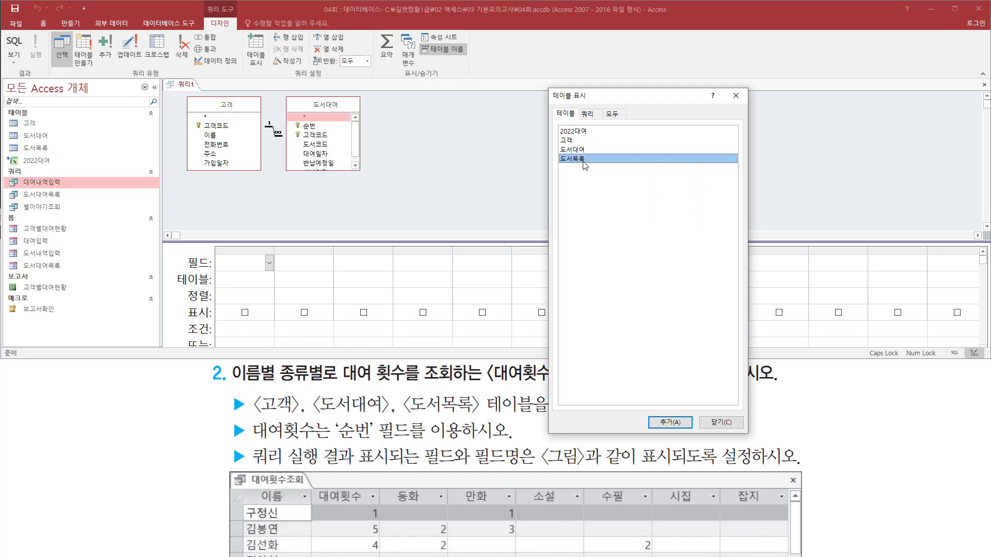
double_click(583, 161)
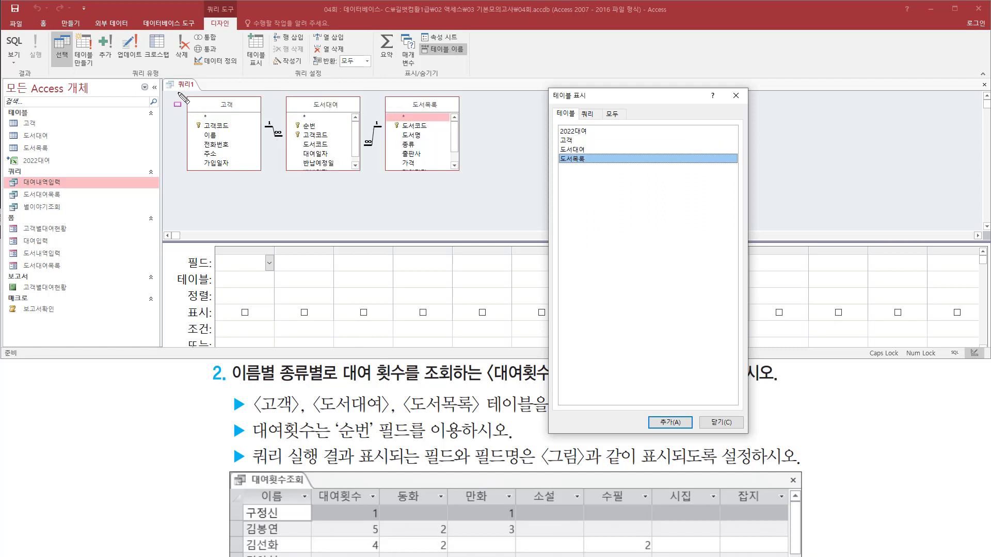
left_click_drag(177, 92, 475, 180)
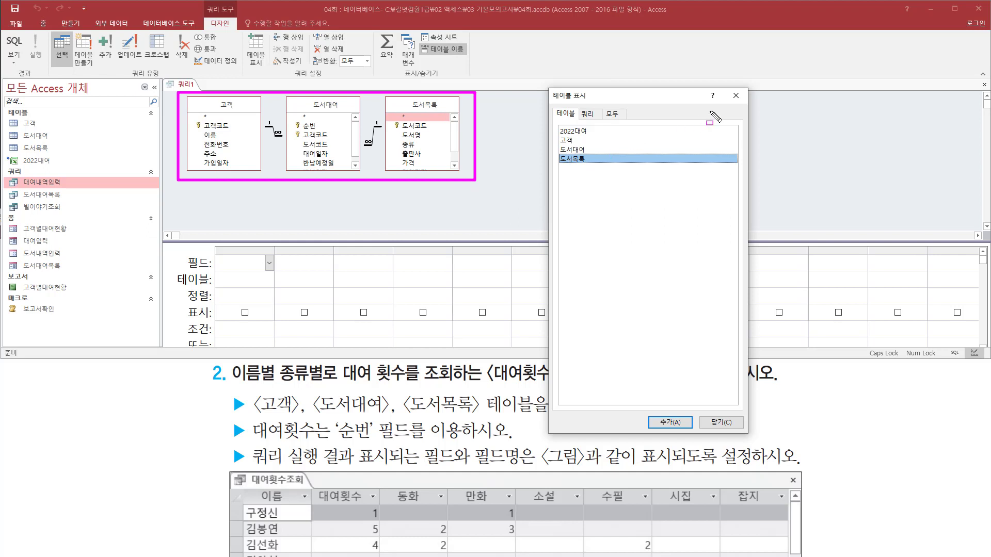
left_click_drag(728, 86, 749, 105)
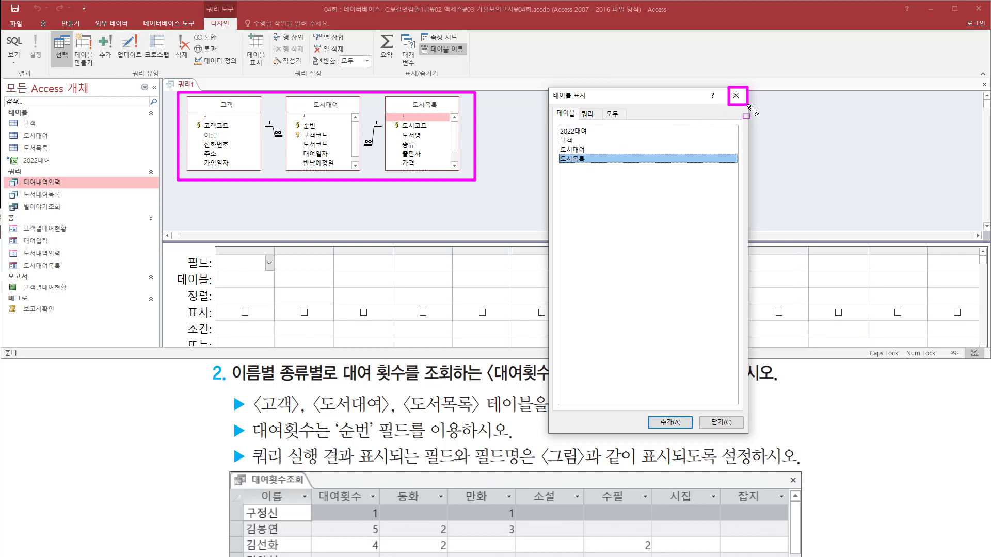
left_click(736, 95)
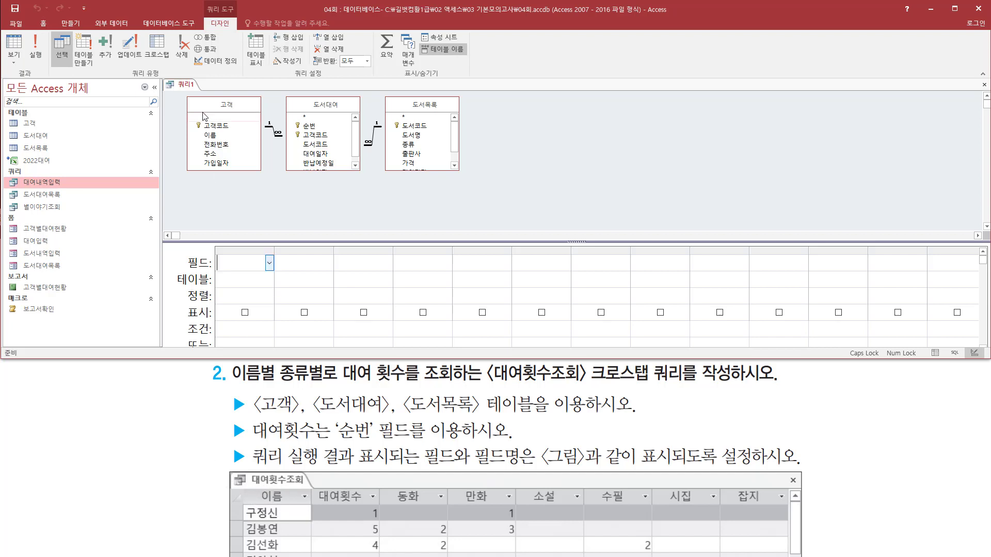
- Add the 이름 field from 고객 and the 순번 field from 도서대여 to the query grid
left_click(222, 136)
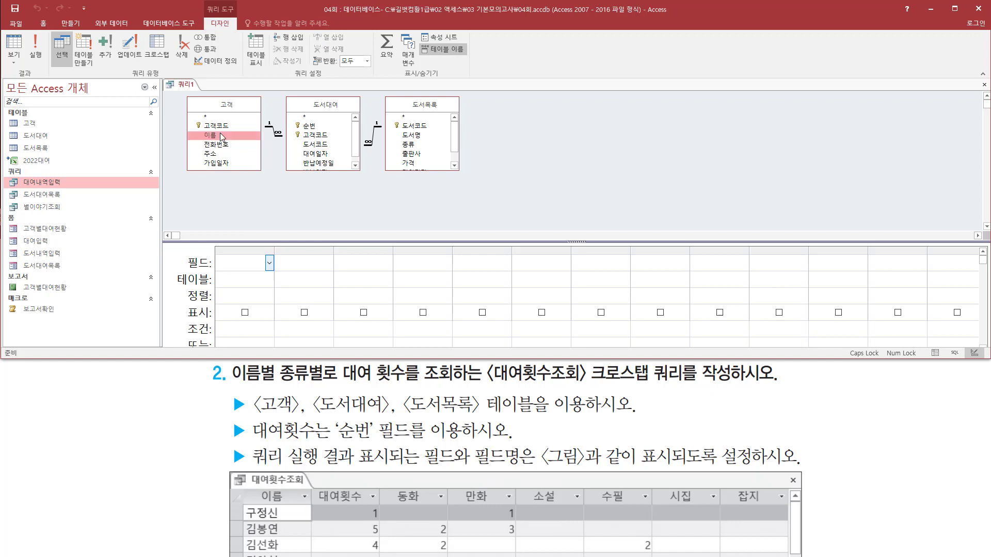
double_click(222, 136)
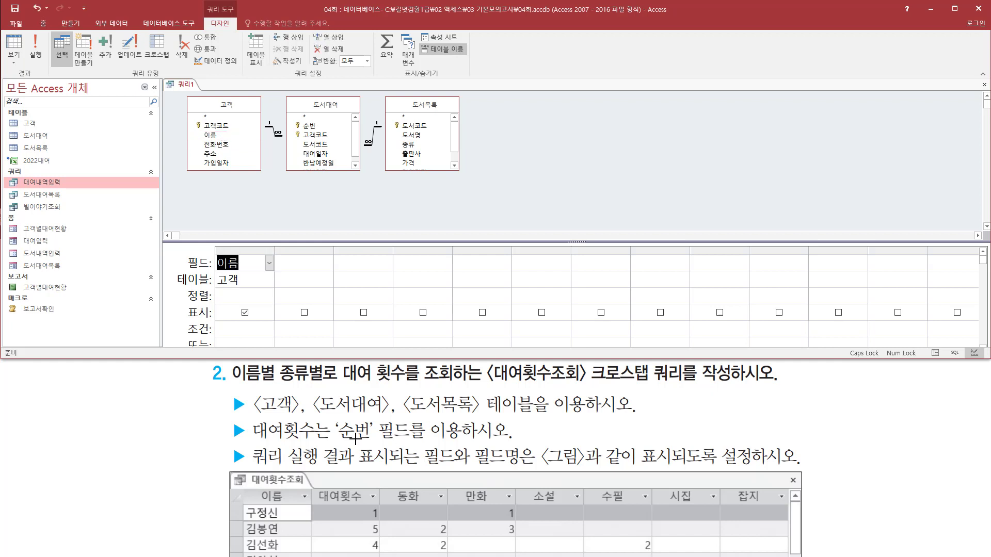
left_click_drag(317, 489, 375, 506)
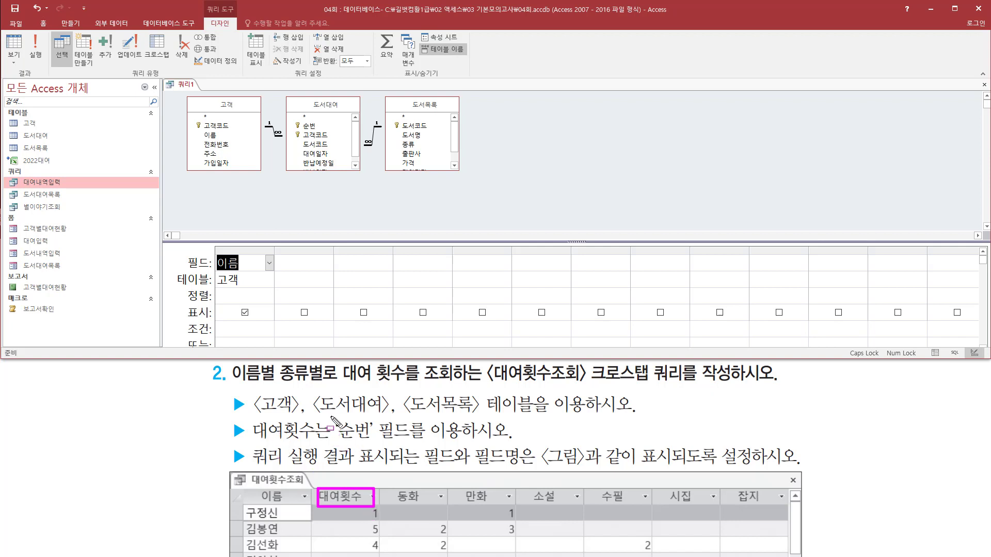
left_click_drag(331, 417, 418, 446)
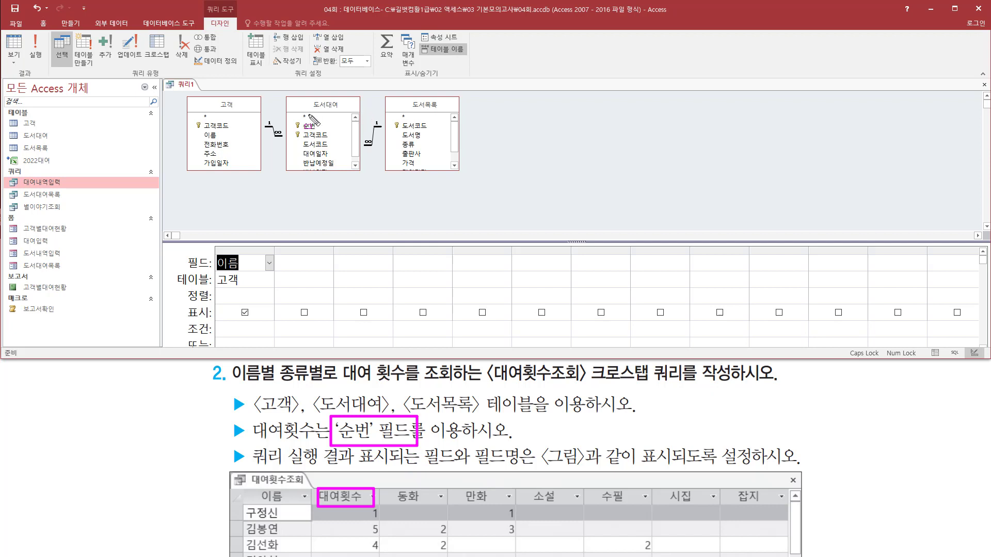
left_click_drag(287, 98, 353, 110)
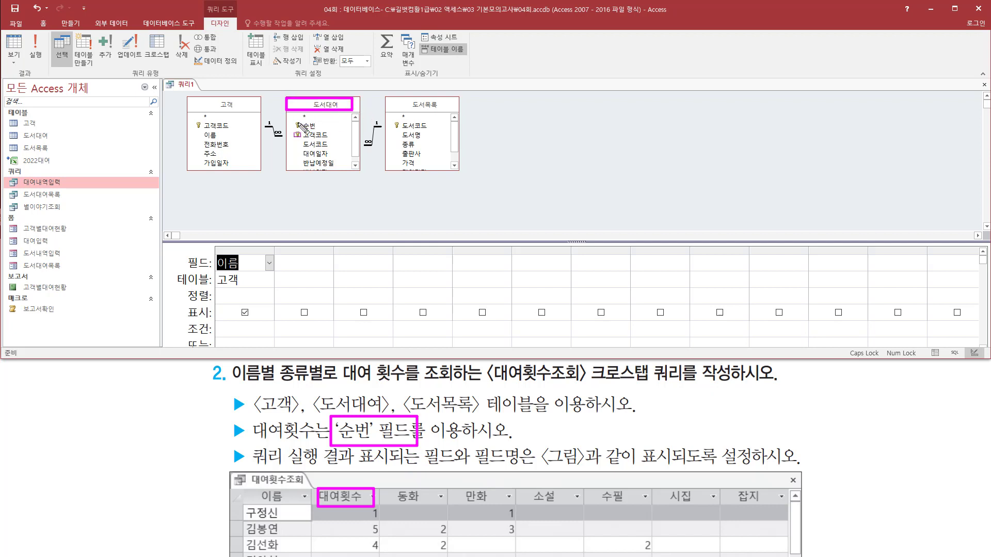
left_click_drag(297, 122, 327, 131)
left_click(312, 126)
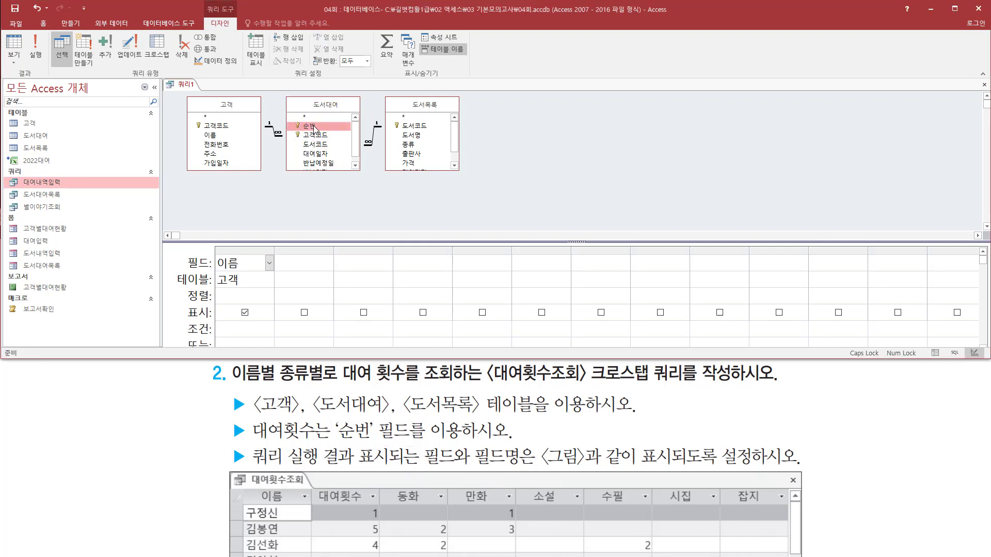
double_click(313, 126)
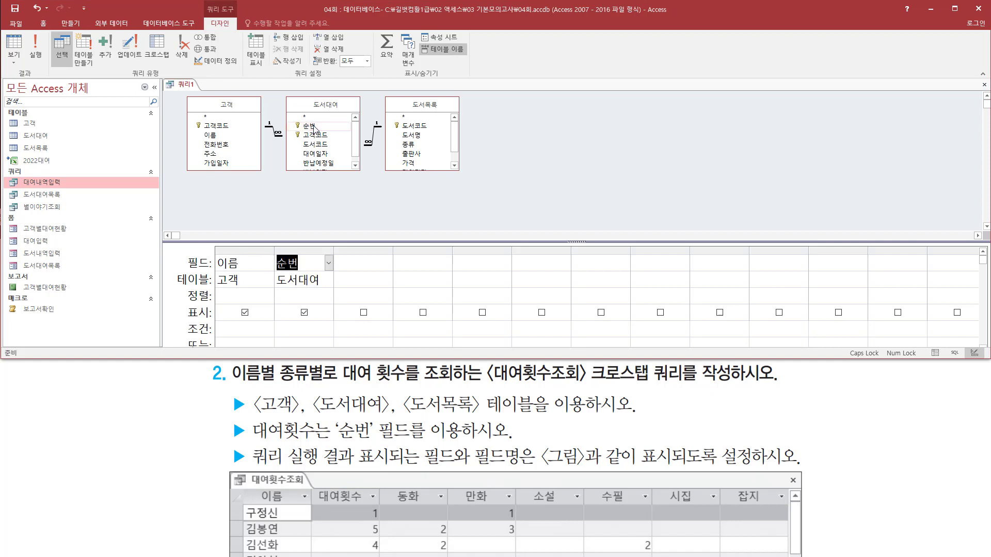
- Add the 종류 field from 도서목록 and a second 순번 field from 도서대여 to the query grid
mouse_move(387, 482)
left_mouse_down()
mouse_move(453, 501)
mouse_move(798, 502)
mouse_move(785, 508)
left_mouse_up()
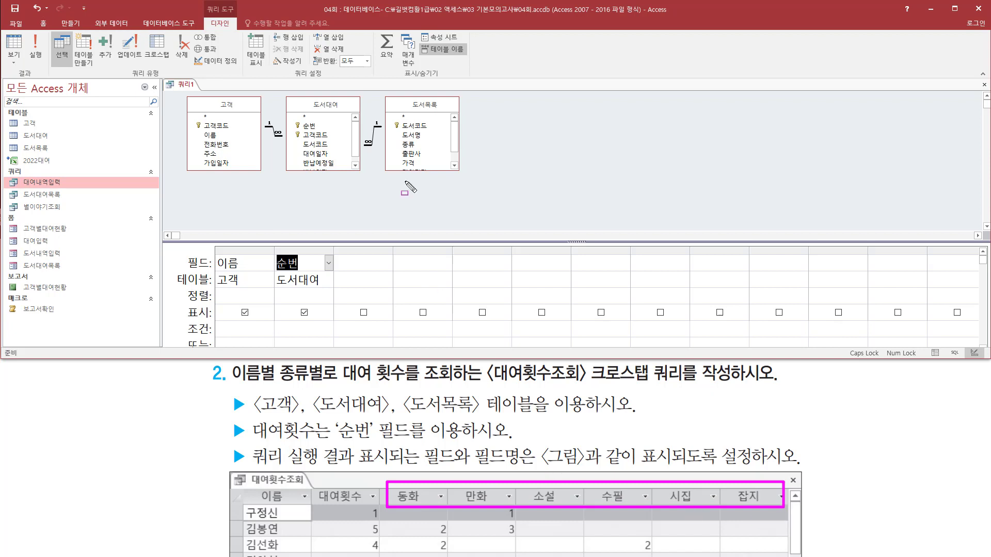
left_click_drag(404, 100, 448, 110)
left_click_drag(395, 138, 420, 149)
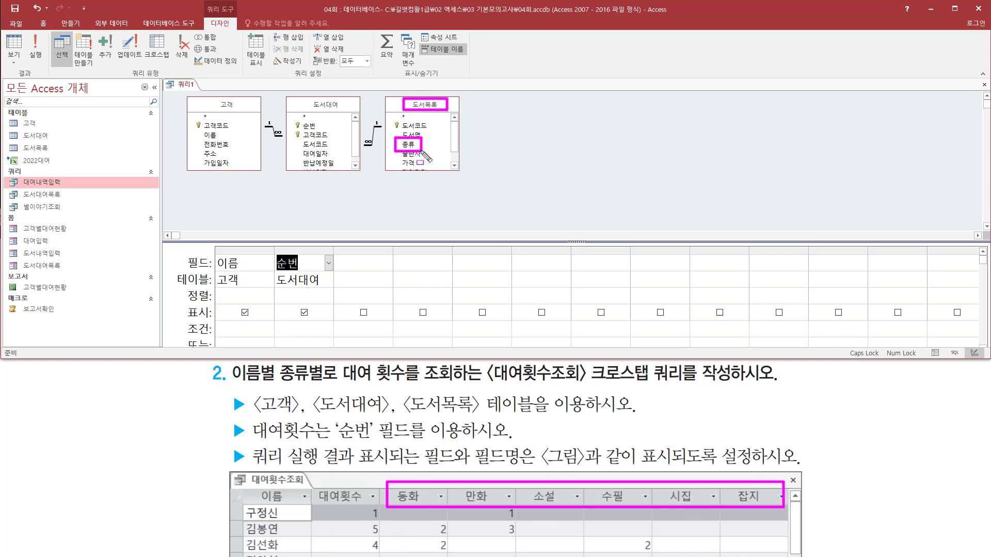
key("Escape")
left_click(415, 146)
double_click(415, 146)
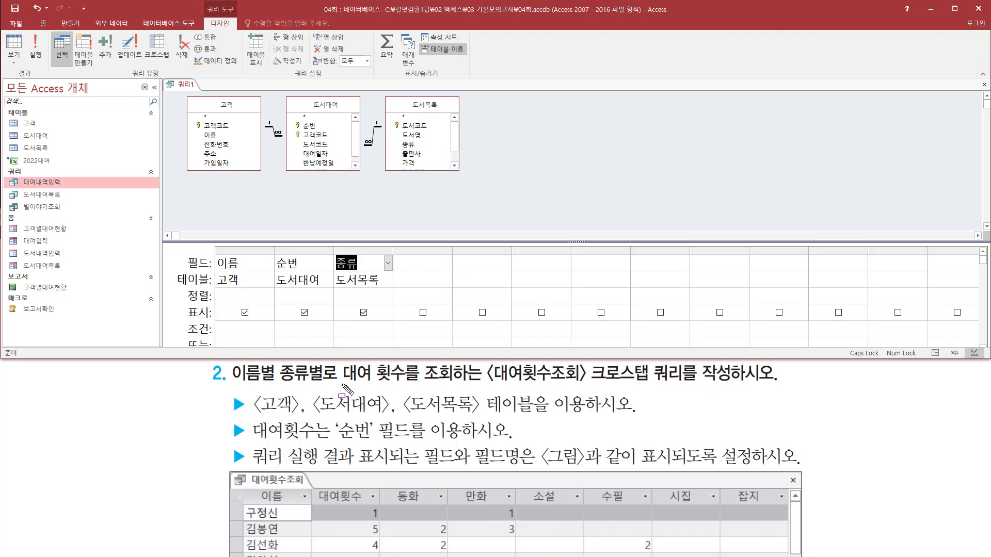
left_click_drag(341, 384, 404, 383)
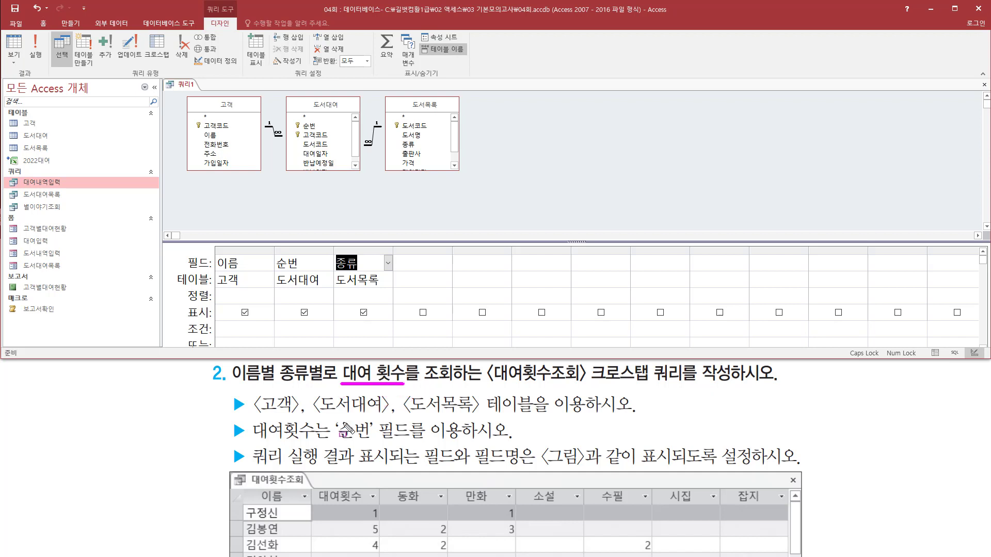
left_click_drag(332, 417, 380, 443)
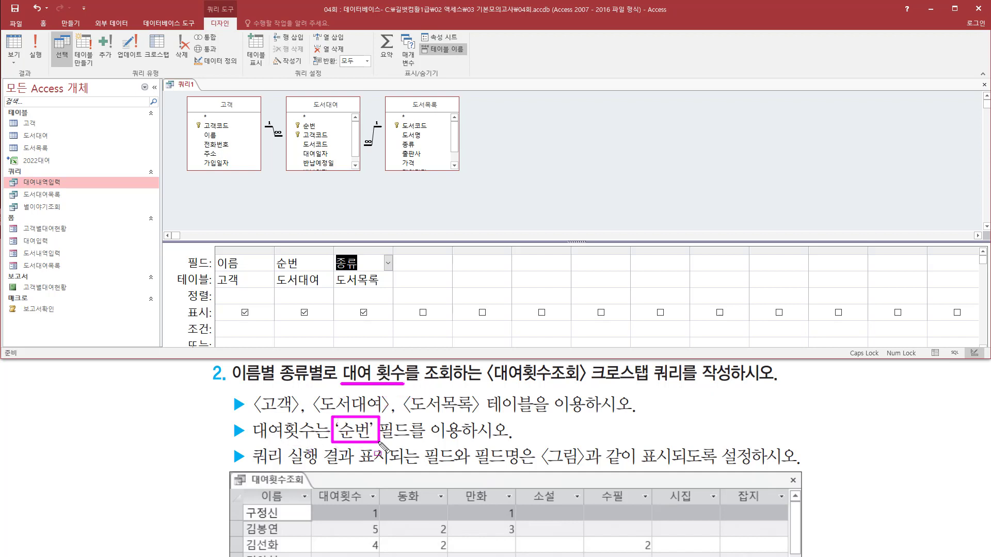
key("Escape")
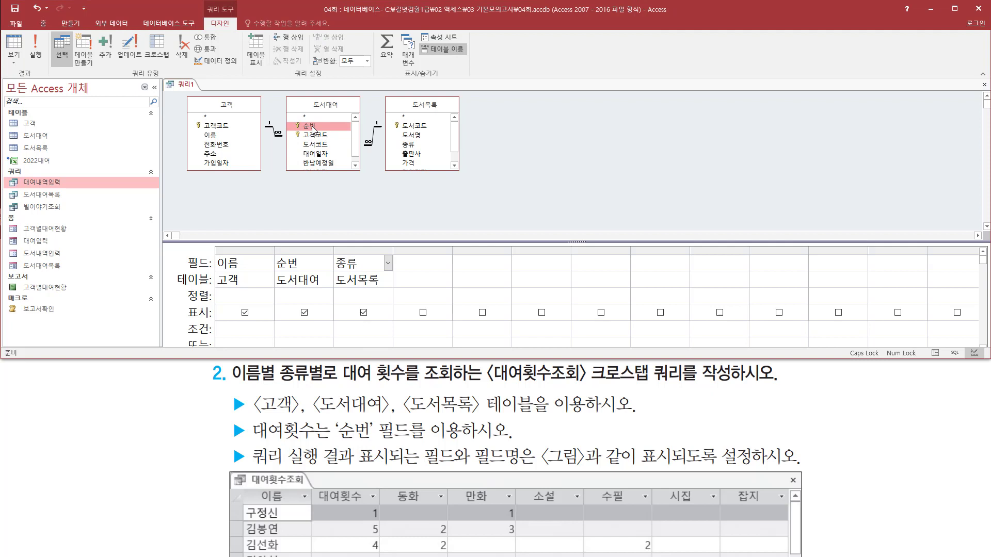
double_click(322, 129)
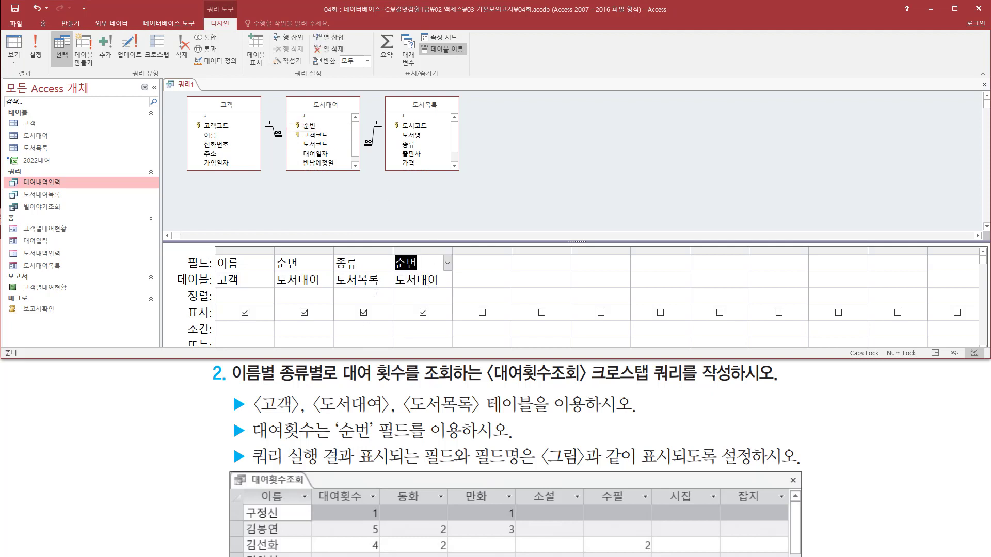
left_click_drag(272, 252, 328, 289)
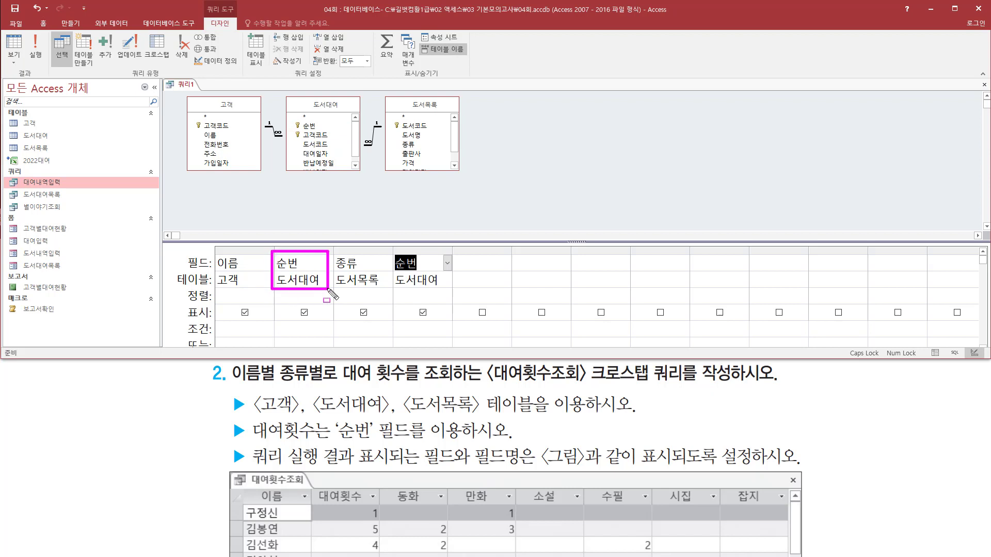
left_click_drag(394, 252, 447, 289)
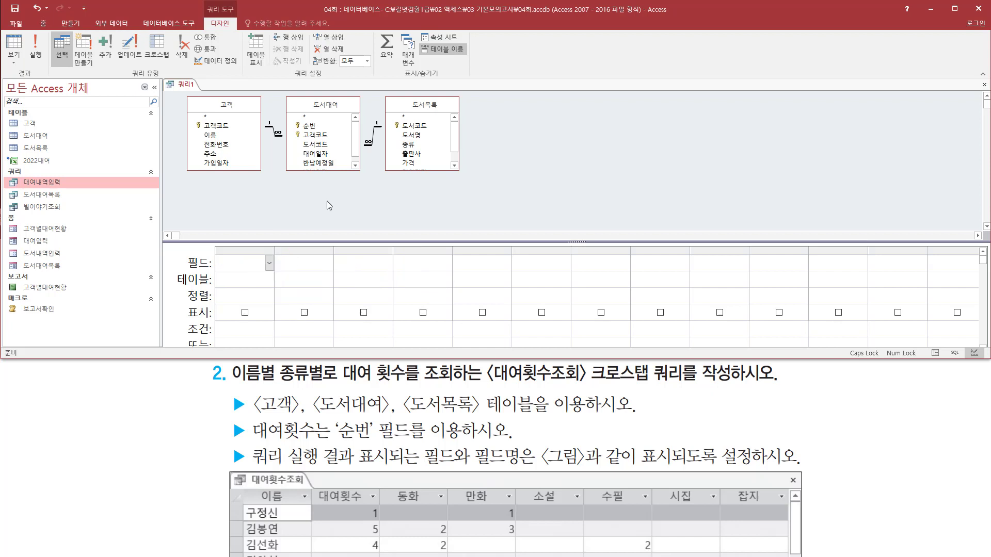
- Convert the query to a crosstab query and enlarge the design grid to show all its rows
mouse_move(184, 92)
left_mouse_down()
mouse_move(222, 155)
mouse_move(473, 180)
left_mouse_up()
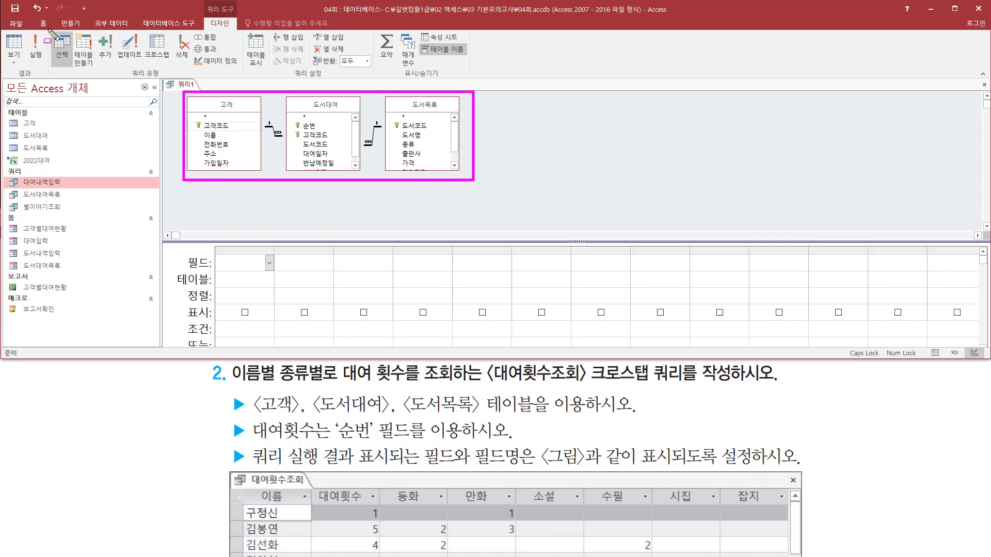
mouse_move(48, 29)
left_mouse_down()
mouse_move(187, 82)
mouse_move(246, 87)
mouse_move(244, 79)
left_mouse_up()
left_click_drag(145, 30, 172, 63)
key("Escape")
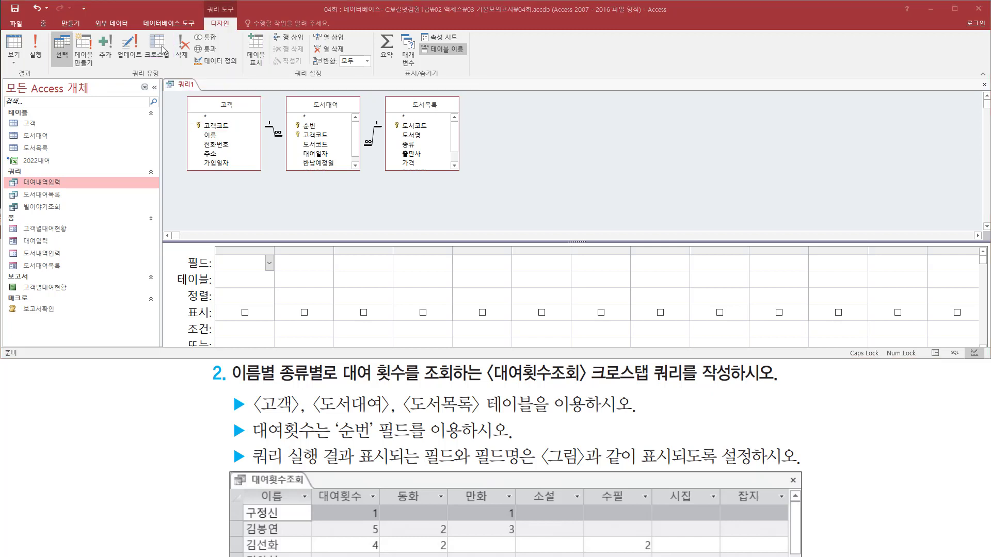
left_click(157, 45)
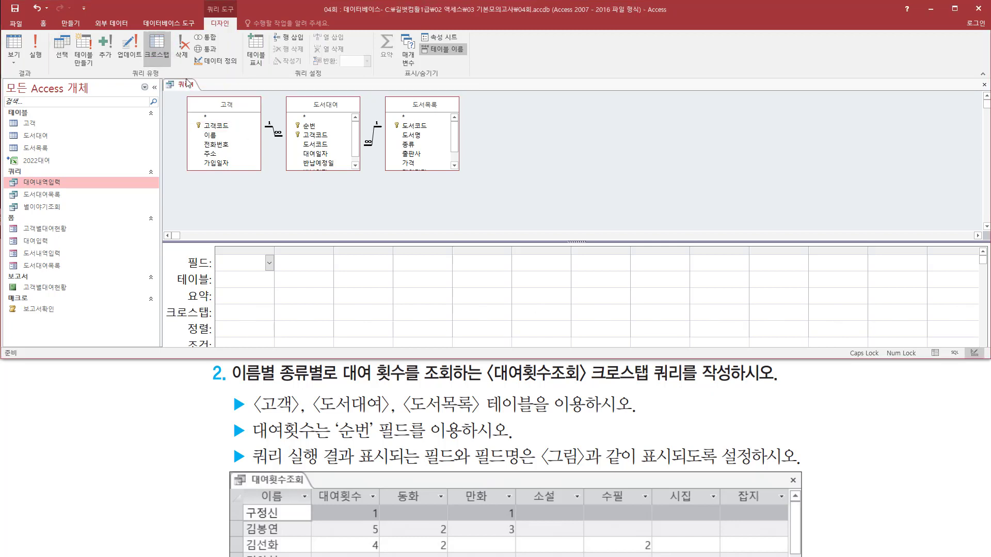
left_click_drag(356, 242, 355, 201)
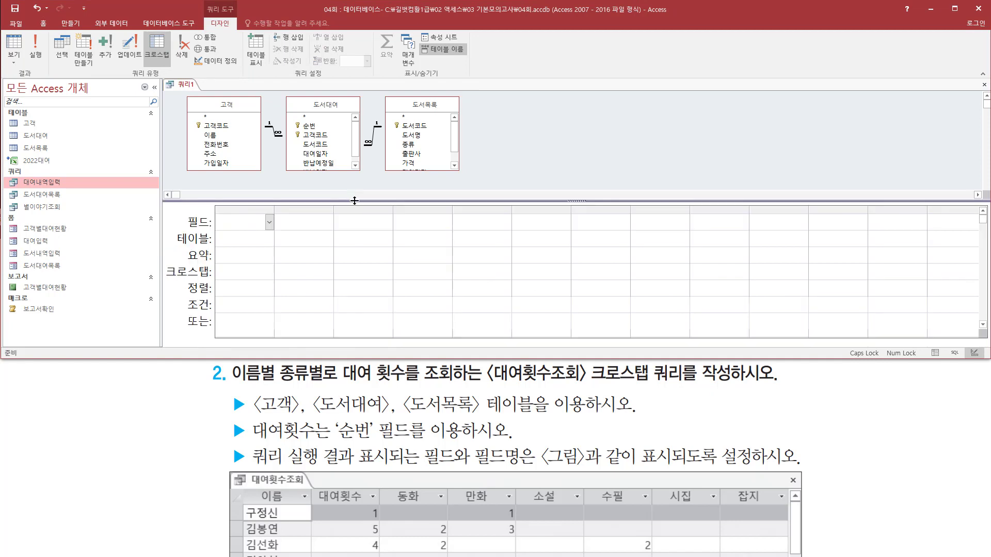
mouse_move(162, 261)
left_mouse_down()
mouse_move(165, 282)
mouse_move(504, 282)
left_mouse_up()
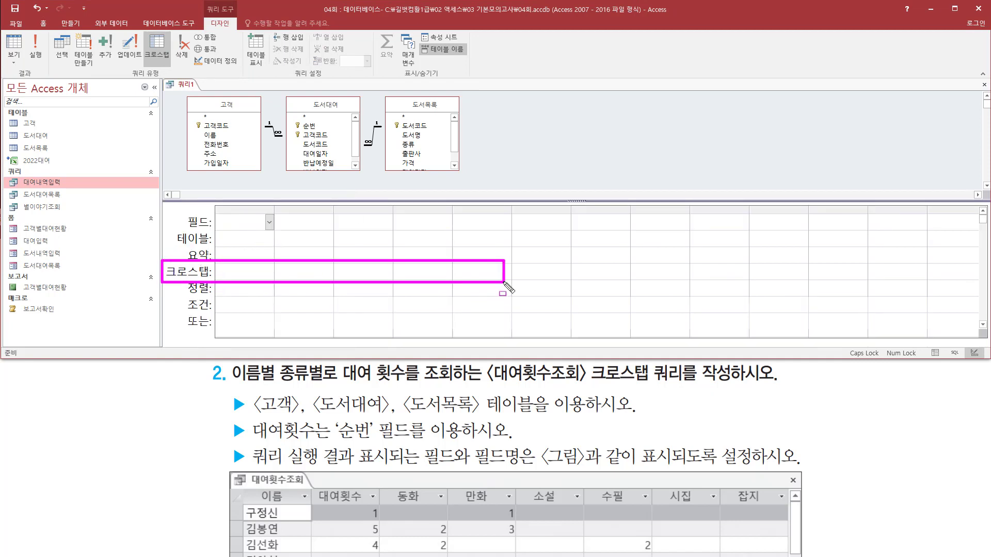
key("Escape")
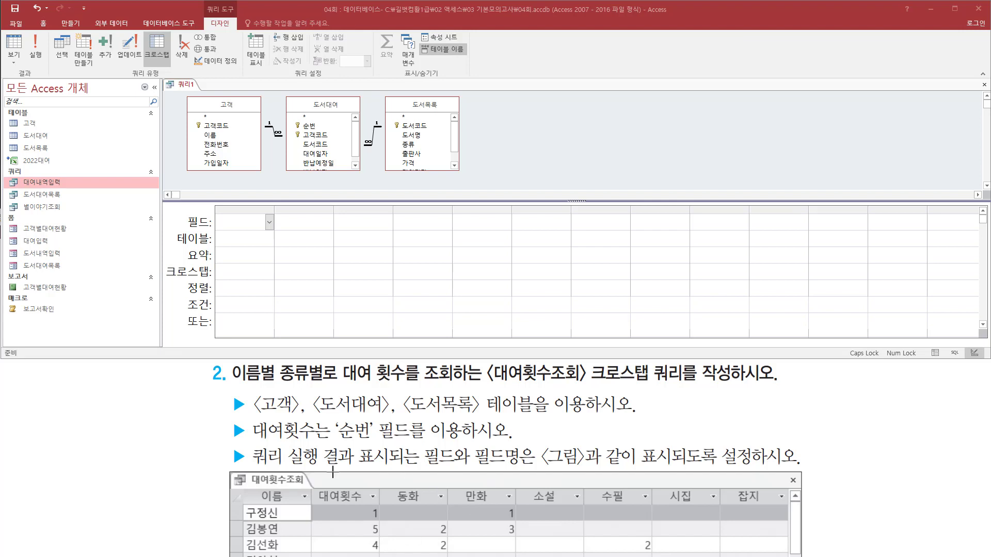
key("ctrl+shift+d")
mouse_move(246, 487)
left_mouse_down()
mouse_move(287, 516)
mouse_move(309, 516)
mouse_move(310, 506)
mouse_move(372, 511)
left_mouse_up()
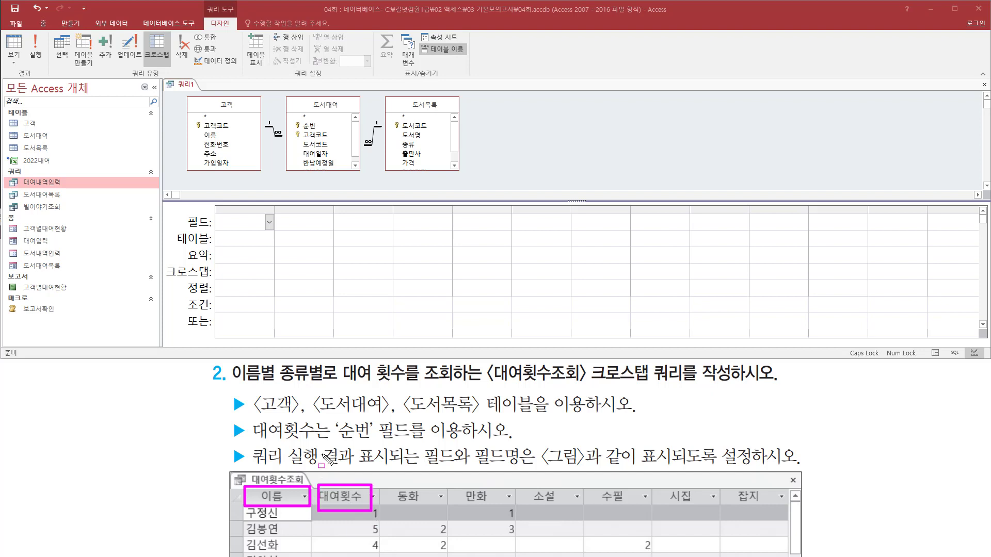
- Add the 이름 field from 고객 and the 순번 field from 도서대여 to the crosstab query grid
left_click_drag(331, 417, 414, 442)
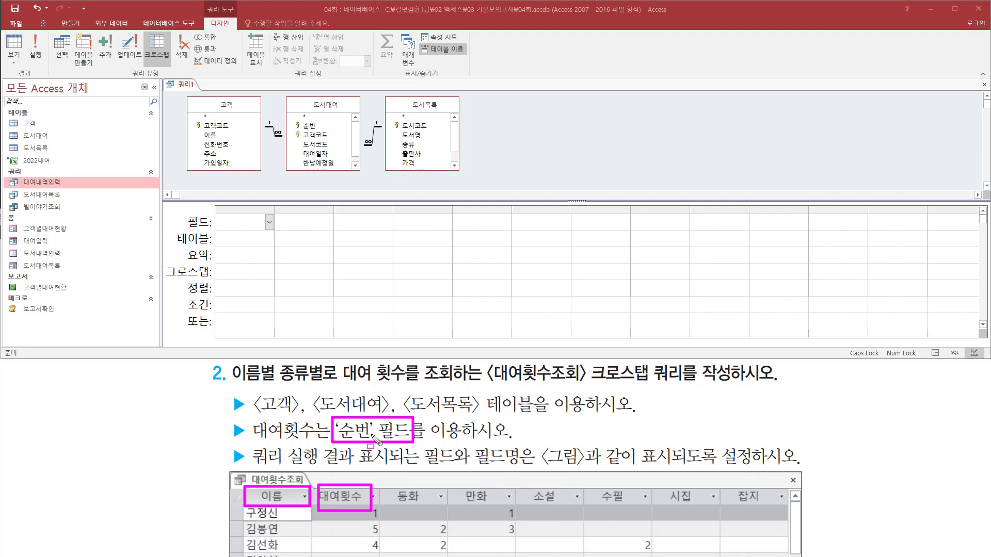
key("Escape")
left_click(229, 134)
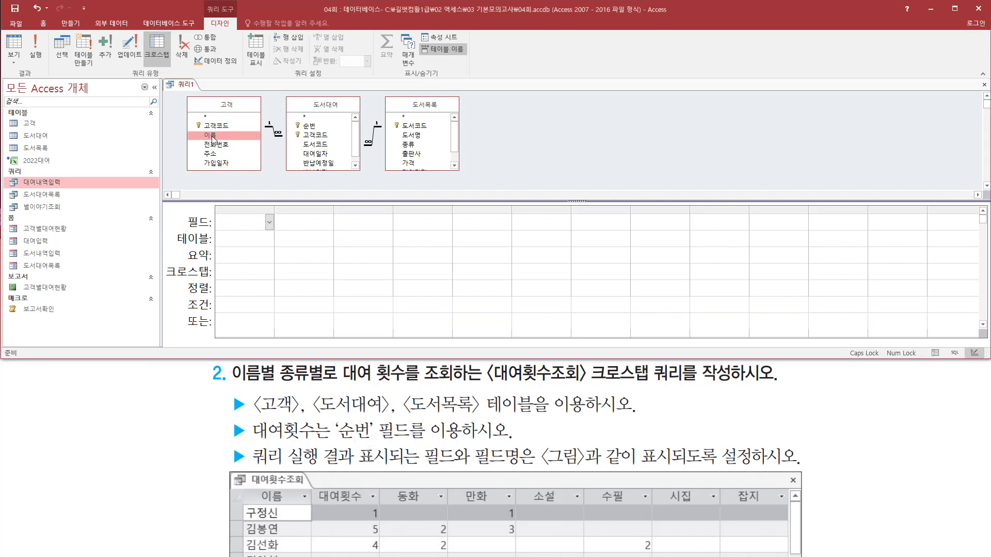
double_click(213, 138)
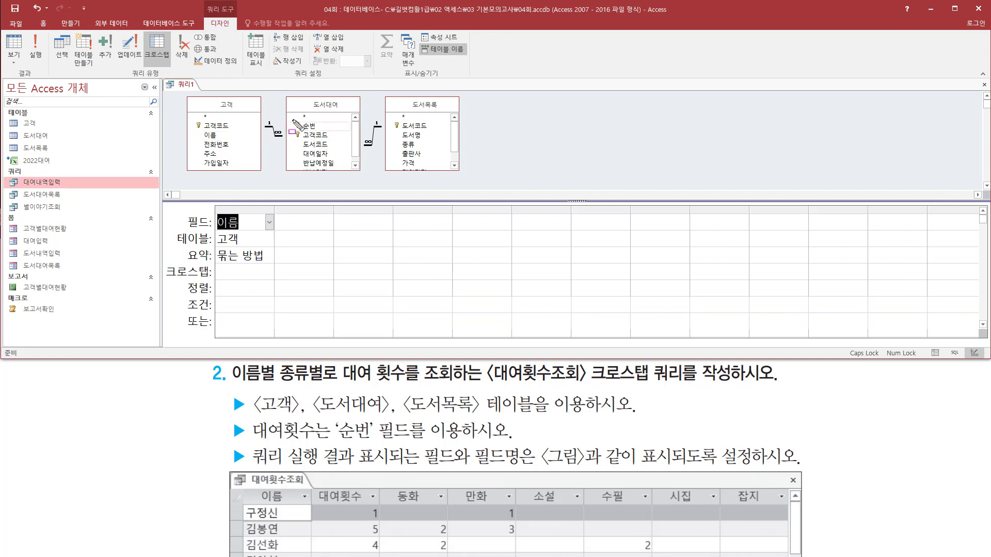
left_click_drag(293, 121, 327, 134)
mouse_move(285, 95)
left_mouse_down()
mouse_move(313, 140)
mouse_move(360, 174)
left_mouse_up()
key("Escape")
left_click(312, 126)
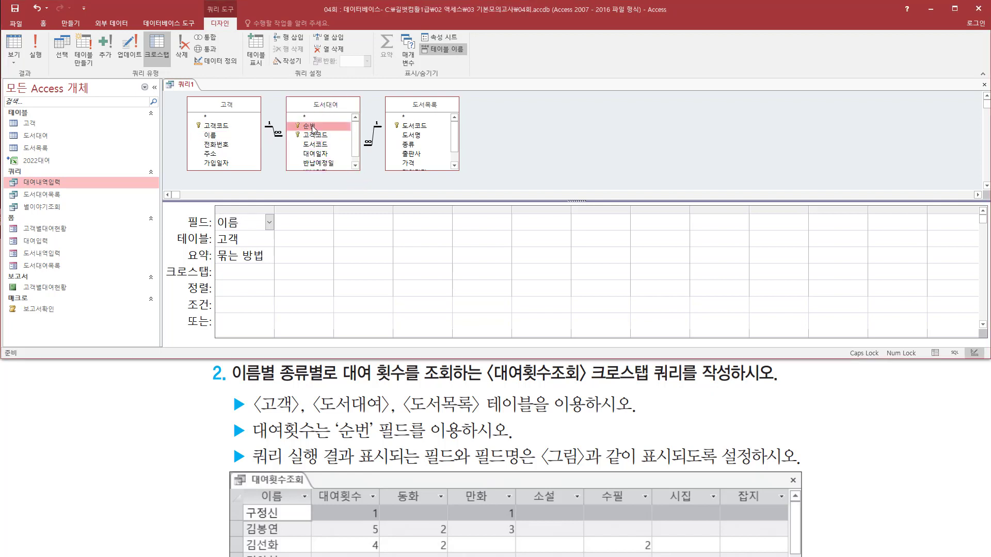
double_click(313, 127)
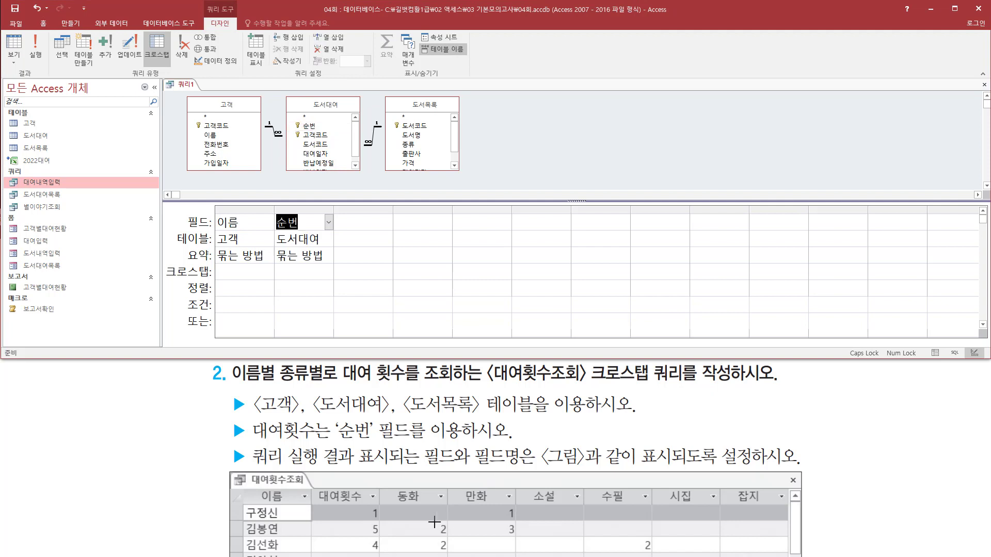
- Add the 종류 field from 도서목록 as the third column of the query grid
mouse_move(390, 484)
left_mouse_down()
mouse_move(408, 503)
mouse_move(782, 507)
left_mouse_up()
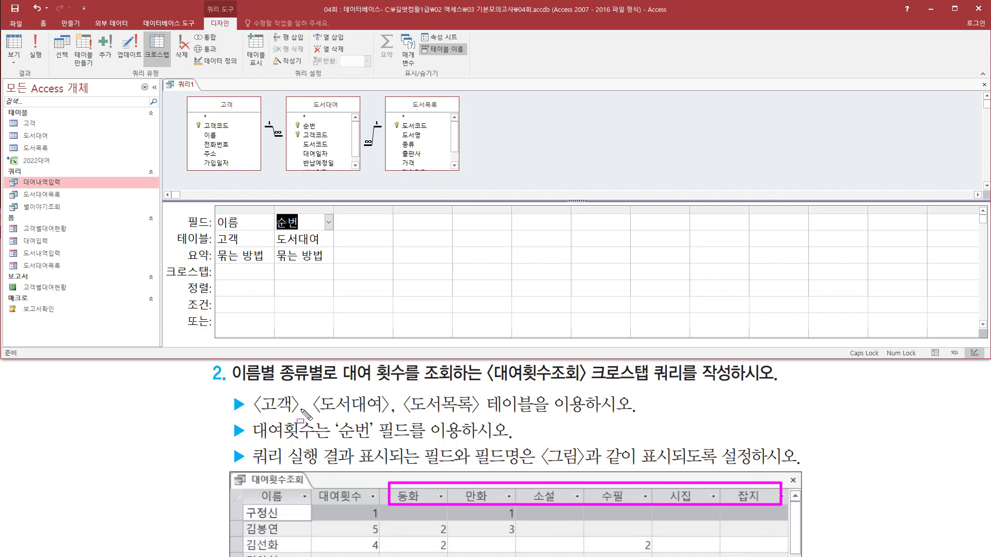
left_click_drag(275, 384, 324, 384)
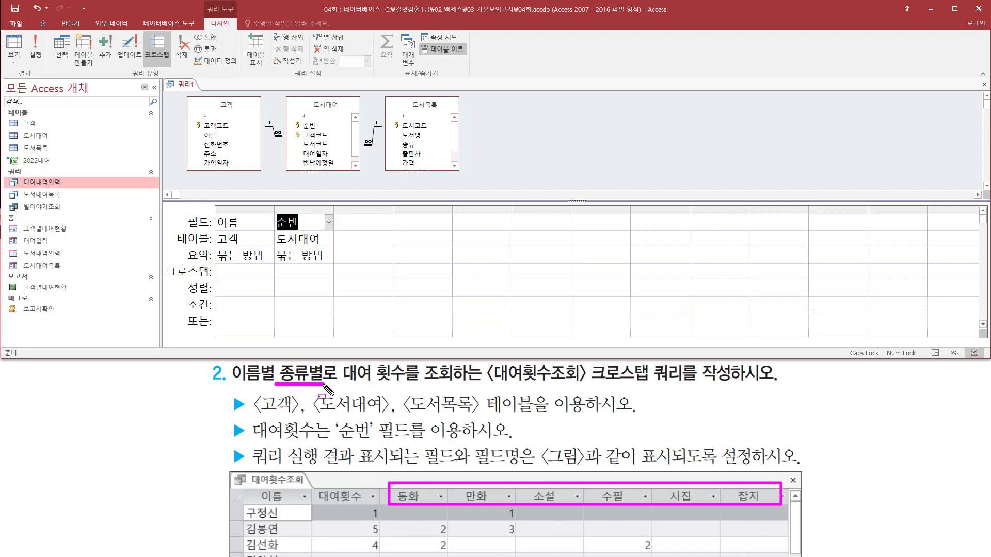
left_click_drag(382, 95, 462, 175)
left_click_drag(402, 137, 416, 148)
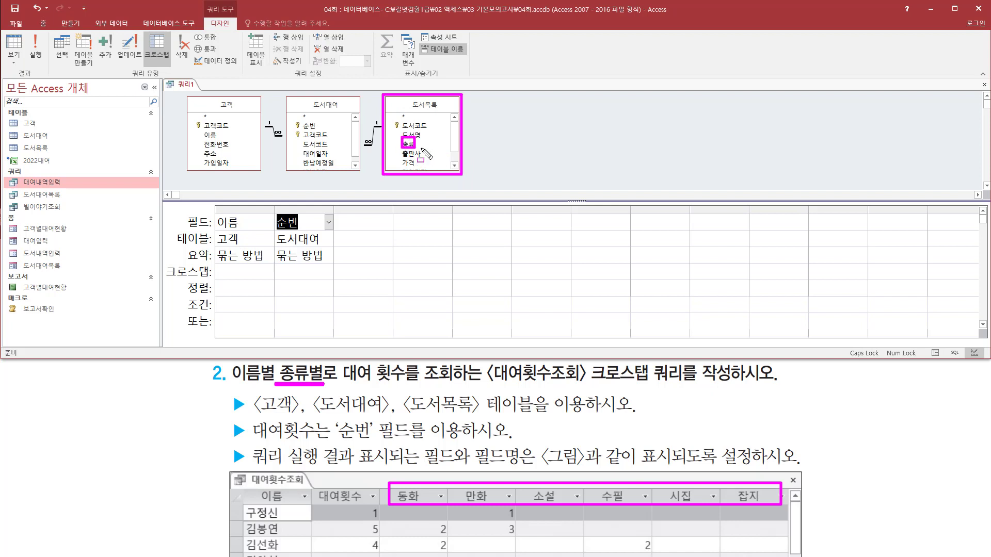
key("Escape")
left_click(414, 145)
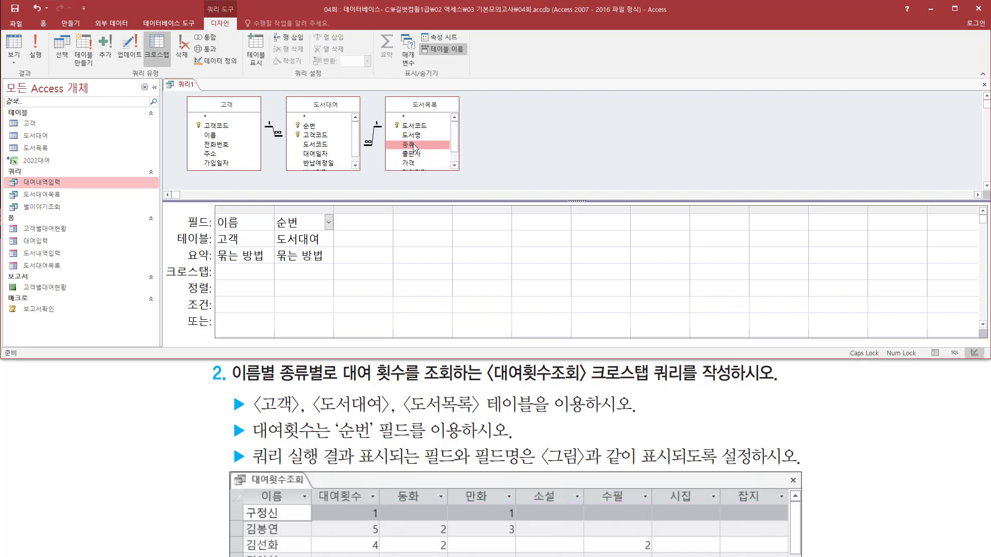
double_click(413, 146)
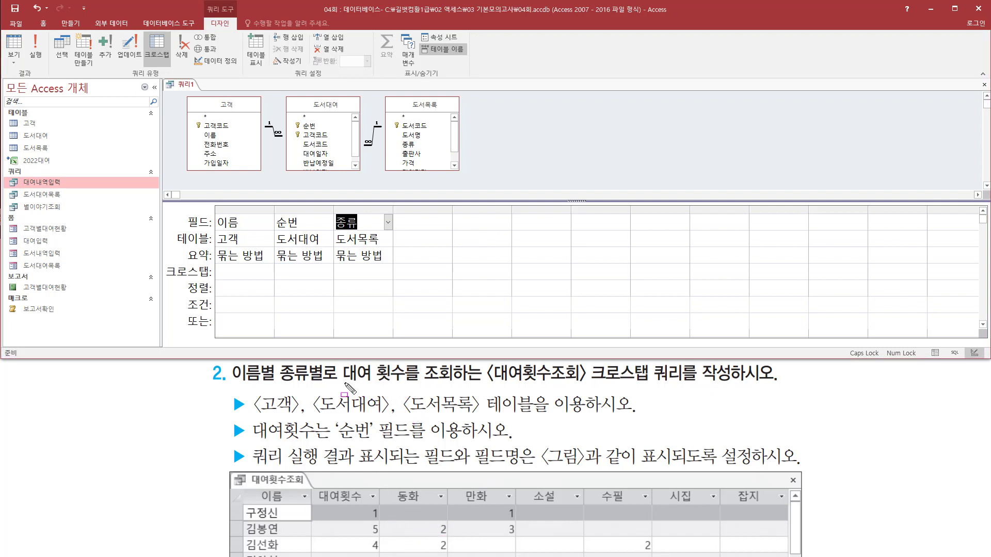
- Add the 순번 field from 도서대여 a second time, as the fourth column of the query grid
left_click_drag(345, 384, 405, 383)
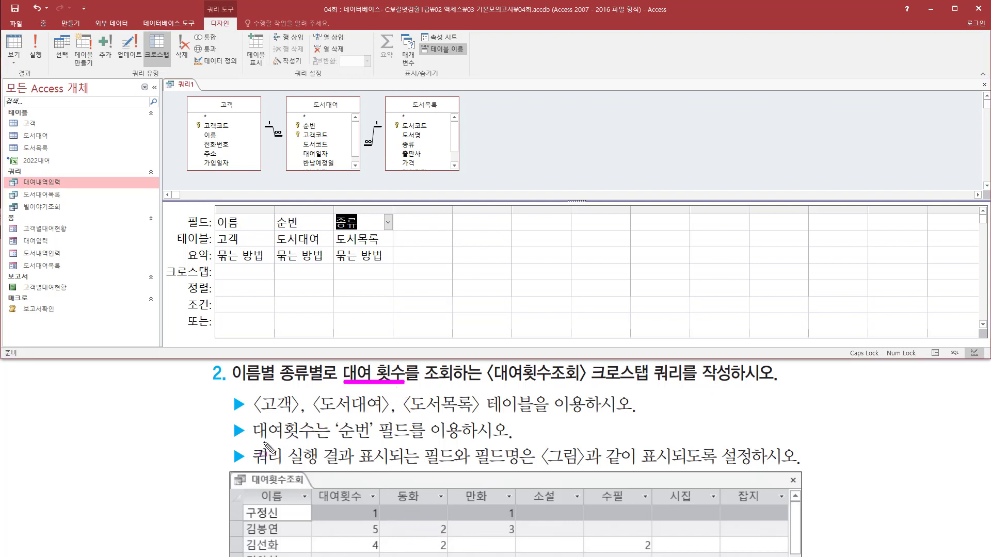
mouse_move(331, 417)
left_mouse_down()
mouse_move(431, 450)
mouse_move(419, 446)
left_mouse_up()
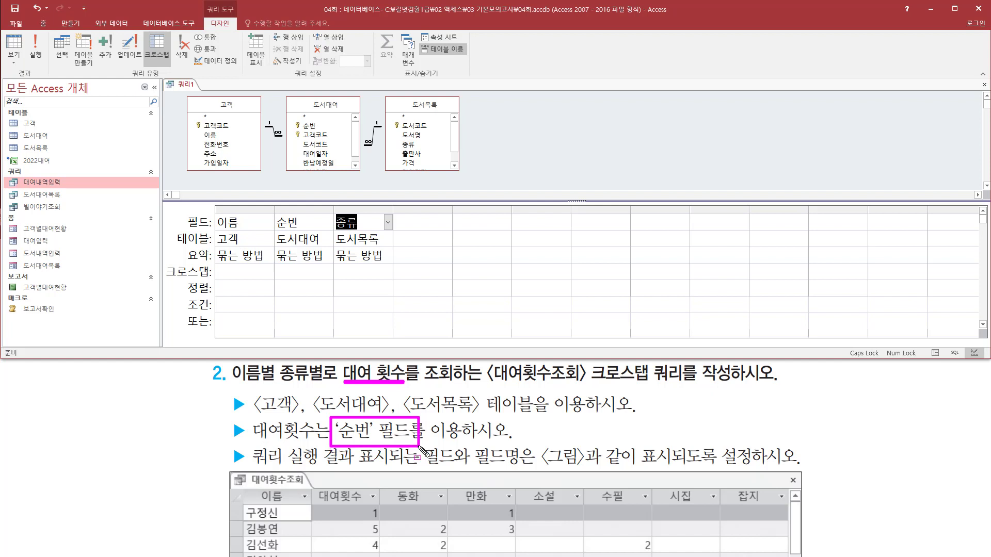
mouse_move(286, 93)
left_mouse_down()
mouse_move(351, 175)
mouse_move(364, 177)
left_mouse_up()
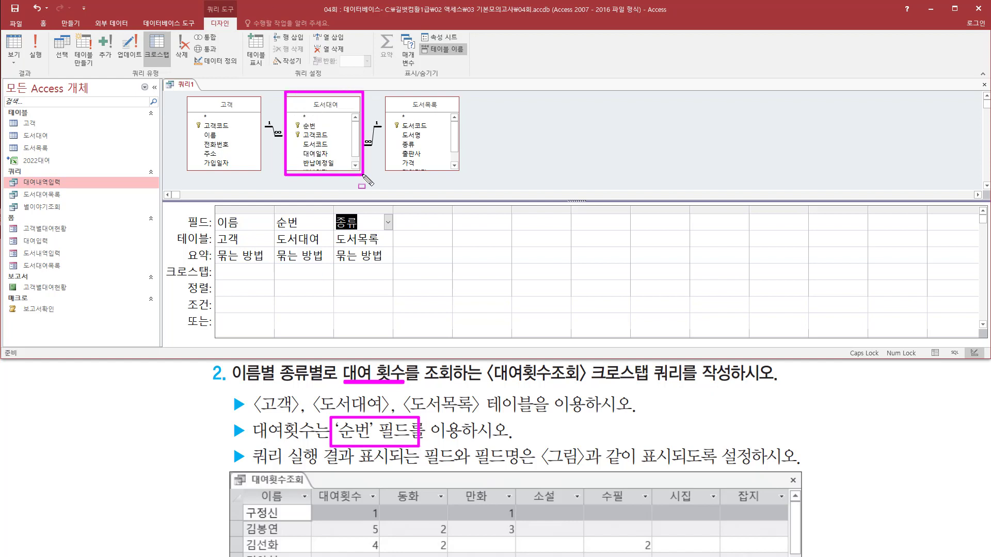
left_click(309, 126)
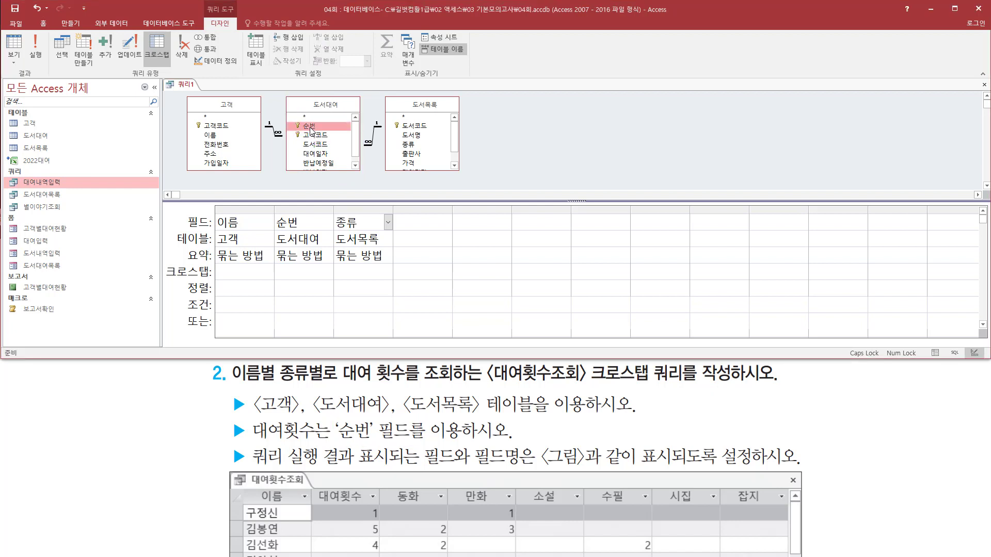
left_click_drag(308, 125, 420, 219)
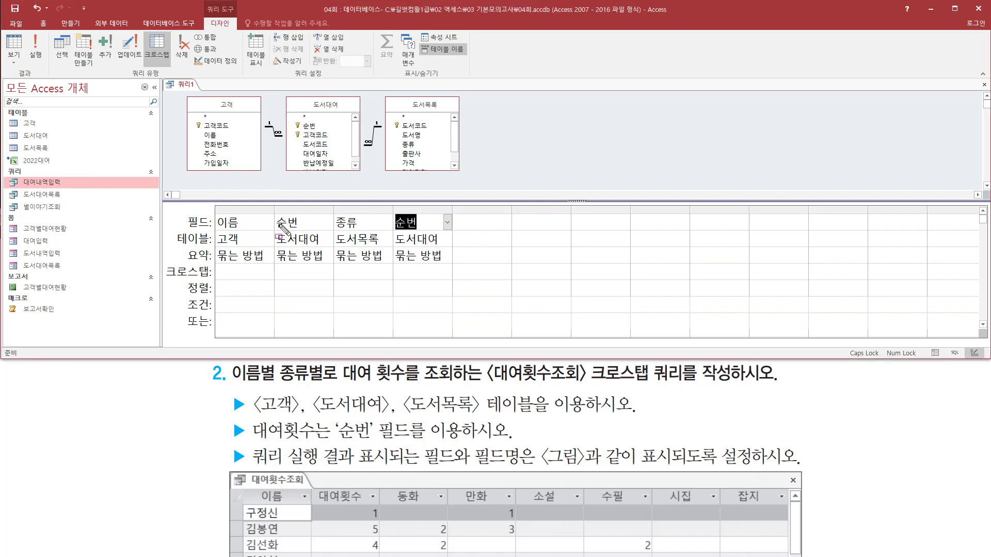
- Set the 요약 function of both 순번 columns to 개수
mouse_move(274, 209)
left_mouse_down()
mouse_move(326, 245)
mouse_move(332, 263)
left_mouse_up()
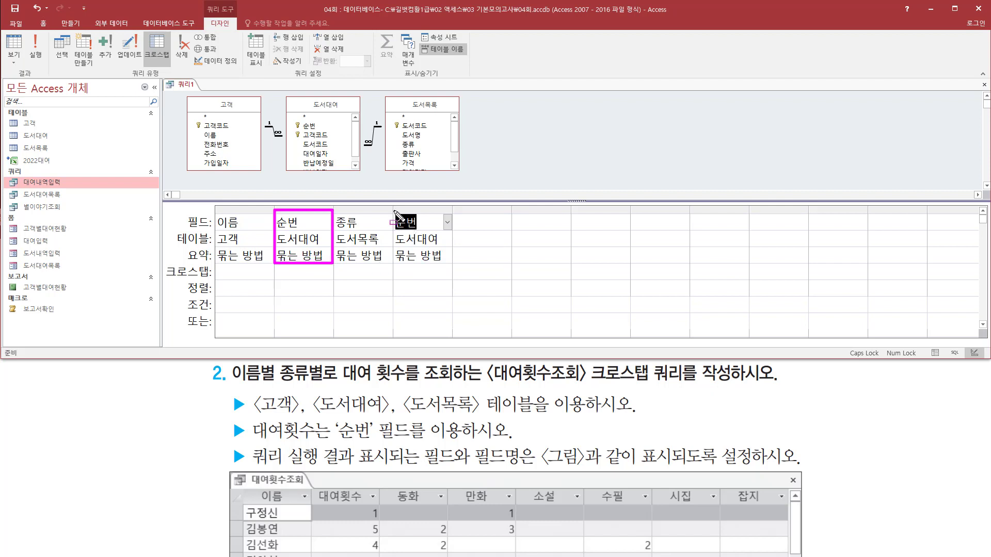
left_click_drag(395, 210, 454, 264)
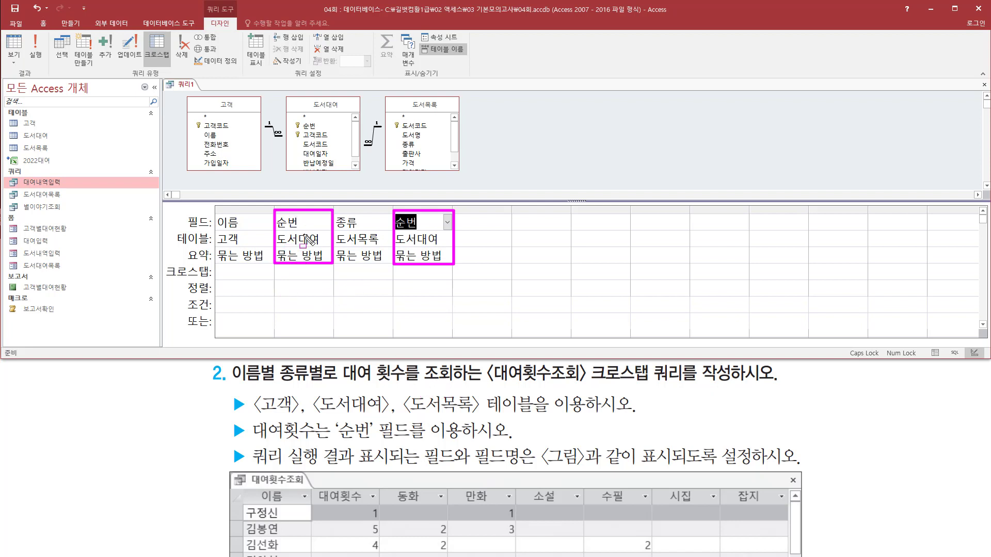
key("Escape")
left_click(318, 256)
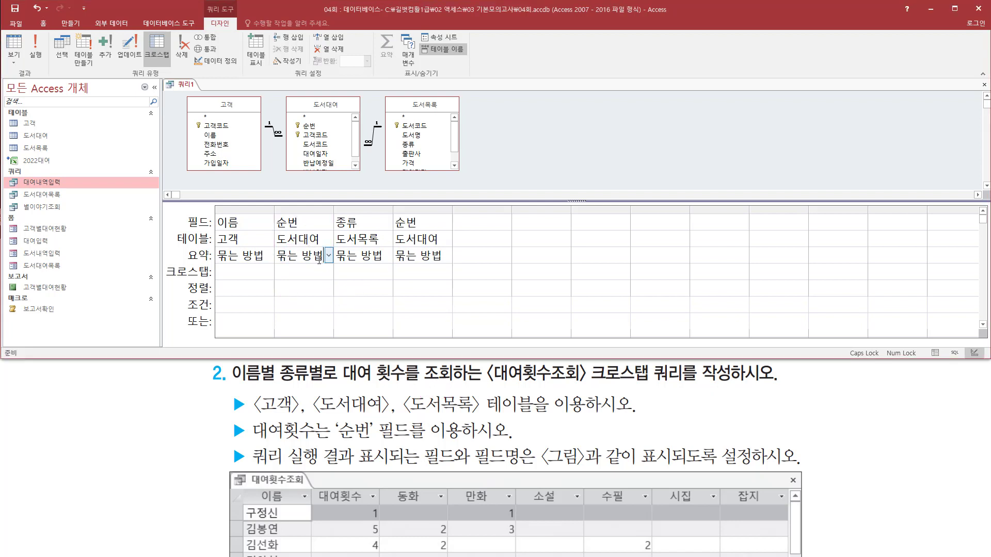
left_click(328, 255)
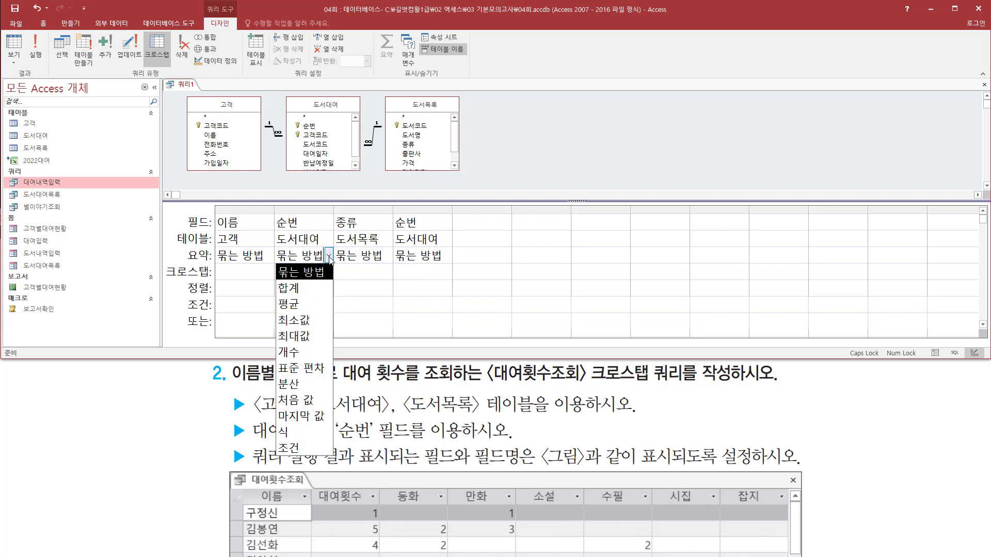
left_click(295, 345)
left_click(420, 256)
left_click(447, 256)
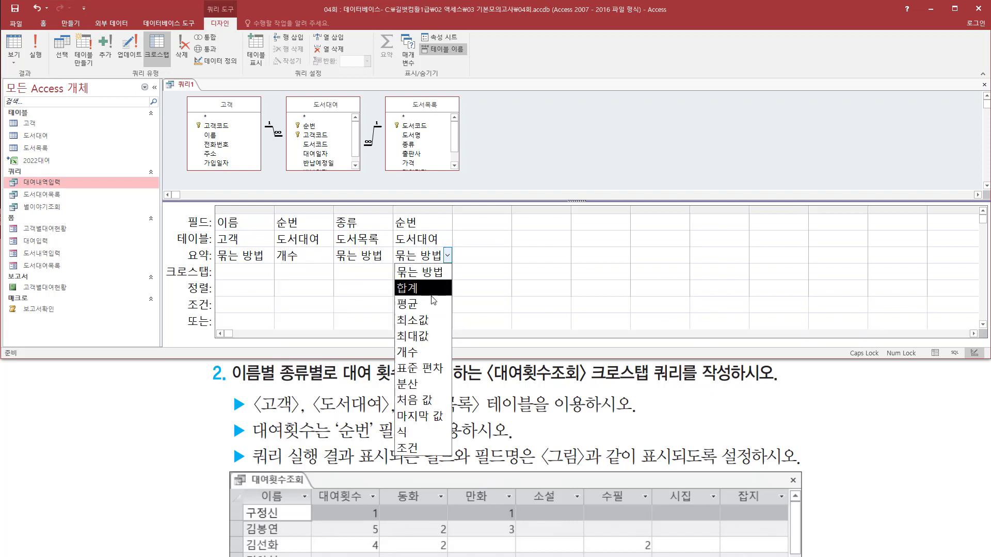
left_click(420, 351)
key("ctrl+2")
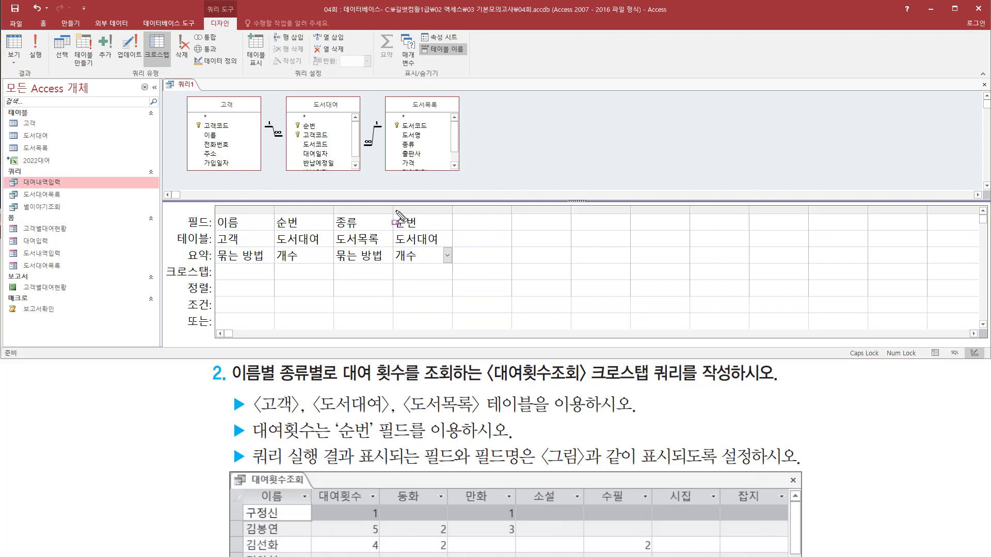
mouse_move(395, 209)
left_mouse_down()
mouse_move(421, 232)
mouse_move(422, 263)
left_mouse_up()
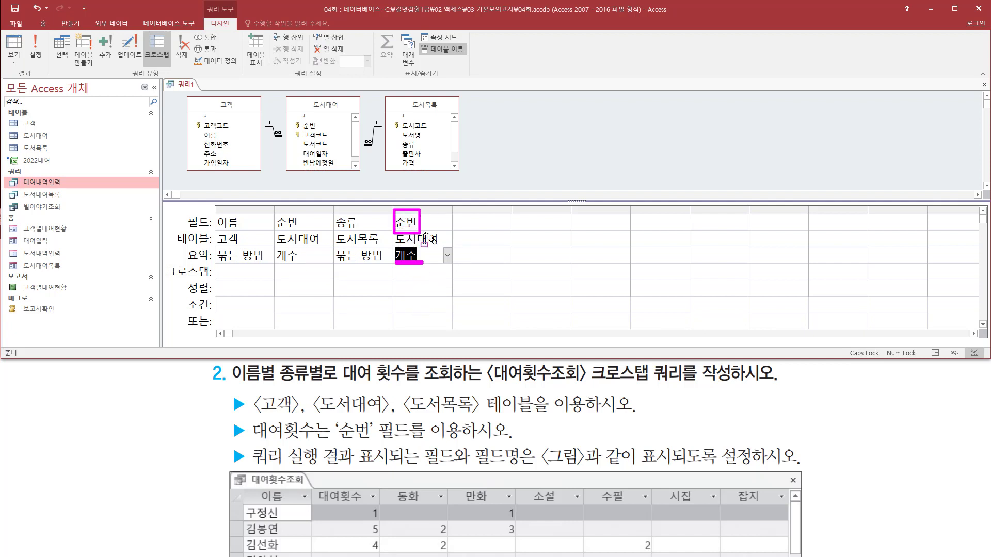
left_click_drag(342, 382, 408, 383)
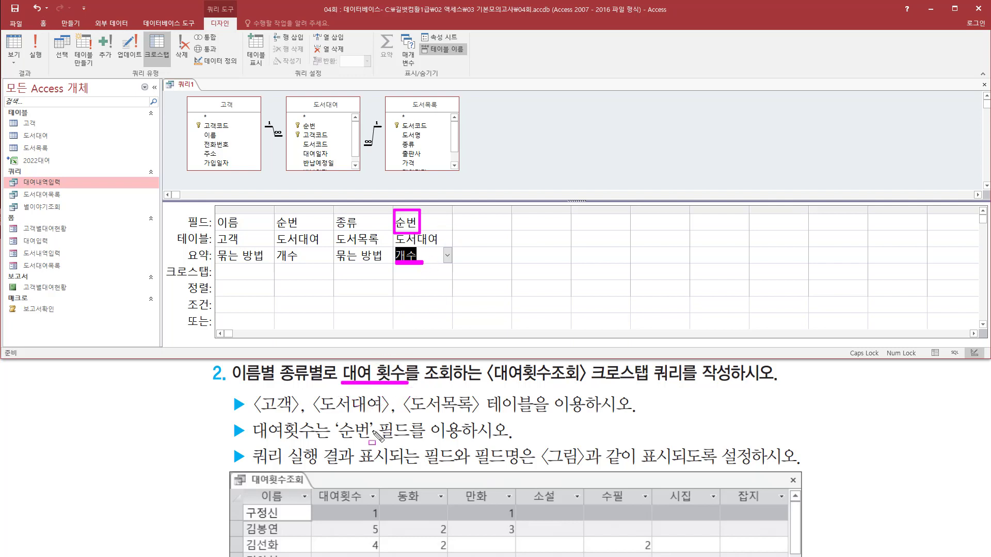
mouse_move(166, 263)
left_mouse_down()
mouse_move(217, 283)
mouse_move(466, 283)
left_mouse_up()
key("Escape")
- Set the 크로스탭 role of the 이름 column and the first 순번 column to 행 머리글
left_click(270, 276)
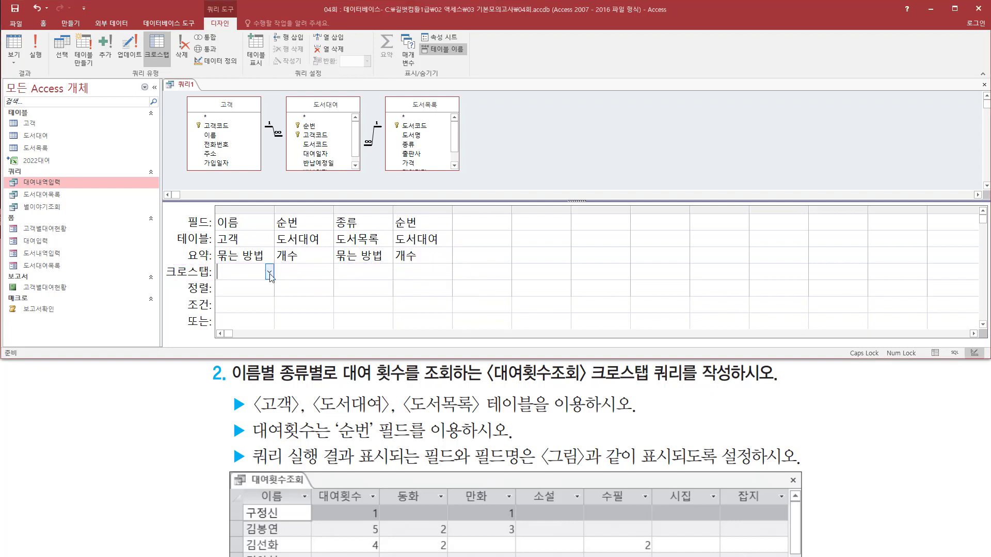
left_click(270, 272)
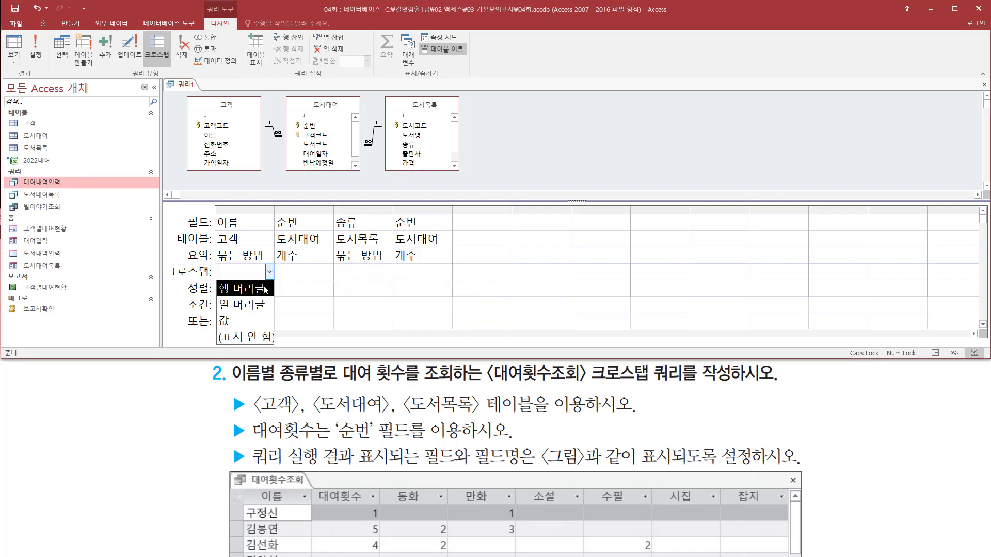
left_click(263, 290)
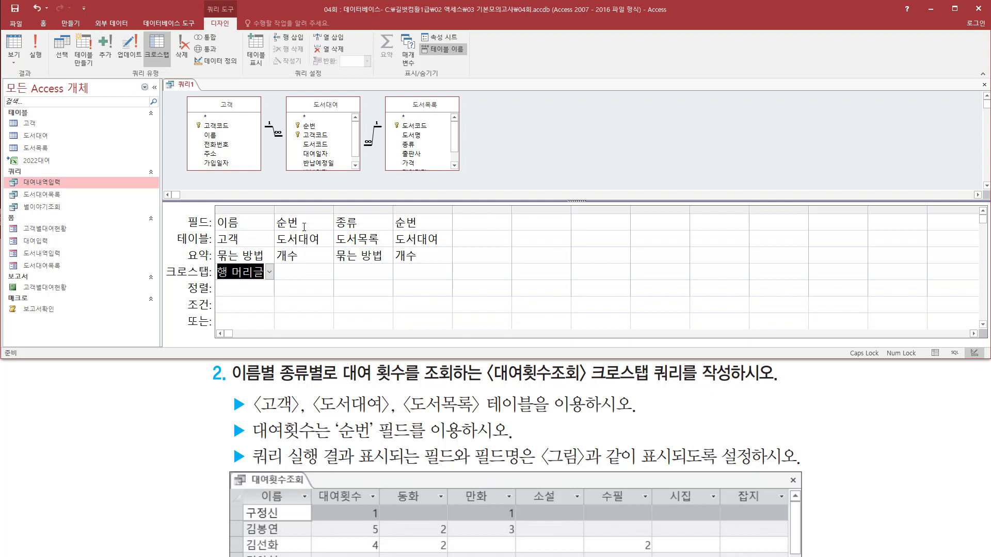
left_click(314, 277)
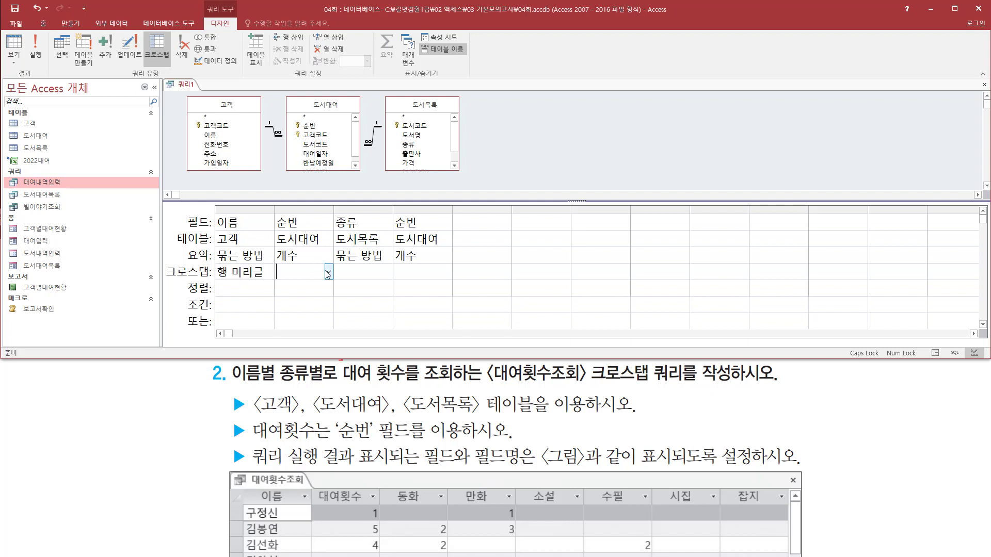
left_click(328, 272)
left_click(332, 285)
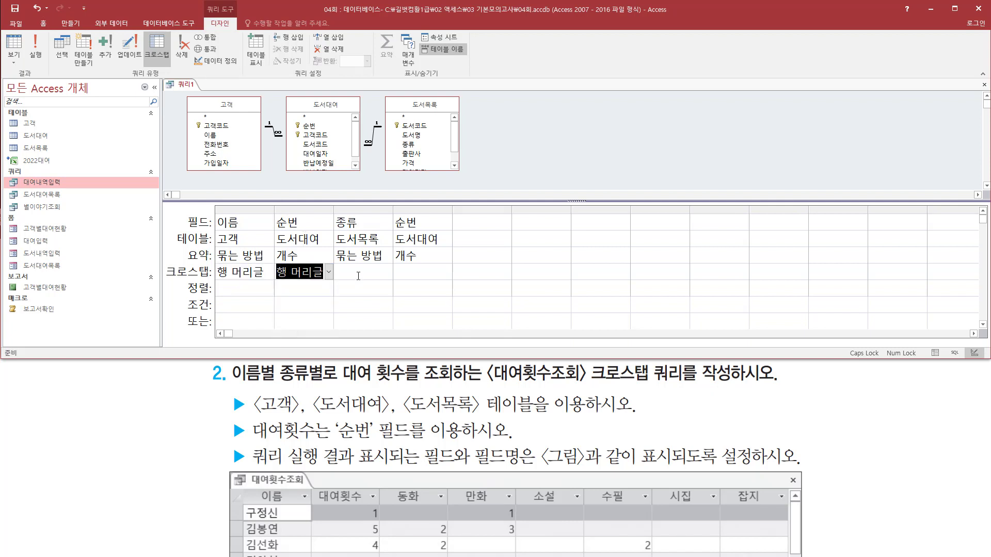
- Set the 크로스탭 role of the 종류 column to 열 머리글 and of the last 순번 column to 값
left_click(359, 272)
left_click(388, 272)
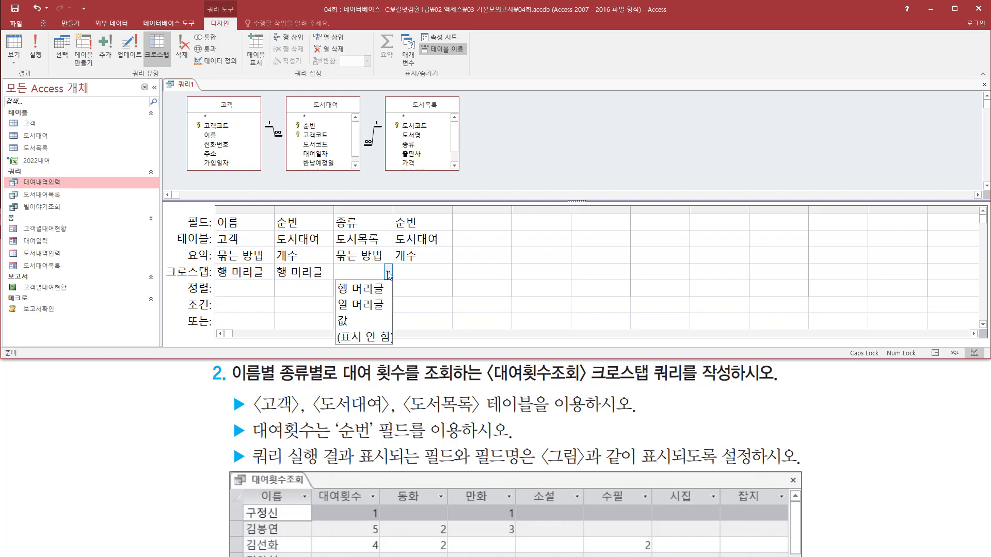
left_click(368, 306)
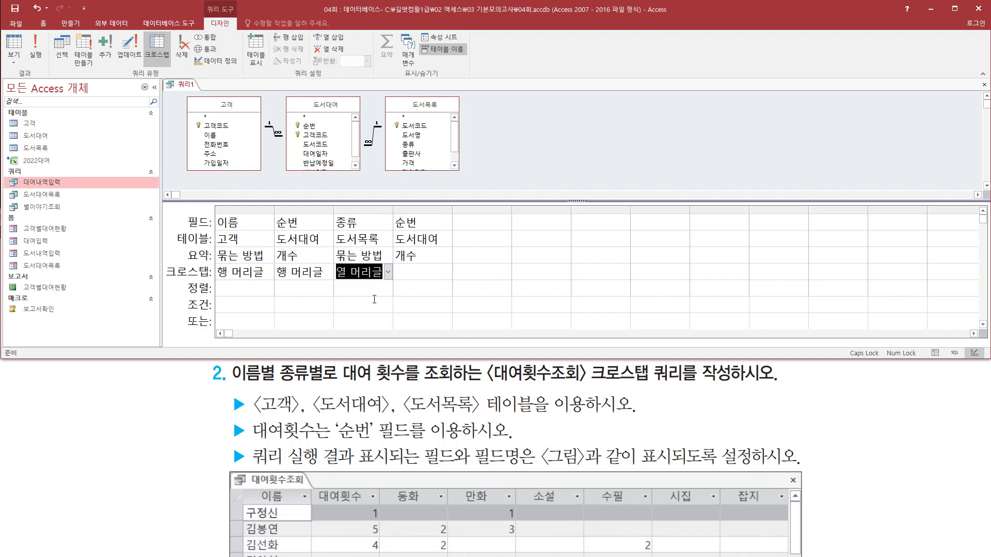
left_click(430, 271)
left_click(447, 272)
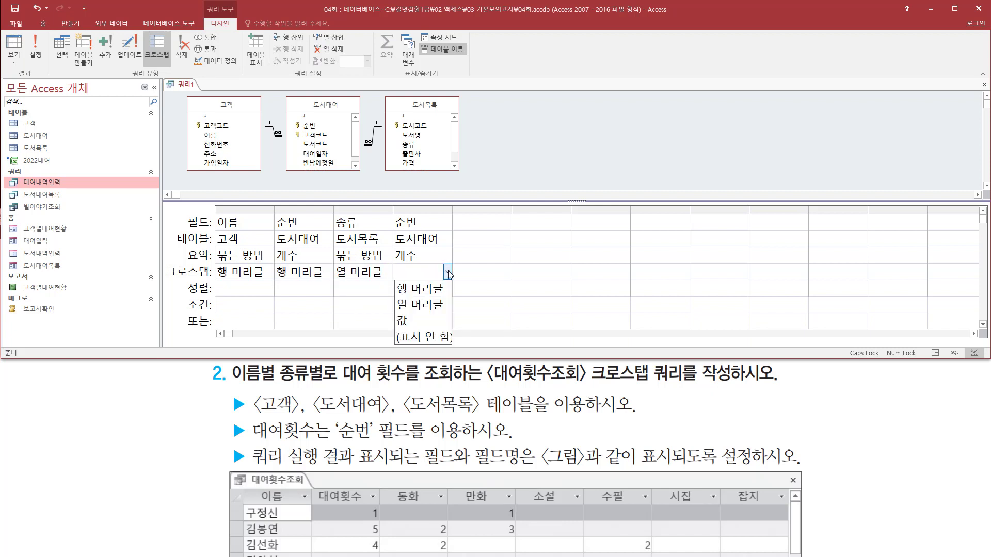
left_click(415, 324)
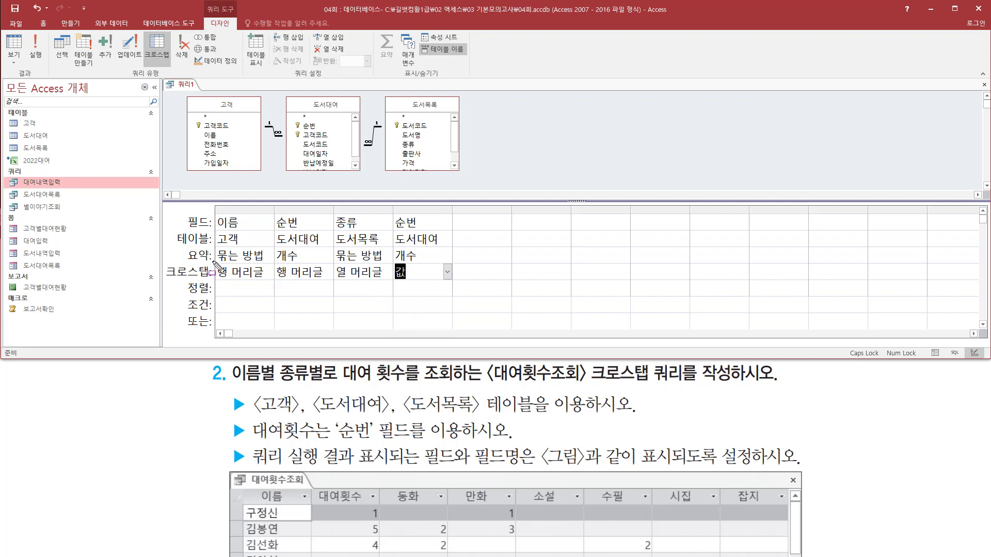
- Give the first 순번 column of the crosstab query the field alias 대여횟수
mouse_move(212, 260)
left_mouse_down()
mouse_move(228, 283)
mouse_move(458, 285)
left_mouse_up()
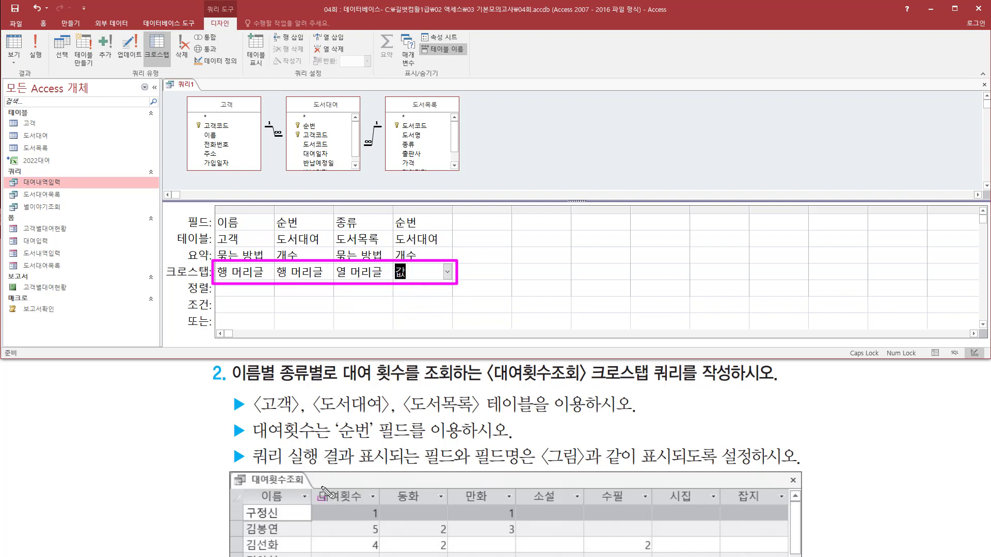
left_click_drag(316, 488, 378, 507)
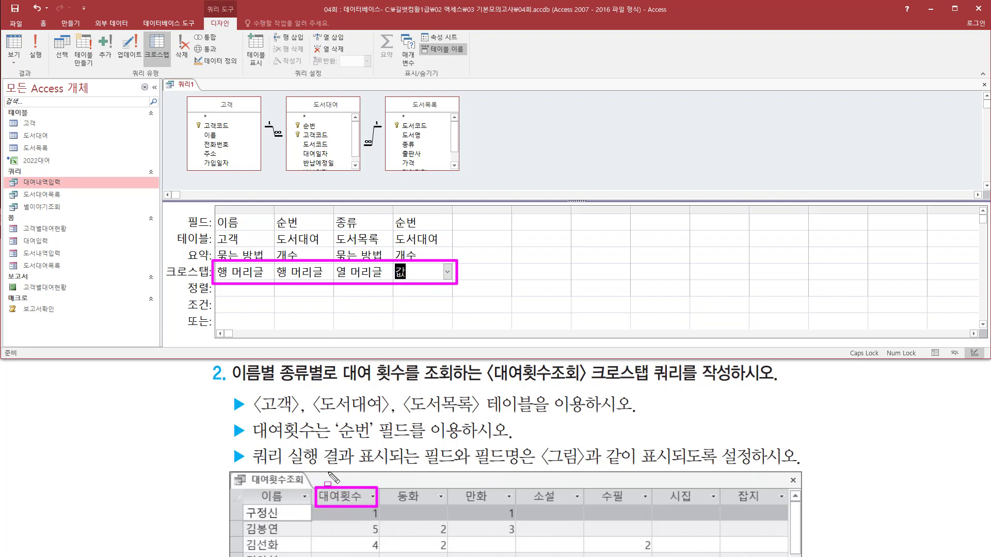
left_click_drag(275, 213, 300, 231)
key("Escape")
left_click(305, 221)
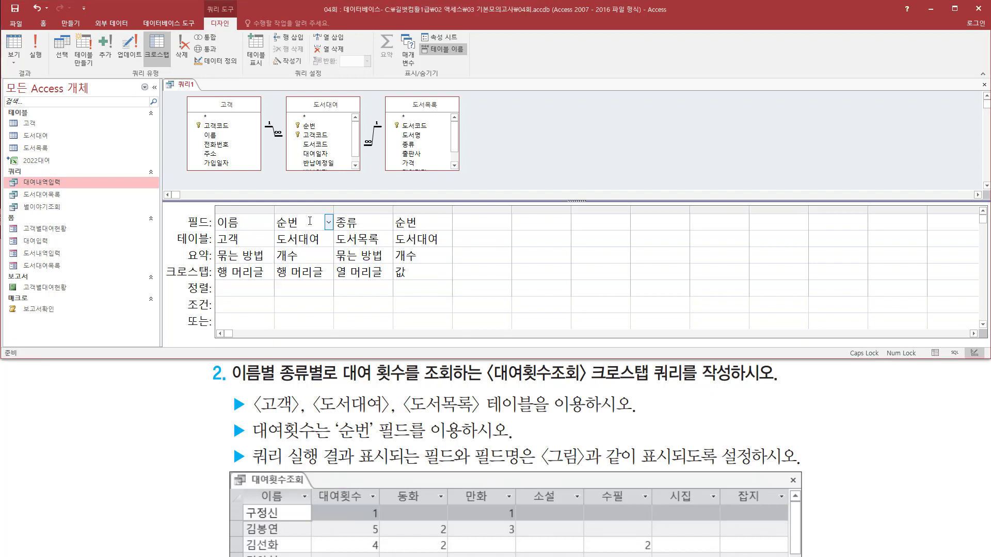
type("대여횟수:")
left_click_drag(335, 208, 373, 208)
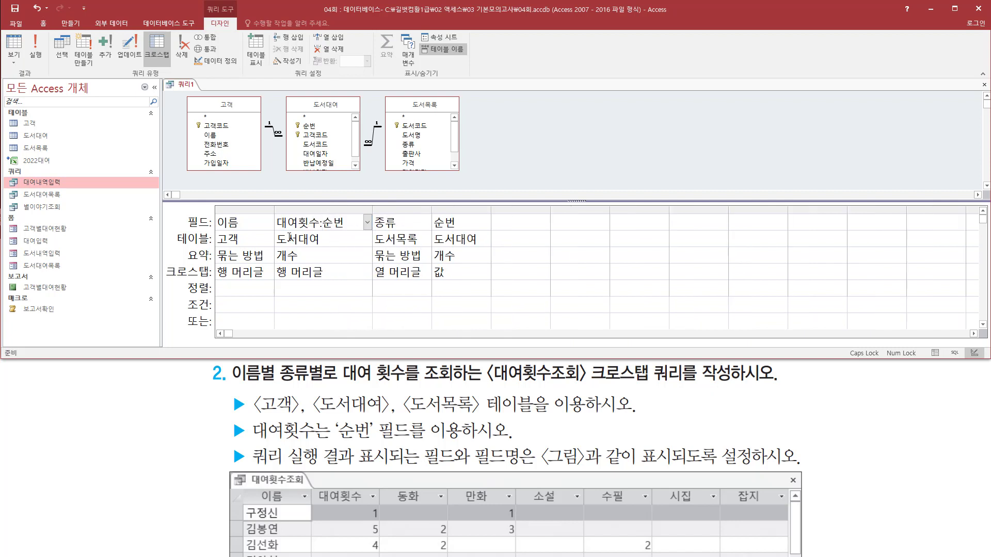
left_click_drag(278, 232, 319, 233)
key("Escape")
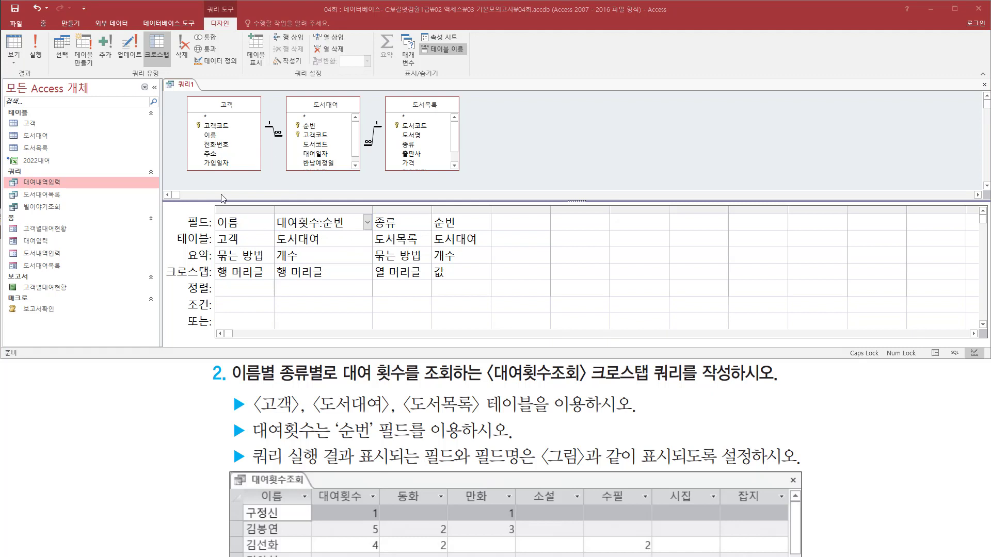
- Run the crosstab query and compare its column headings and rental counts with the sample result
left_click_drag(25, 32, 47, 67)
key("Escape")
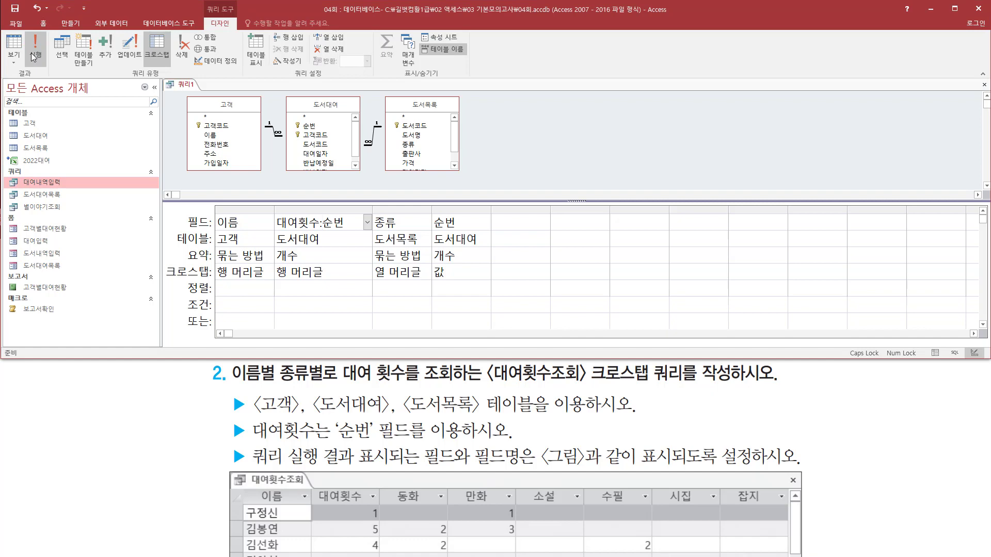
left_click(34, 57)
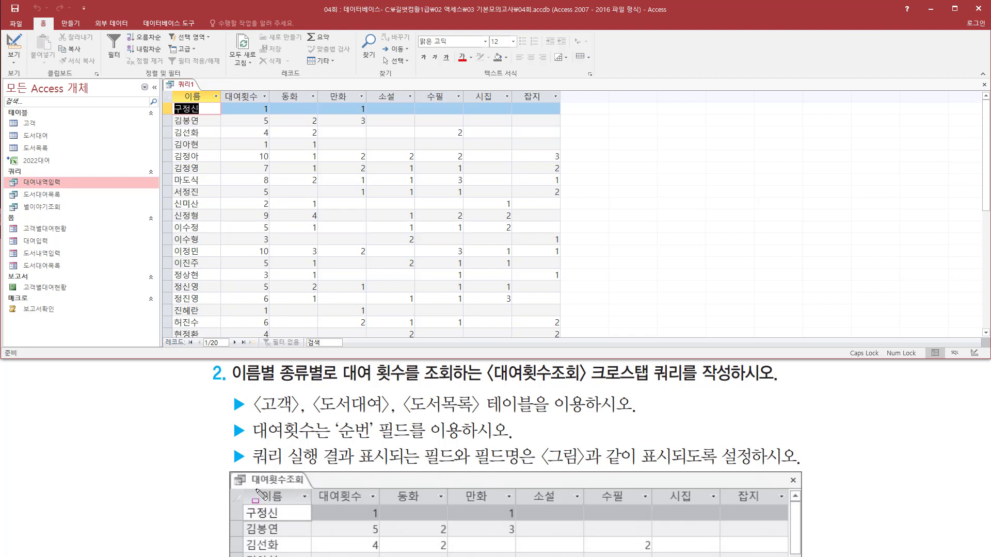
mouse_move(255, 488)
left_mouse_down()
mouse_move(294, 503)
mouse_move(299, 555)
left_mouse_up()
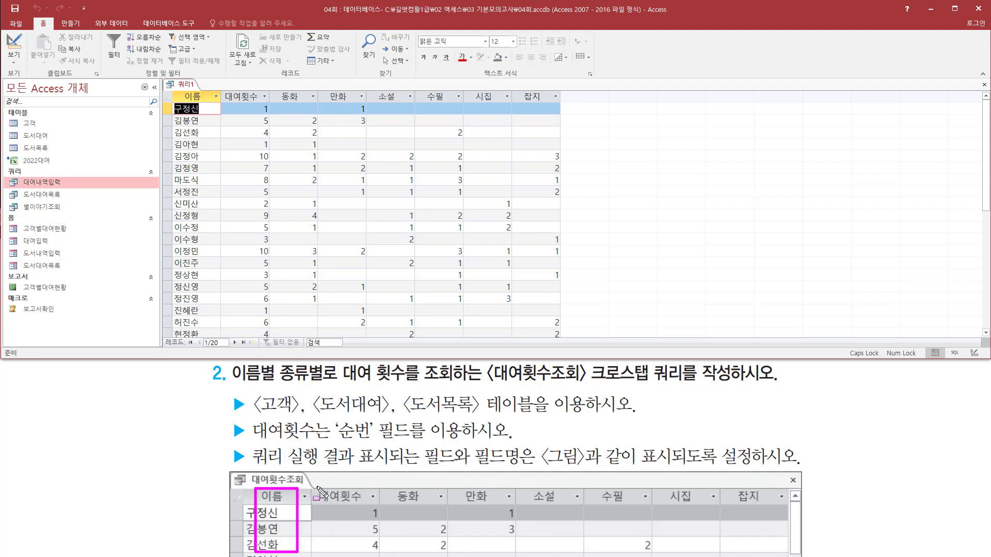
mouse_move(315, 487)
left_mouse_down()
mouse_move(357, 510)
mouse_move(778, 499)
mouse_move(784, 507)
left_mouse_up()
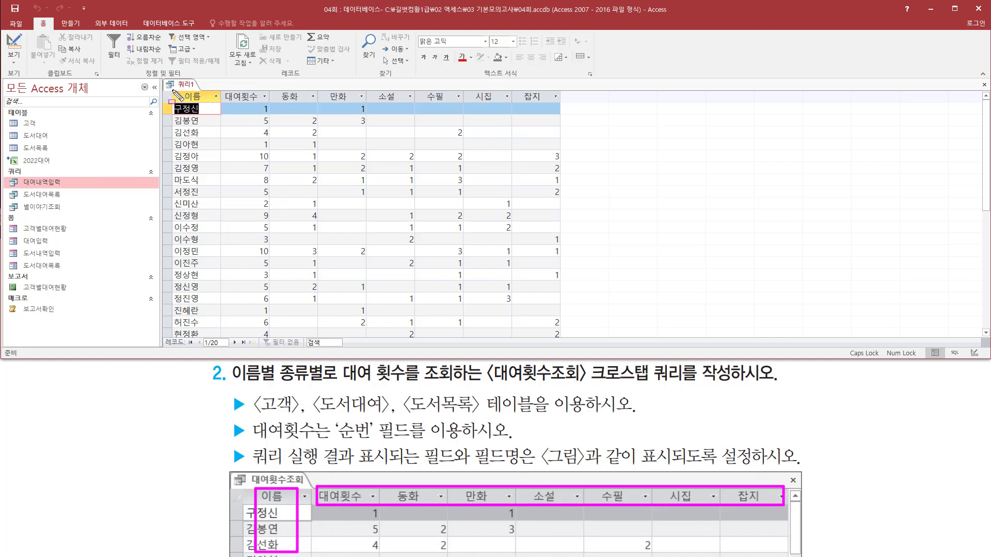
left_click_drag(173, 90, 561, 103)
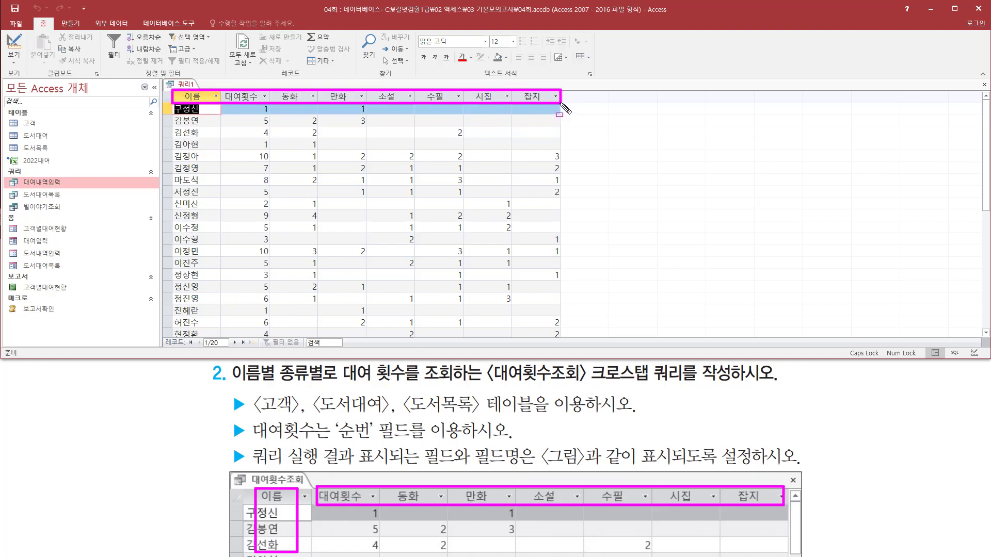
mouse_move(232, 104)
left_mouse_down()
mouse_move(537, 278)
mouse_move(566, 269)
left_mouse_up()
mouse_move(323, 508)
left_mouse_down()
mouse_move(351, 539)
mouse_move(772, 555)
left_mouse_up()
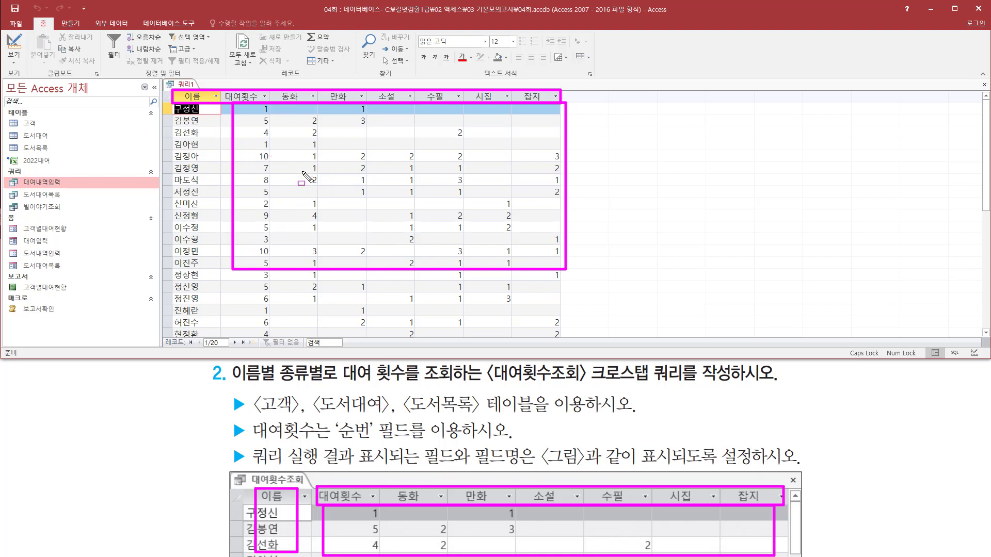
key("Escape")
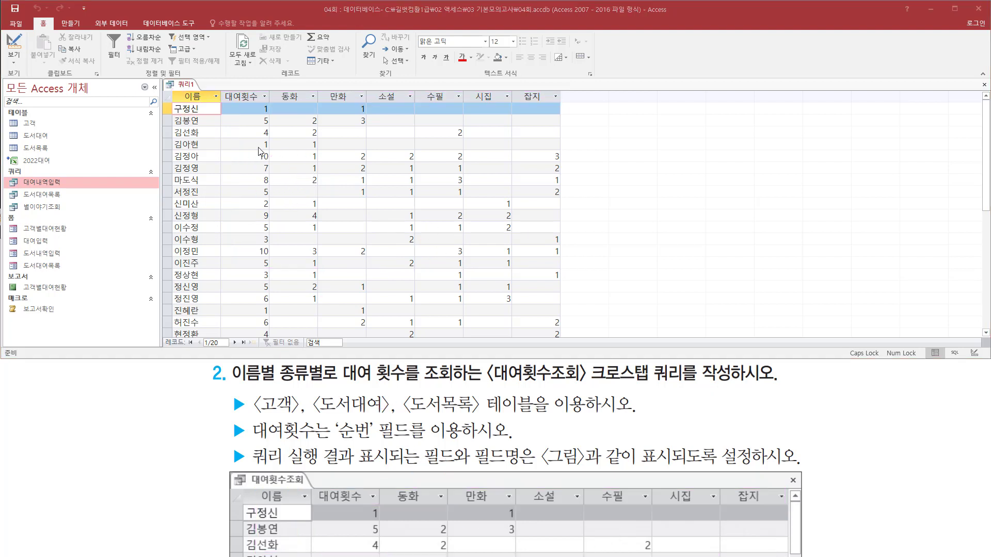
- Close the crosstab query and save it under the name 대여횟수조회
right_click(188, 87)
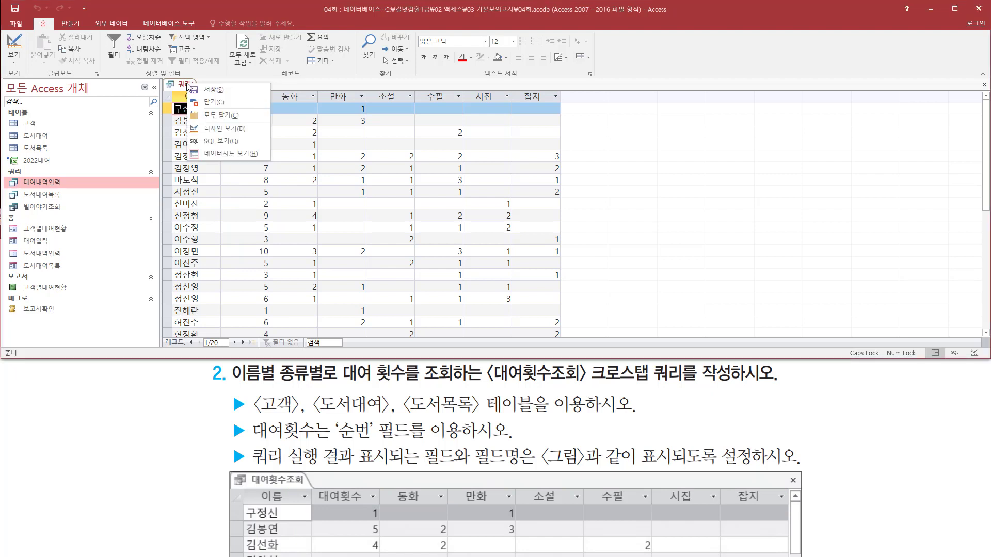
left_click(221, 103)
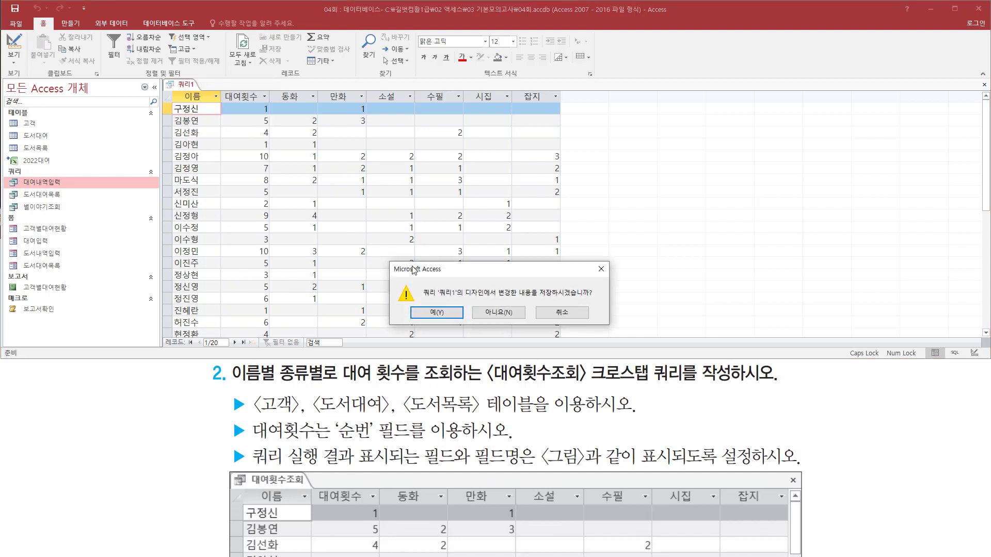
left_click_drag(531, 299, 593, 300)
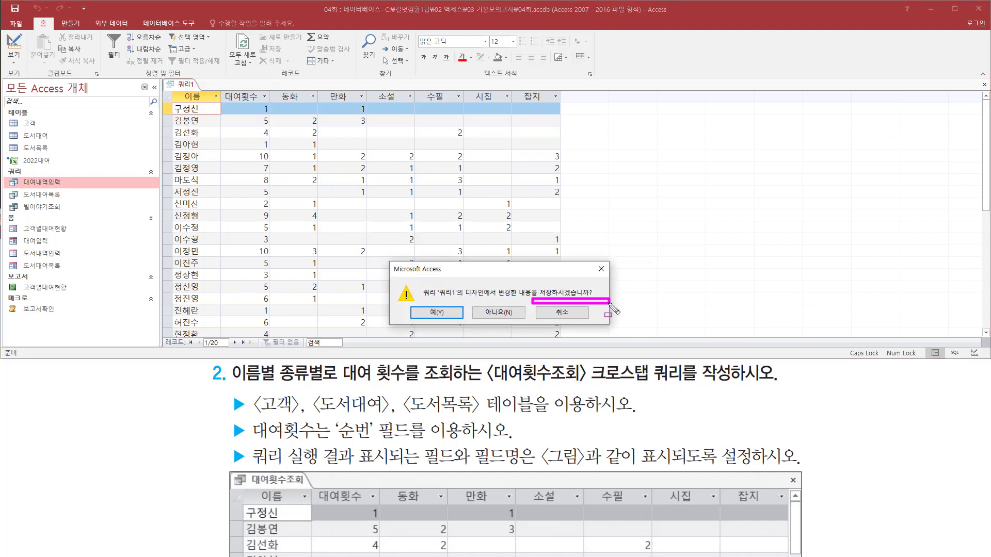
left_click_drag(411, 304, 466, 324)
left_click(441, 313)
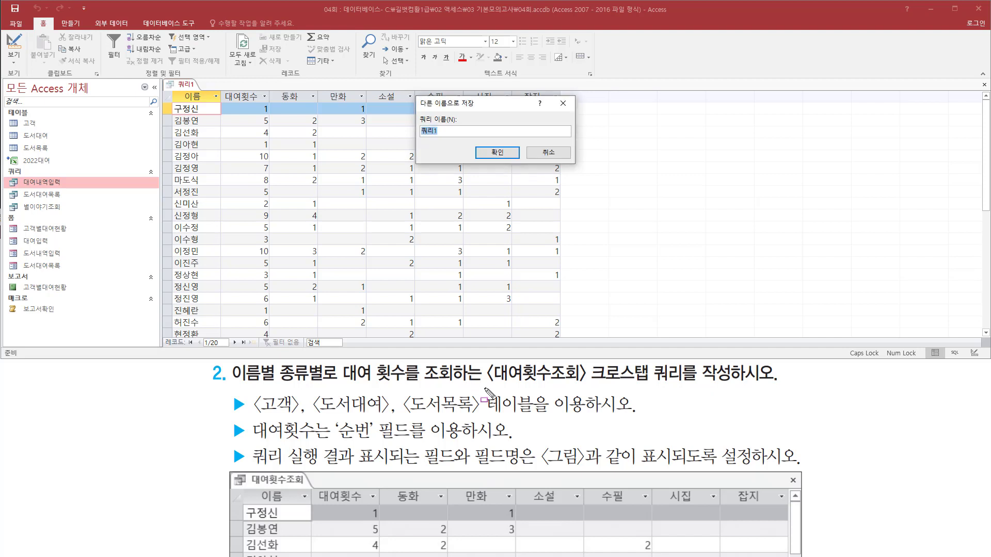
left_click_drag(483, 385, 687, 385)
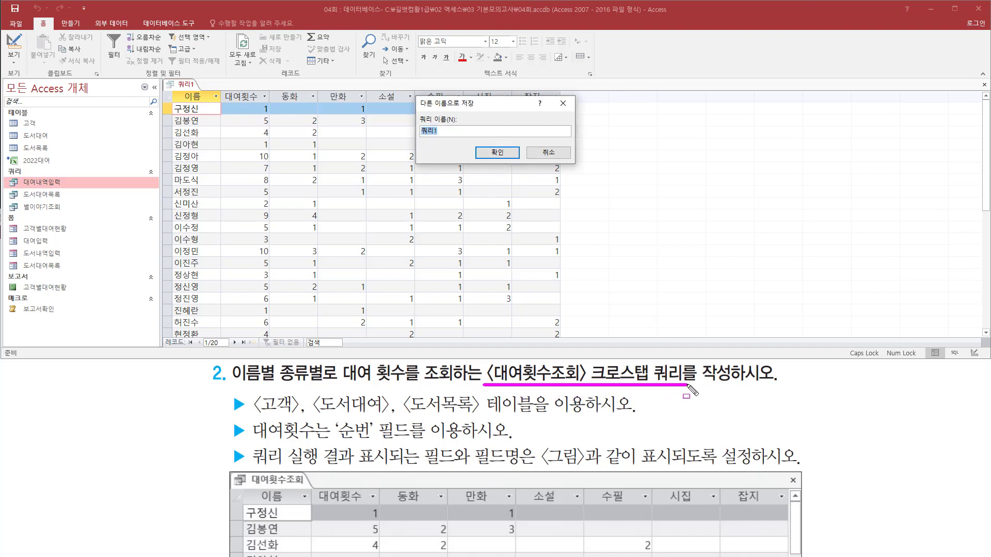
key("Escape")
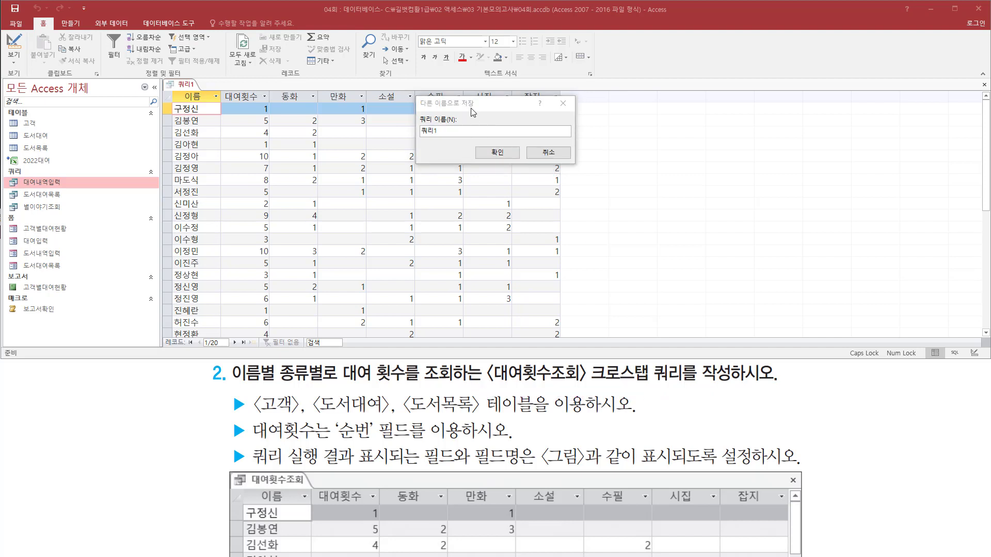
left_click(471, 109)
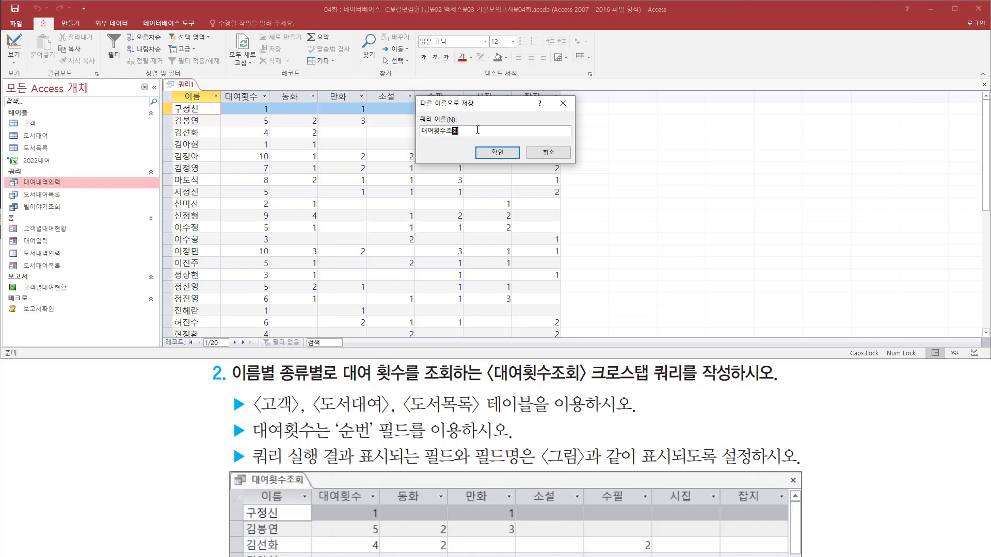
key("ctrl+2")
left_click_drag(474, 144, 520, 160)
key("Escape")
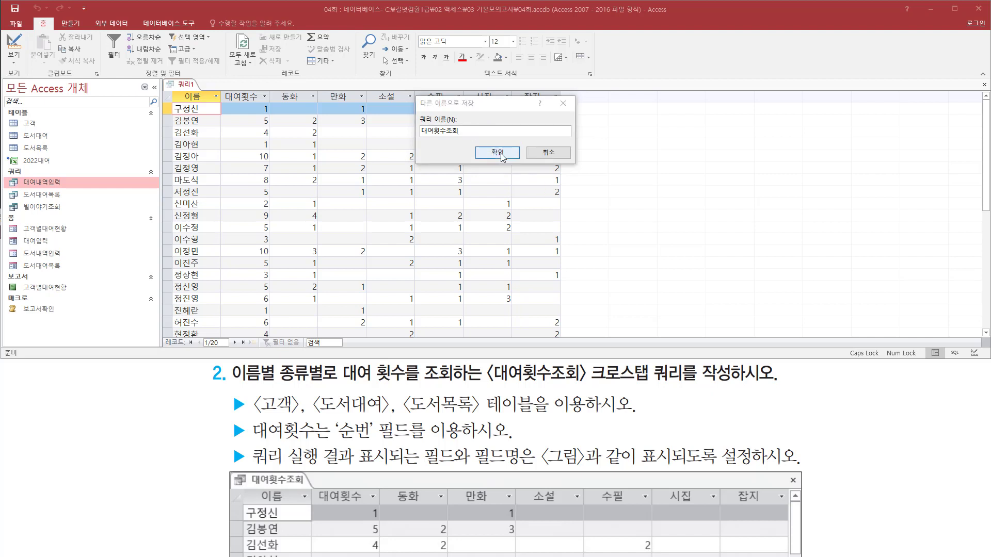
left_click(498, 153)
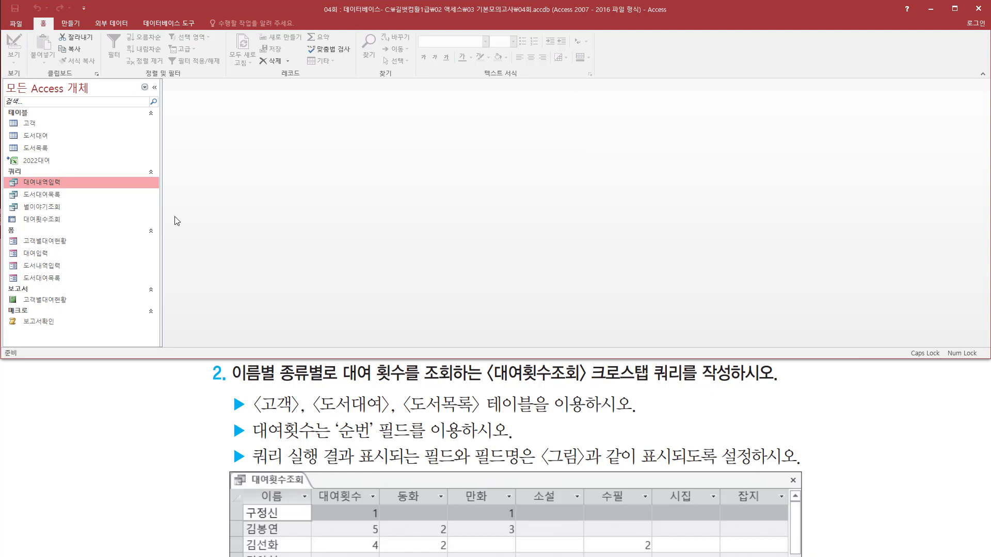
key("ctrl+2")
left_click_drag(15, 212, 67, 223)
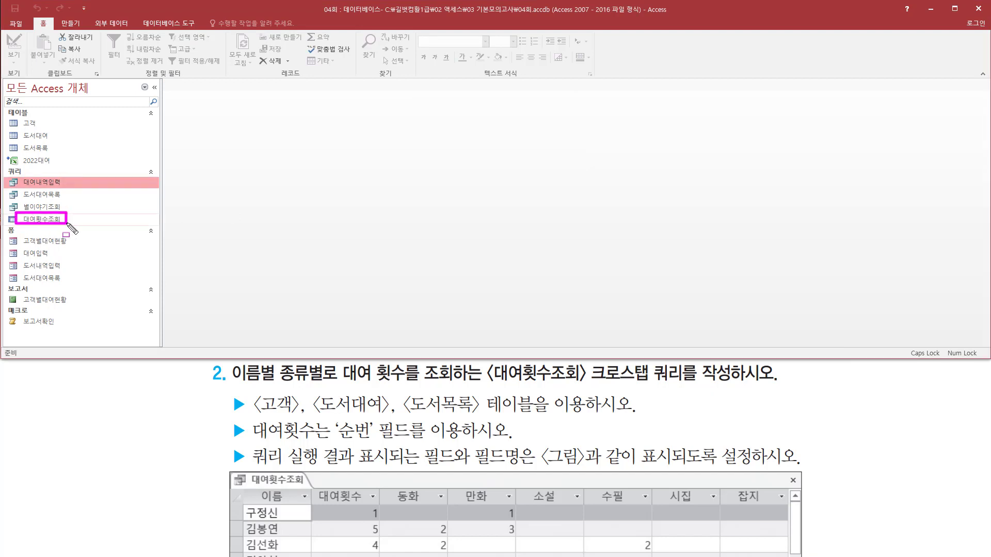
key("Escape")
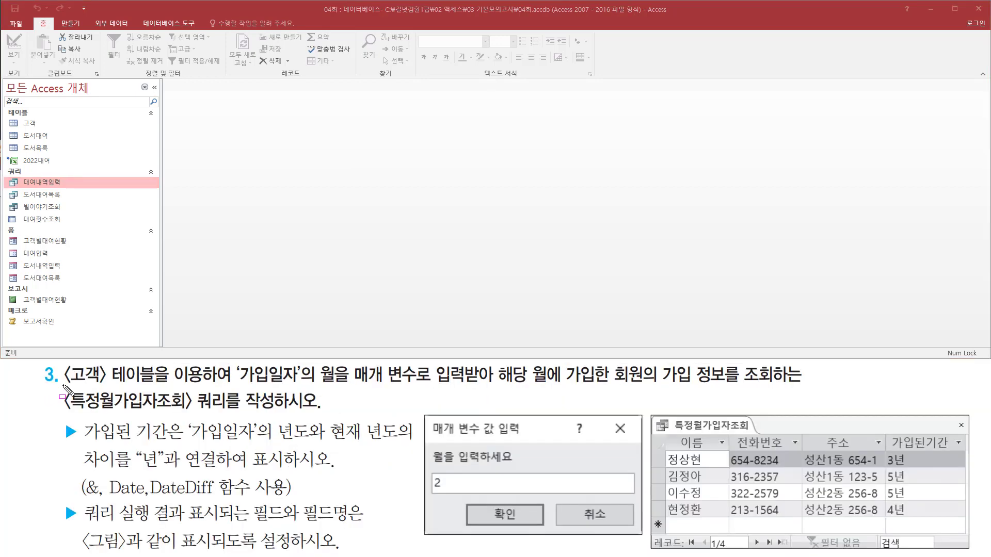
- Read the 특정월가입자조회 task: the source table, the 가입일자 month parameter prompt and the fields of the sample result
mouse_move(59, 387)
left_mouse_down()
mouse_move(216, 390)
mouse_move(211, 365)
left_mouse_up()
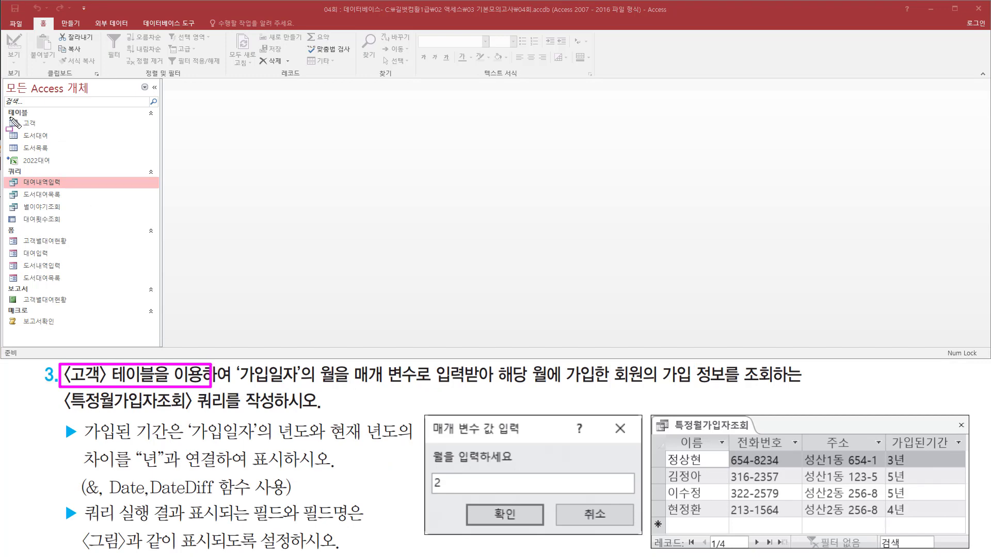
left_click_drag(8, 118, 46, 129)
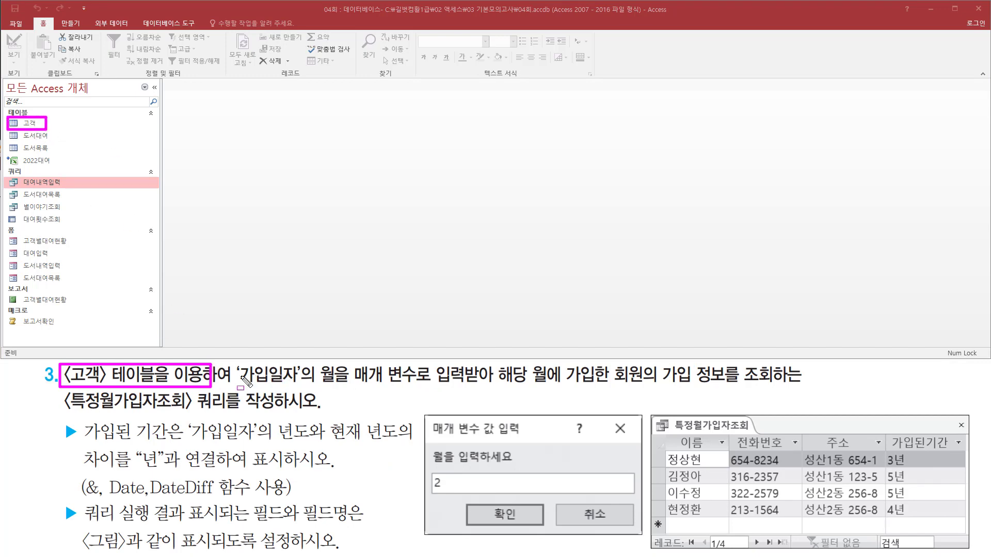
left_click_drag(235, 385, 497, 387)
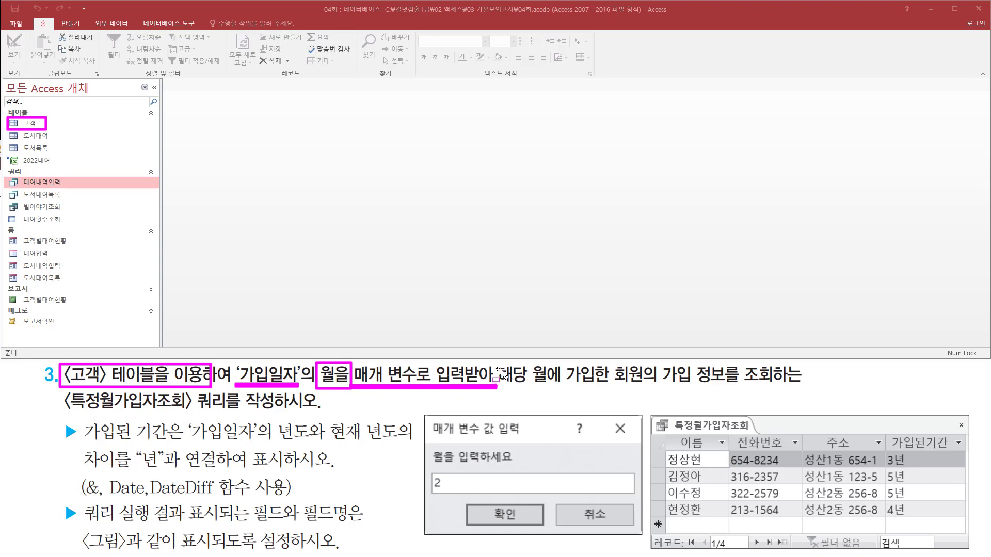
mouse_move(494, 361)
left_mouse_down()
mouse_move(565, 392)
mouse_move(815, 386)
left_mouse_up()
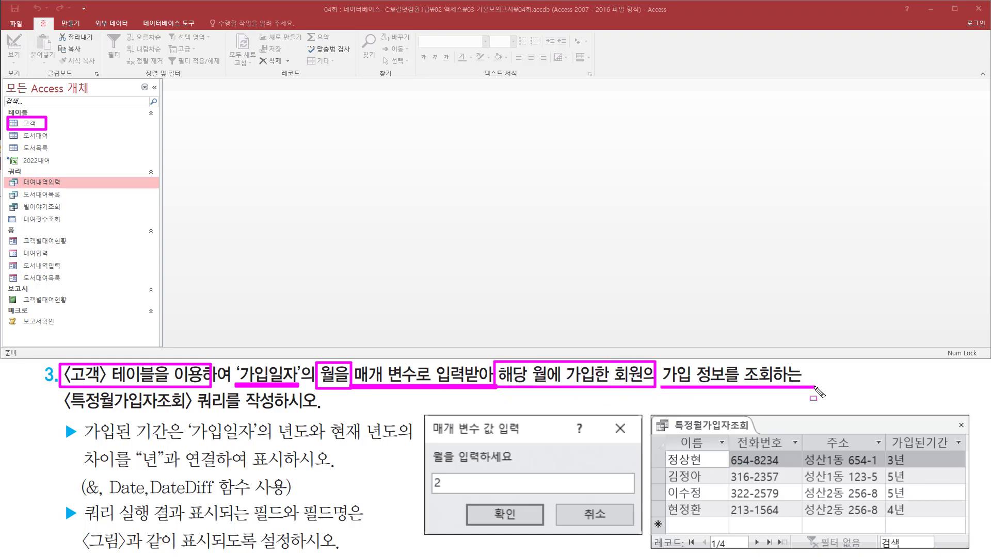
left_click_drag(66, 416, 275, 413)
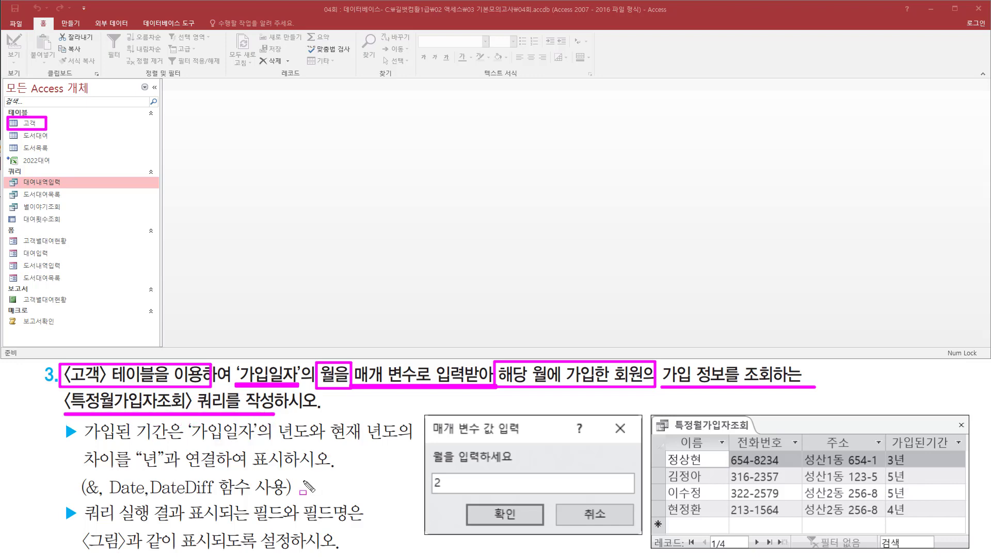
key("e")
left_click_drag(234, 364, 307, 387)
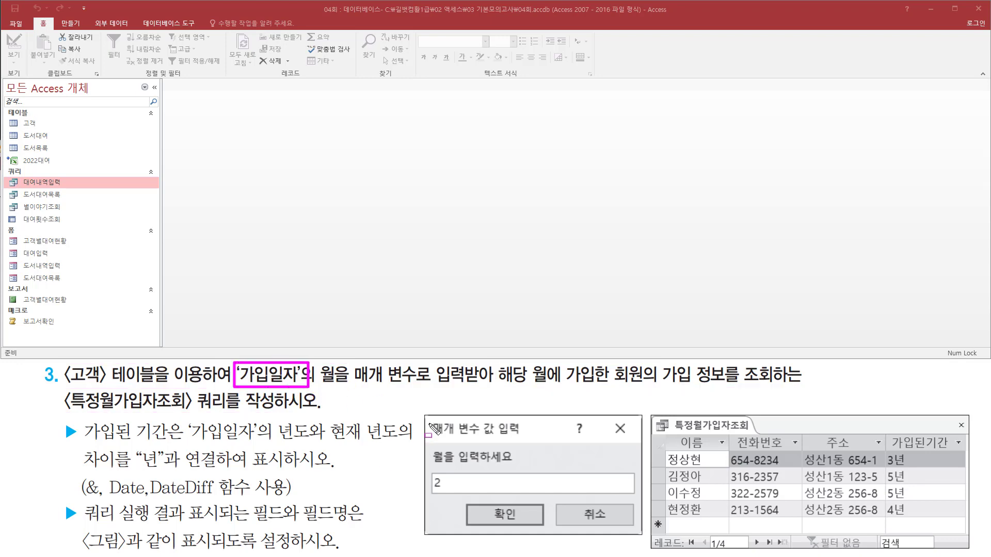
mouse_move(424, 413)
left_mouse_down()
mouse_move(445, 516)
mouse_move(643, 536)
left_mouse_up()
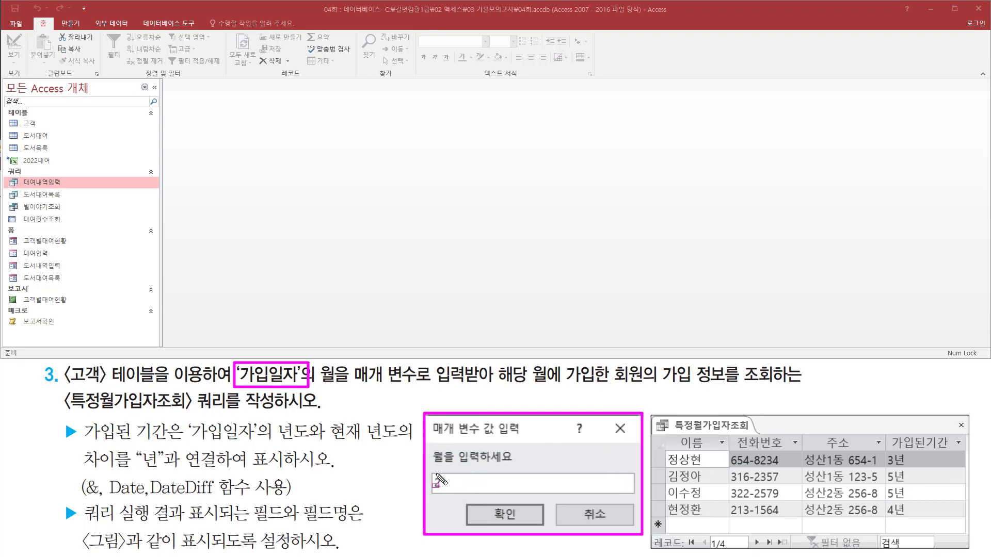
left_click_drag(431, 472, 447, 493)
left_click_drag(495, 387, 792, 387)
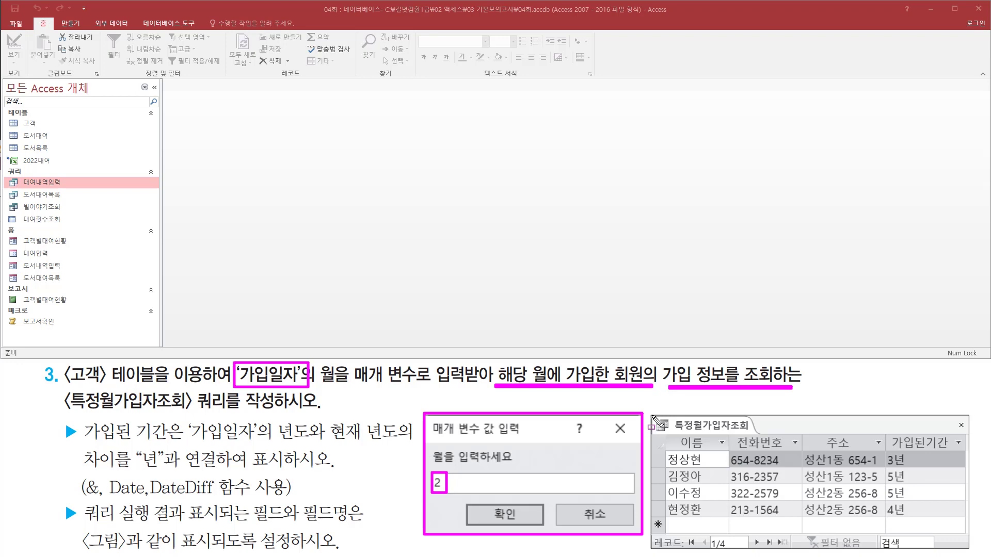
mouse_move(652, 416)
left_mouse_down()
mouse_move(795, 517)
mouse_move(973, 553)
left_mouse_up()
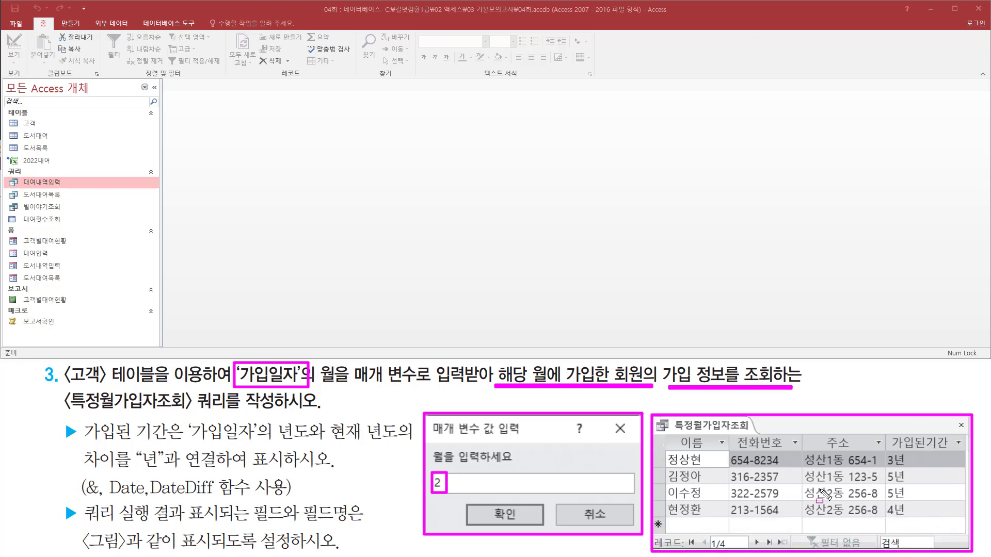
mouse_move(679, 435)
left_mouse_down()
mouse_move(719, 457)
mouse_move(962, 452)
left_mouse_up()
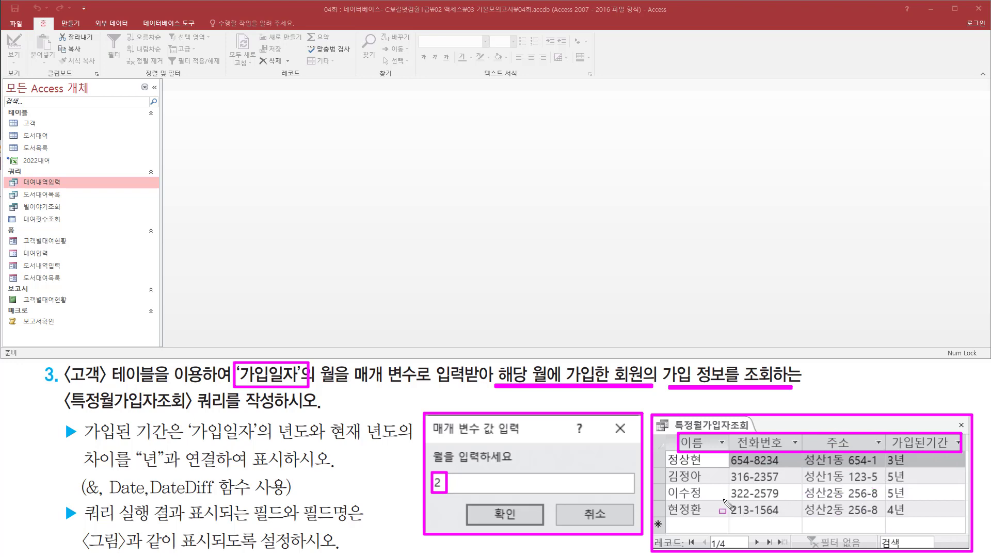
key("e")
- Examine how the task defines the 가입된기간 field, including the year difference, the "년" suffix and the functions to use
mouse_move(882, 433)
left_mouse_down()
mouse_move(898, 479)
mouse_move(964, 522)
left_mouse_up()
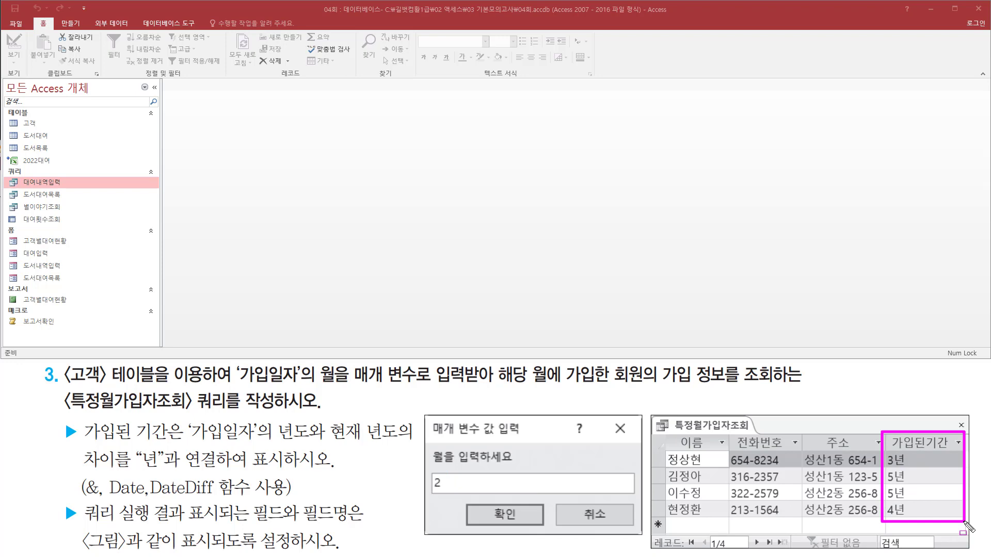
mouse_move(60, 421)
left_mouse_down()
mouse_move(79, 450)
mouse_move(402, 444)
left_mouse_up()
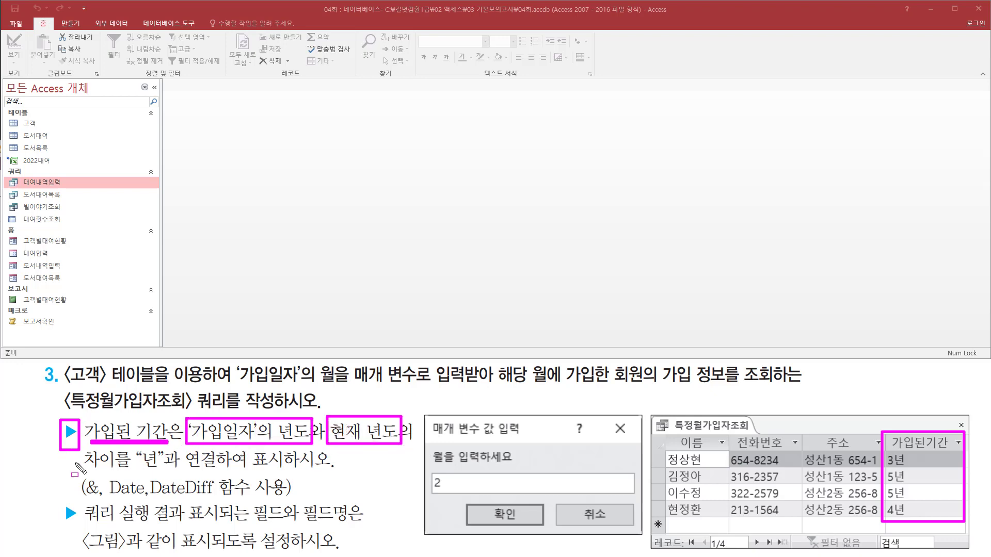
left_click_drag(137, 473, 164, 473)
left_click_drag(895, 456, 909, 518)
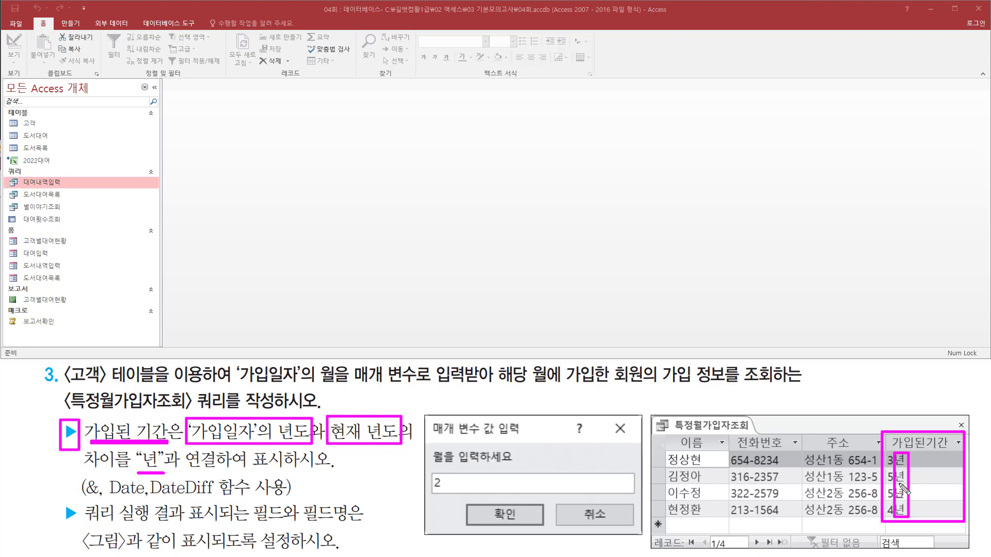
mouse_move(81, 476)
left_mouse_down()
mouse_move(82, 497)
mouse_move(103, 502)
mouse_move(104, 473)
left_mouse_up()
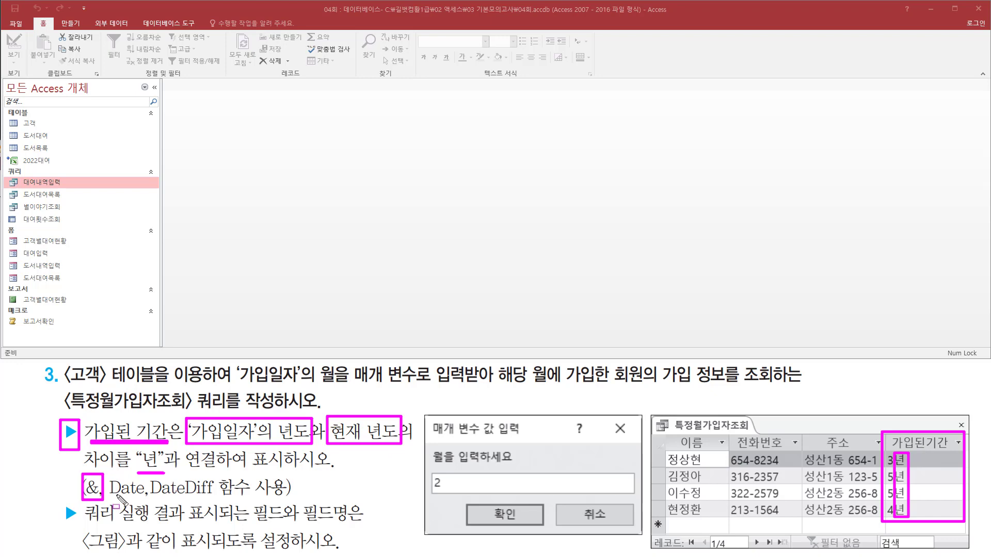
left_click_drag(110, 498, 143, 498)
left_click_drag(150, 497, 216, 499)
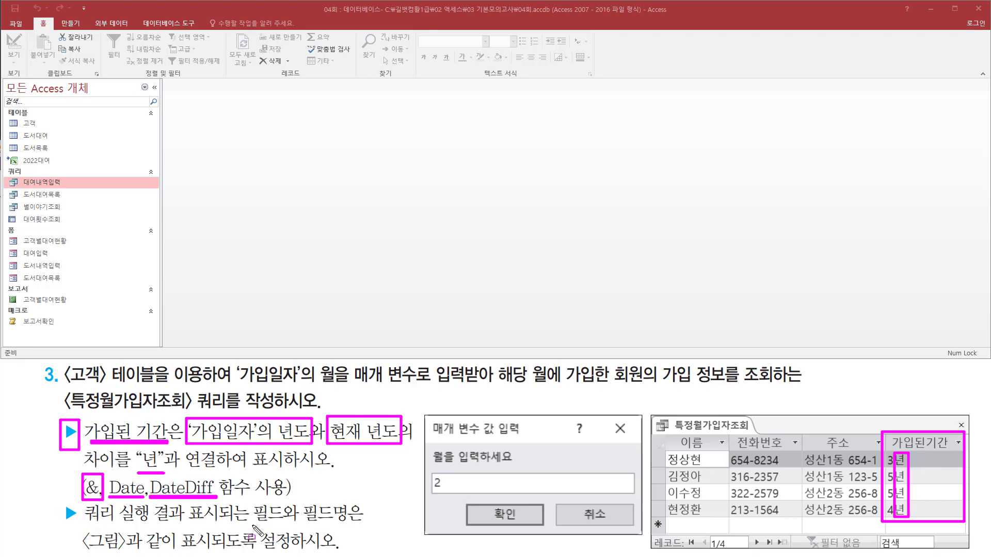
left_click_drag(252, 526, 354, 526)
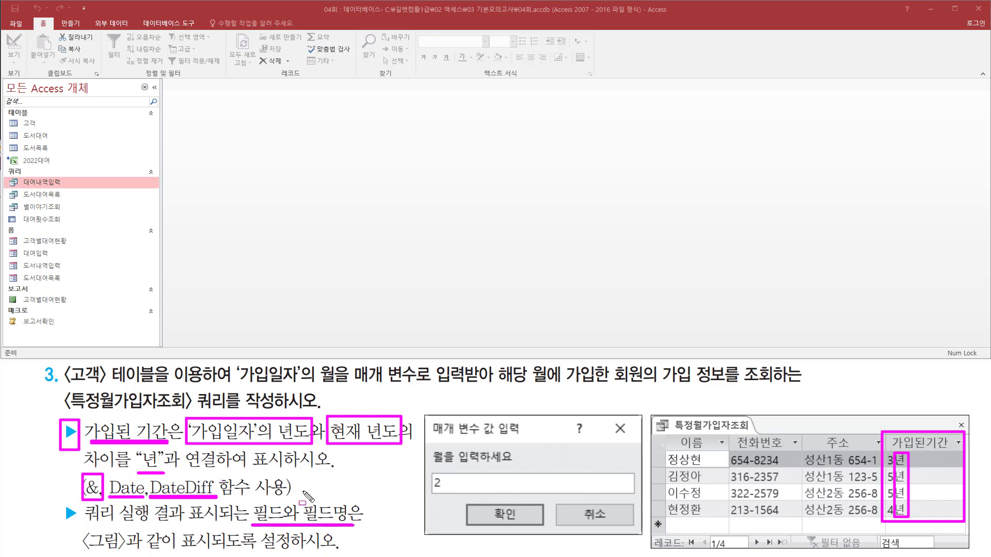
key("Escape")
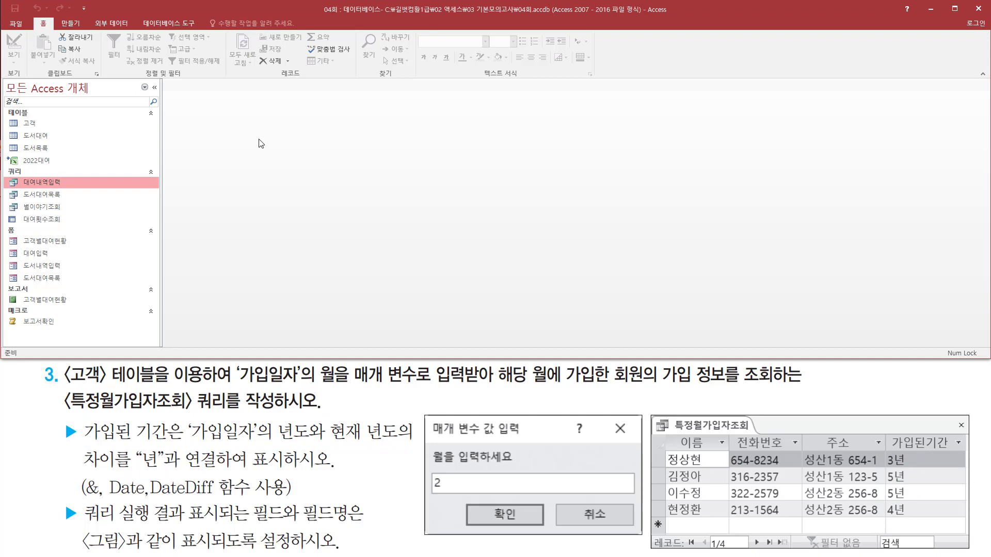
- Create a new query in design view and add only the 고객 table to it
left_click(77, 24)
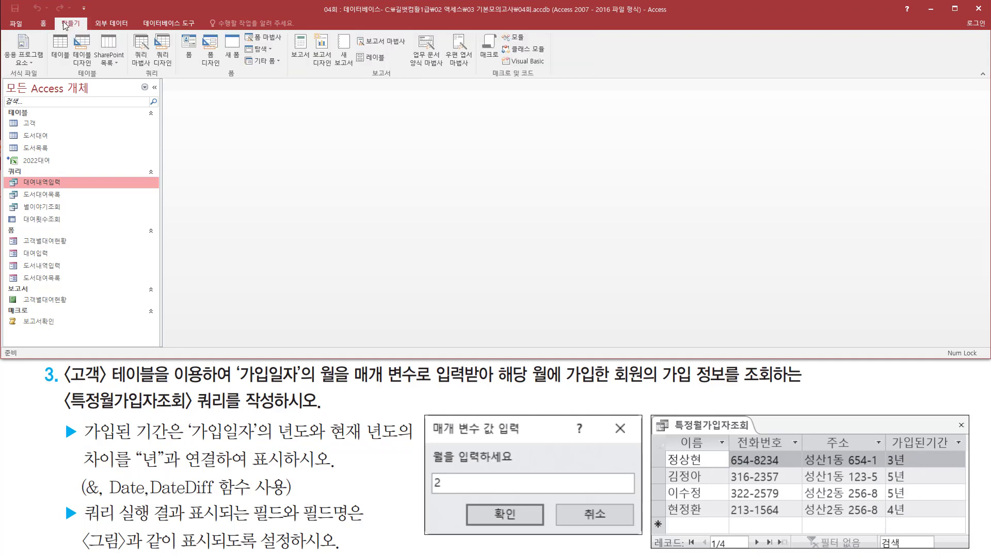
left_click_drag(150, 31, 175, 71)
key("Escape")
left_click(163, 49)
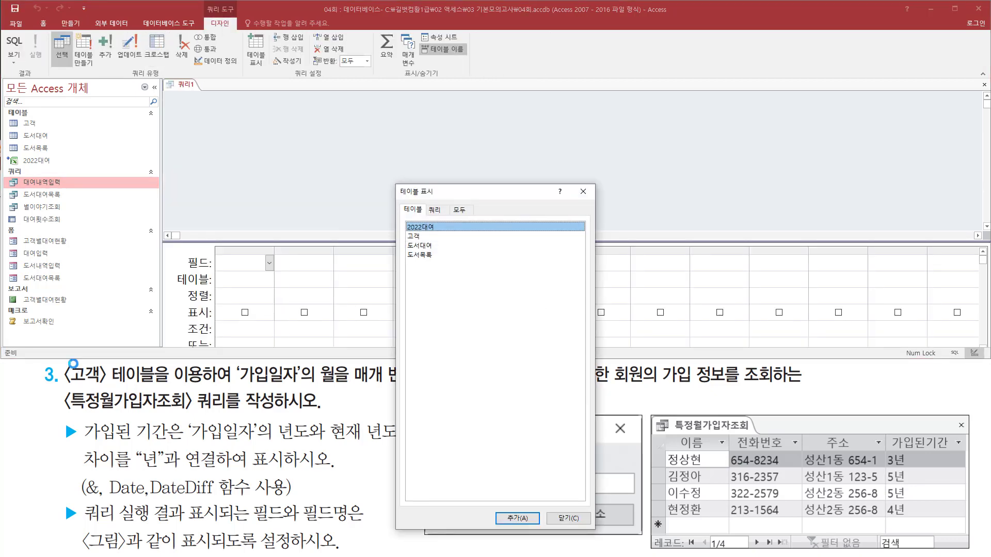
mouse_move(59, 362)
left_mouse_down()
mouse_move(261, 394)
mouse_move(209, 386)
left_mouse_up()
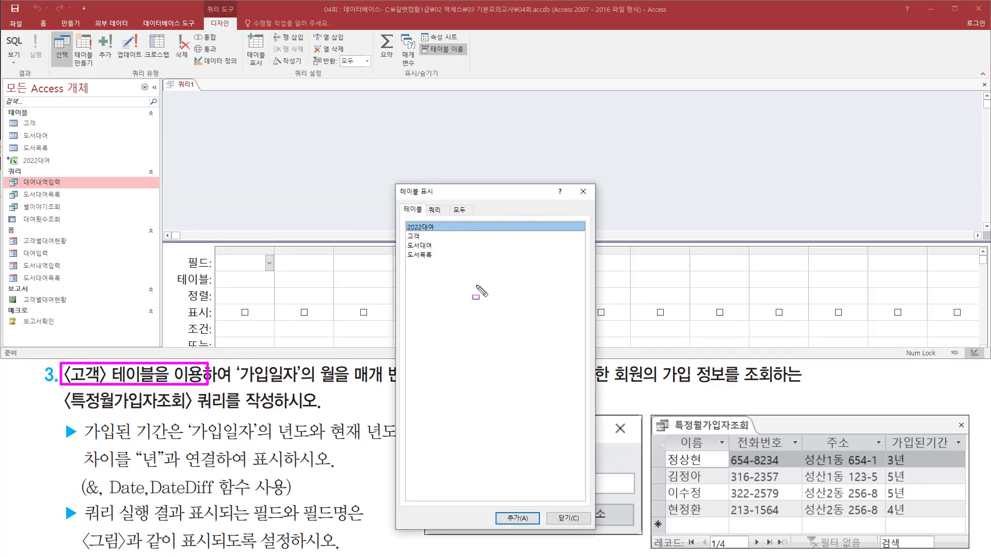
key("Escape")
left_click(435, 237)
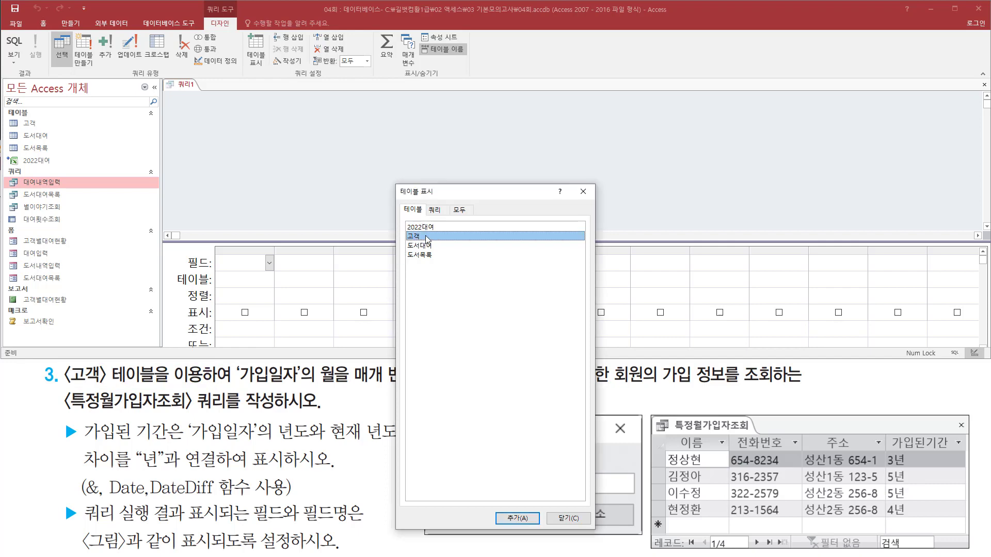
double_click(426, 239)
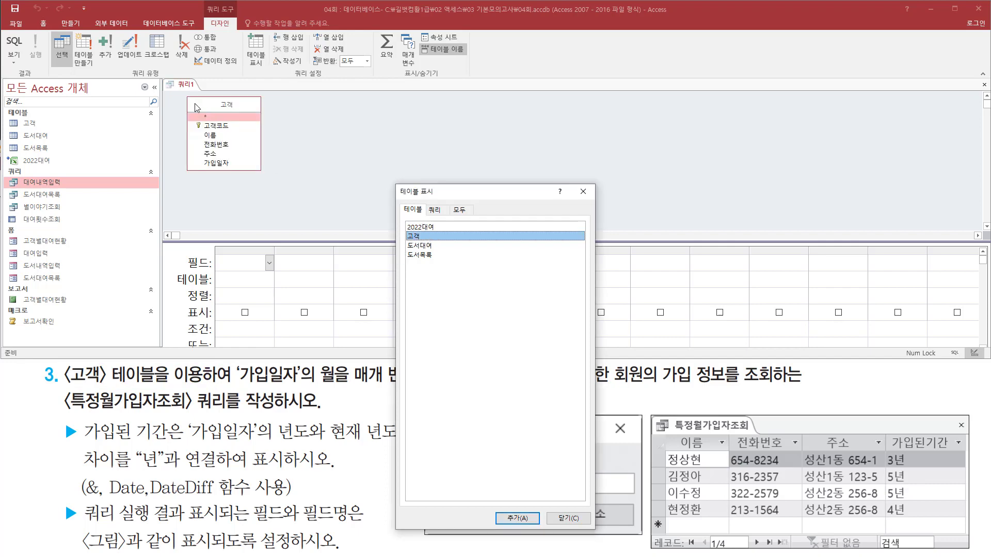
left_click_drag(185, 92, 264, 175)
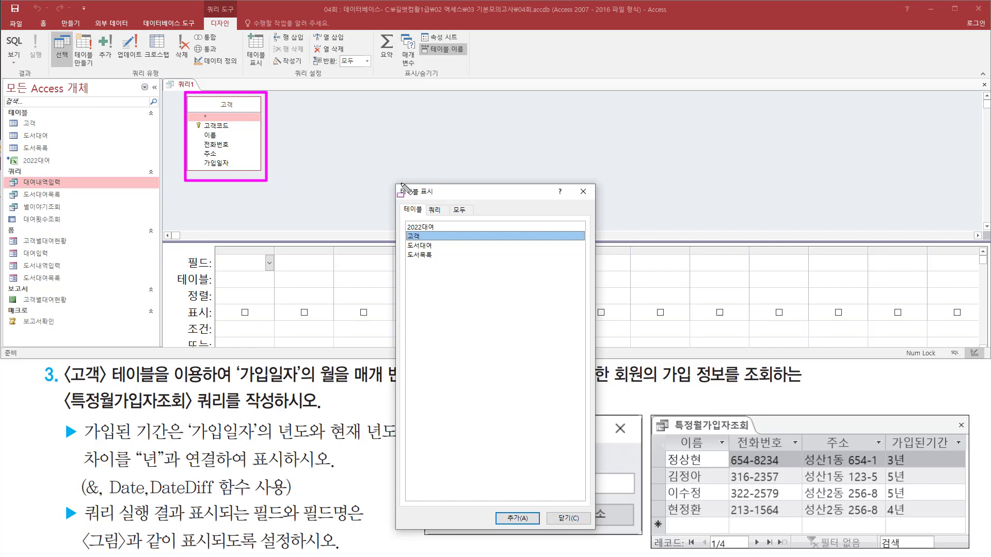
left_click(583, 192)
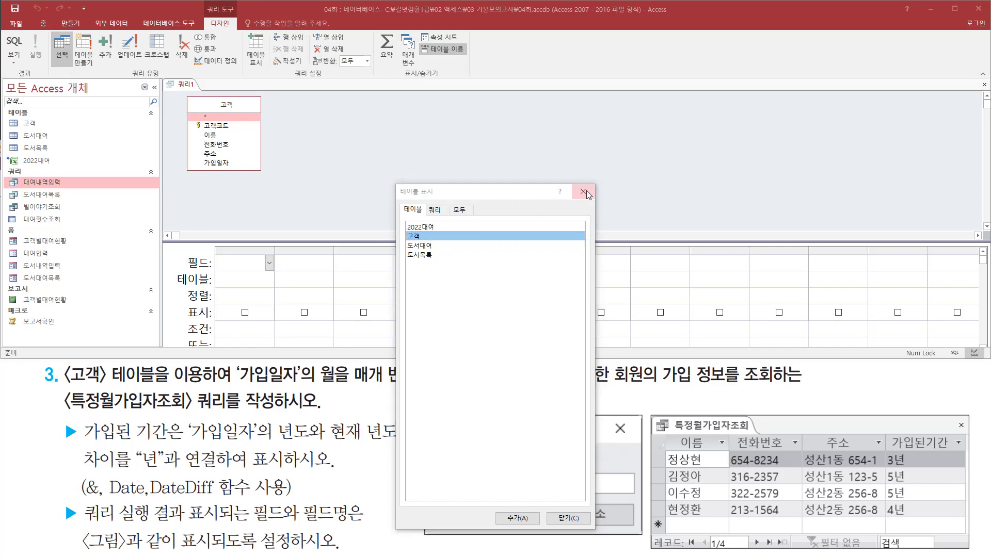
left_click(586, 191)
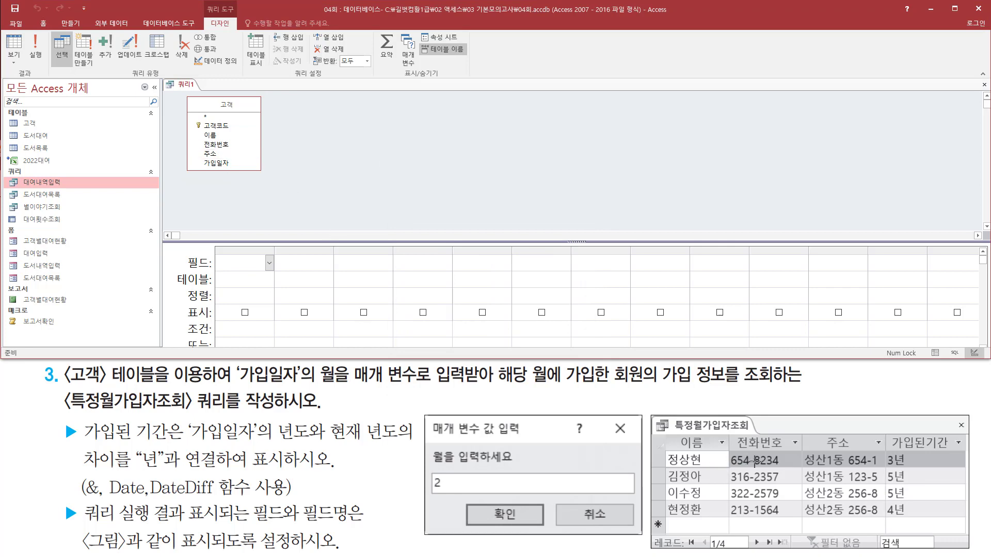
- Add the 이름, 전화번호 and 주소 fields of the 고객 table to the query grid
mouse_move(669, 430)
left_mouse_down()
mouse_move(684, 459)
mouse_move(957, 457)
left_mouse_up()
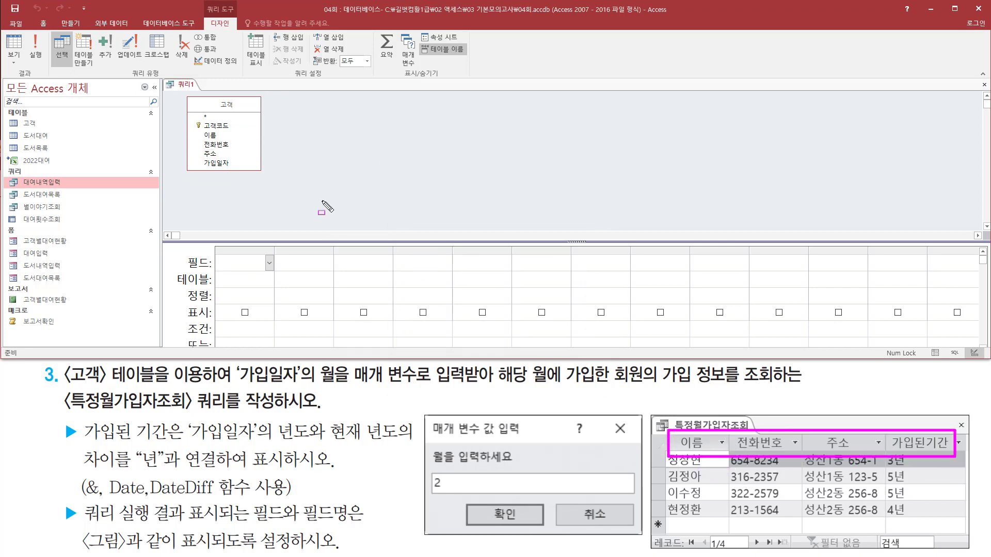
left_click(219, 136)
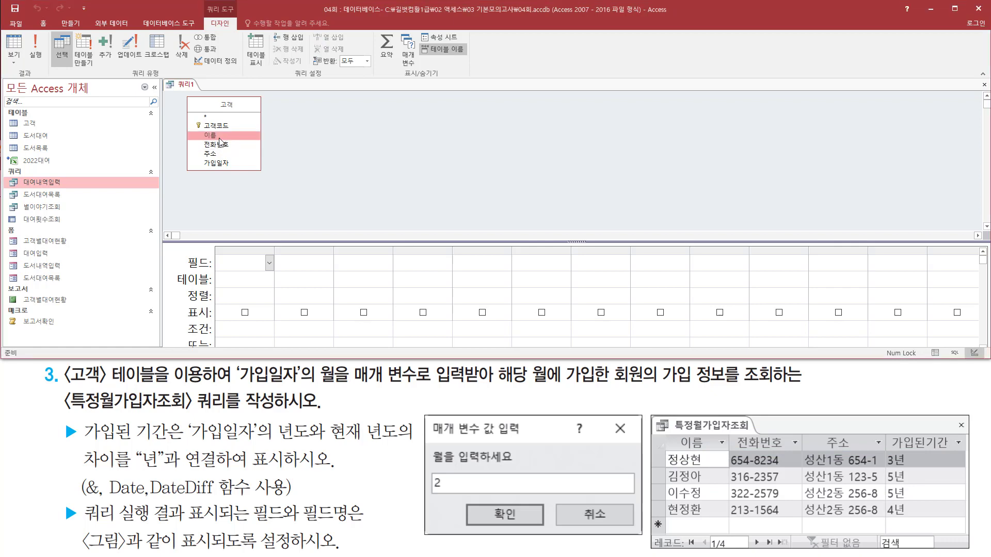
double_click(219, 136)
left_click(218, 145)
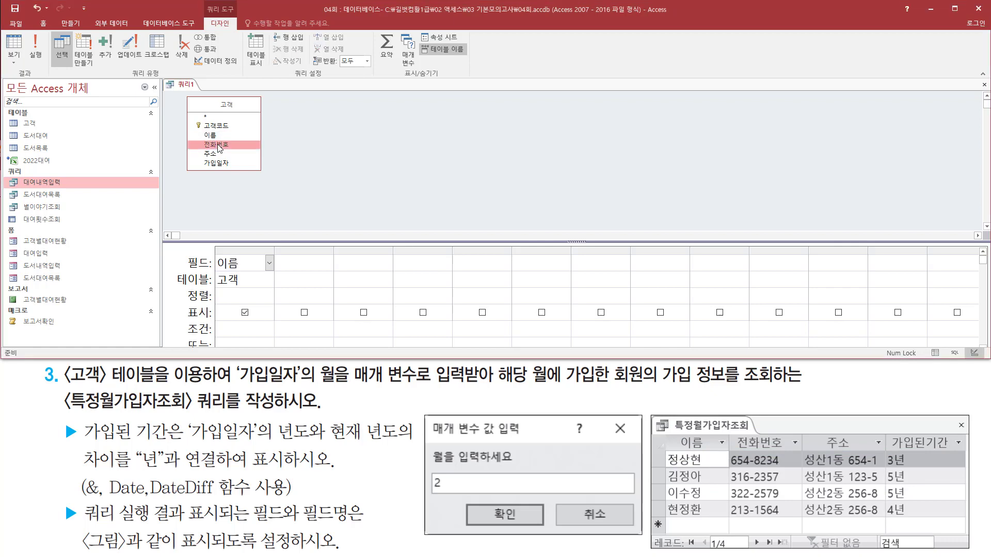
double_click(219, 148)
left_click(218, 155)
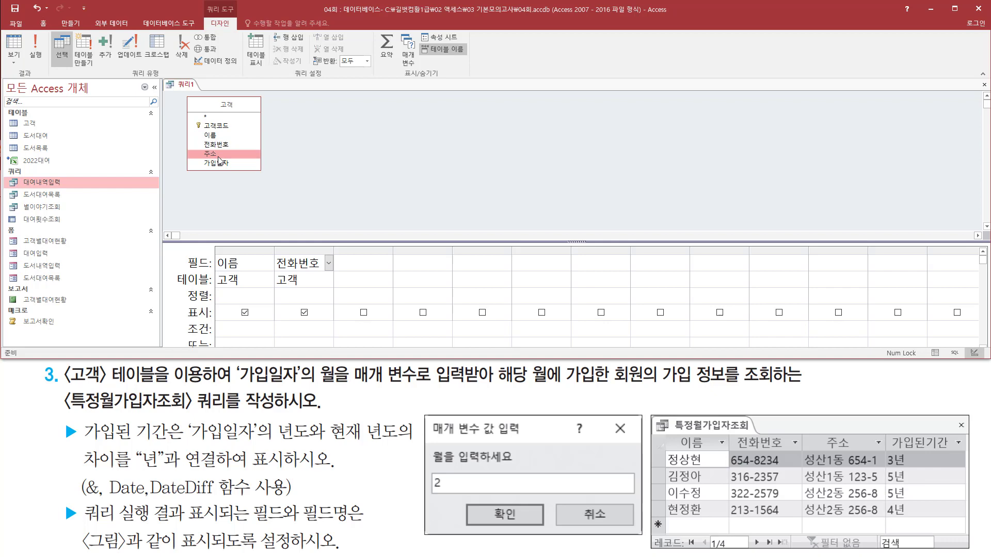
double_click(219, 157)
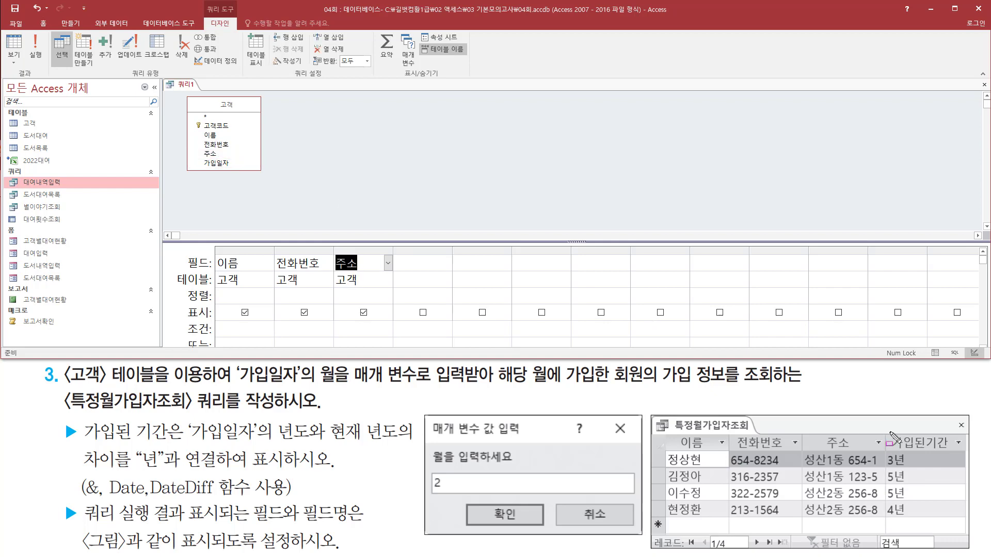
- Place the 가입일자 field of the 고객 table in the fourth column of the query grid, after 주소
left_click_drag(889, 432, 962, 453)
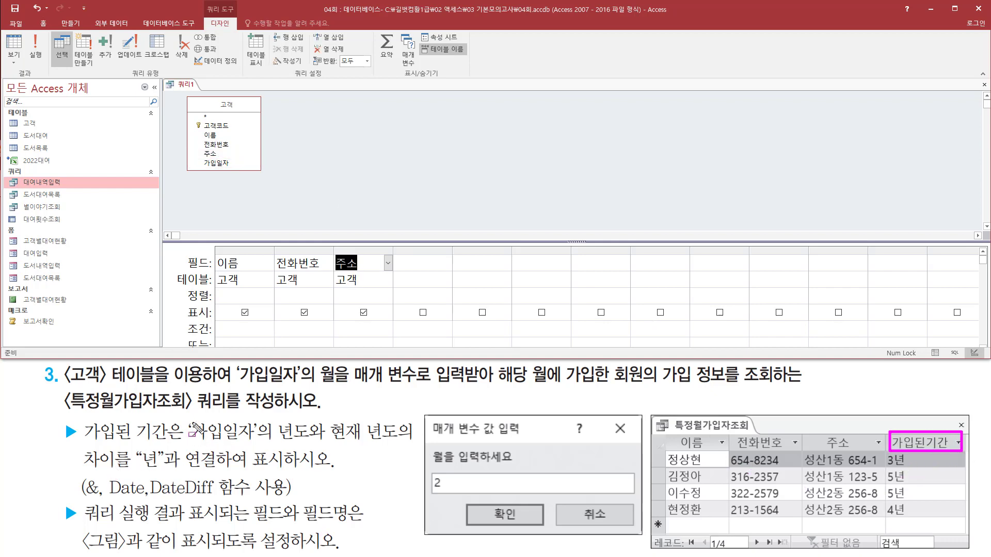
left_click_drag(188, 418, 258, 444)
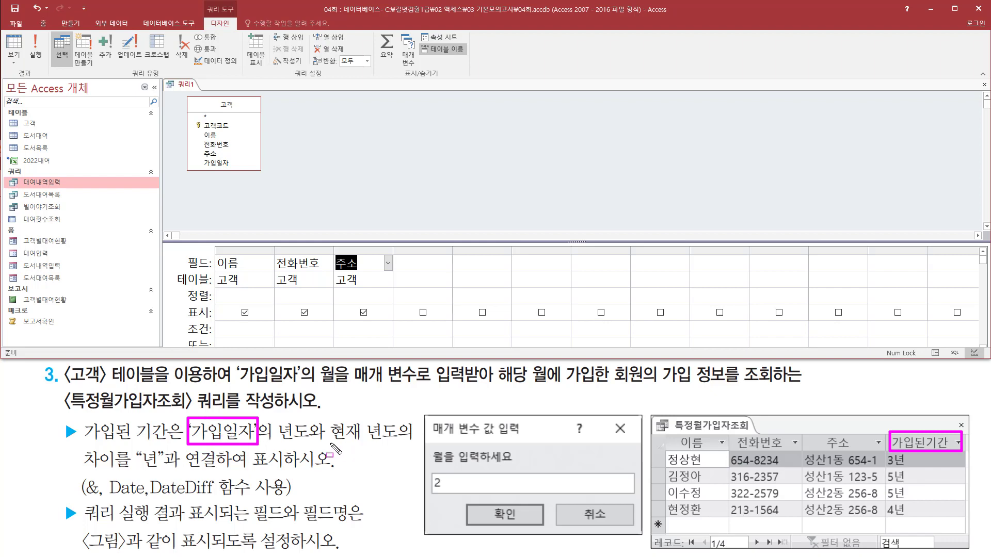
left_click_drag(331, 442, 404, 442)
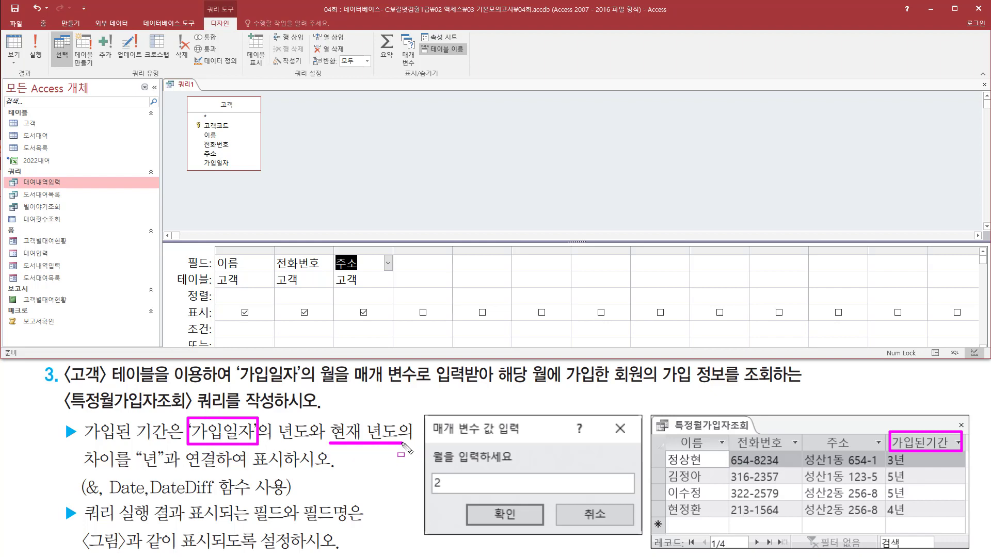
left_click(215, 165)
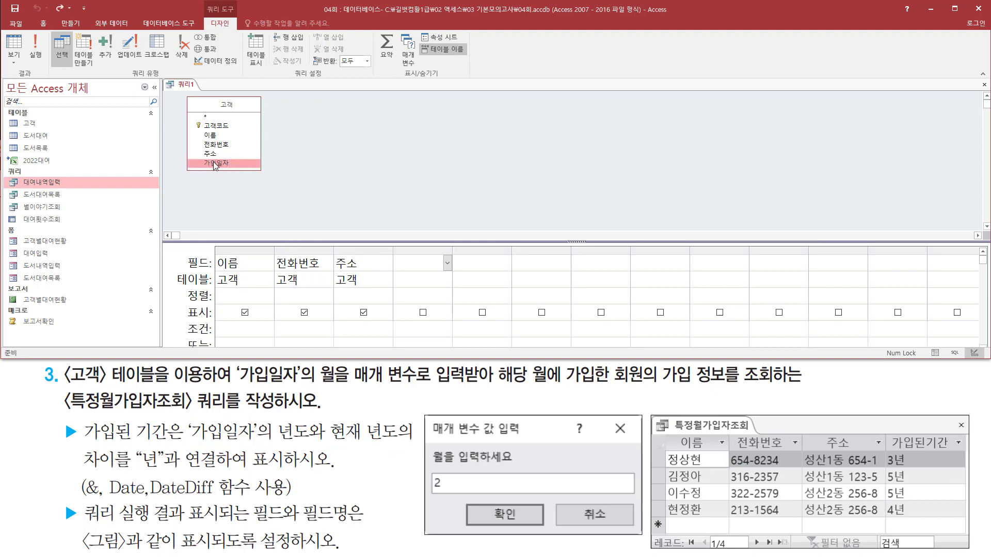
left_click_drag(215, 164, 418, 263)
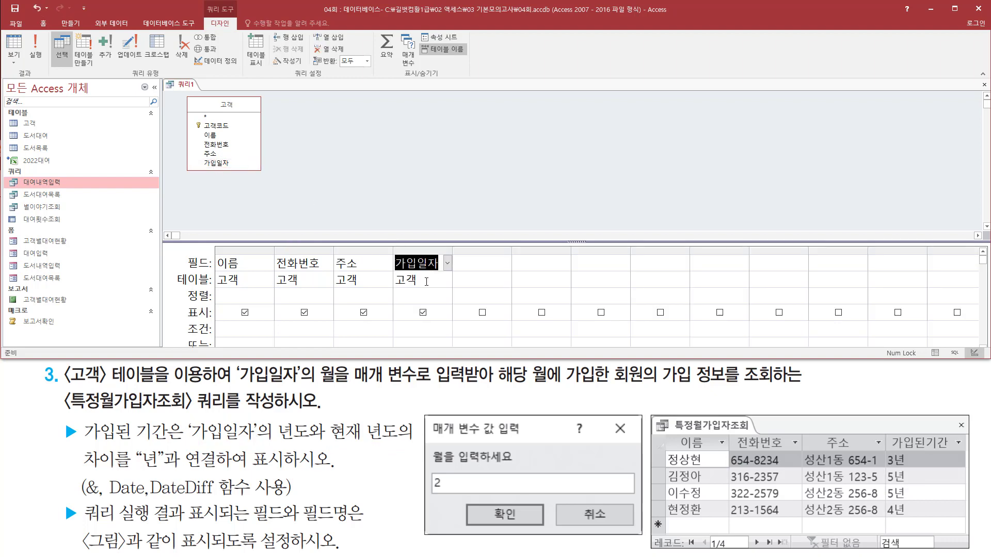
- Run the query to compare its 가입일자 column with the 가입된기간 column of the expected result, and return to design view
left_click(222, 200)
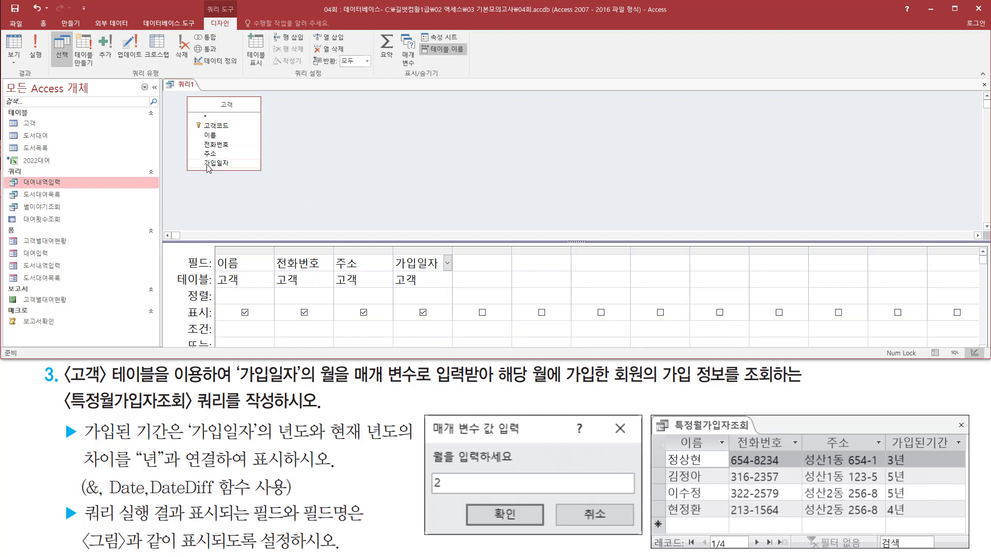
left_click(37, 57)
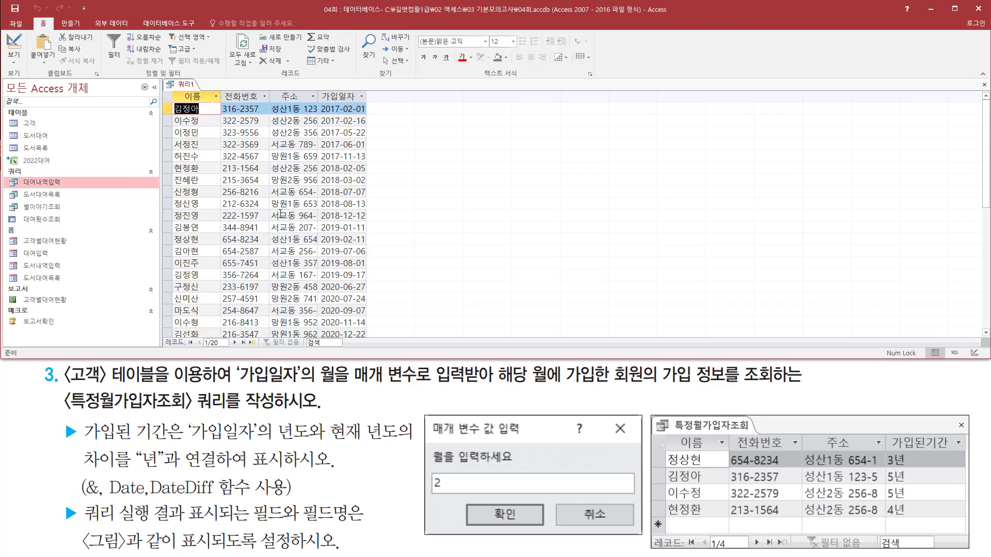
key("ctrl+2")
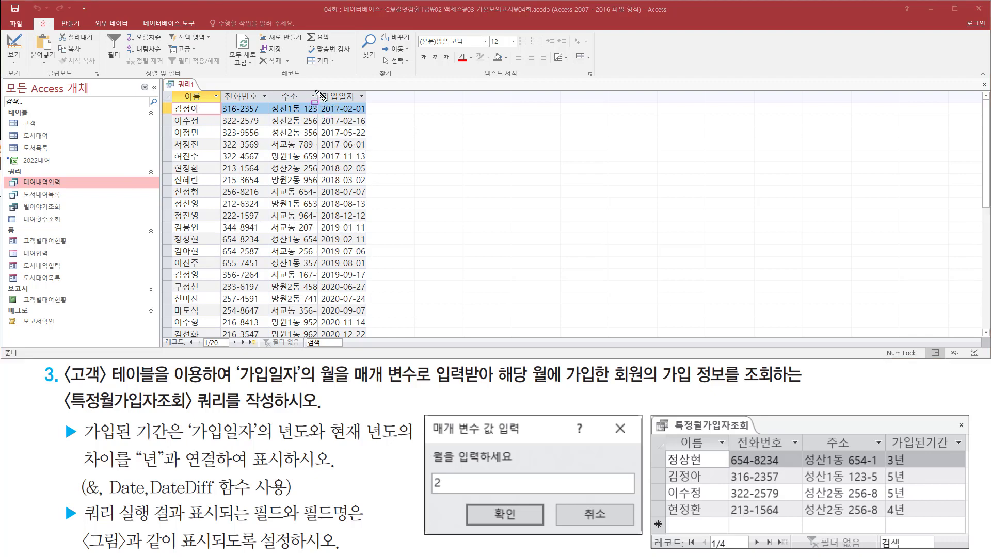
left_click_drag(317, 89, 376, 339)
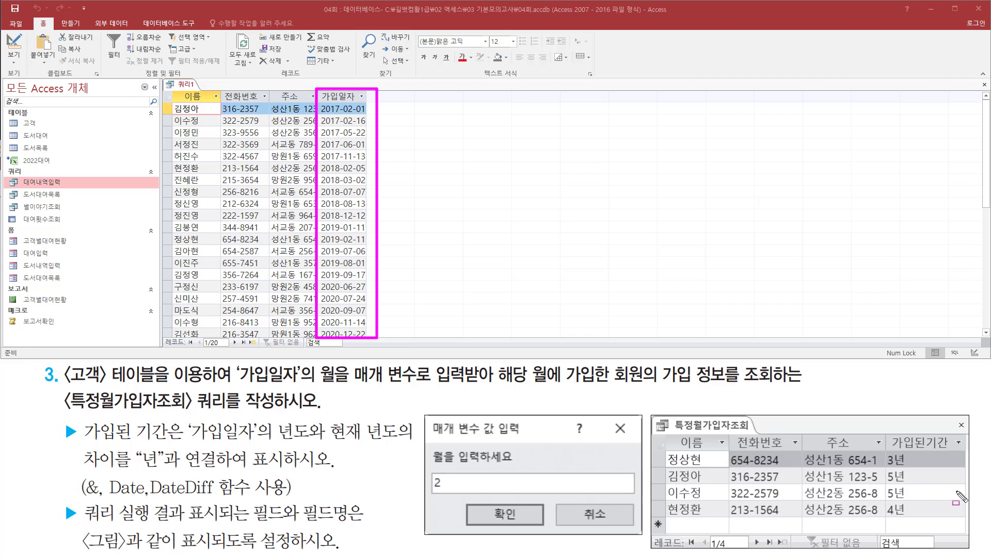
mouse_move(882, 429)
left_mouse_down()
mouse_move(961, 536)
mouse_move(960, 517)
left_mouse_up()
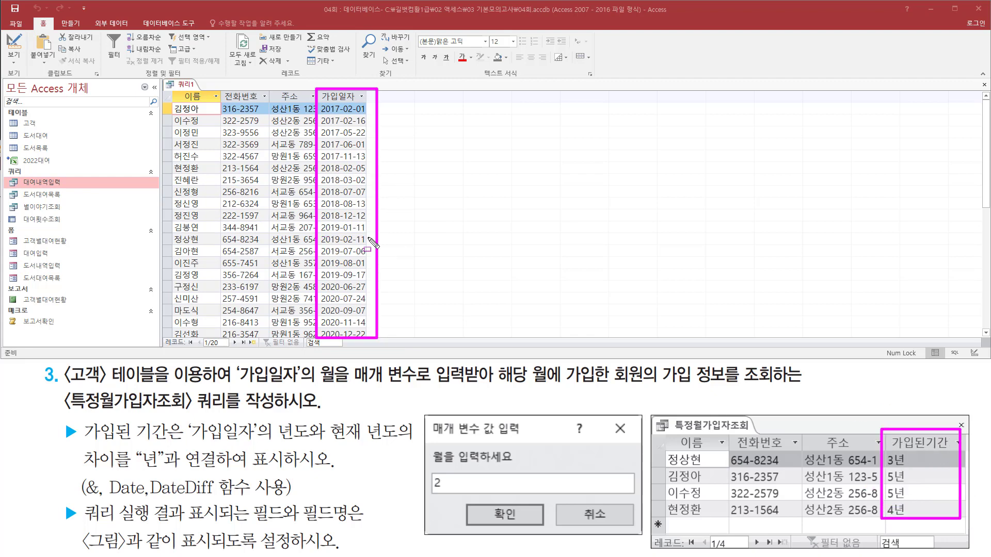
key("Escape")
right_click(187, 84)
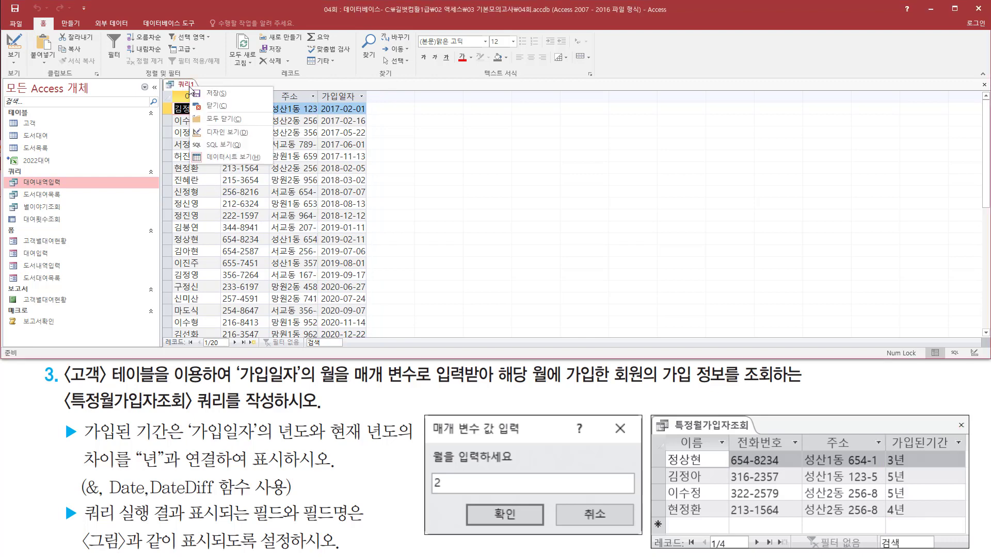
left_click(226, 132)
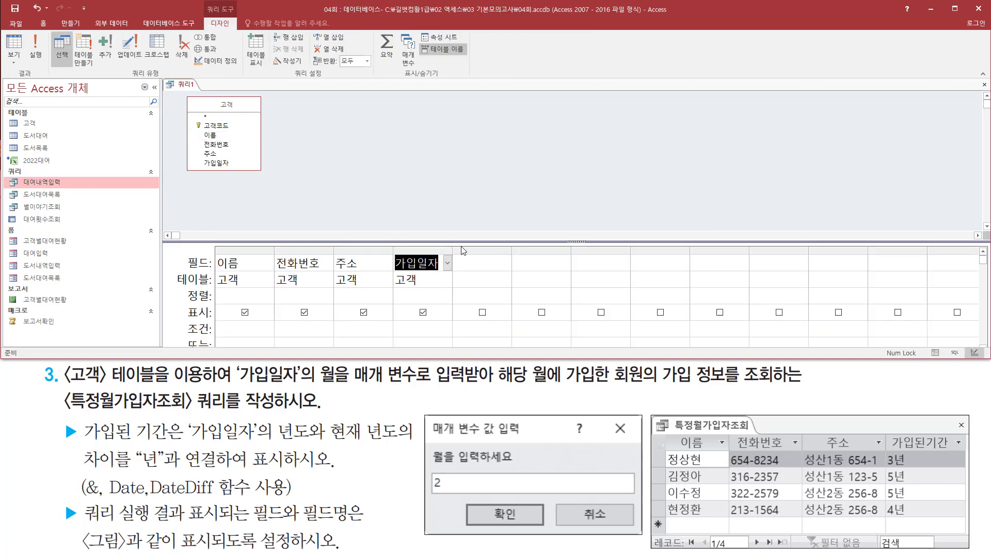
- Widen the 가입일자 column of the query grid for a long expression and check that the task calls for DateDiff
left_click_drag(451, 251, 598, 252)
left_click(486, 263)
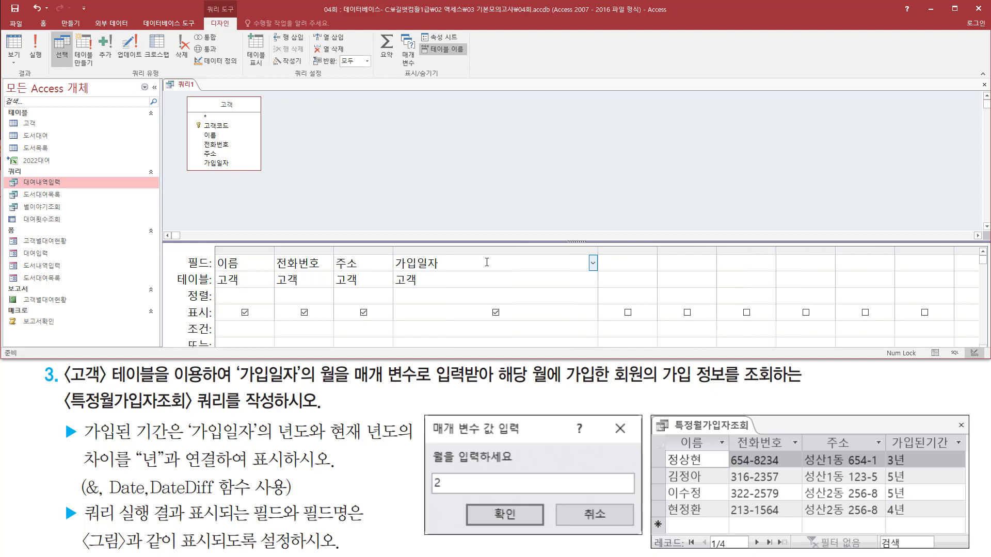
left_click(168, 489)
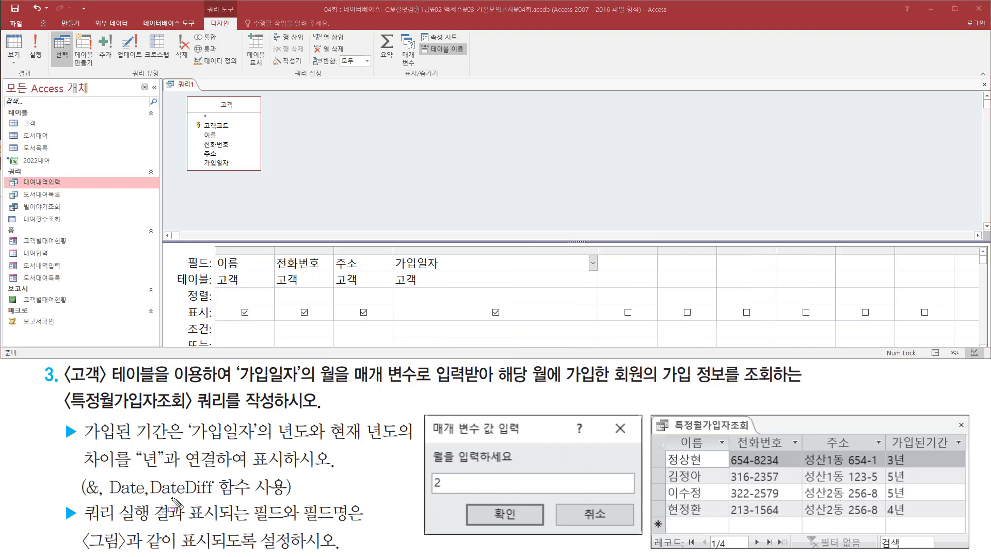
left_click_drag(152, 495, 219, 495)
key("Escape")
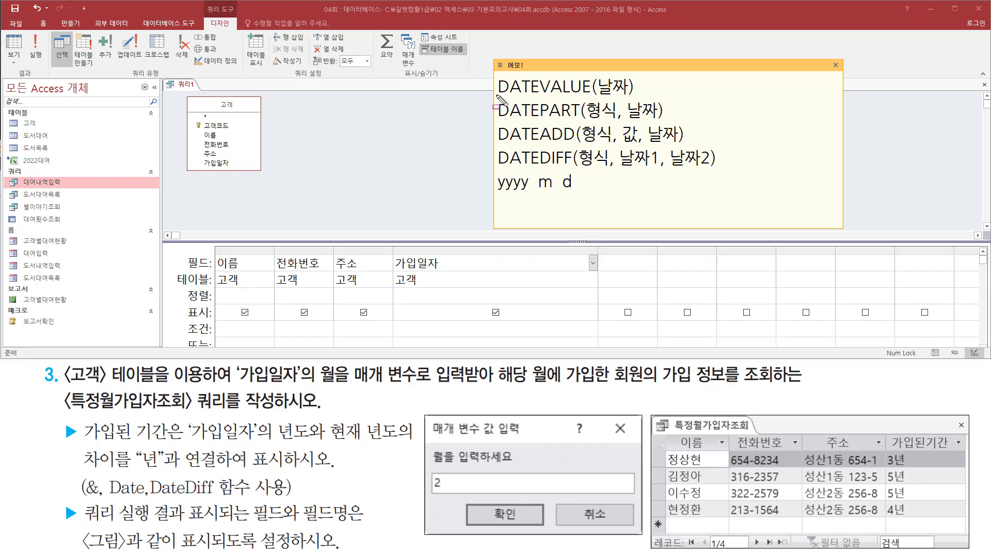
- Review the arguments of DATEVALUE, DATEPART and DATEADD in the memo, along with the yyyy, m and d formats
left_click_drag(497, 96, 635, 97)
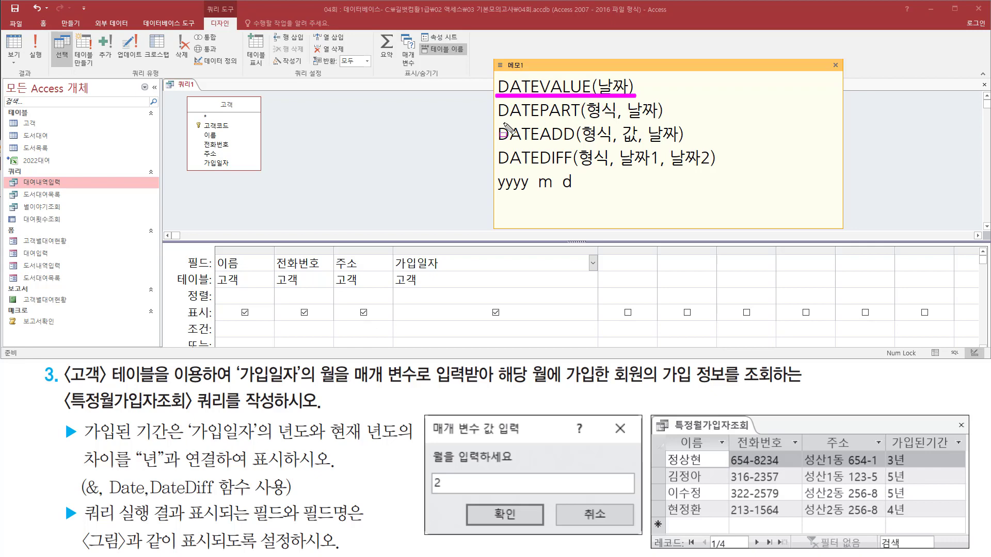
key("Escape")
left_click_drag(498, 123, 676, 123)
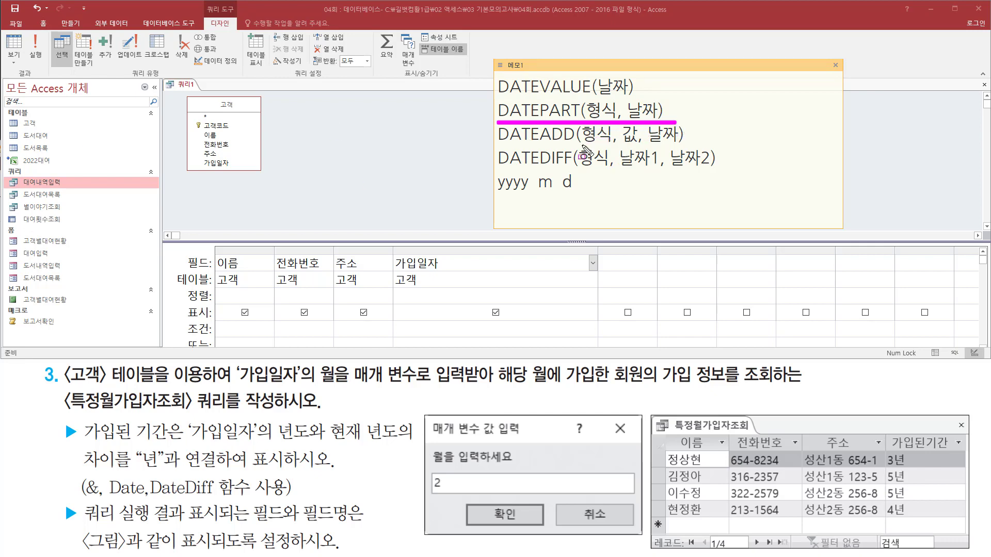
left_click_drag(587, 101, 618, 120)
left_click_drag(494, 192, 576, 191)
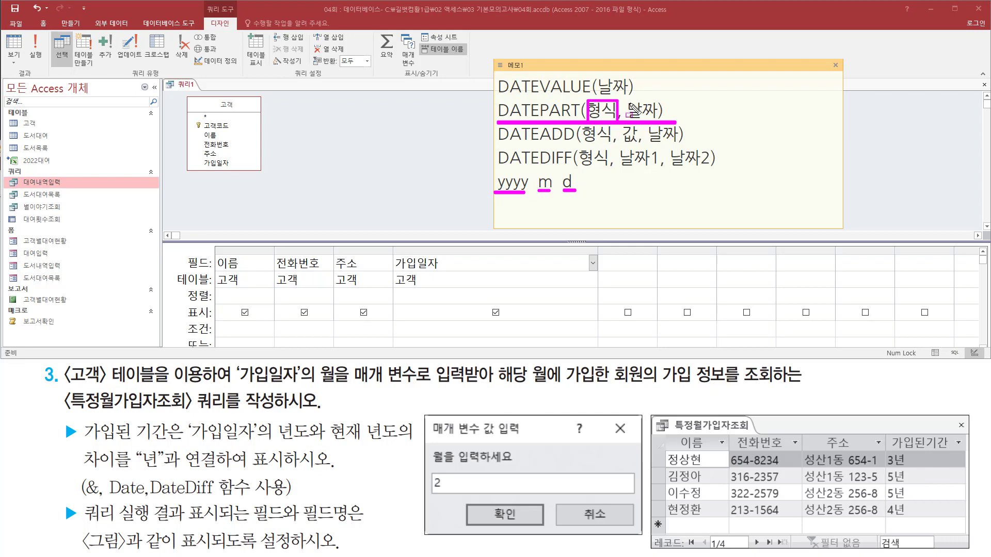
left_click_drag(628, 101, 661, 120)
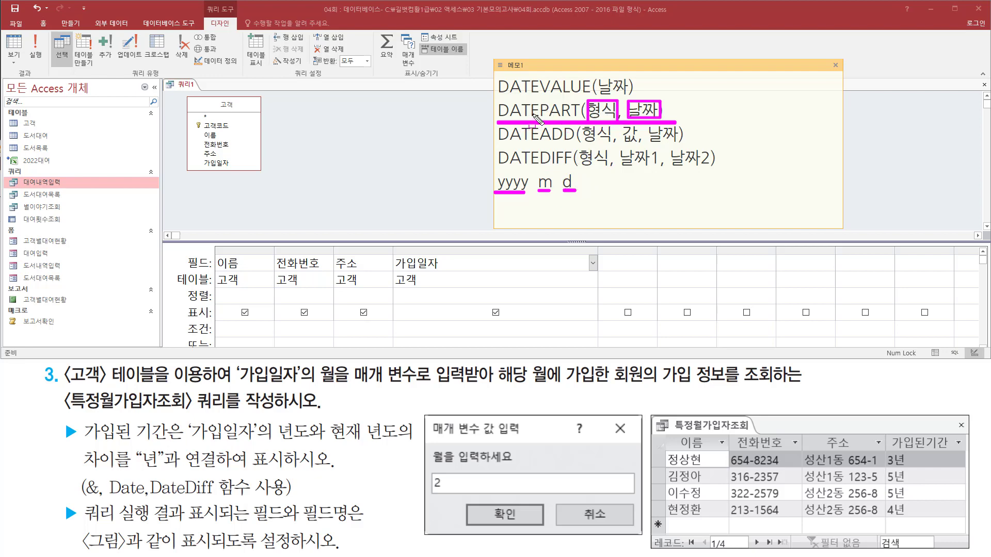
key("e")
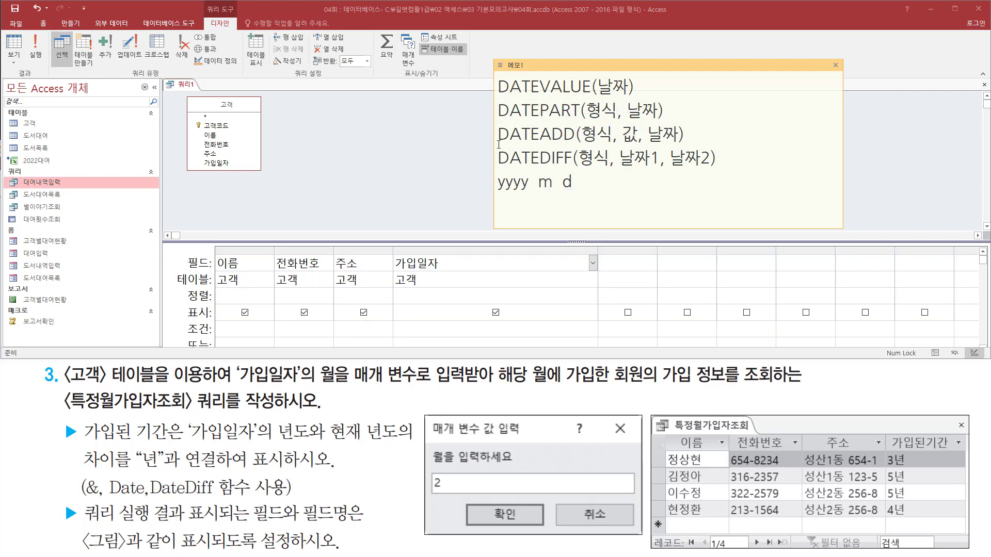
left_click_drag(496, 124, 577, 145)
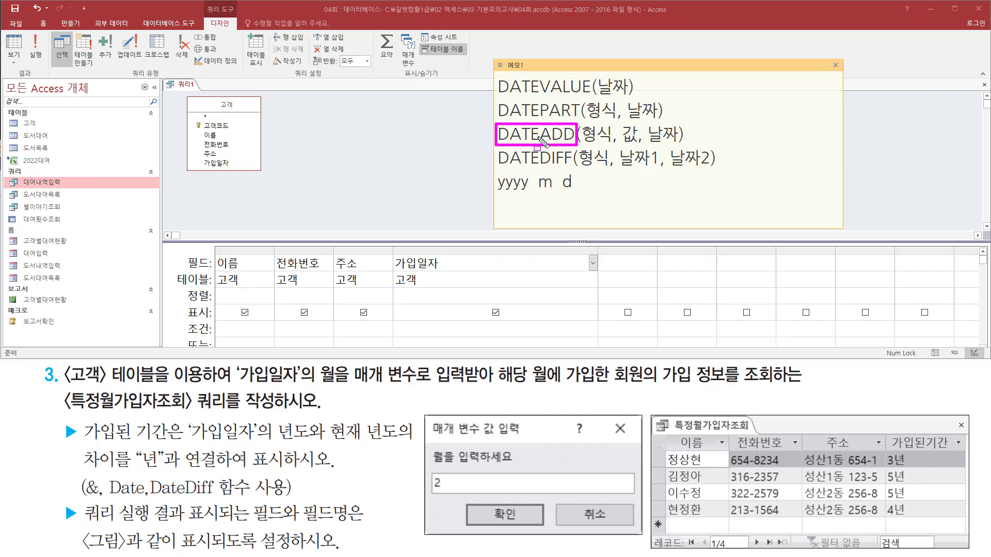
left_click_drag(648, 145, 680, 145)
left_click_drag(585, 146, 611, 145)
left_click_drag(491, 191, 526, 192)
left_click_drag(633, 124, 632, 151)
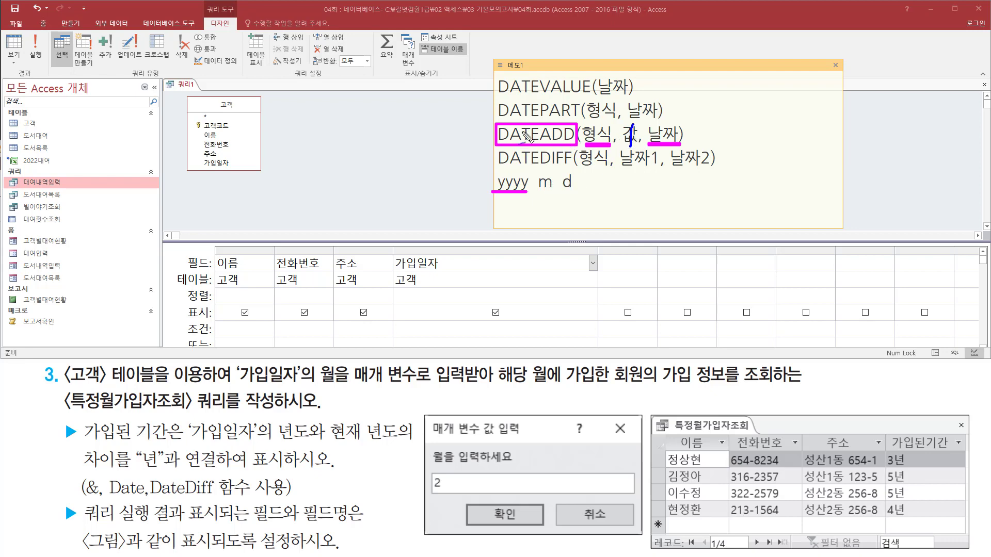
key("Escape")
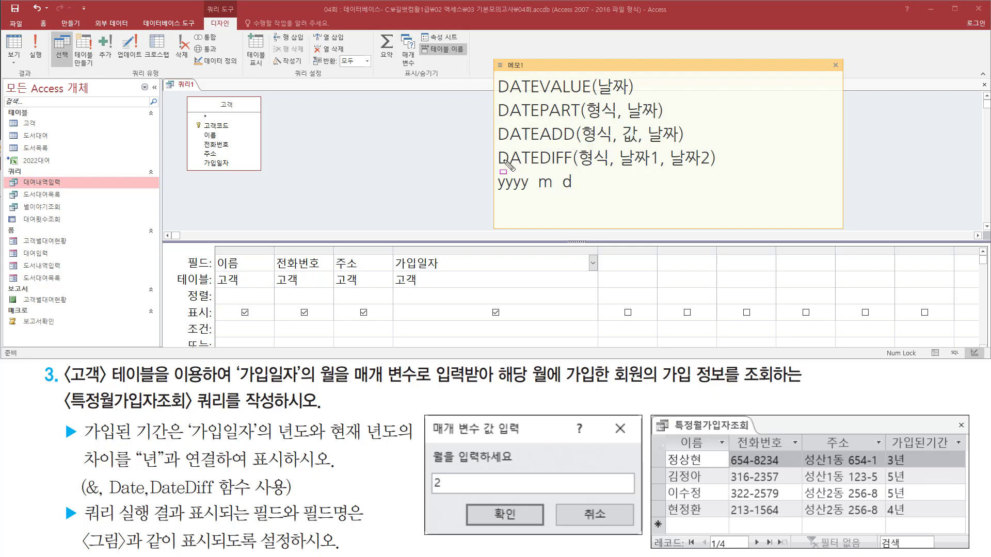
- Examine the DATEDIFF format and date arguments in the memo and relate them to the years the task compares
left_click_drag(496, 166, 711, 168)
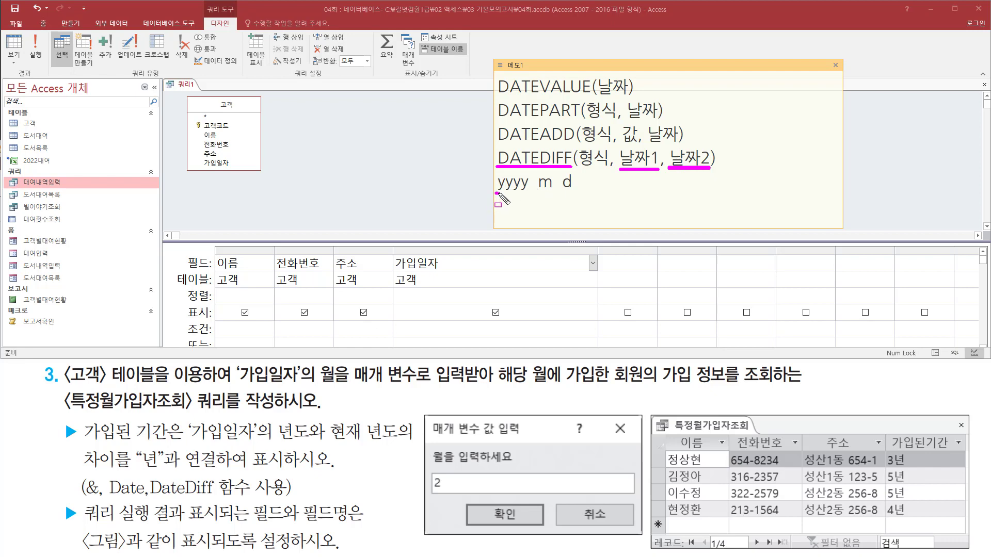
left_click_drag(497, 193, 527, 192)
left_click_drag(580, 148, 606, 167)
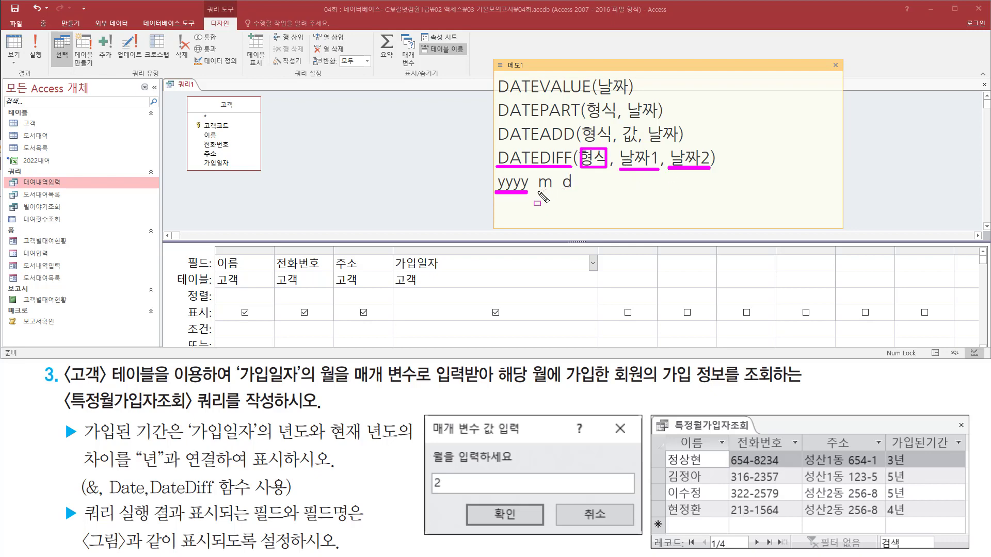
left_click_drag(537, 191, 555, 191)
left_click_drag(562, 191, 573, 191)
mouse_move(185, 419)
left_mouse_down()
mouse_move(277, 444)
mouse_move(398, 445)
mouse_move(413, 455)
mouse_move(402, 444)
left_mouse_up()
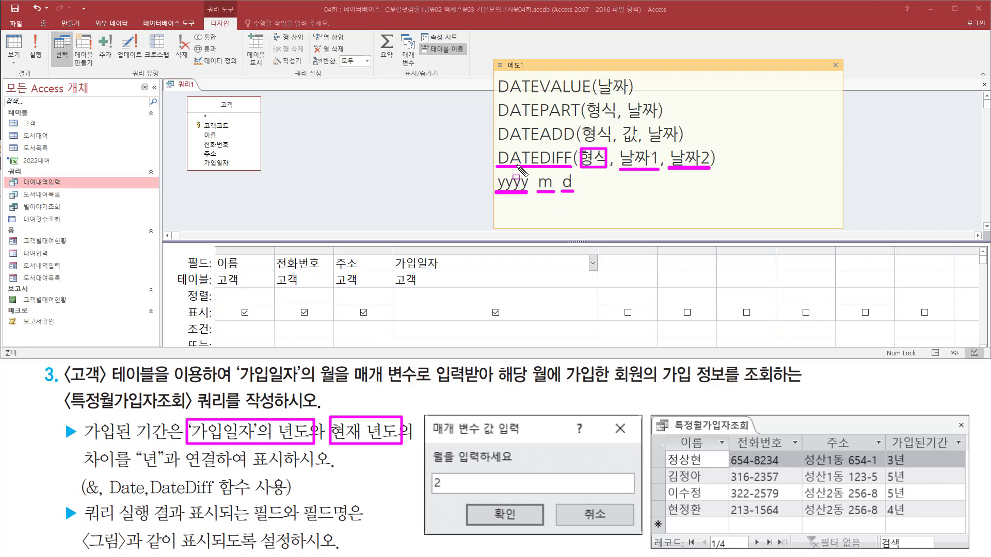
key("Escape")
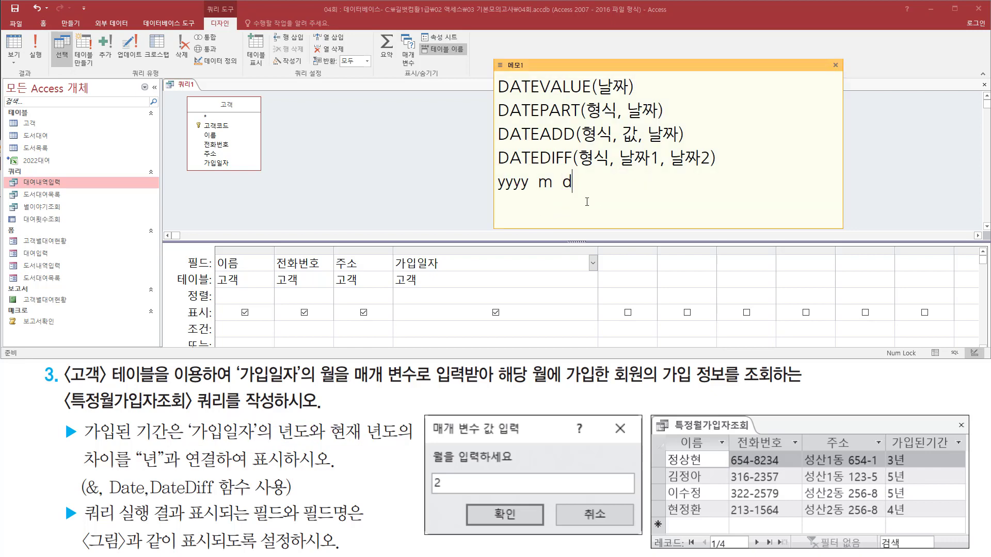
- Write the expression datediff("yyyy",[가입일자],date() ) on a new line at the end of the memo
key("Return")
type("datediff(")
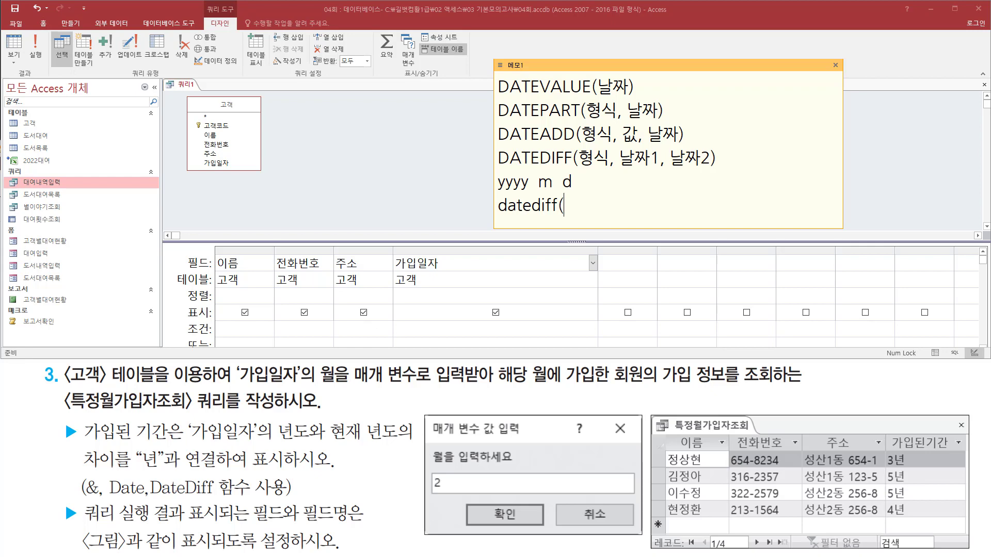
type("\"yyyy")
type("\",[가입일자")
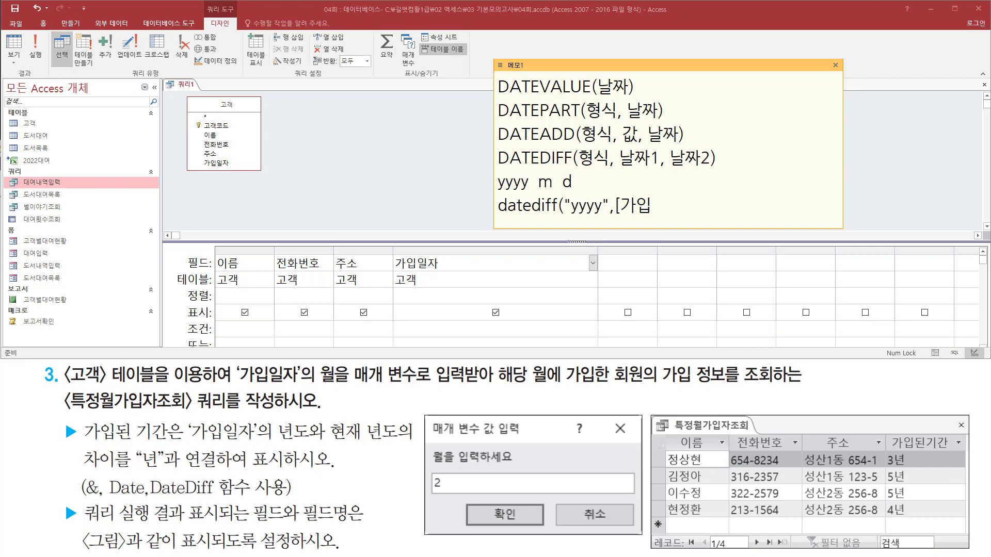
type("]")
type(",date()")
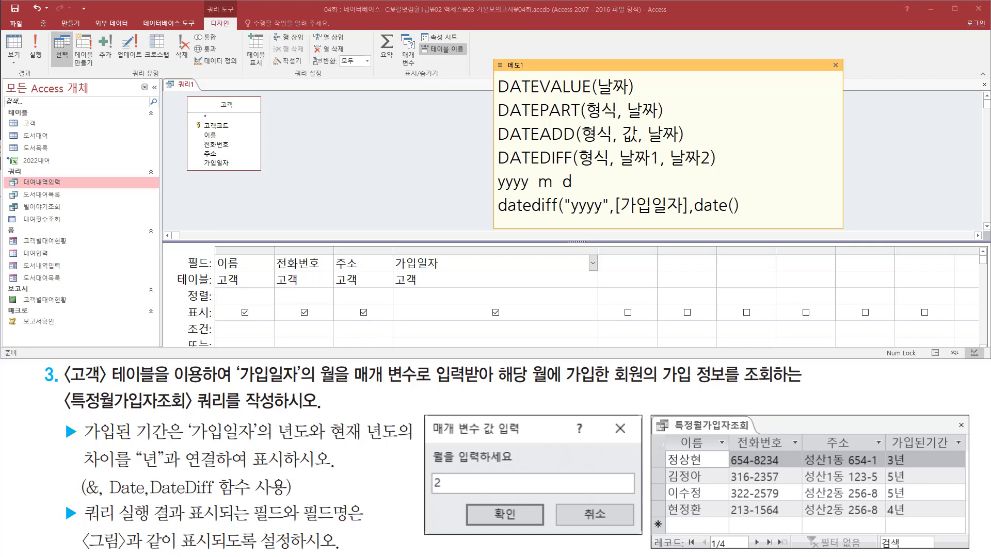
type(" )")
- Check the "yyyy", [가입일자] and date() arguments of the memo's expression against the DATEDIFF syntax
left_click_drag(617, 218, 689, 218)
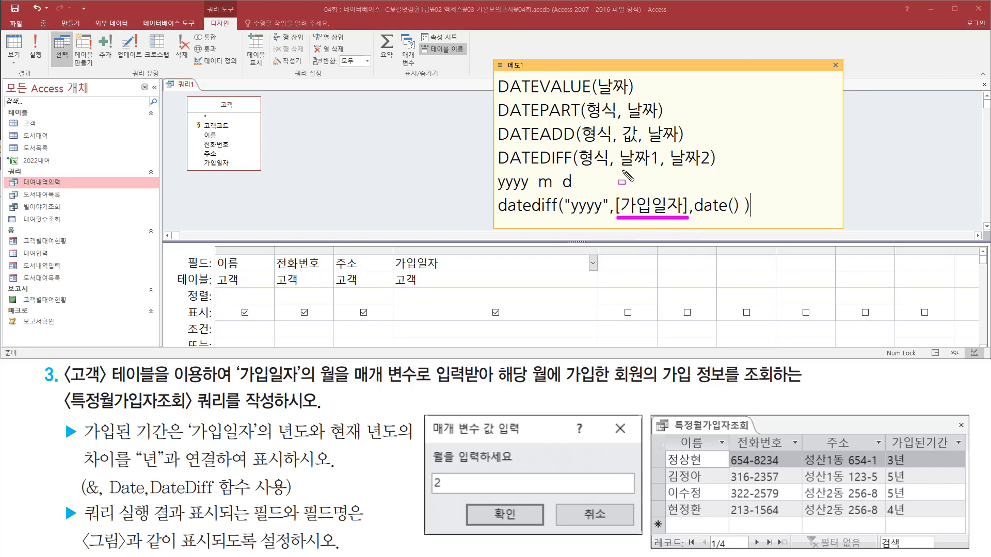
left_click_drag(621, 168, 660, 169)
left_click_drag(697, 216, 741, 217)
left_click_drag(670, 169, 716, 170)
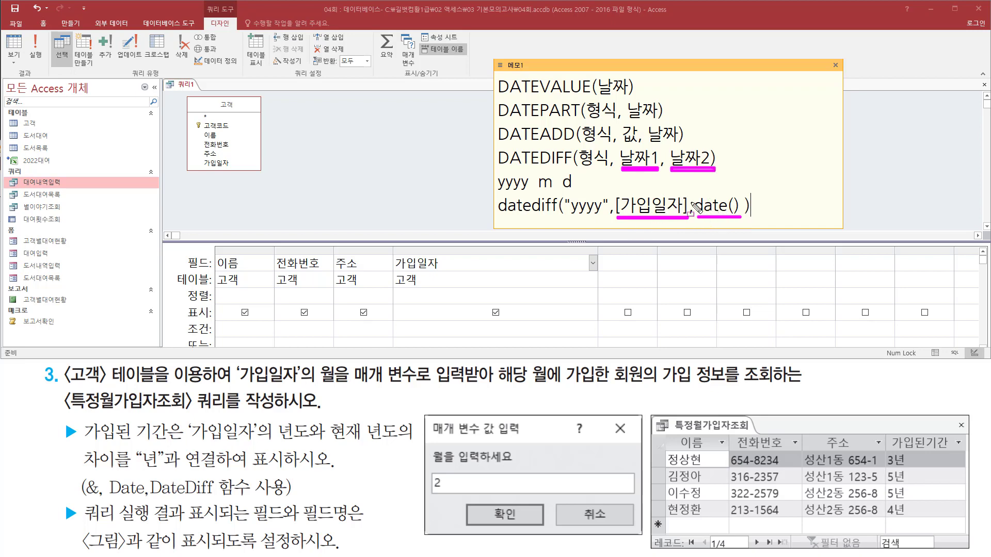
left_click_drag(568, 217, 601, 218)
key("Escape")
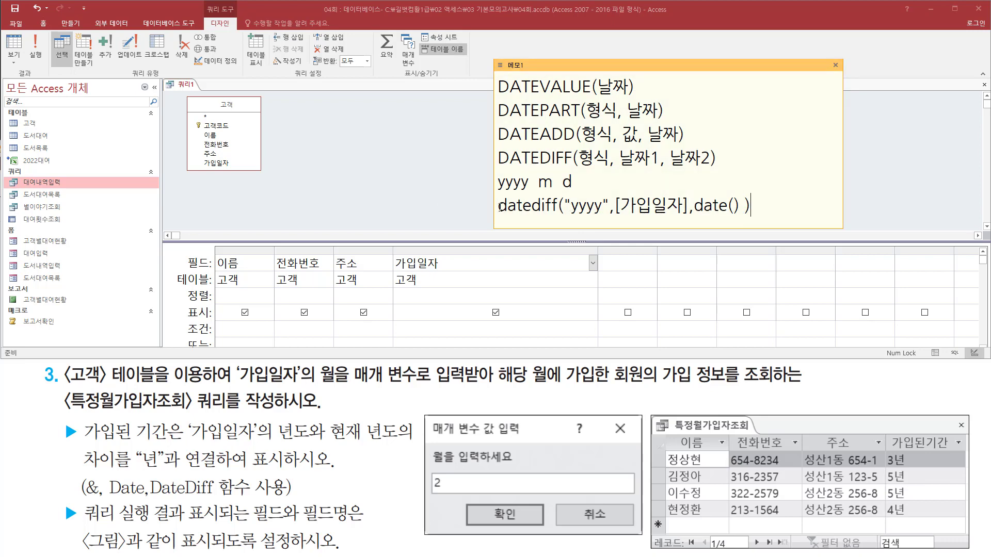
- Replace the 가입일자 field in the query grid with the memo's expression as 가입된기간:datediff("yyyy",[가입일자],date() )
left_click_drag(499, 208, 799, 207)
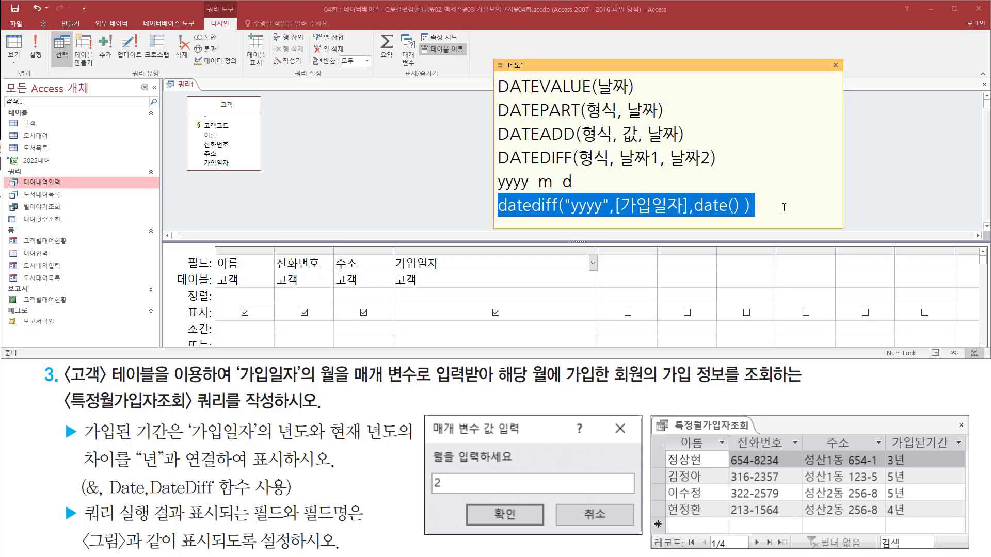
left_click_drag(454, 263, 354, 267)
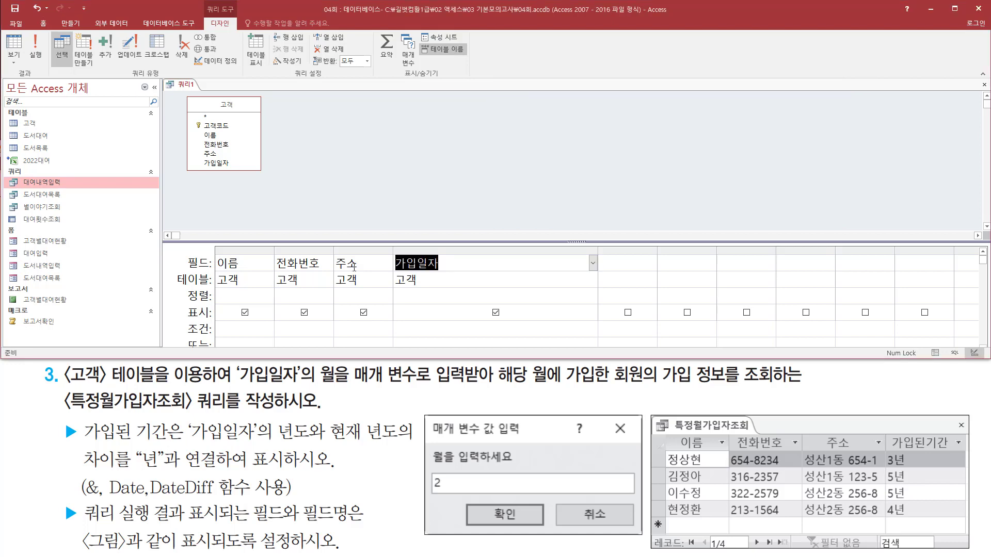
left_click_drag(893, 435, 952, 451)
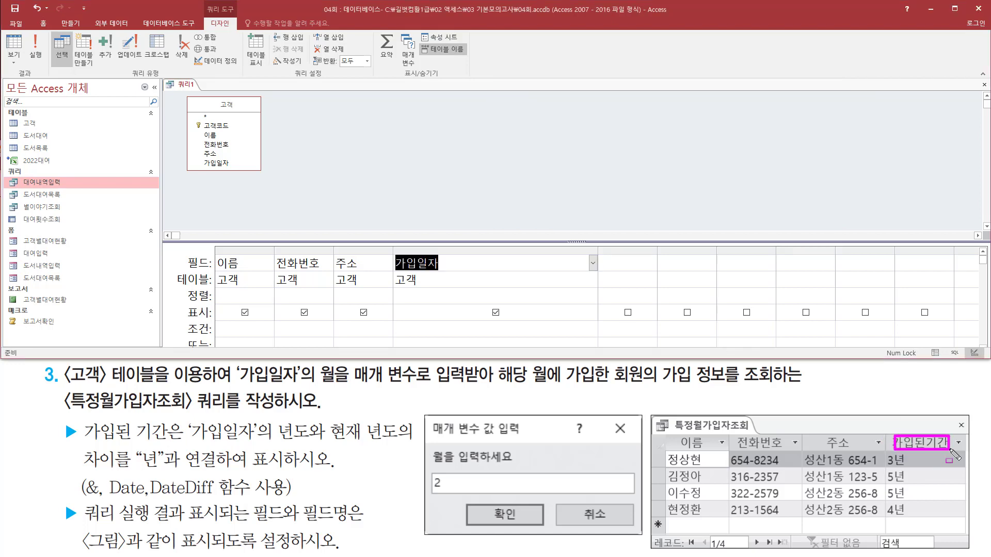
key("Escape")
left_click_drag(458, 262, 293, 259)
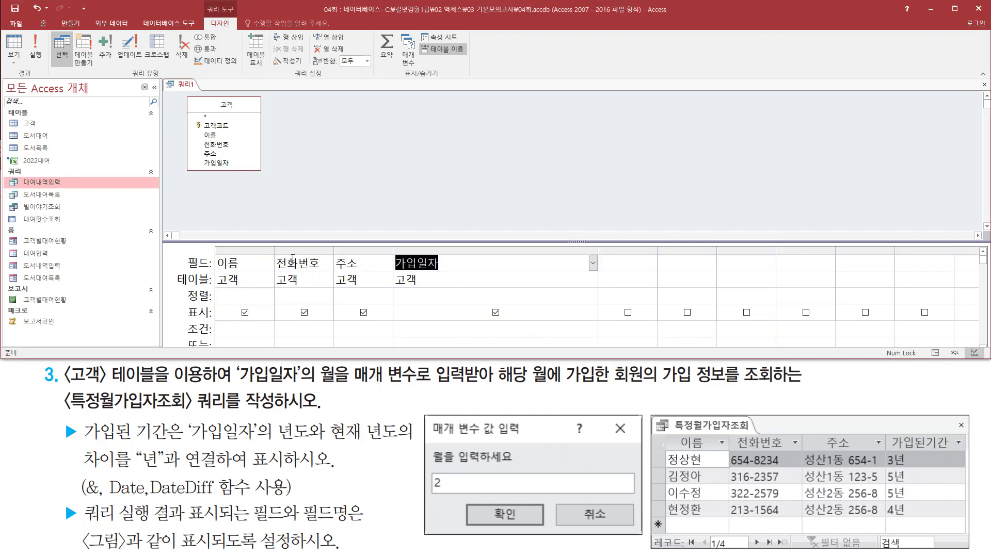
type("강")
type("입된기가")
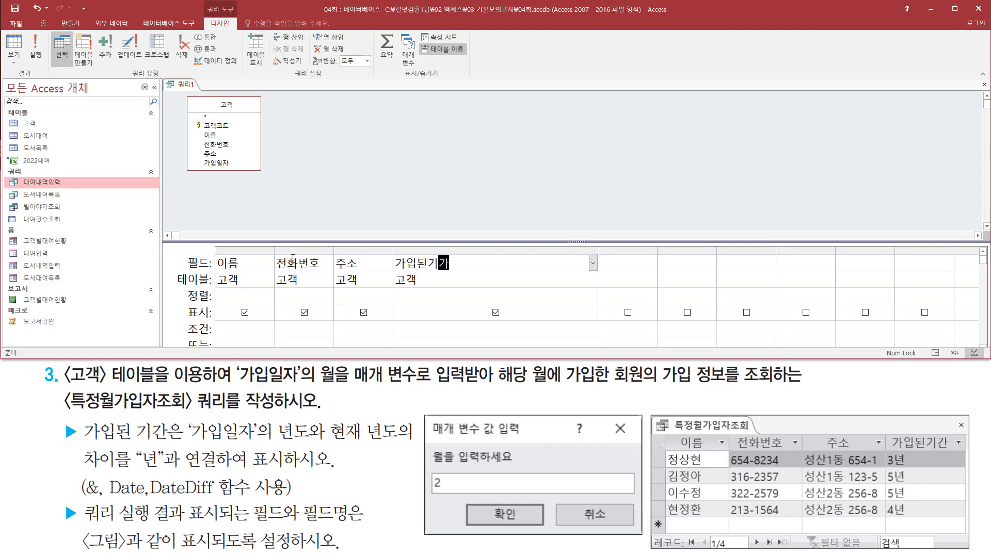
type(":")
type("datediff(\\\"yyyy\\\",[가입일자],date() )")
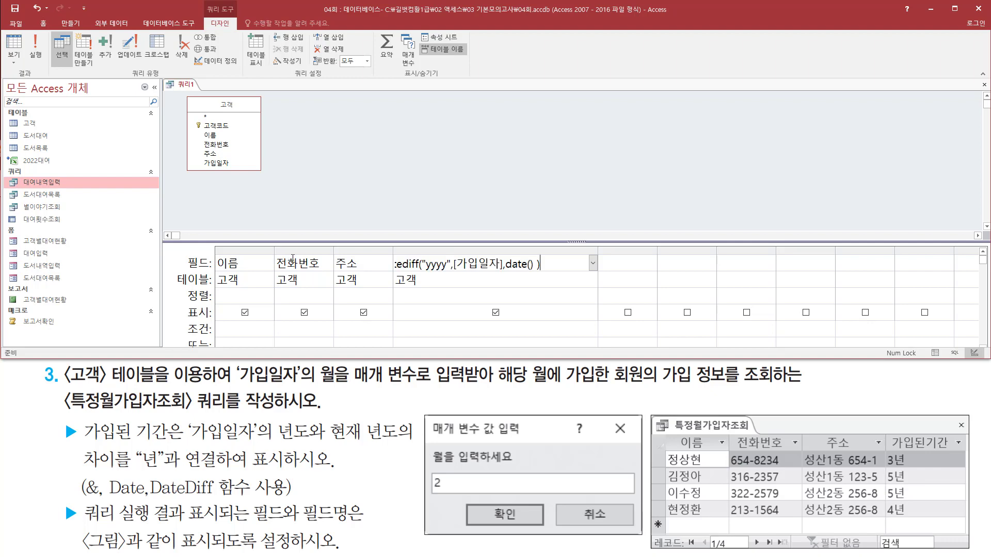
key("shift+Home")
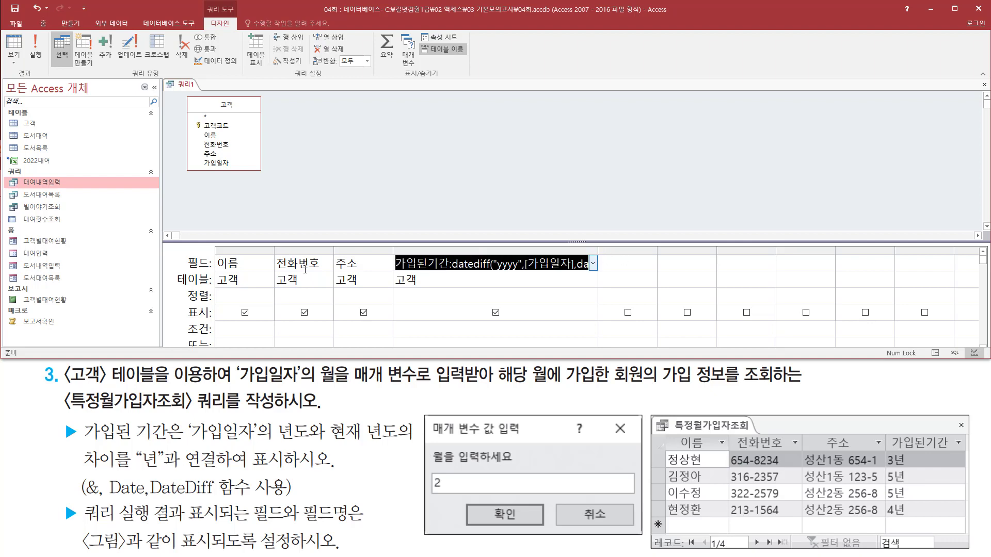
- Widen the 가입된기간 column in the query grid to fit its whole DateDiff expression and commit the expression
left_click_drag(597, 252, 631, 252)
left_click(577, 266)
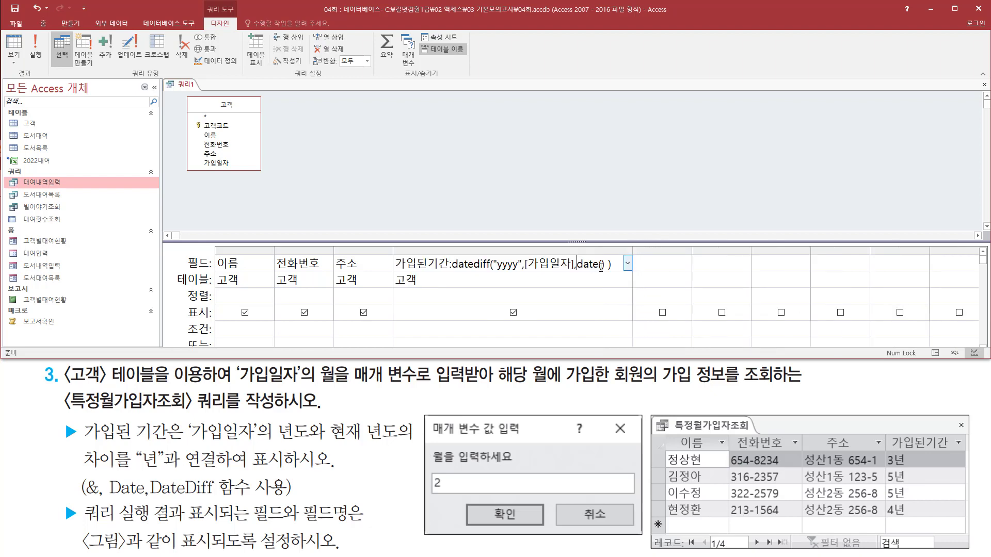
left_click(596, 296)
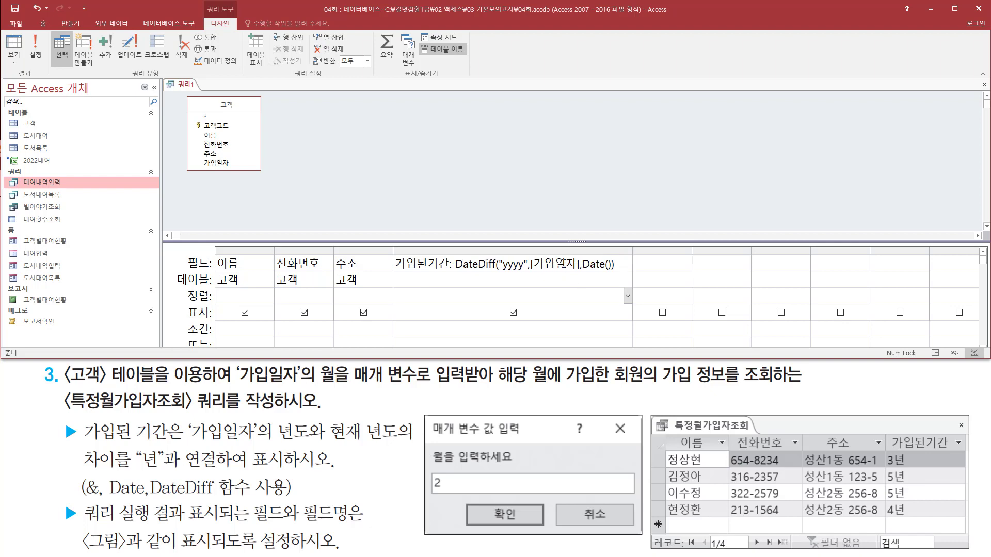
left_click(562, 265)
left_click(562, 281)
- Run the query and compare its 가입된기간 values with the format in the task's sample result
left_click(35, 45)
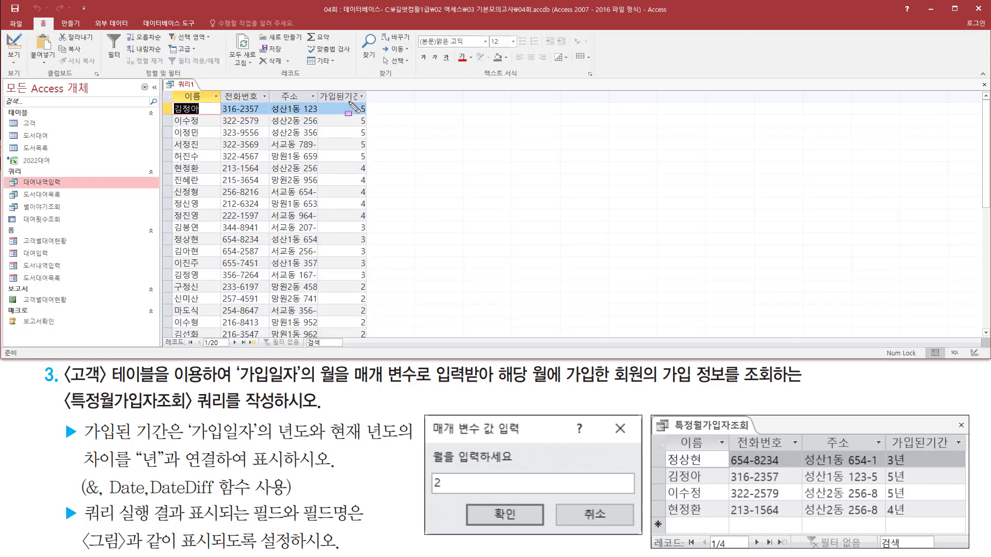
mouse_move(351, 103)
left_mouse_down()
mouse_move(368, 347)
mouse_move(378, 345)
left_mouse_up()
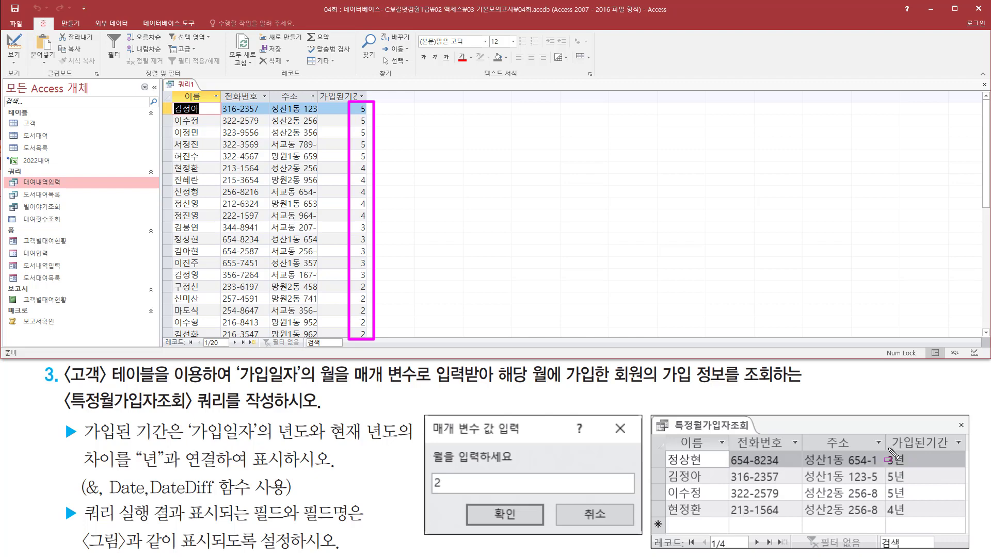
mouse_move(888, 448)
left_mouse_down()
mouse_move(912, 532)
mouse_move(910, 521)
left_mouse_up()
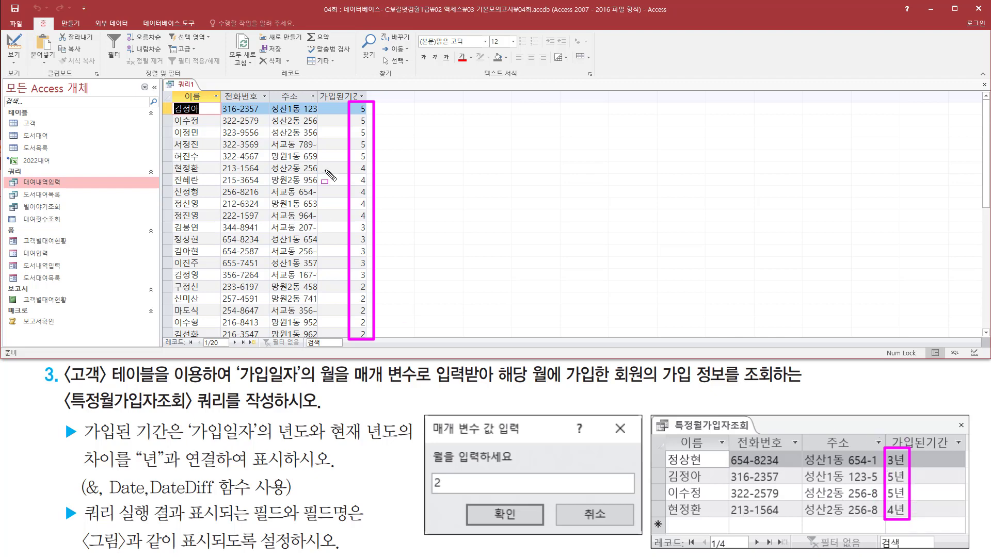
key("Escape")
- Return the query to design view, append & "년" to the 가입된기간 expression and widen its grid column to fit
right_click(187, 87)
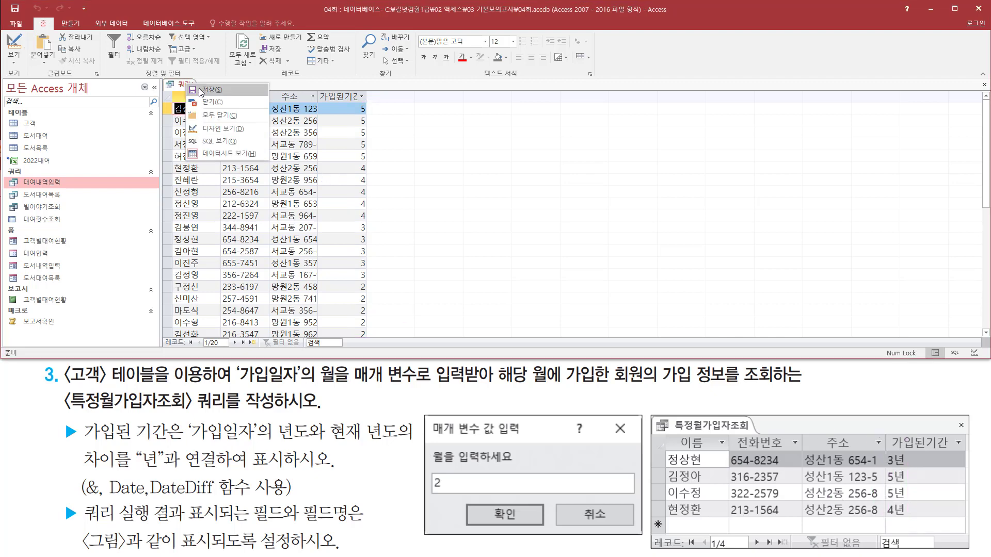
left_click(232, 129)
left_click(620, 263)
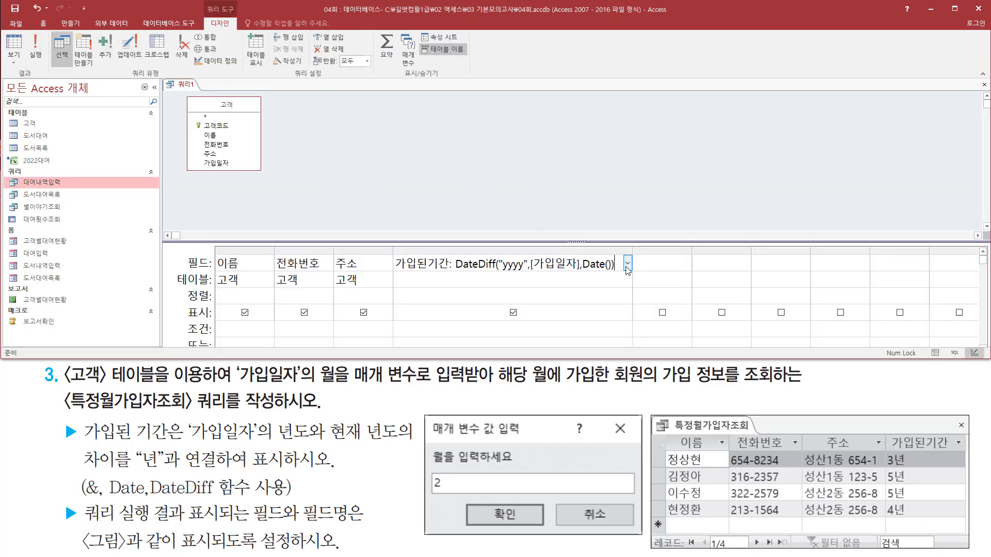
type("&")
key("BackSpace")
type("&")
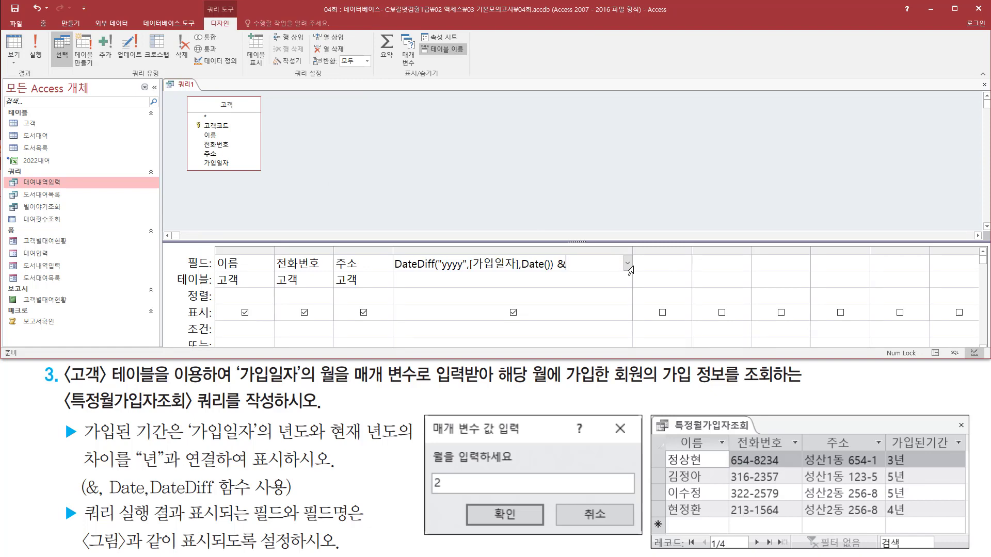
type(" \"sus")
key("BackSpace")
key("BackSpace")
type("년")
left_click_drag(633, 250, 668, 252)
left_click(611, 279)
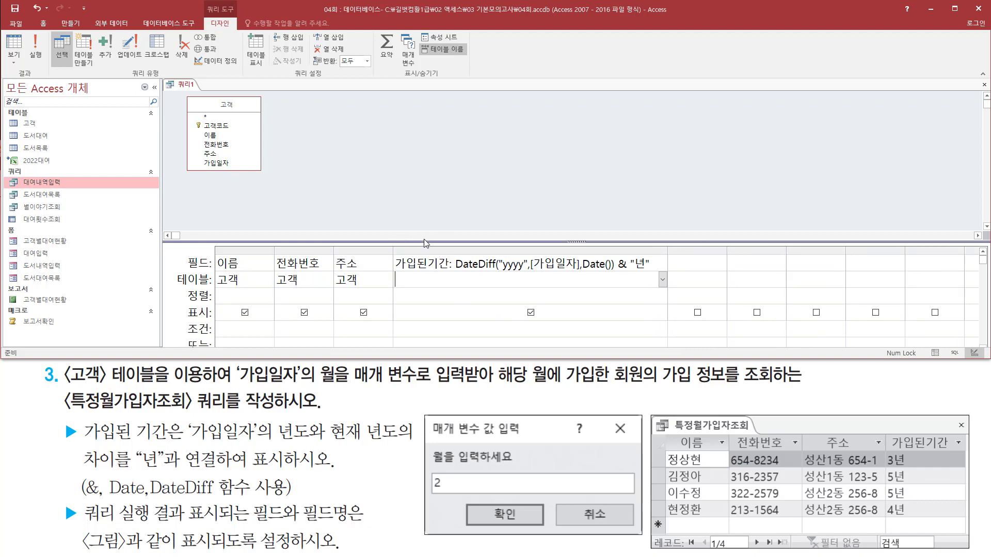
- Run the query again and check the 가입된기간 values and heading against the sample result
left_click(35, 47)
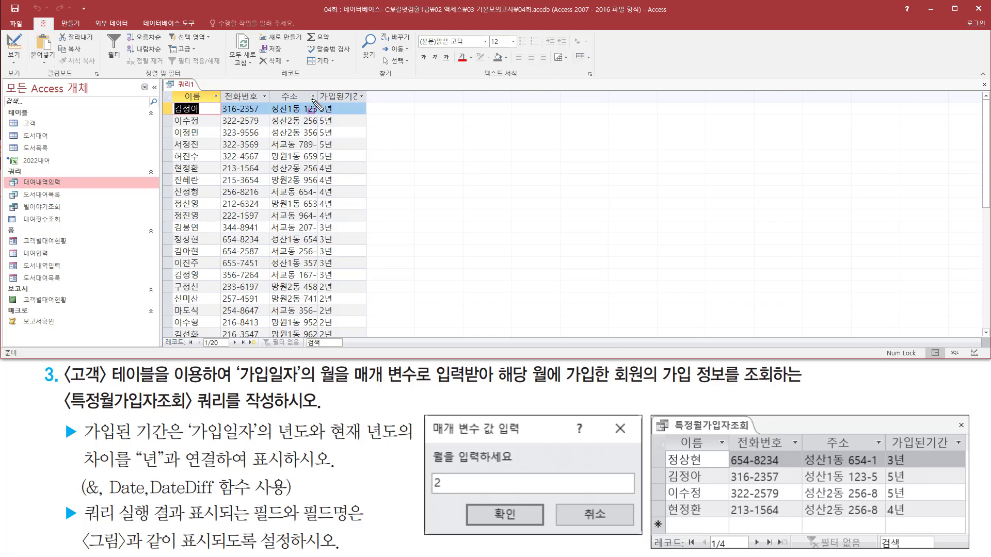
mouse_move(313, 100)
left_mouse_down()
mouse_move(343, 242)
mouse_move(346, 340)
left_mouse_up()
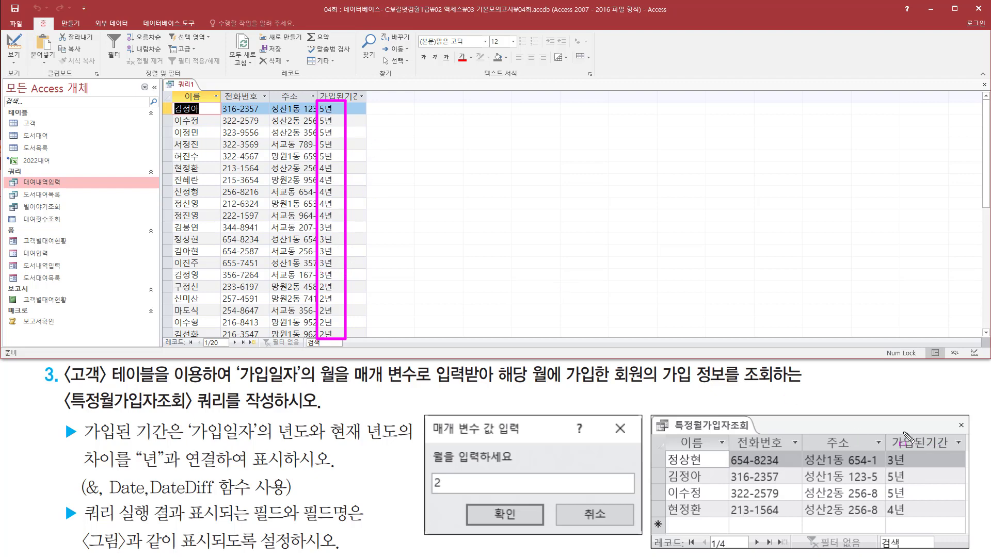
left_click_drag(891, 430, 962, 453)
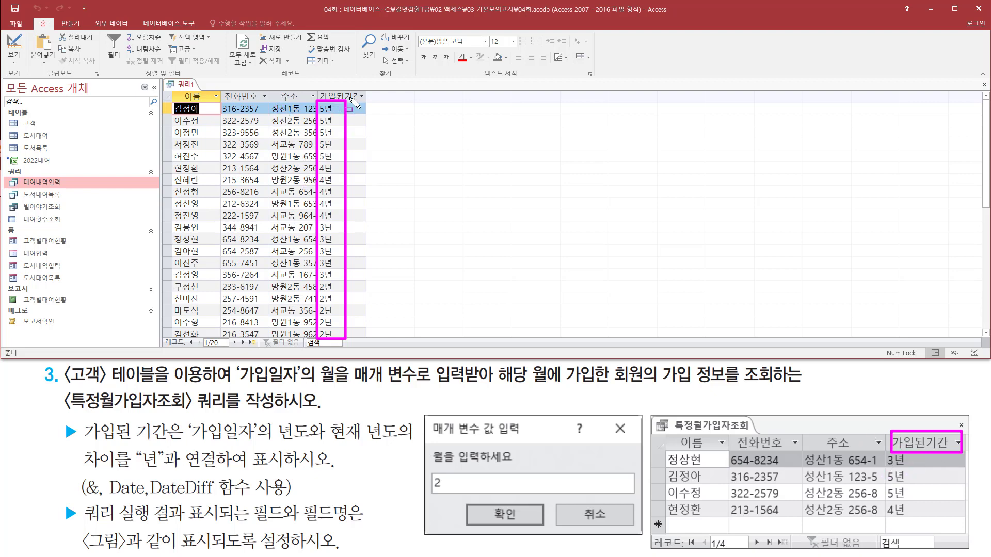
key("Escape")
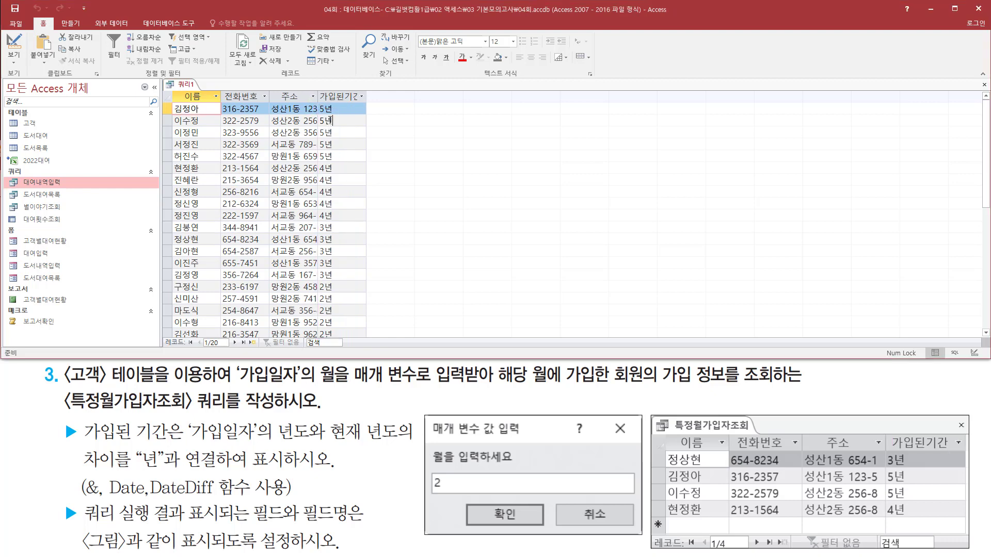
- Fit the widths of the 주소 and 가입된기간 columns in the query result to their contents
key("Down")
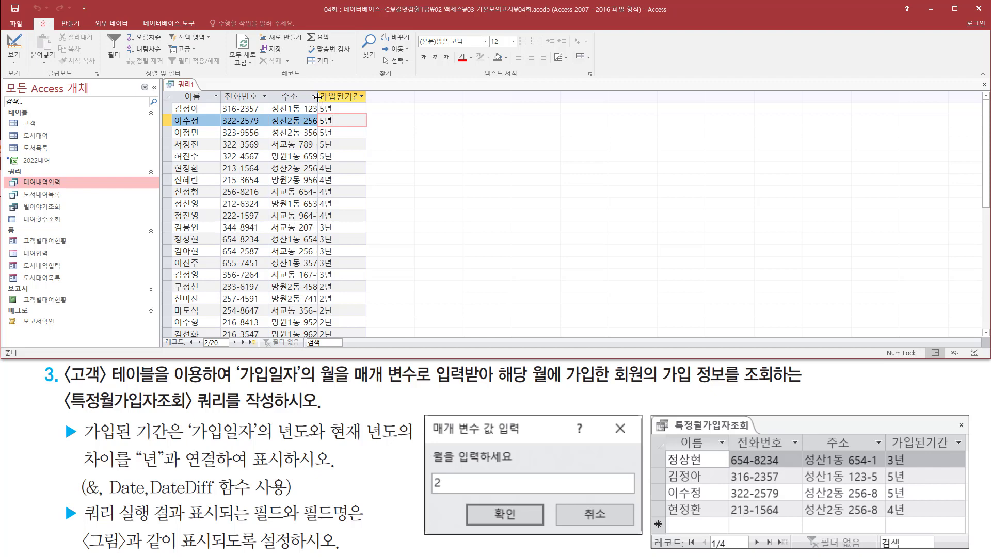
double_click(317, 96)
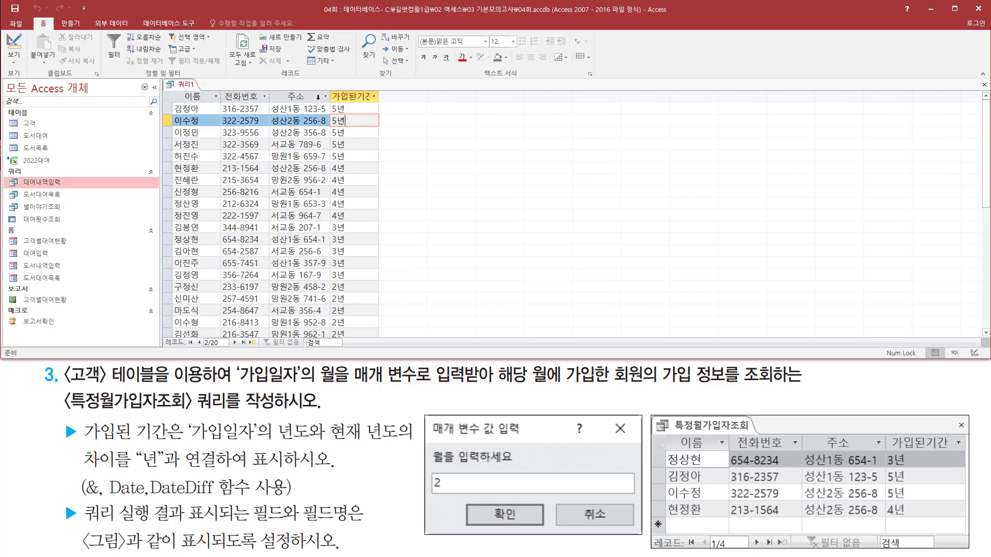
double_click(381, 96)
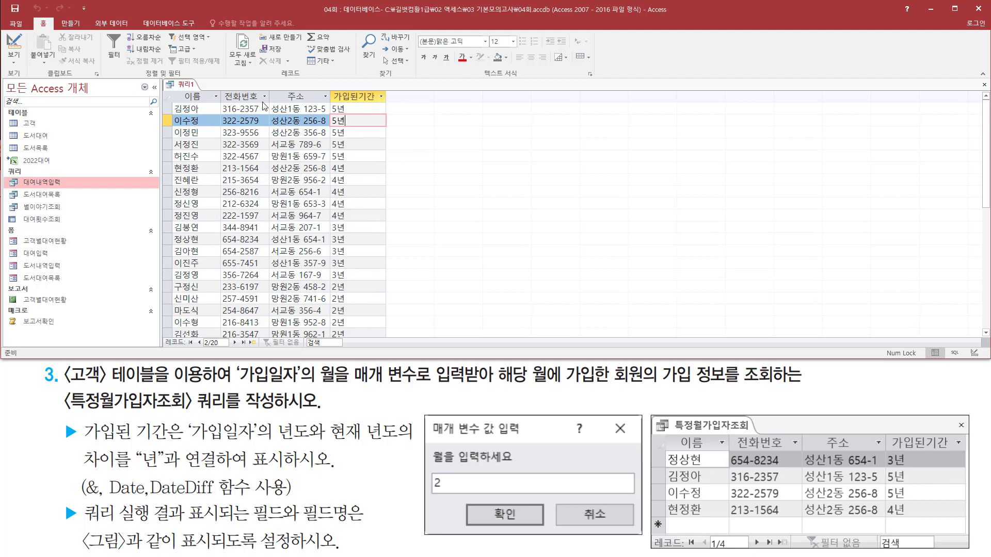
- Review the full query result against the task's requirement to filter members by the month of 가입일자
left_click_drag(173, 87, 388, 341)
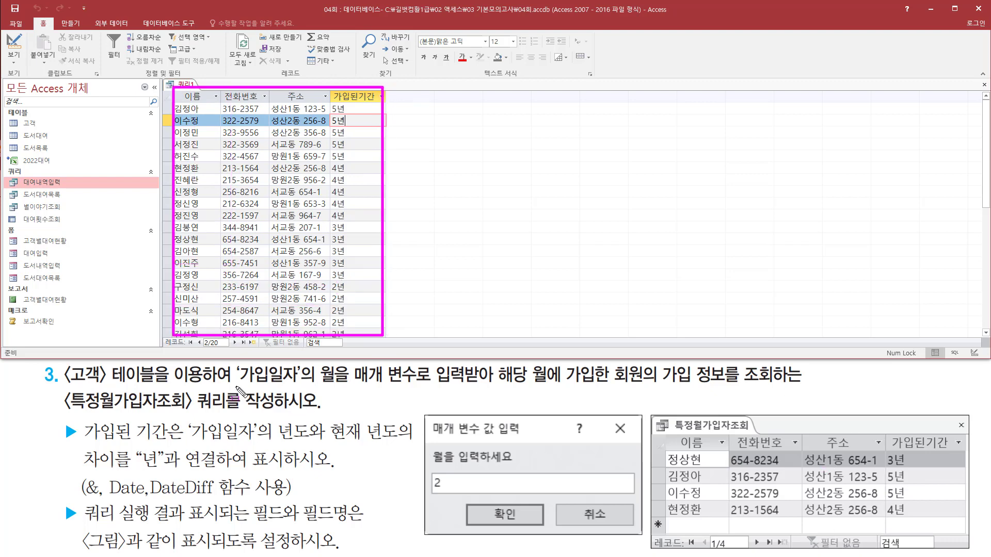
left_click_drag(236, 386, 304, 385)
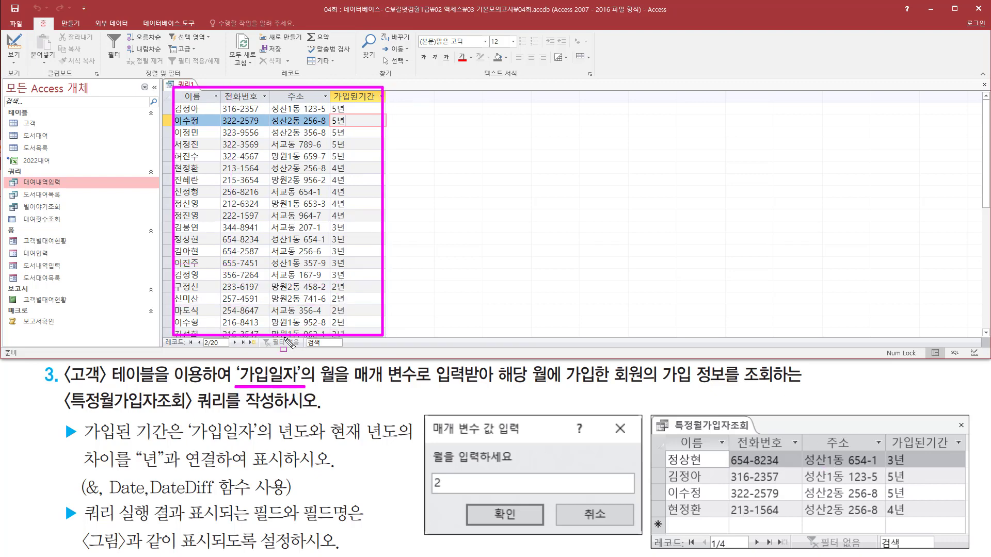
- Return the open query from its datasheet to Design View
mouse_move(314, 362)
left_mouse_down()
mouse_move(356, 391)
mouse_move(527, 385)
left_mouse_up()
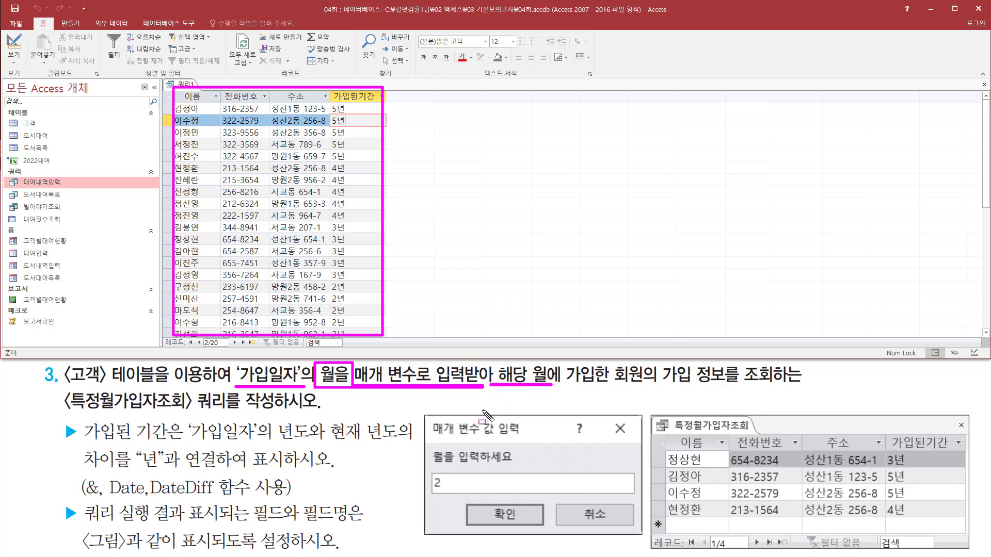
key("Escape")
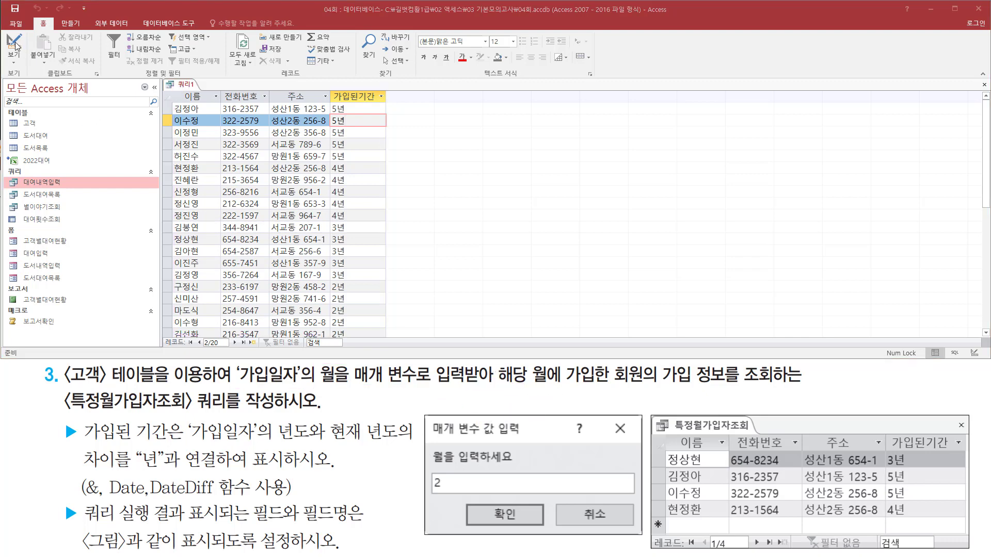
right_click(189, 85)
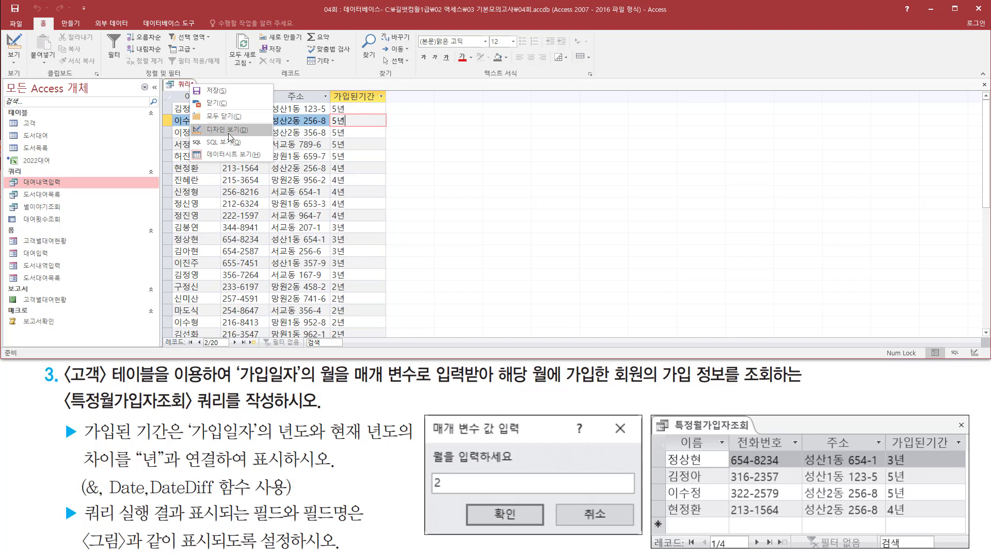
left_click(227, 130)
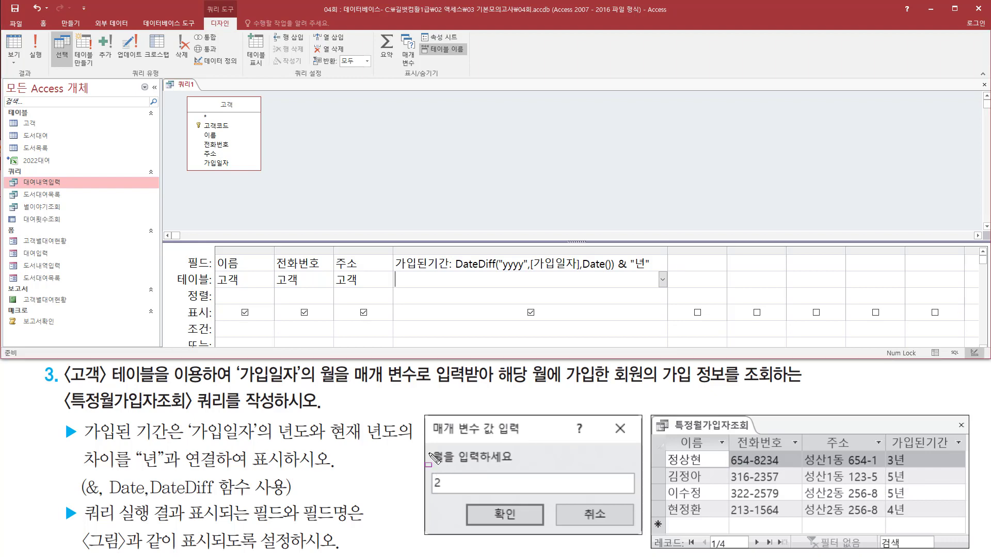
- Add the 가입일자 field from the 고객 table to the first empty column of the query grid
left_click_drag(429, 470, 455, 499)
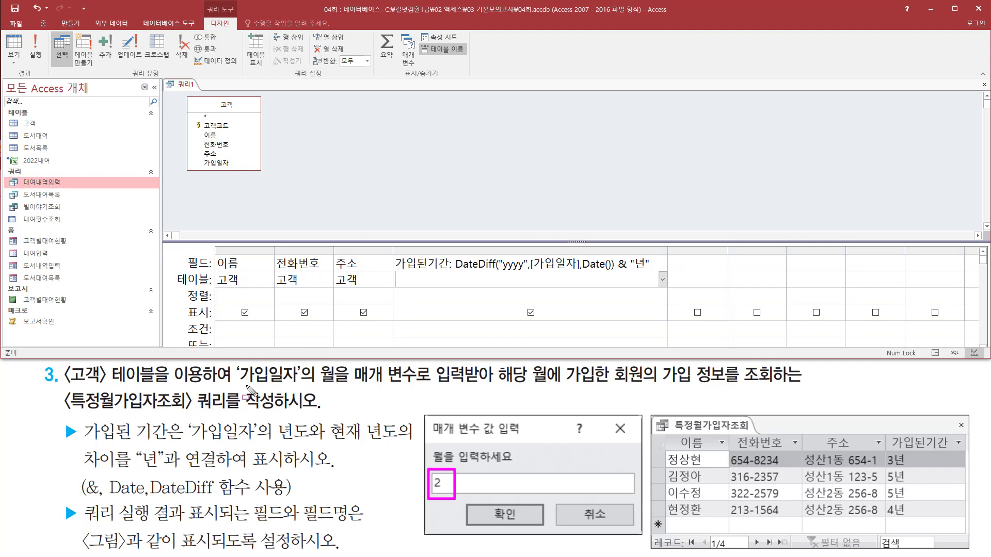
left_click_drag(236, 383, 303, 382)
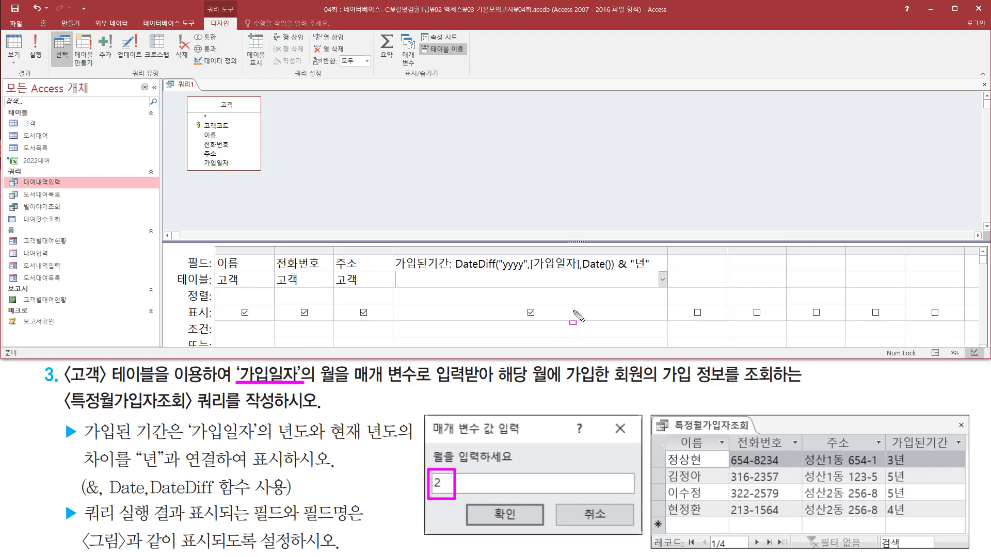
key("Escape")
left_click(676, 262)
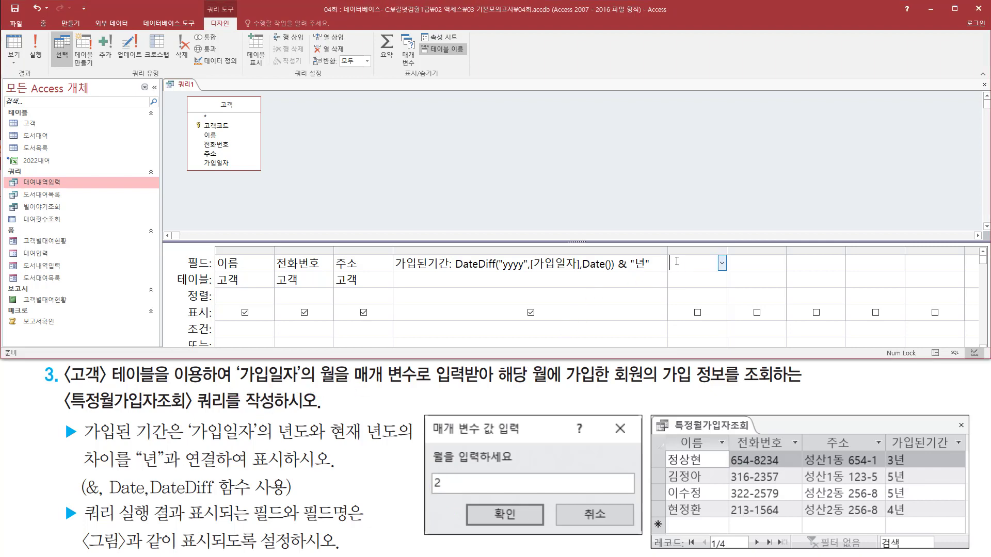
left_click(224, 162)
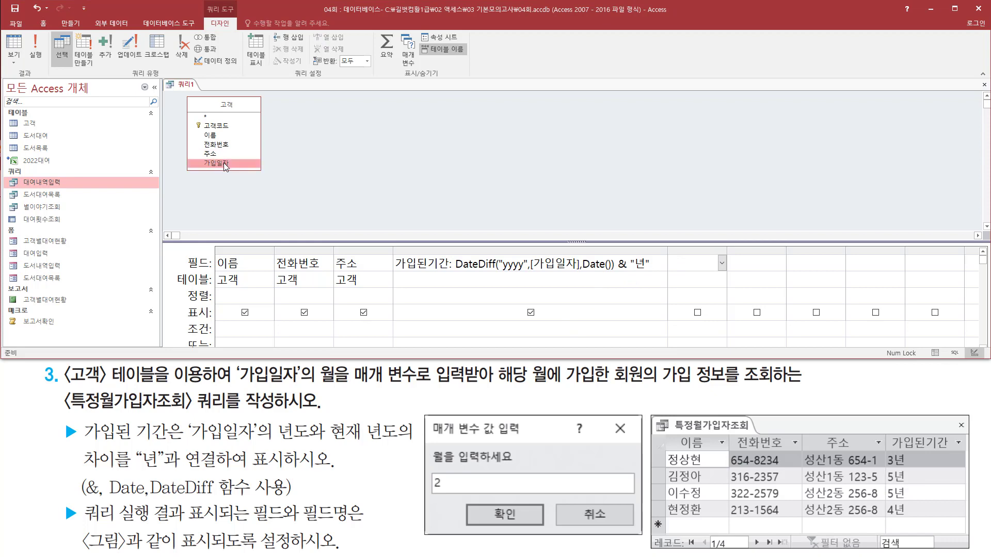
mouse_move(224, 163)
left_mouse_down()
mouse_move(692, 263)
mouse_move(707, 292)
mouse_move(726, 276)
left_mouse_up()
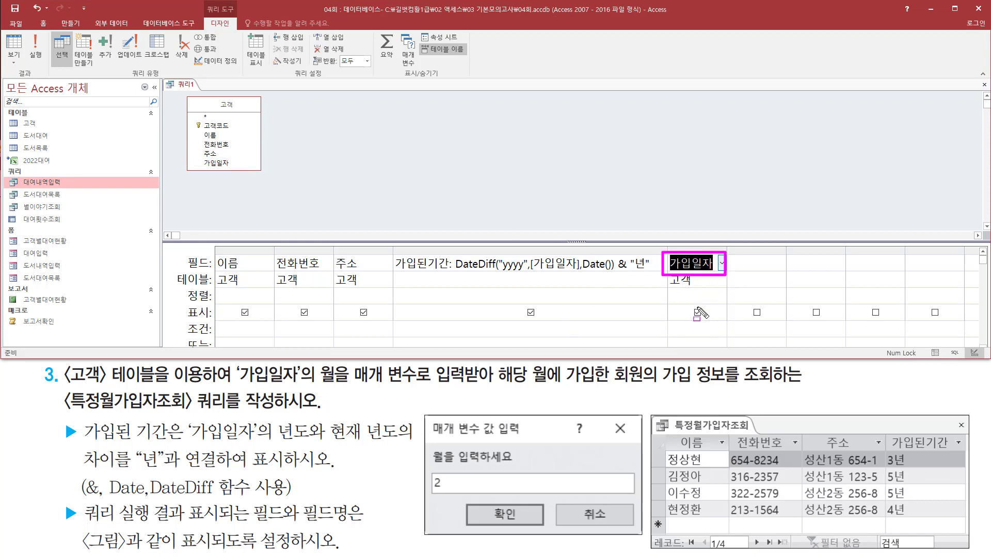
- Widen the 가입일자 column in the query design grid
left_click_drag(429, 446, 451, 498)
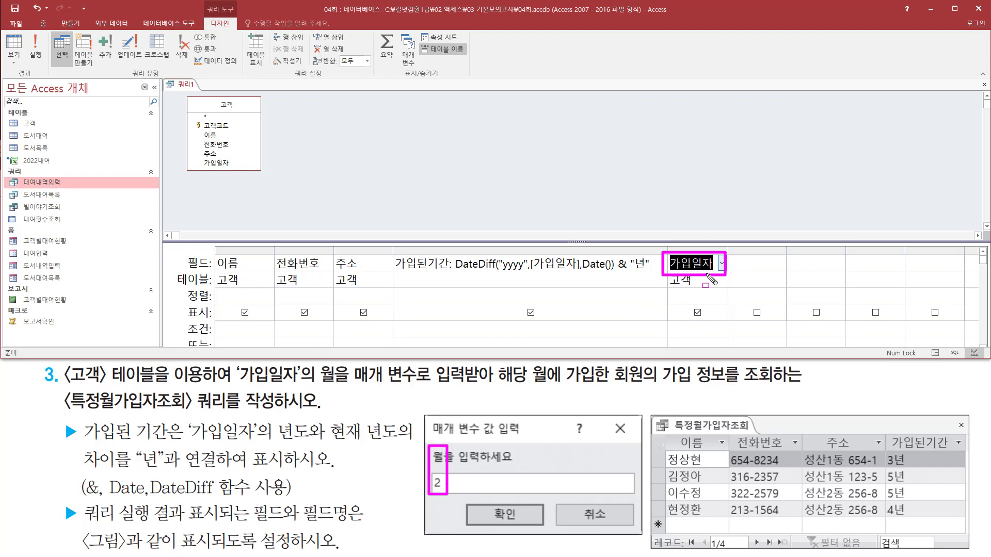
left_click_drag(694, 295, 701, 298)
key("Escape")
left_click(730, 254)
left_click_drag(729, 254, 783, 254)
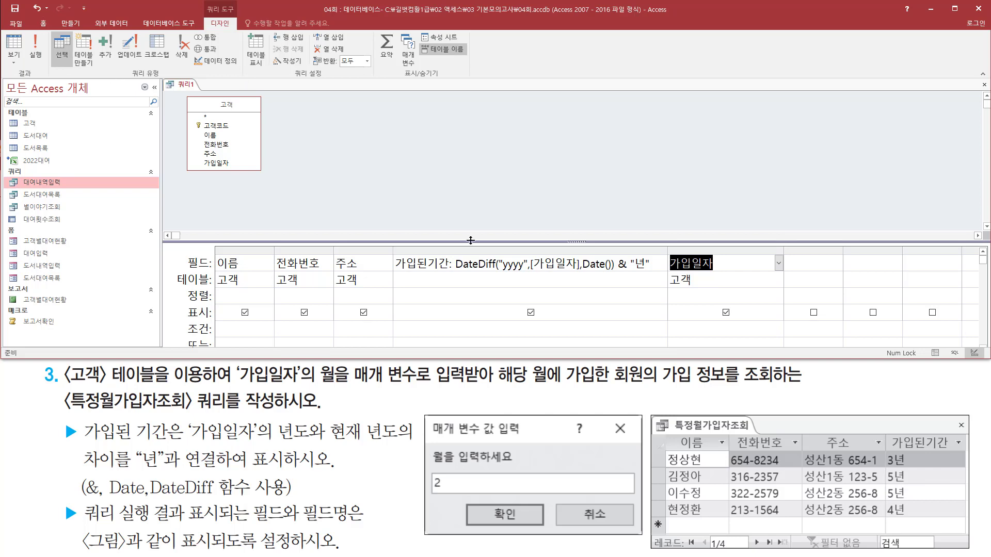
- Turn the 가입일자 field into the expression Month([가입일자]) and widen its column to fit
left_click(692, 265)
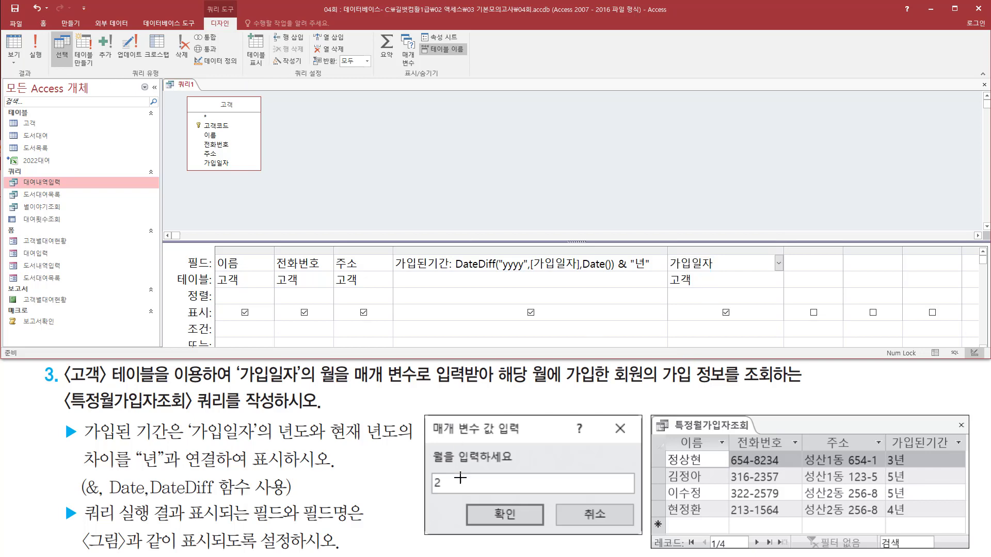
left_click_drag(428, 469, 446, 498)
key("Escape")
left_click(686, 263)
type("month(")
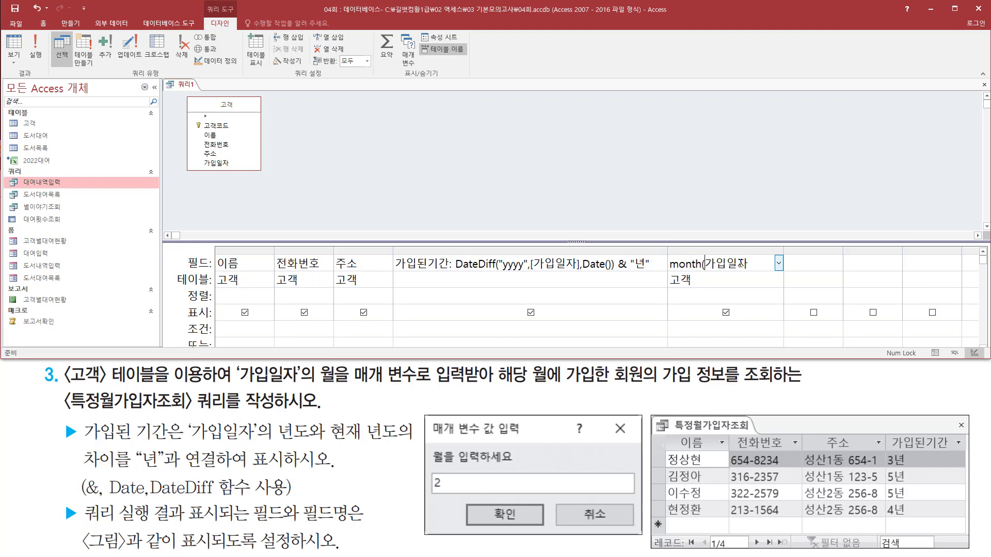
type("[")
key("Tab")
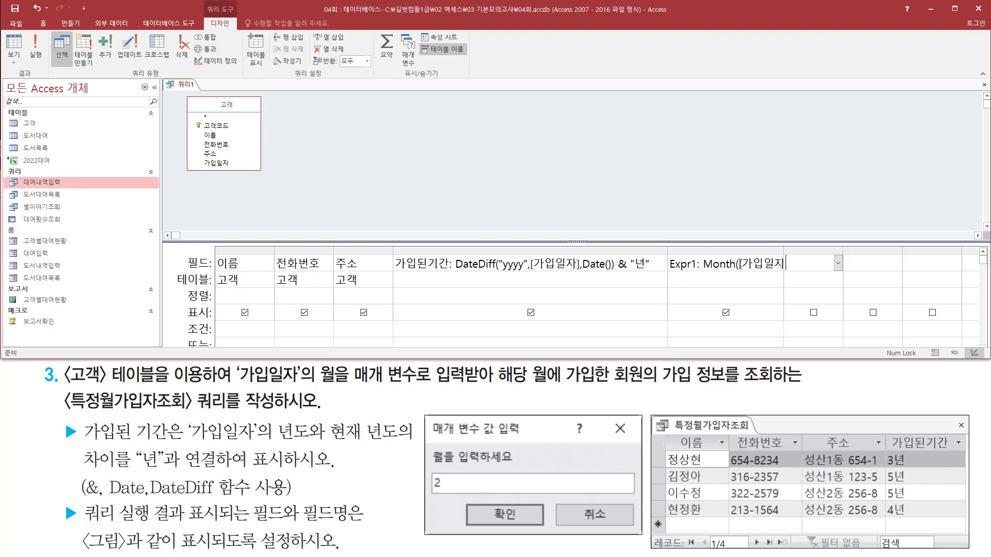
left_click_drag(785, 253, 815, 253)
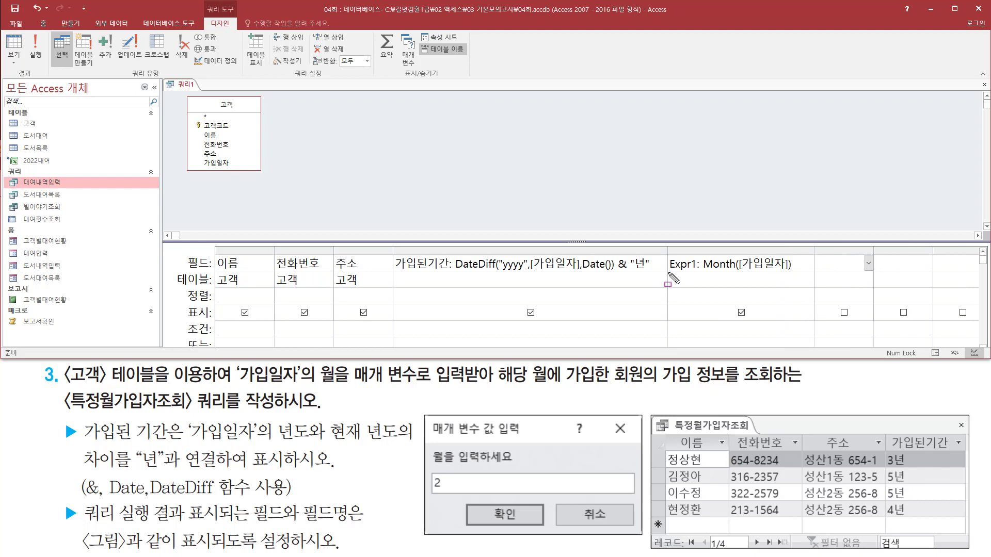
- Run the query and check the month values calculated from 가입일자
left_click_drag(669, 274, 698, 274)
key("Escape")
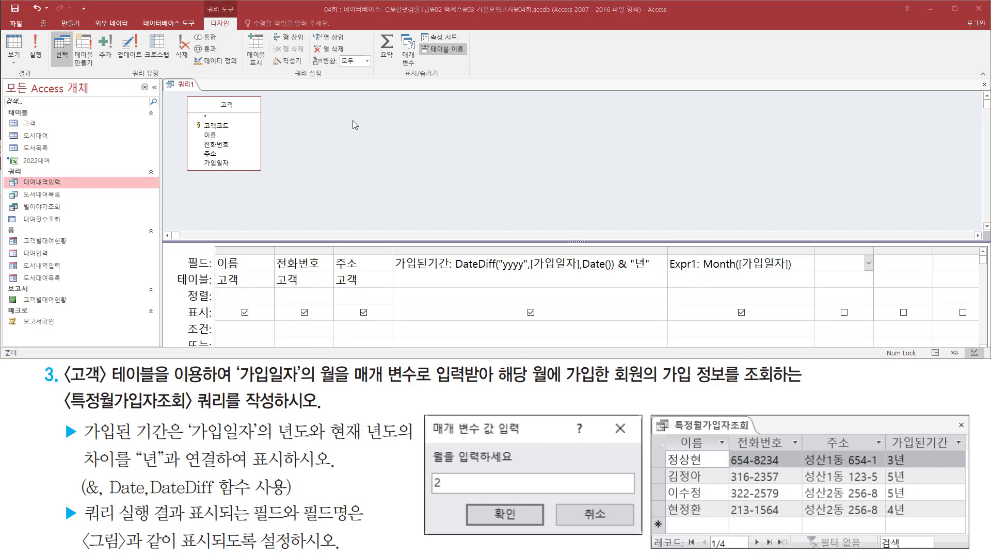
left_click(37, 54)
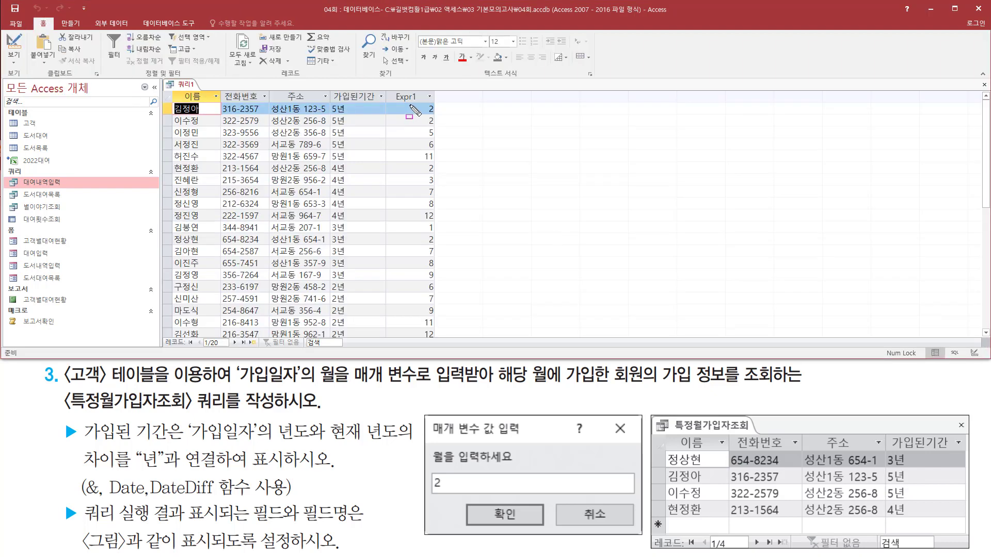
key("ctrl+2")
left_click_drag(414, 102, 443, 342)
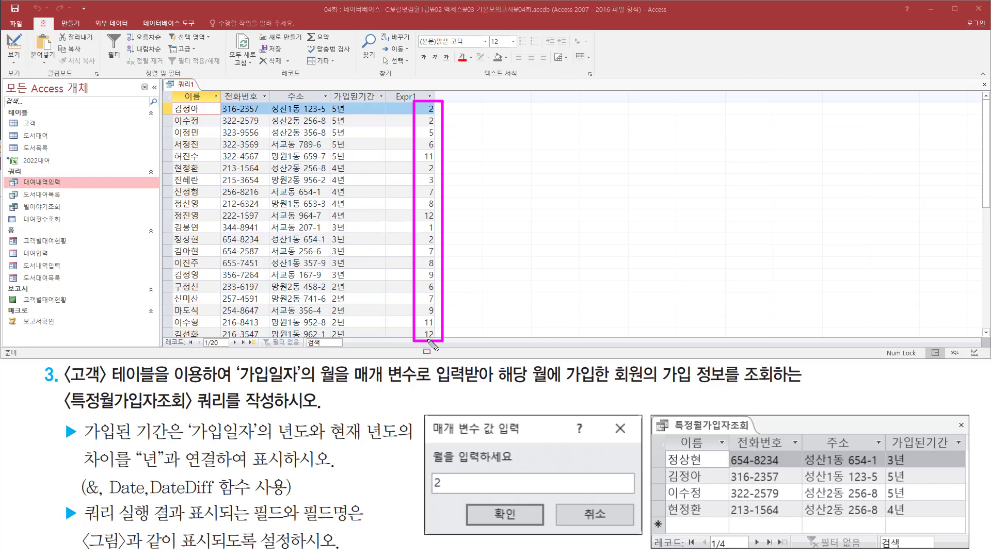
key("Escape")
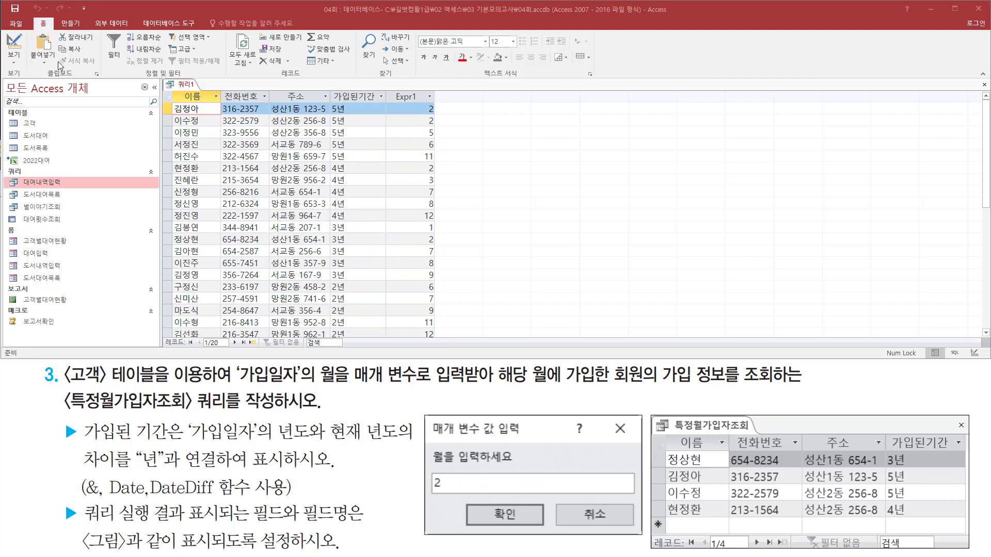
- In Design View, set the criteria of the Month([가입일자]) column to the parameter [월을 입력하세요]
right_click(189, 86)
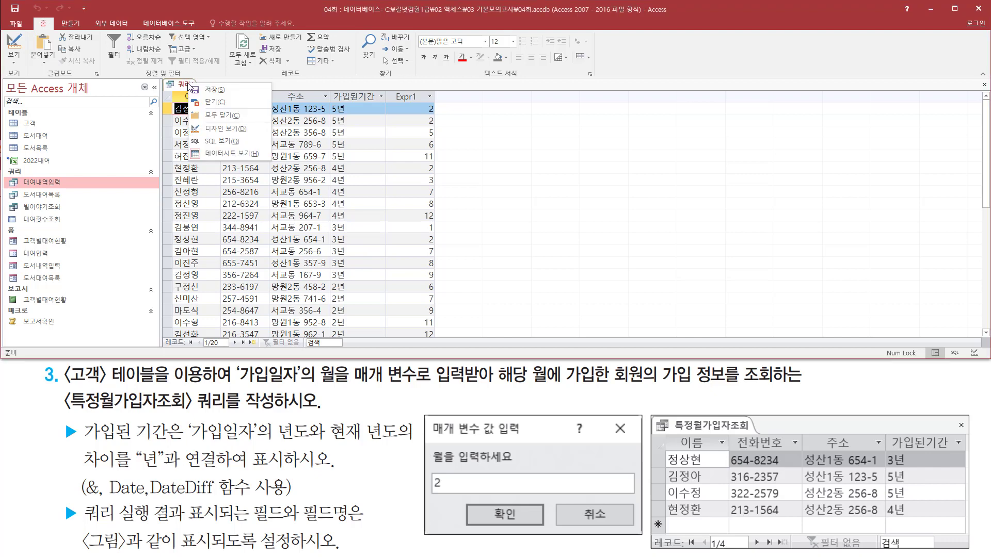
left_click(208, 130)
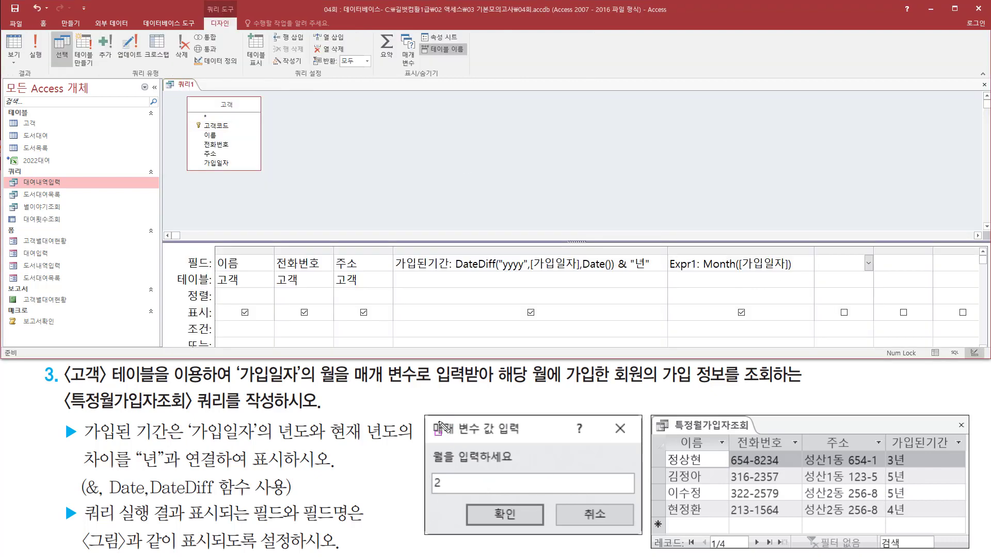
mouse_move(422, 414)
left_mouse_down()
mouse_move(611, 534)
mouse_move(642, 537)
left_mouse_up()
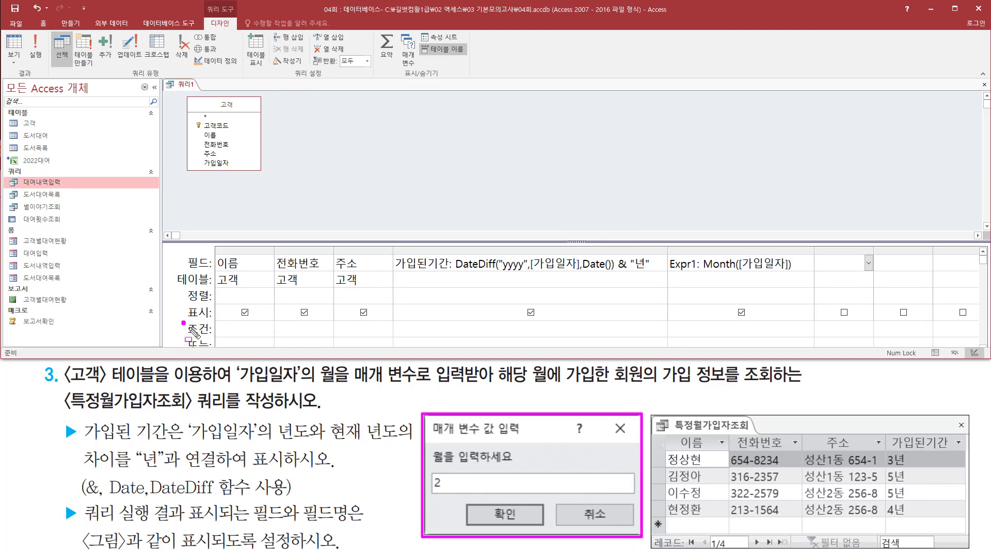
left_click_drag(182, 321, 219, 337)
left_click_drag(668, 320, 817, 338)
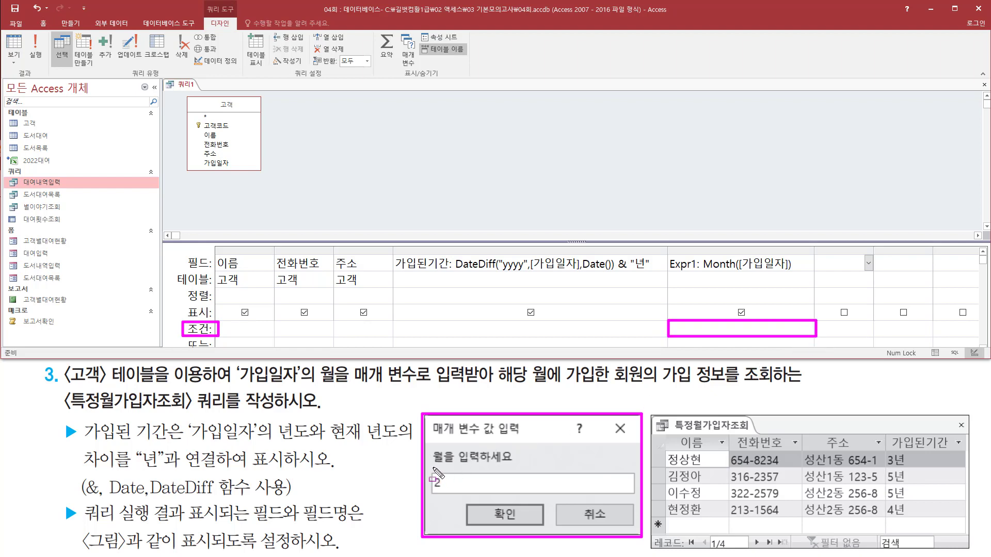
left_click_drag(434, 469, 517, 466)
left_click(692, 329)
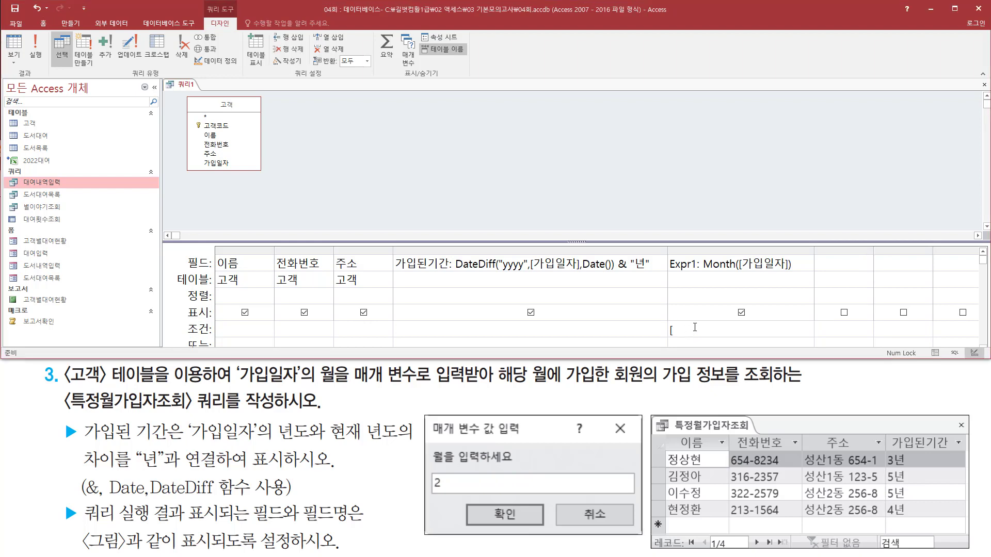
type("[월이")
type("ㄹ")
type(" 입력하세요")
left_click_drag(422, 416, 641, 537)
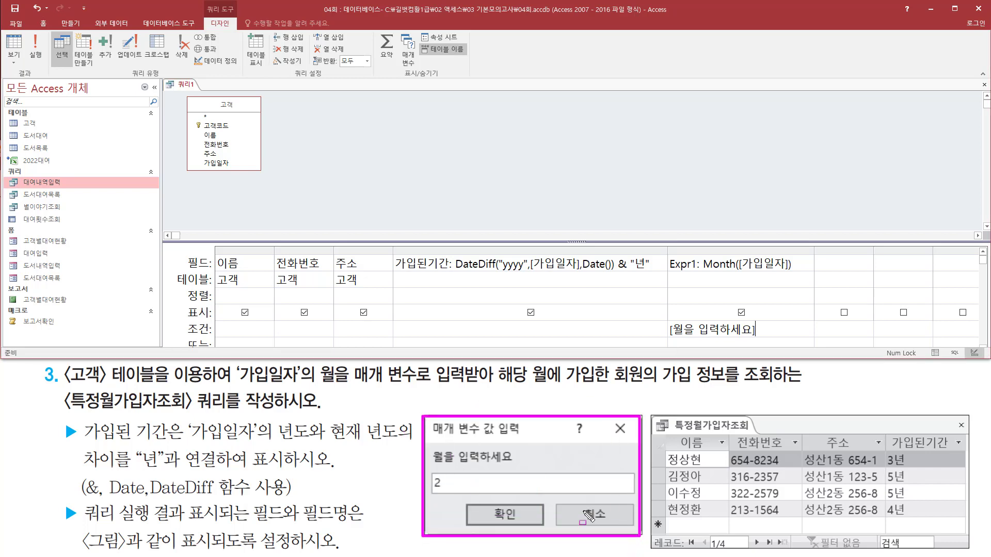
left_click_drag(430, 465, 518, 466)
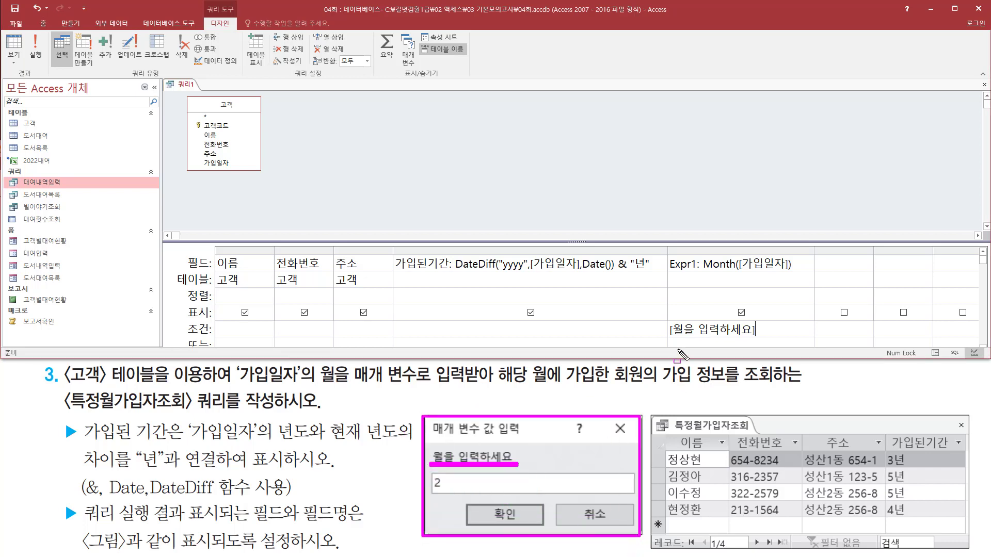
left_click_drag(674, 336, 754, 336)
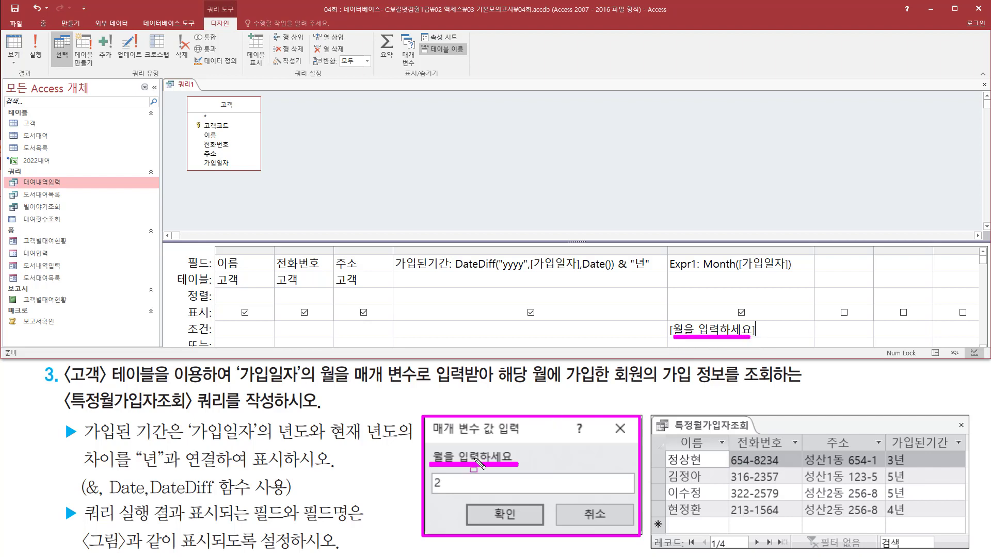
key("Escape")
left_click(296, 152)
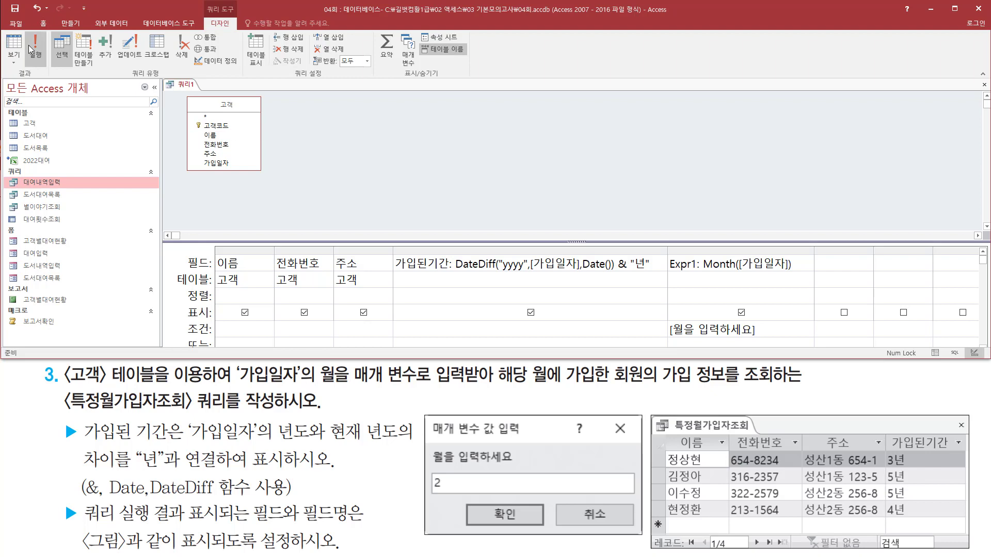
- Run the query with 2 as the month parameter to check the customers who joined in that month
left_click(39, 46)
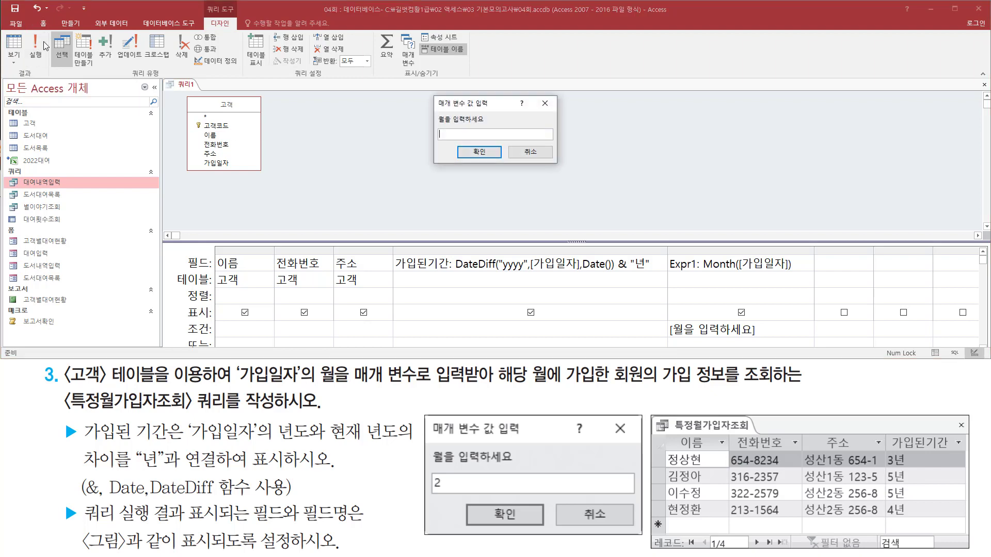
mouse_move(432, 94)
left_mouse_down()
mouse_move(471, 161)
mouse_move(559, 164)
left_mouse_up()
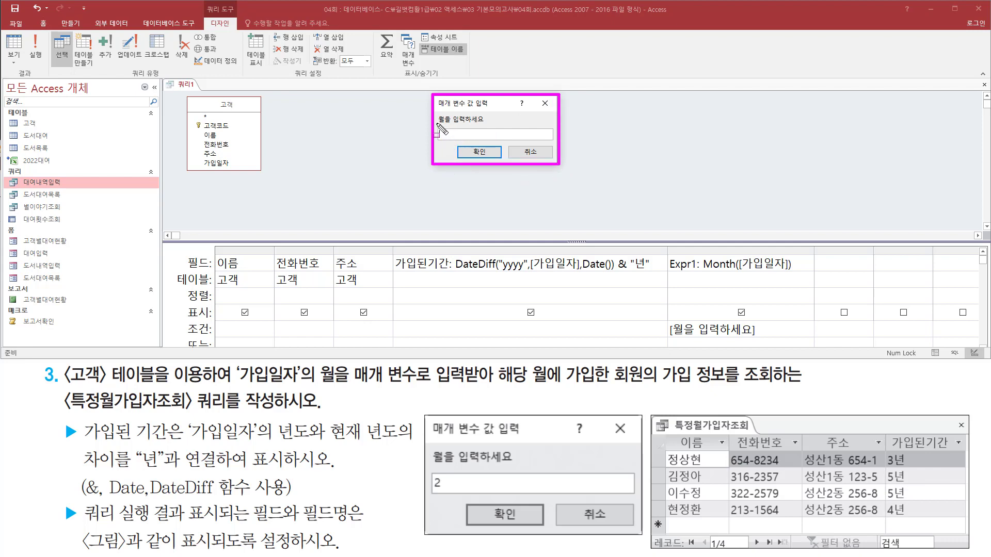
left_click_drag(438, 125, 486, 124)
left_click_drag(434, 467, 516, 468)
key("Escape")
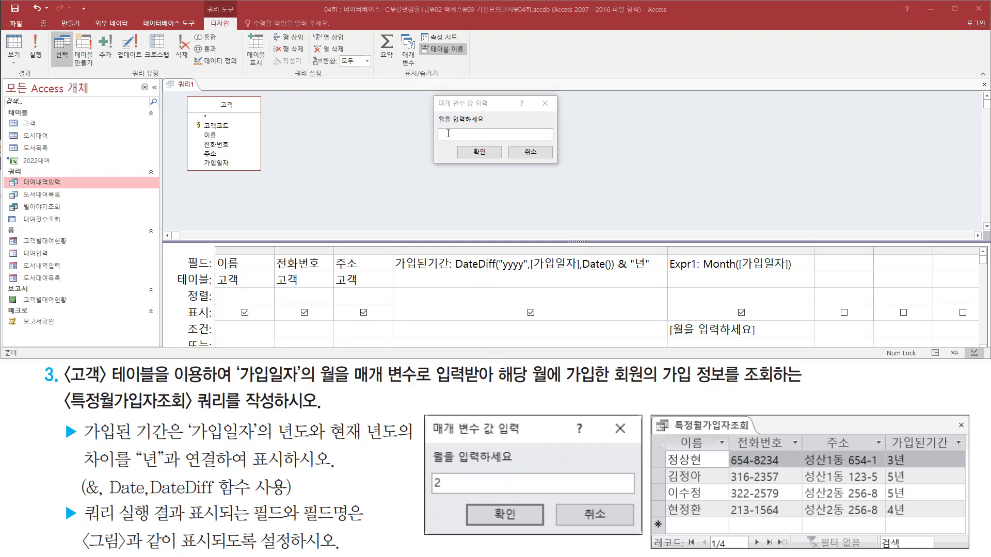
left_click(448, 133)
type("2")
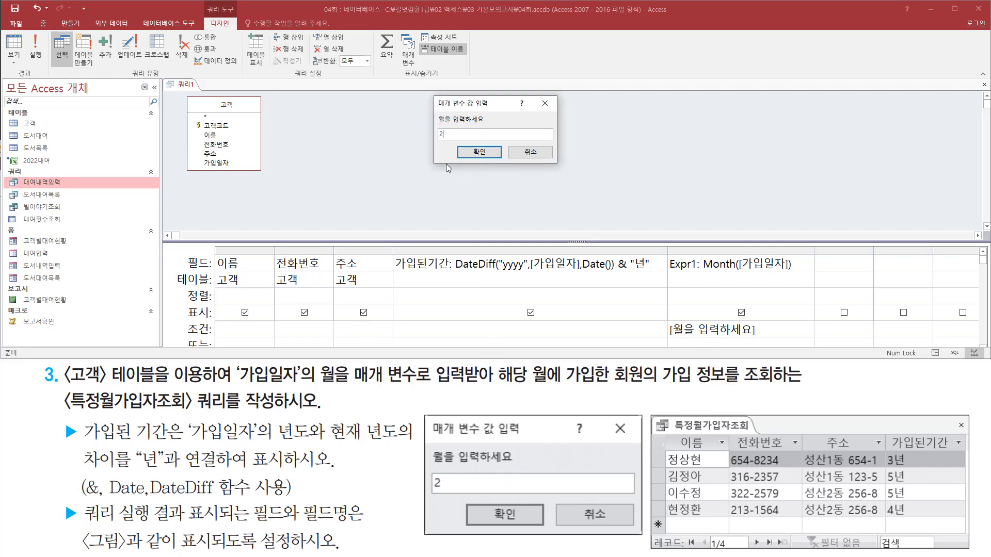
left_click_drag(429, 471, 452, 493)
mouse_move(652, 416)
left_mouse_down()
mouse_move(663, 463)
mouse_move(915, 555)
mouse_move(972, 554)
left_mouse_up()
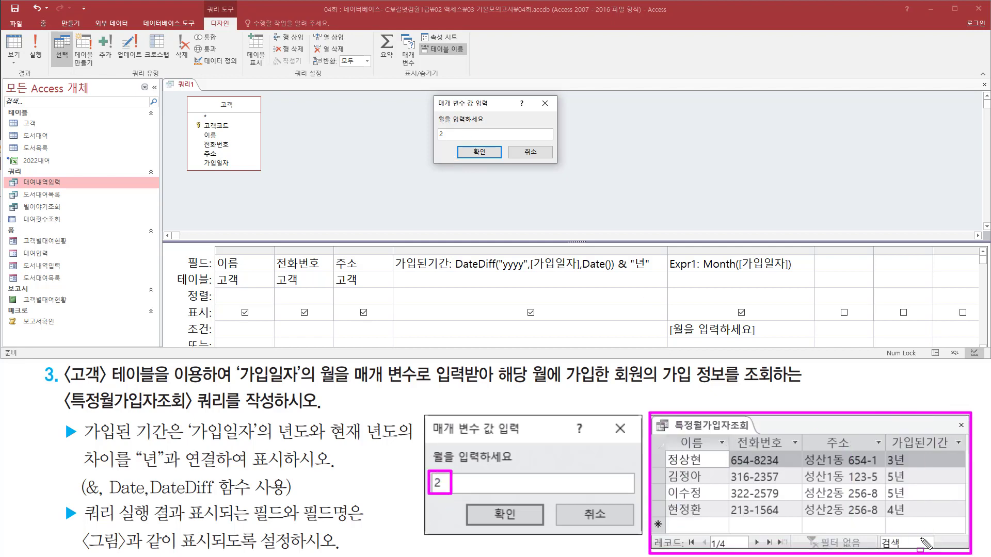
key("Escape")
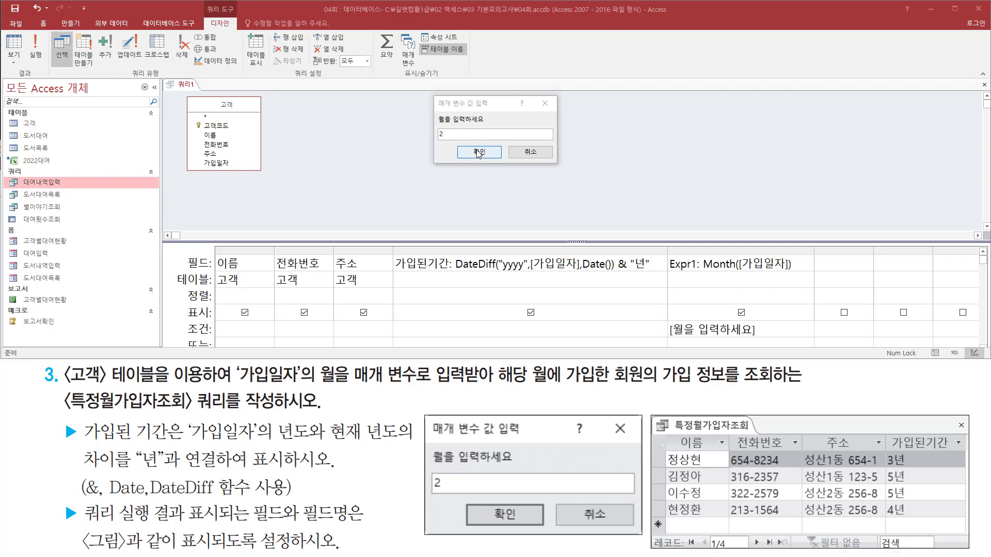
left_click(479, 153)
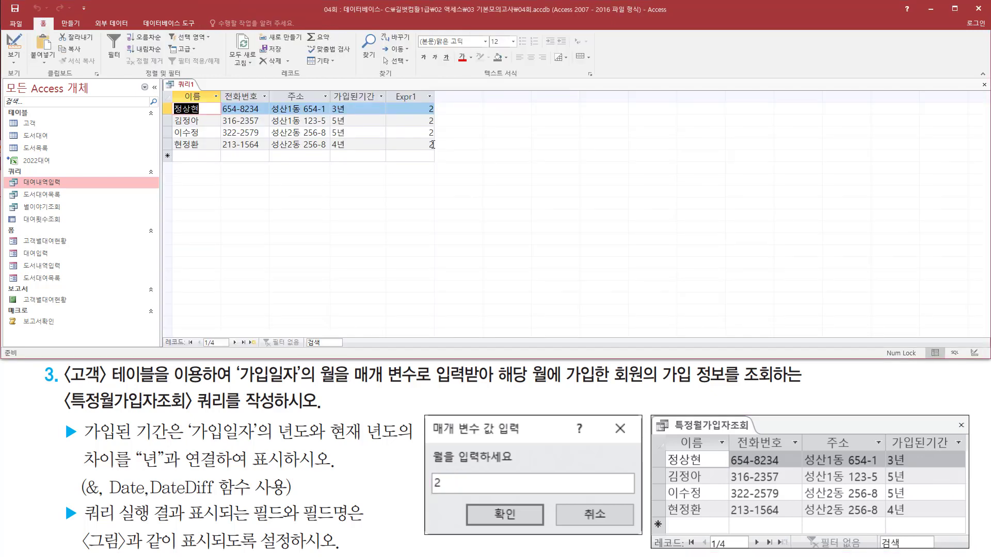
- Compare the query's columns and records with the expected 특정월가입자조회 result, checking the extra month column
left_click_drag(423, 100, 439, 152)
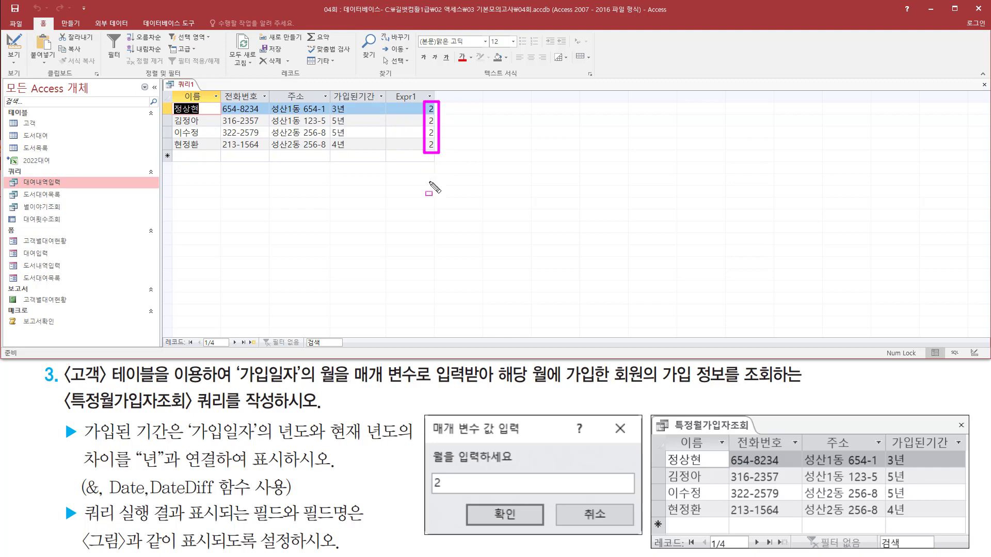
mouse_move(171, 87)
left_mouse_down()
mouse_move(302, 152)
mouse_move(387, 155)
left_mouse_up()
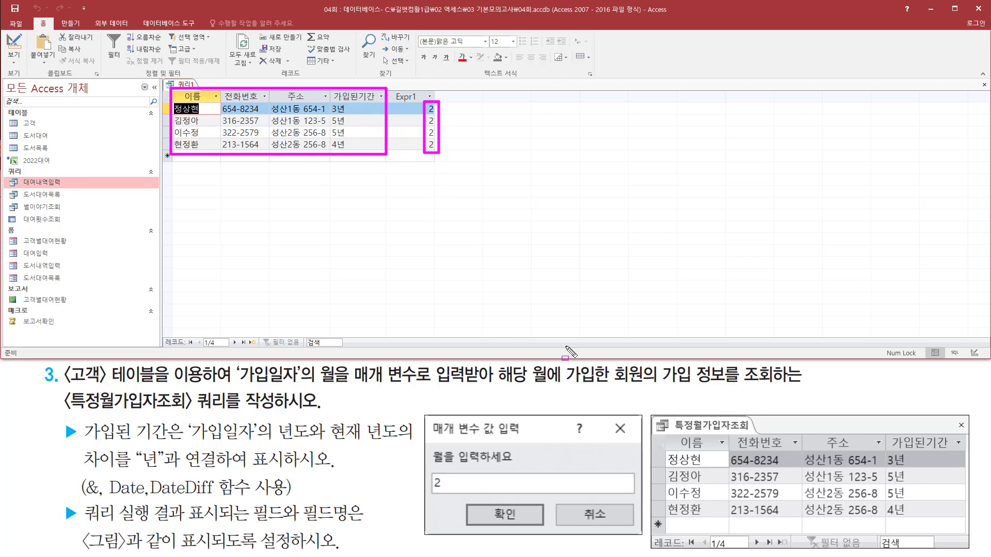
key("Escape")
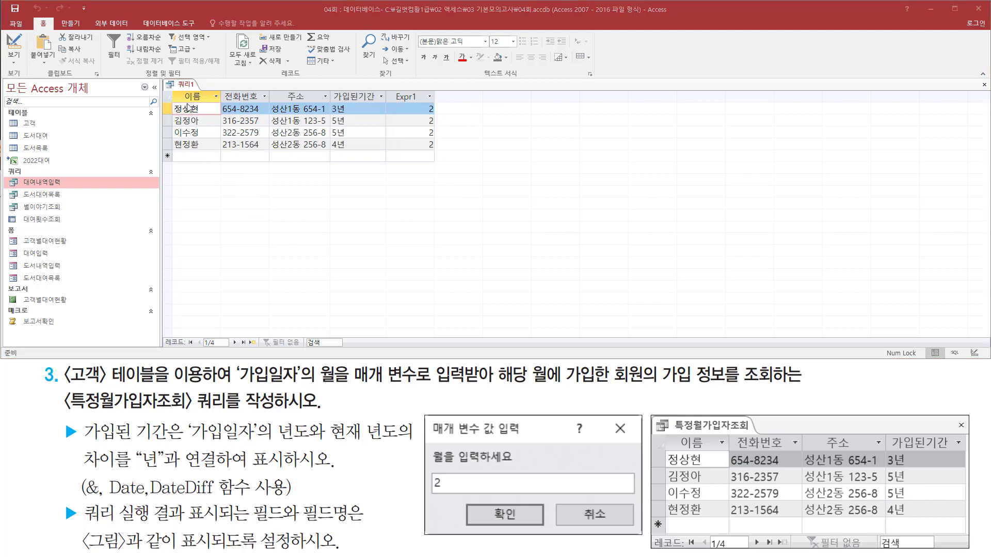
mouse_move(177, 89)
left_mouse_down()
mouse_move(215, 105)
mouse_move(388, 103)
left_mouse_up()
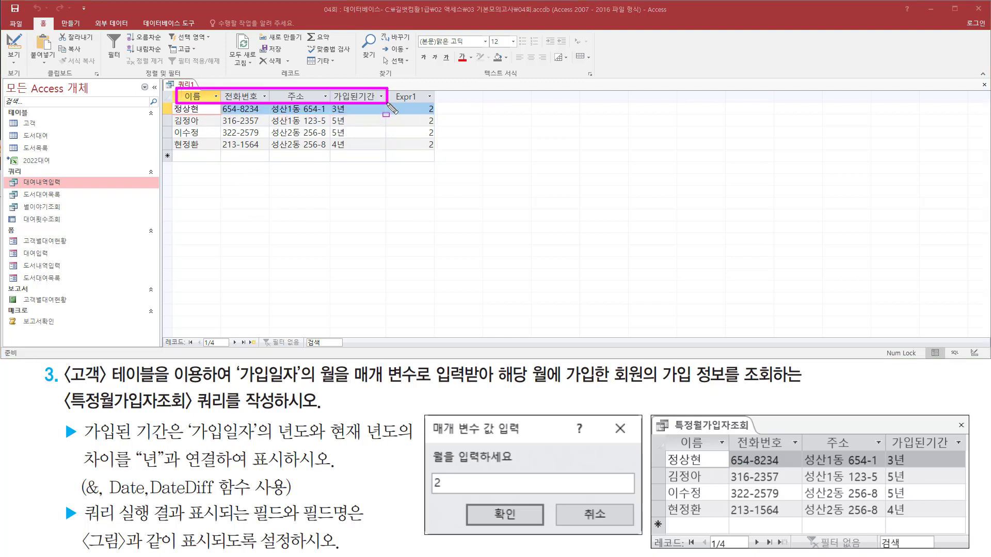
mouse_move(673, 434)
left_mouse_down()
mouse_move(744, 451)
mouse_move(965, 452)
left_mouse_up()
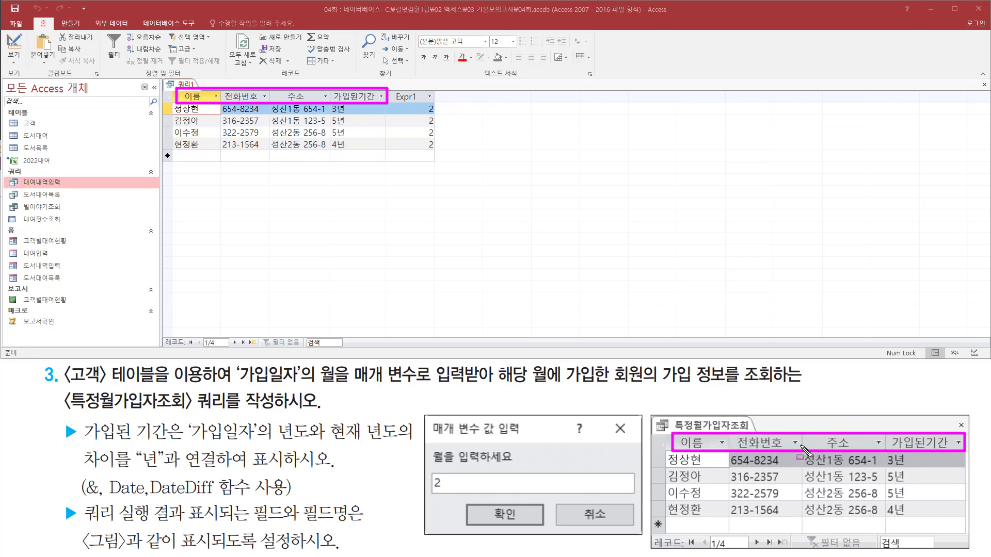
mouse_move(174, 104)
left_mouse_down()
mouse_move(205, 116)
mouse_move(206, 155)
left_mouse_up()
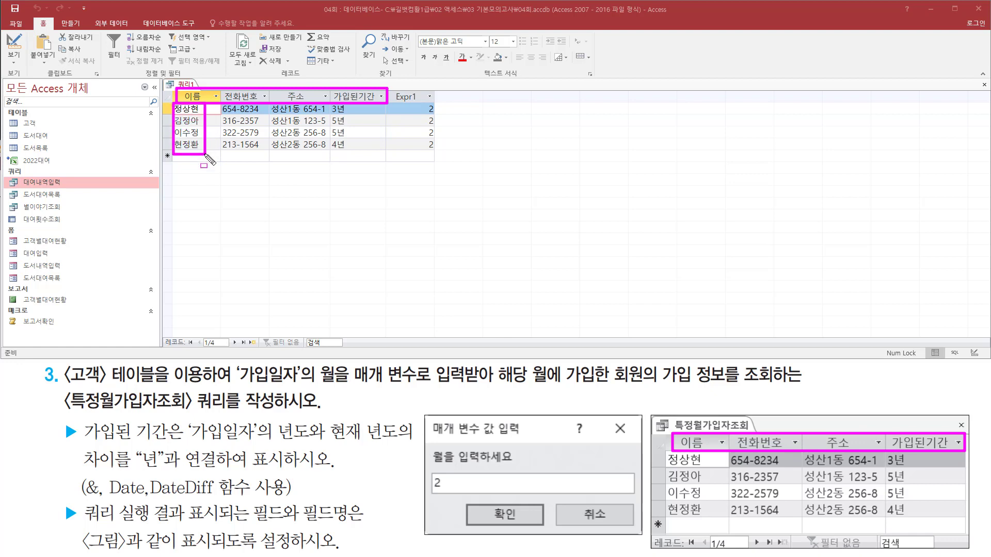
left_click_drag(667, 453, 707, 521)
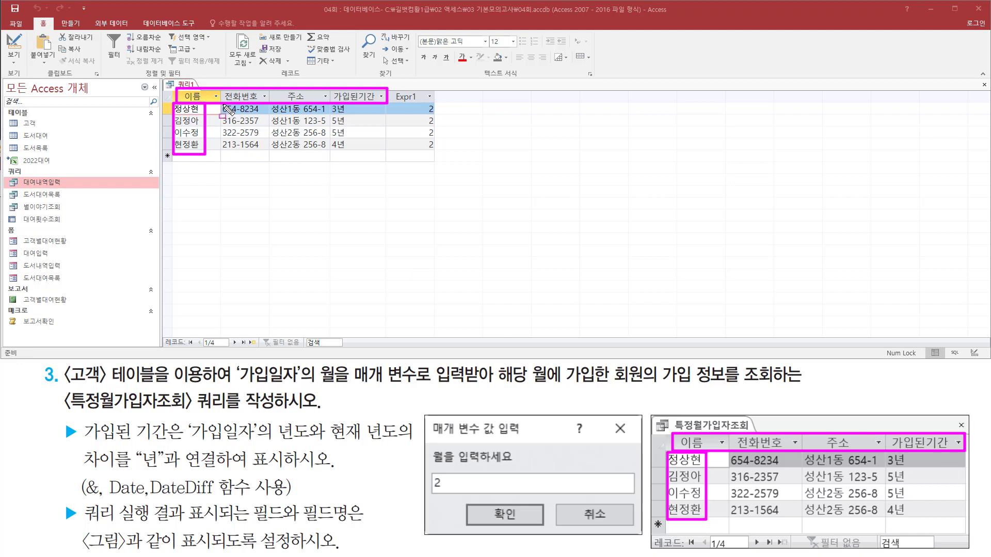
mouse_move(223, 104)
left_mouse_down()
mouse_move(310, 158)
mouse_move(380, 156)
left_mouse_up()
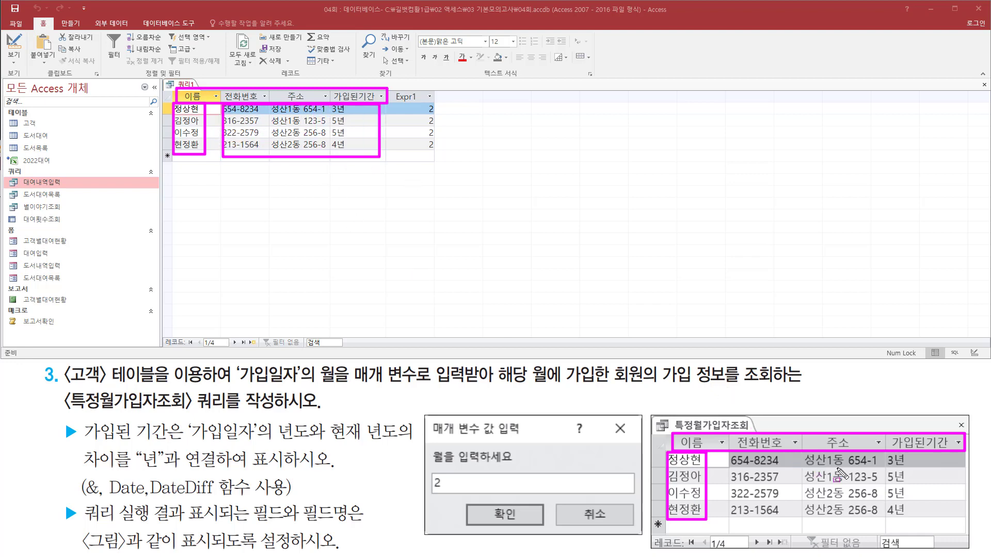
left_click_drag(881, 454, 911, 524)
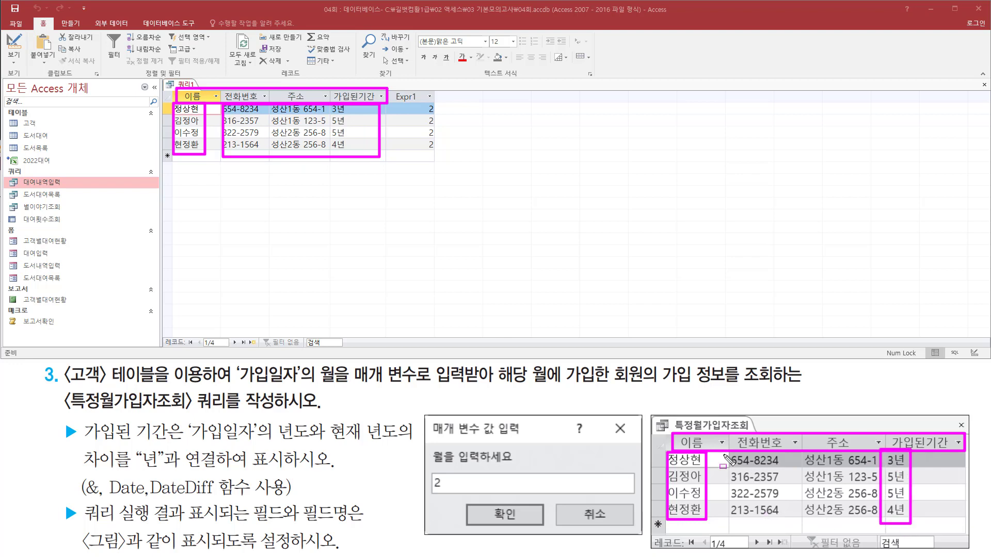
mouse_move(722, 453)
left_mouse_down()
mouse_move(766, 498)
mouse_move(884, 536)
left_mouse_up()
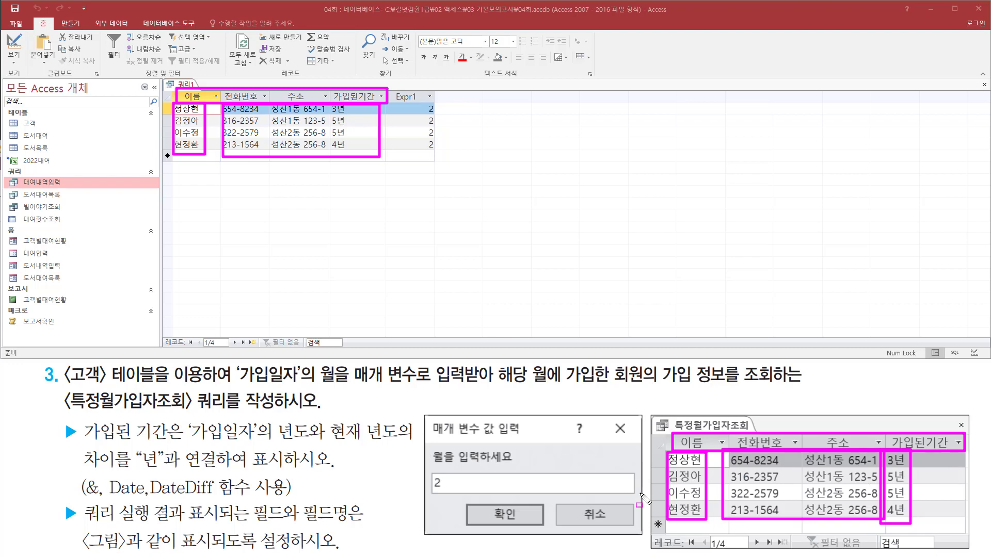
key("Escape")
left_click_drag(386, 84, 439, 155)
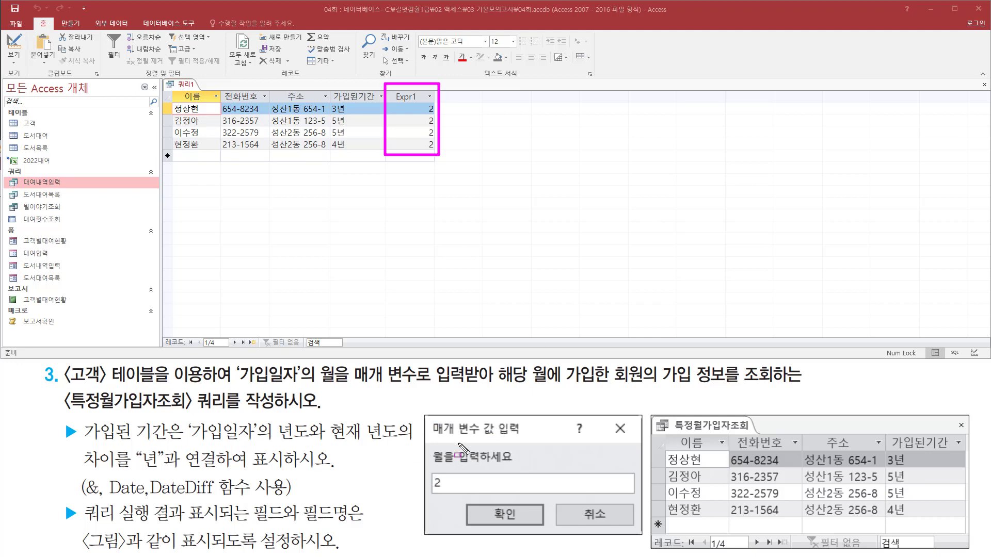
- In Design View, hide the Month([가입일자]) column from the query results while keeping its criteria
right_click(183, 87)
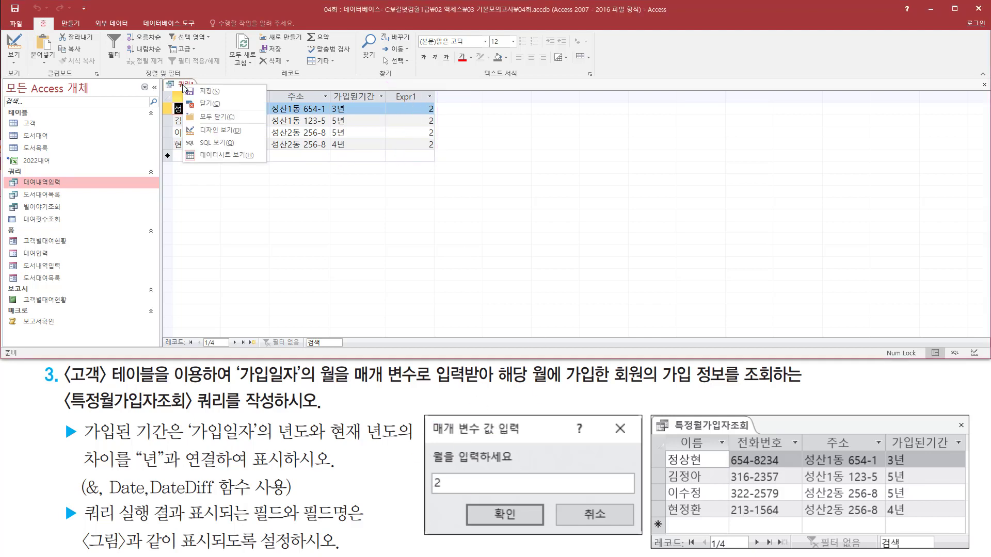
left_click(201, 137)
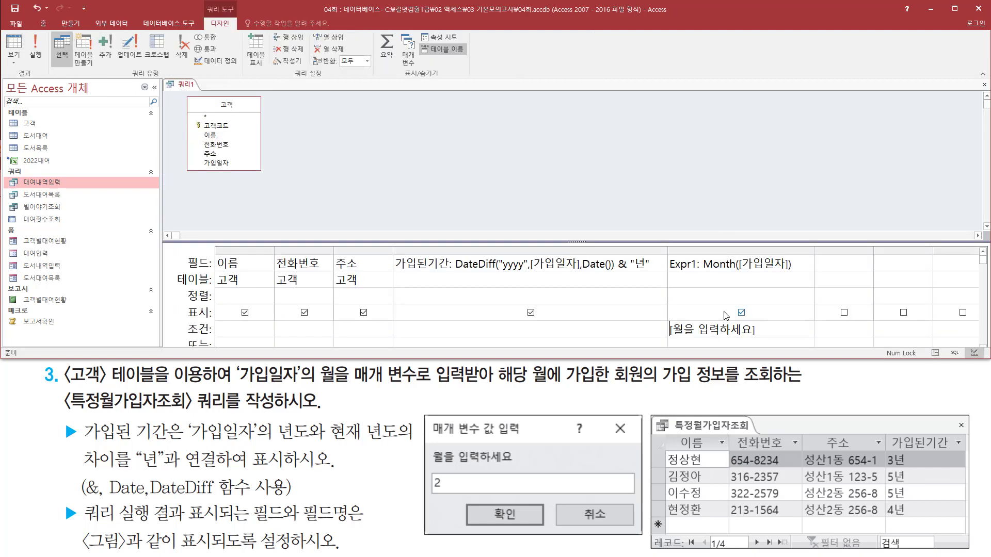
key("ctrl+shift+d")
left_click_drag(183, 303, 217, 328)
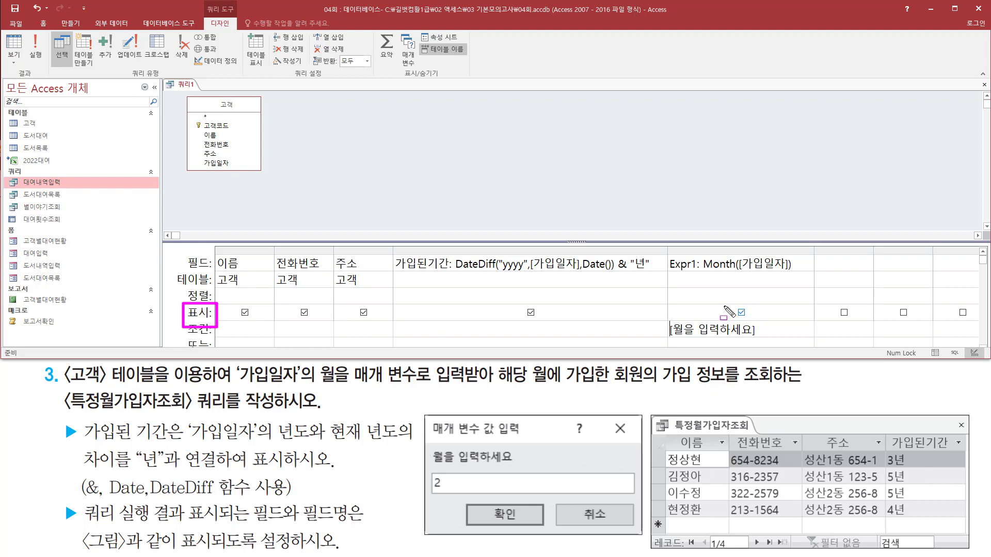
left_click_drag(731, 301, 754, 322)
left_click(742, 313)
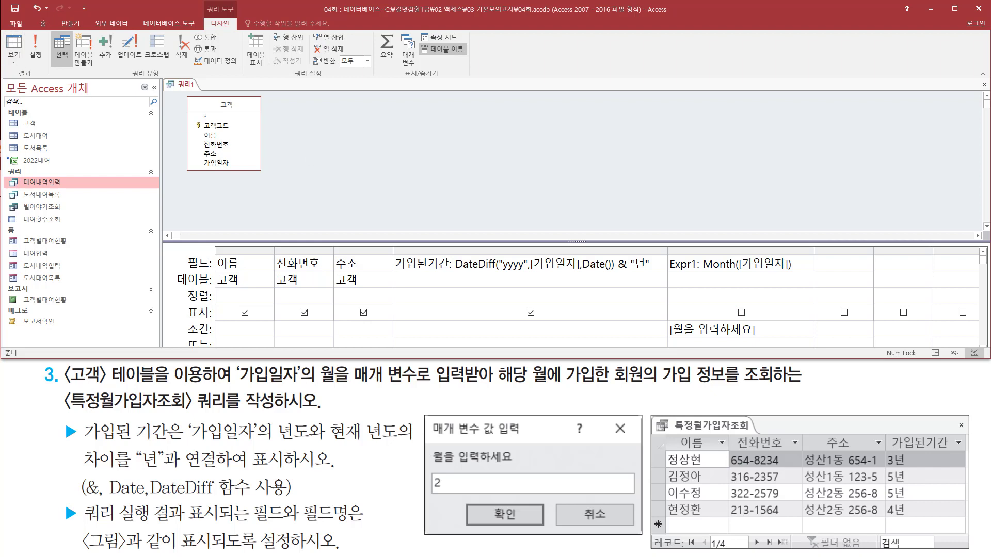
- Run the query with 2 as the month parameter and compare the displayed fields with the expected result
left_click(36, 52)
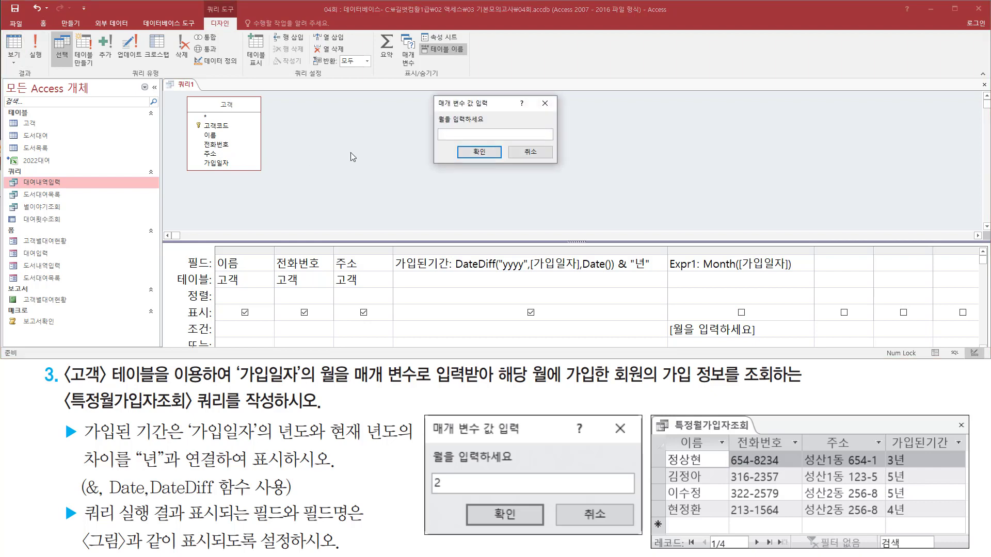
type("2")
left_click(477, 150)
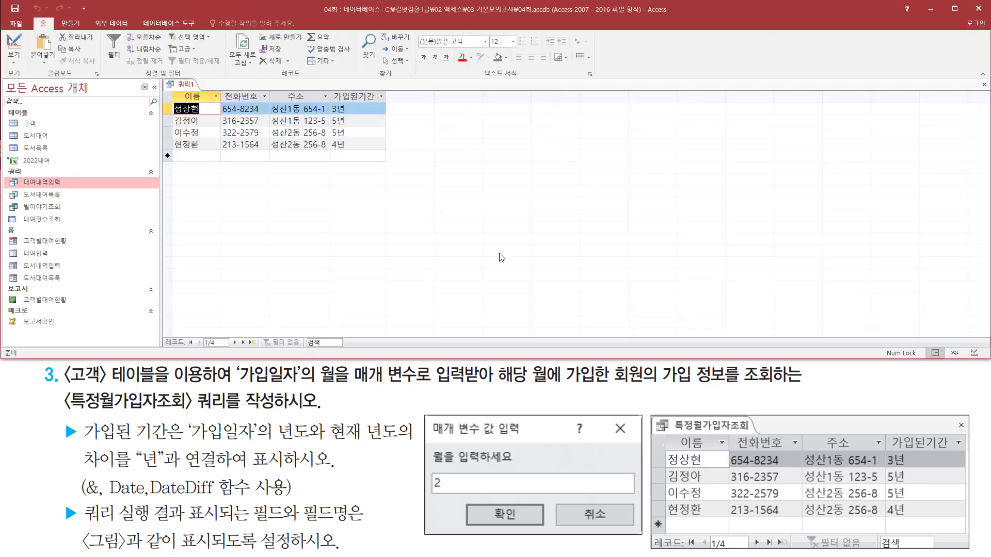
left_click_drag(162, 92, 390, 154)
mouse_move(664, 429)
left_mouse_down()
mouse_move(674, 447)
mouse_move(828, 499)
mouse_move(968, 530)
mouse_move(960, 528)
left_mouse_up()
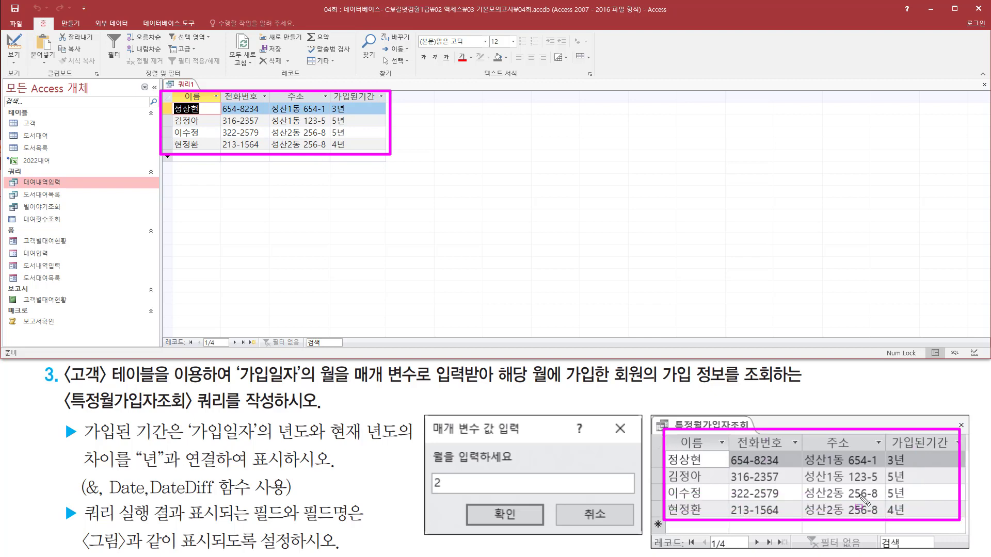
key("Escape")
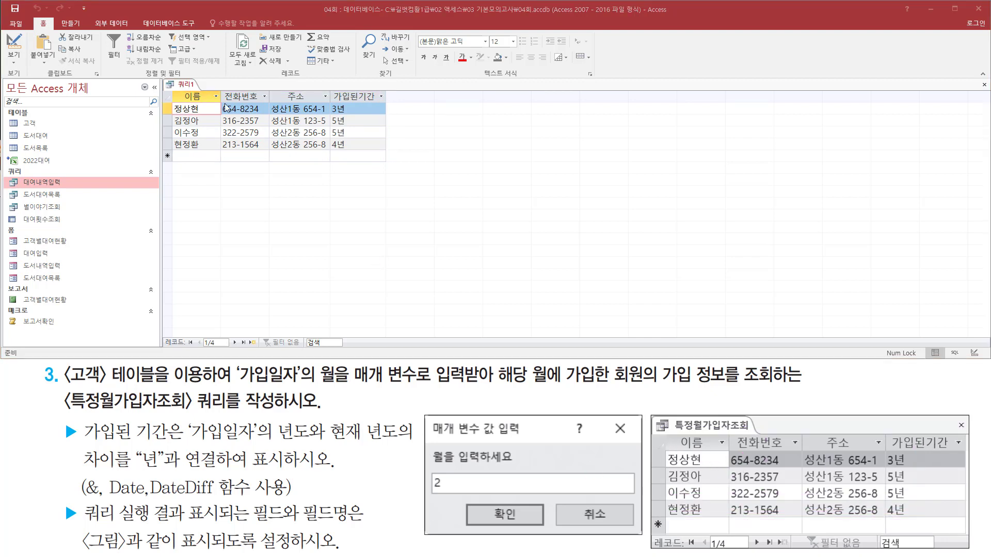
- Close the query and save it as 특정월가입자조회
right_click(189, 86)
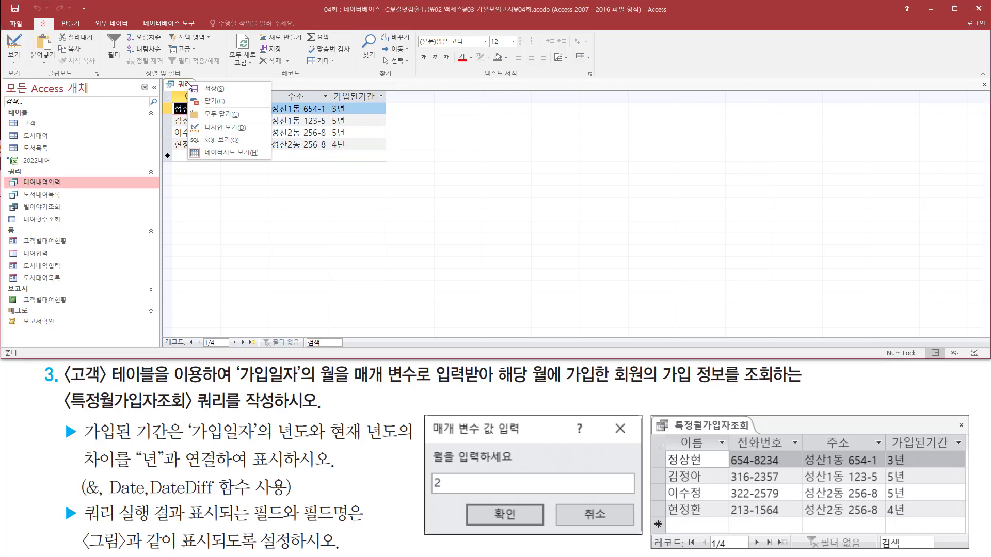
left_click(214, 102)
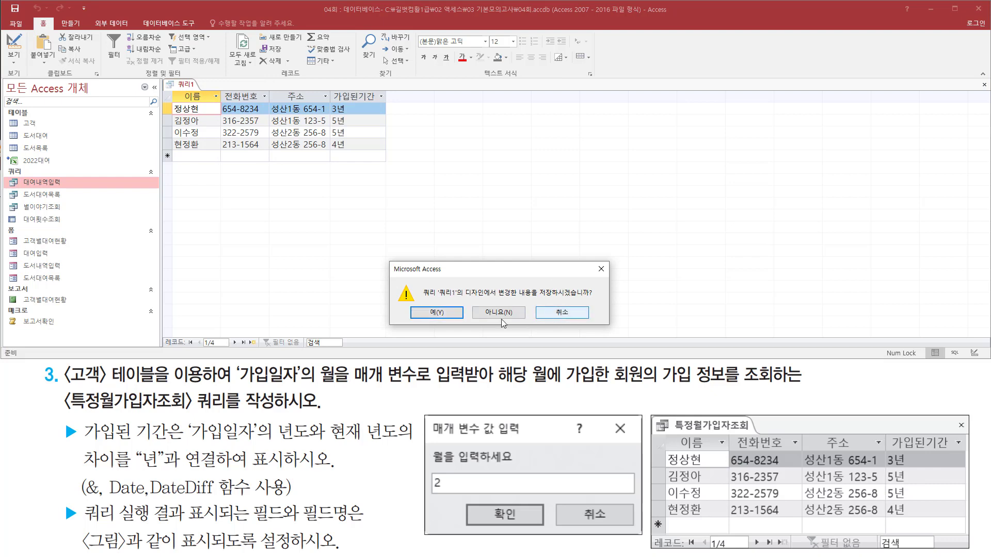
left_click(433, 313)
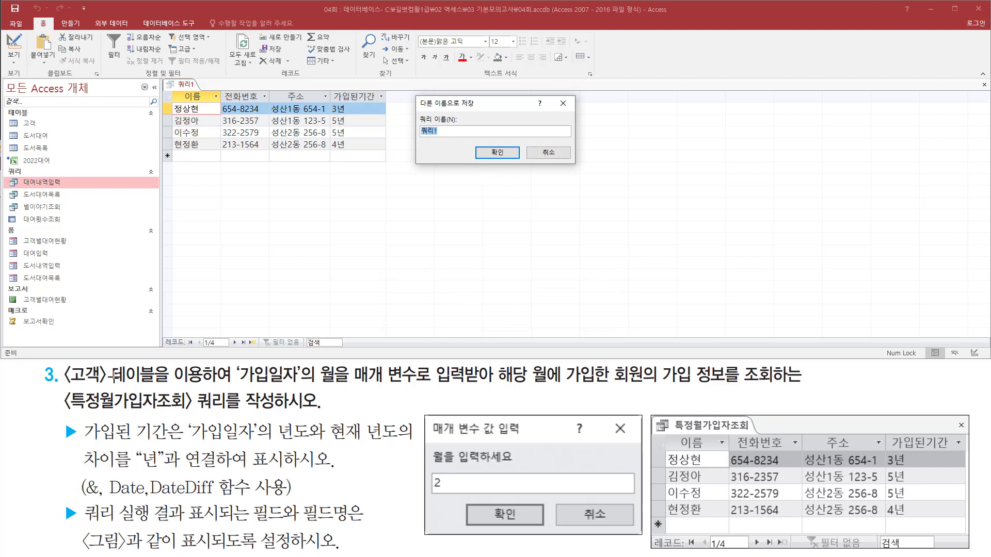
left_click_drag(60, 413, 276, 413)
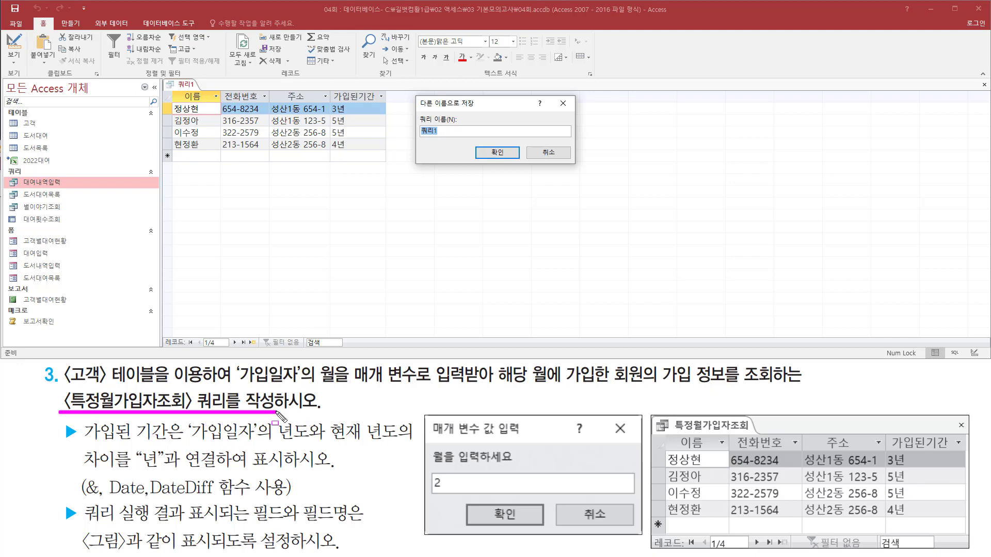
key("Escape")
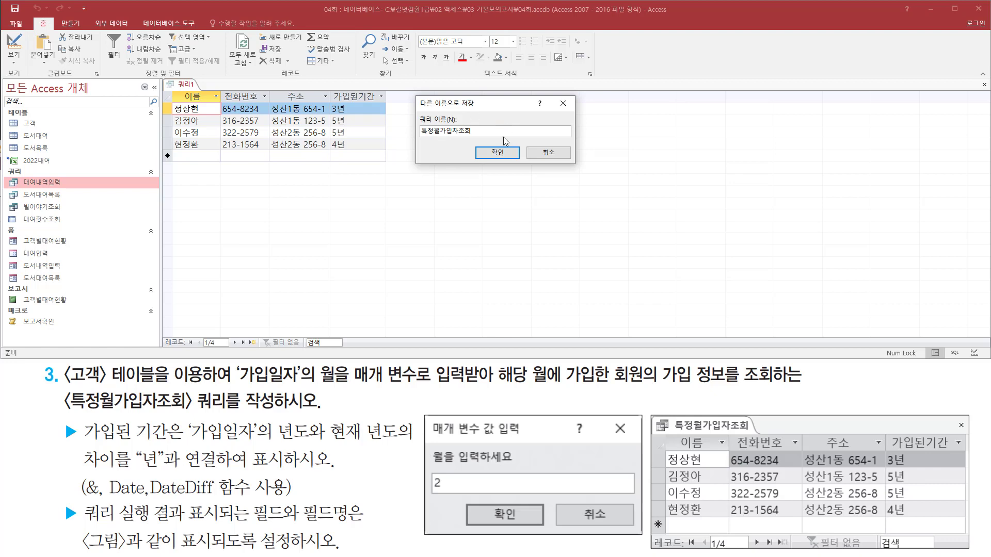
left_click(498, 156)
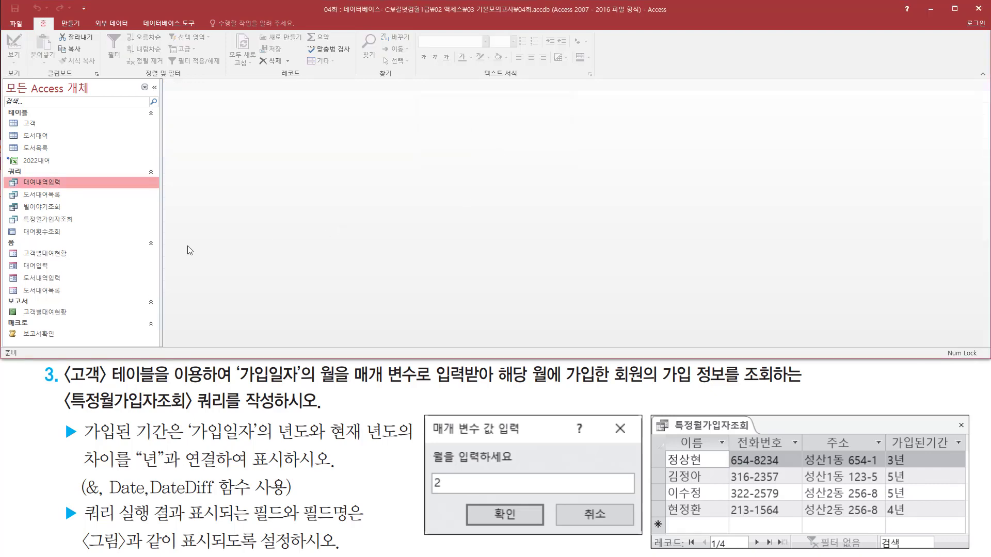
left_click_drag(6, 212, 84, 226)
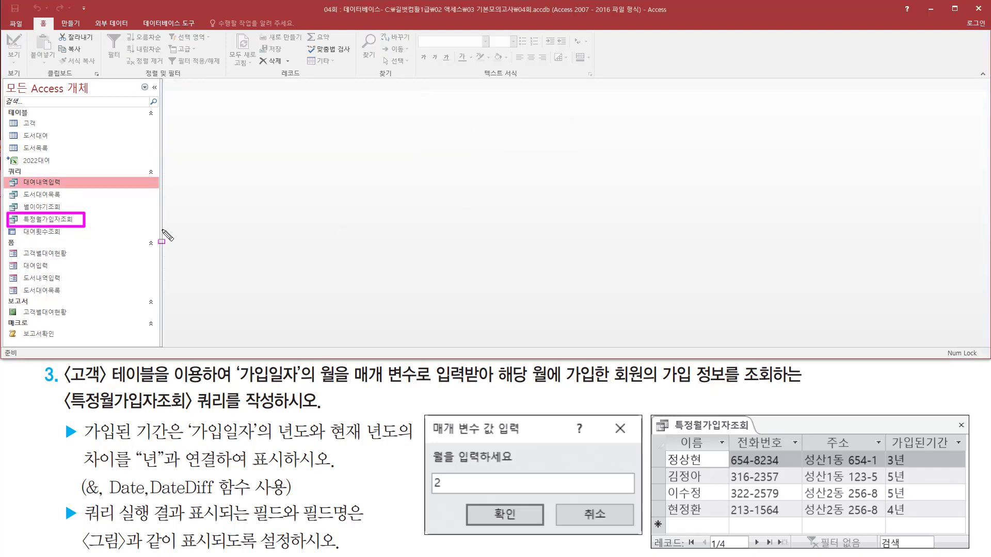
key("Escape")
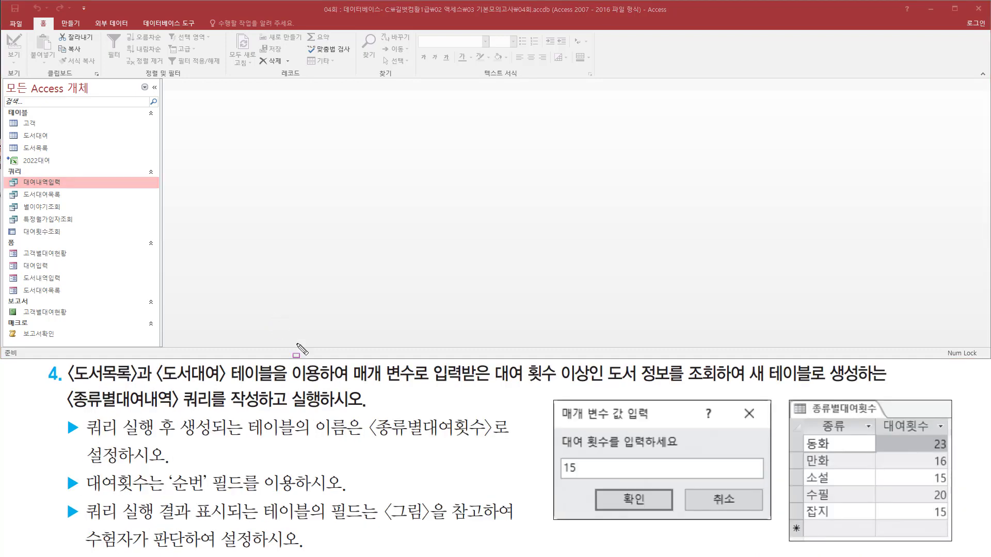
- Review the task 4 requirements for the 종류별대여내역 query: source tables, parameter condition, new table name, 대여횟수 calculation and result fields
mouse_move(63, 372)
left_mouse_down()
mouse_move(147, 388)
mouse_move(326, 387)
left_mouse_up()
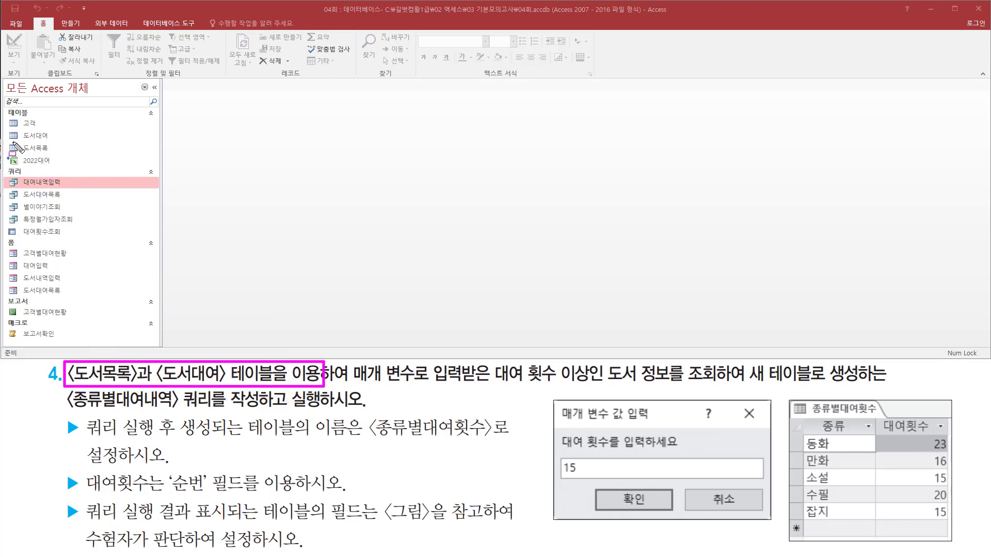
left_click_drag(9, 129, 60, 158)
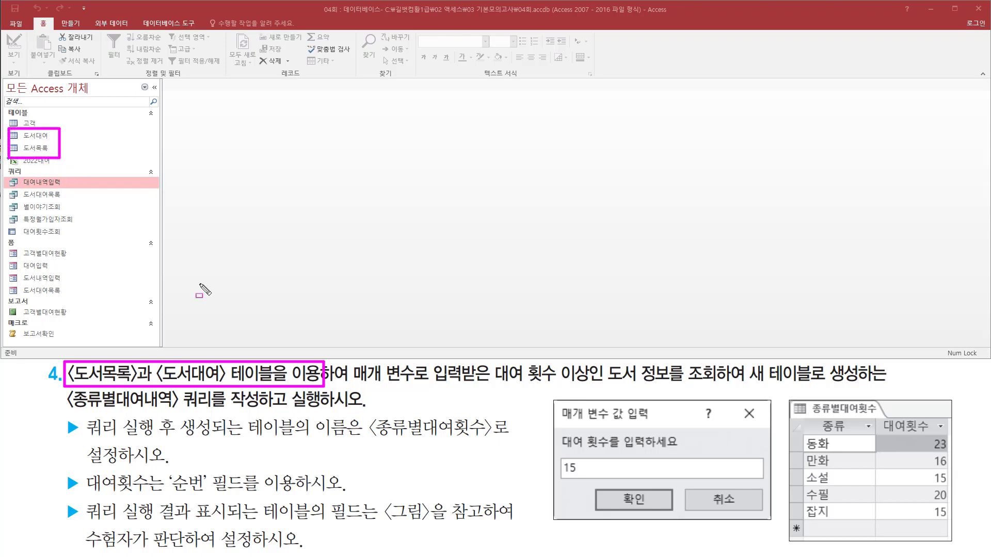
left_click_drag(353, 386, 886, 385)
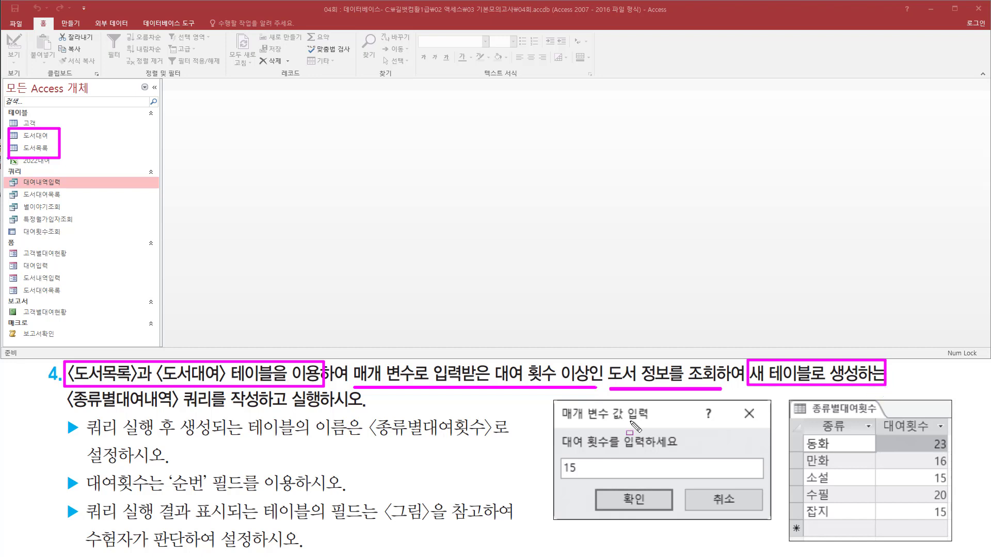
left_click_drag(67, 412, 212, 412)
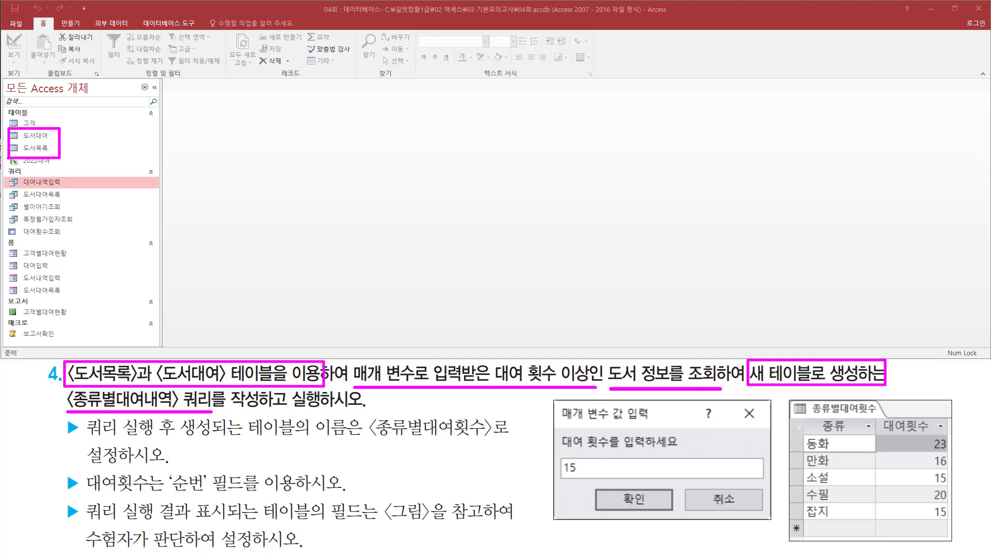
mouse_move(97, 440)
left_mouse_down()
mouse_move(359, 440)
mouse_move(373, 456)
mouse_move(494, 456)
left_mouse_up()
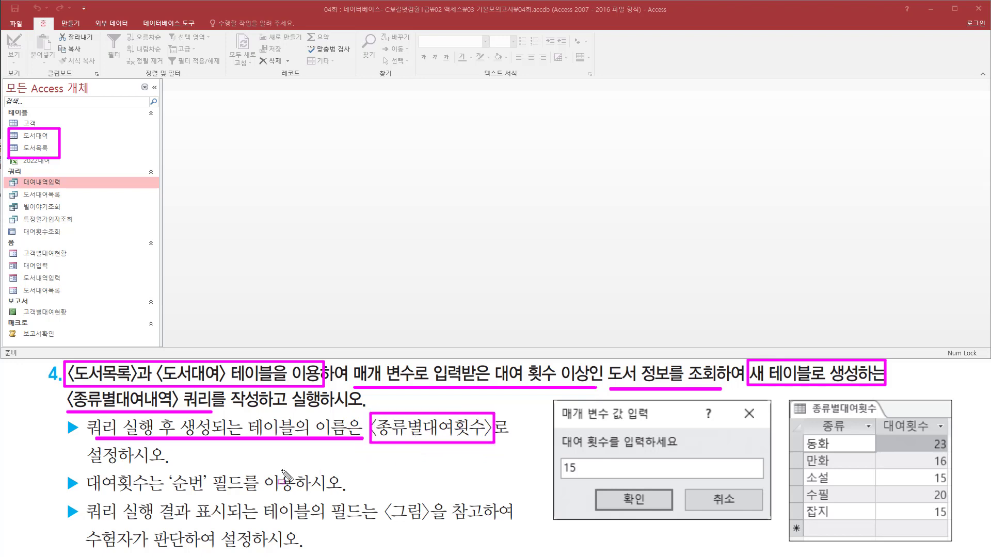
left_click_drag(83, 471, 344, 496)
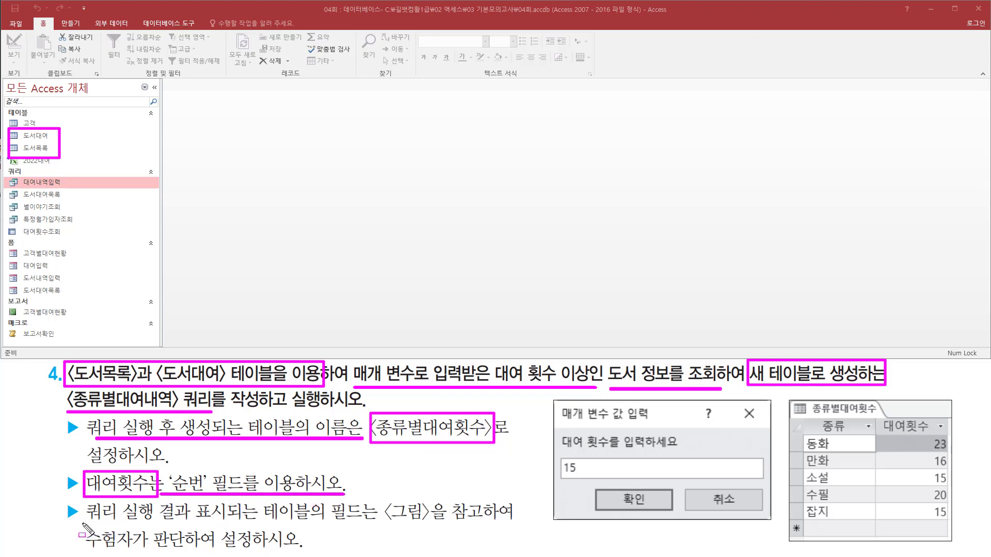
left_click_drag(80, 522, 510, 524)
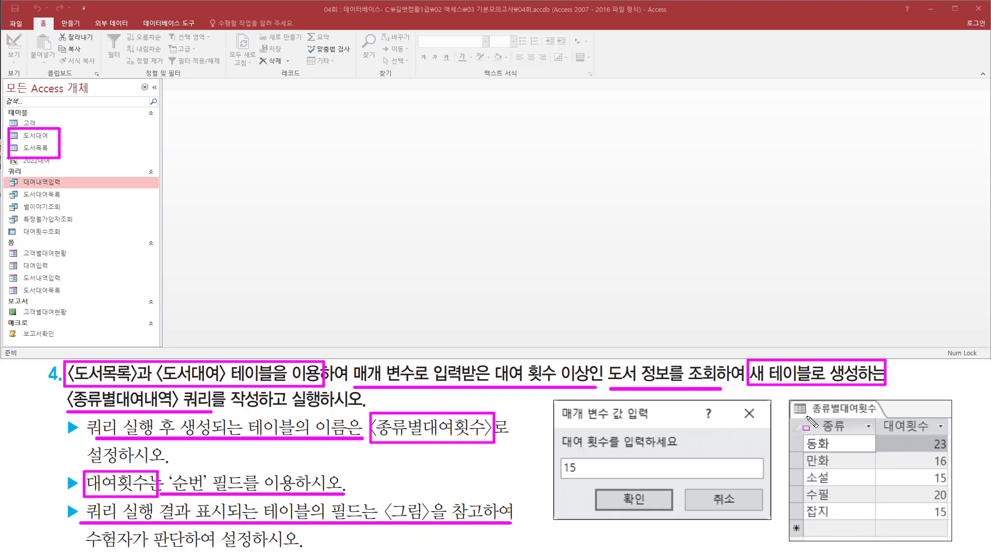
mouse_move(807, 418)
left_mouse_down()
mouse_move(950, 439)
mouse_move(949, 524)
left_mouse_up()
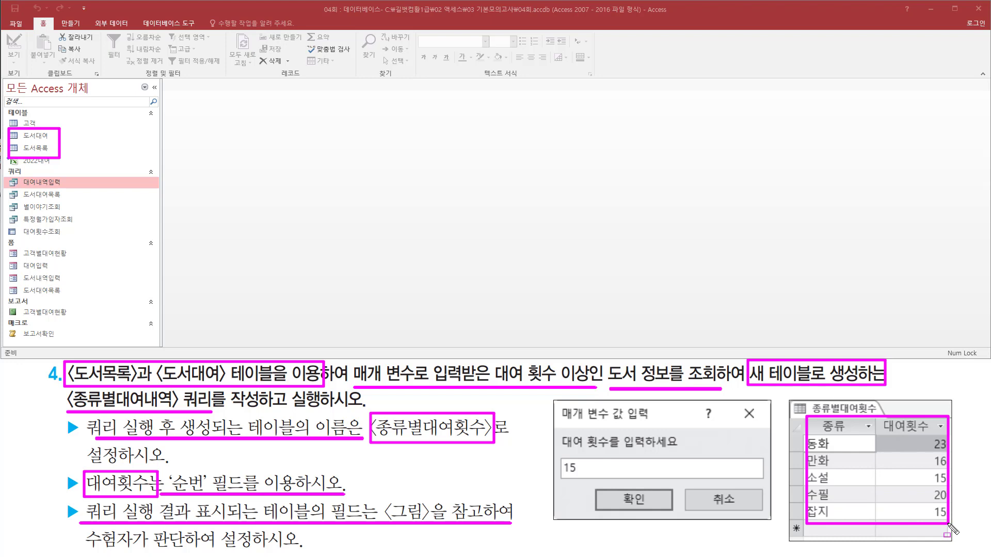
- Create a new query in Design View and add the 도서목록 and 도서대여 tables
key("Escape")
left_click(205, 114)
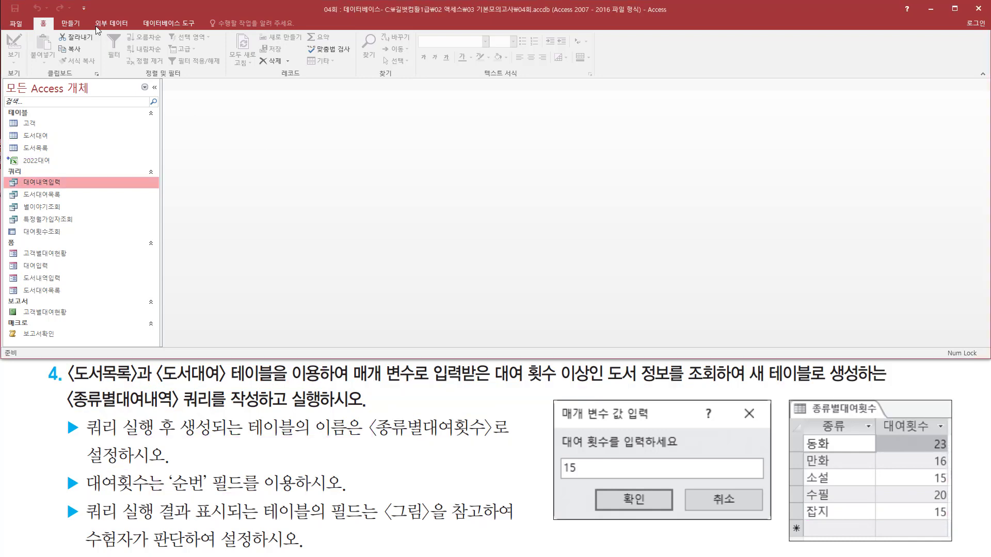
left_click(71, 24)
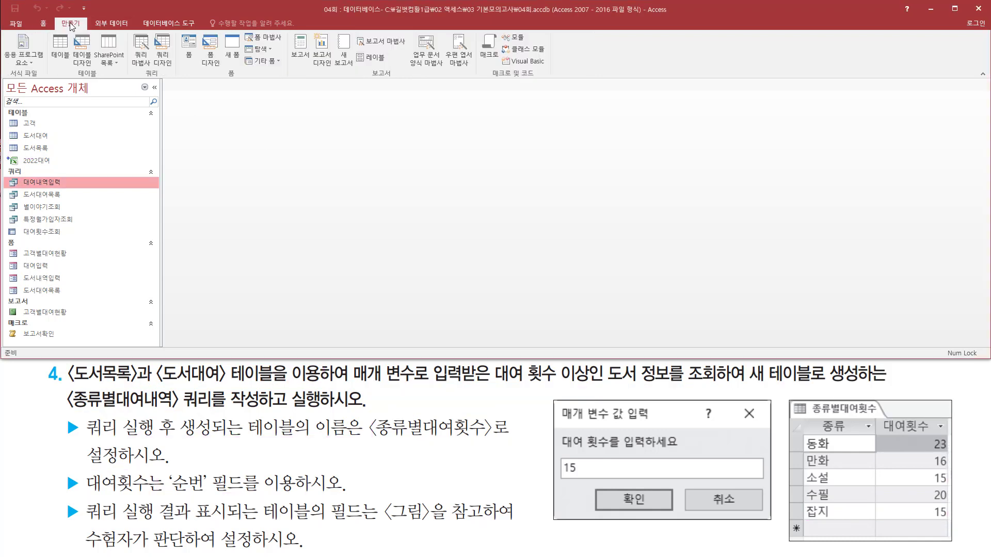
left_click(166, 62)
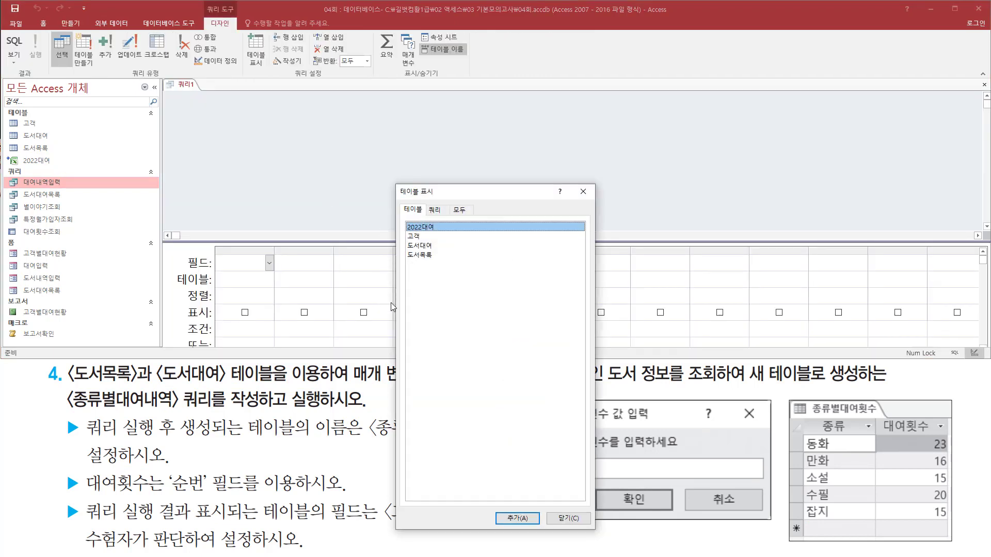
left_click(430, 255)
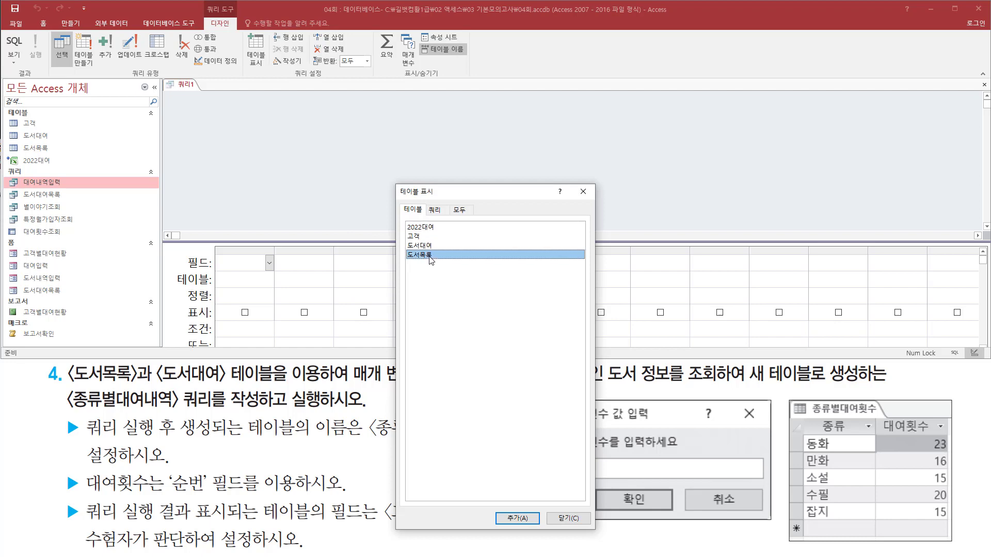
double_click(430, 255)
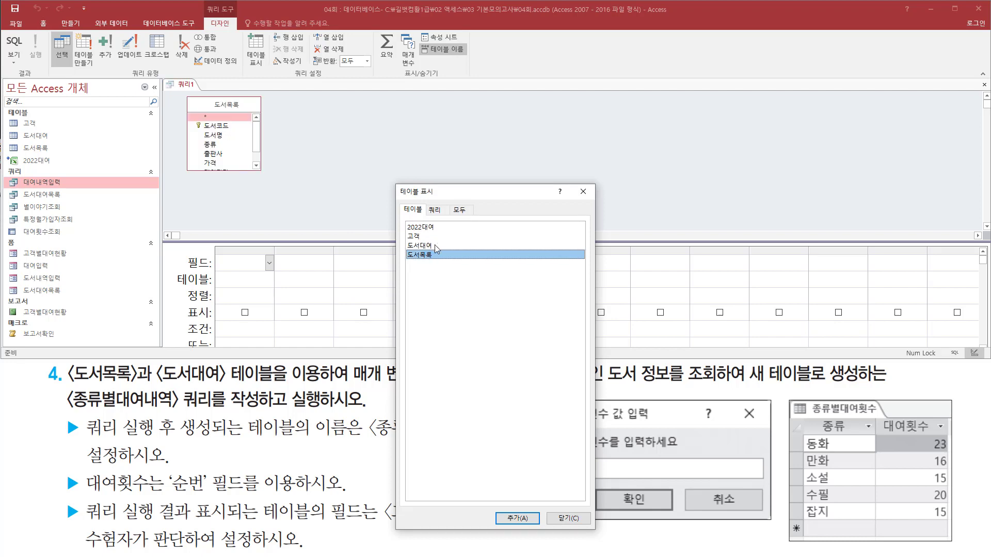
double_click(435, 246)
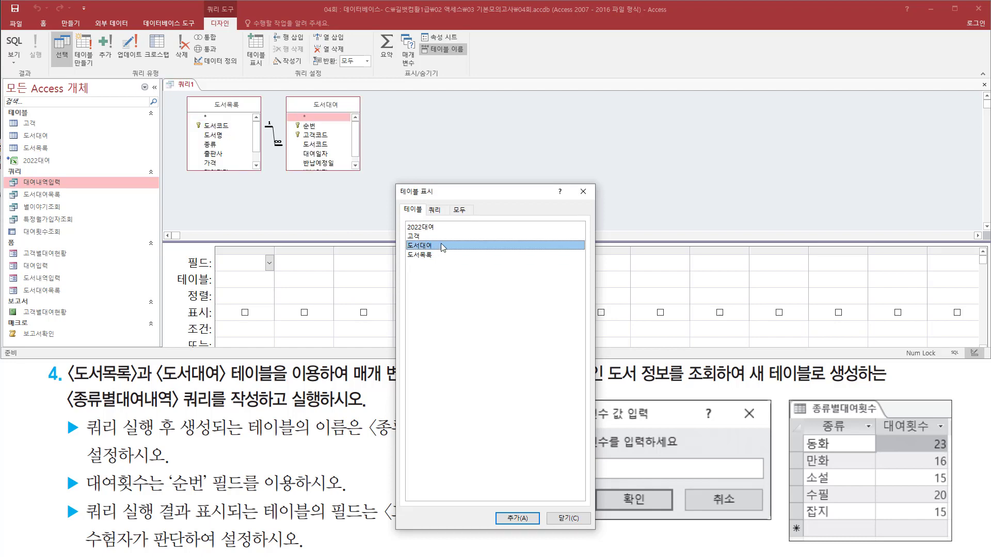
left_click_drag(183, 94, 374, 175)
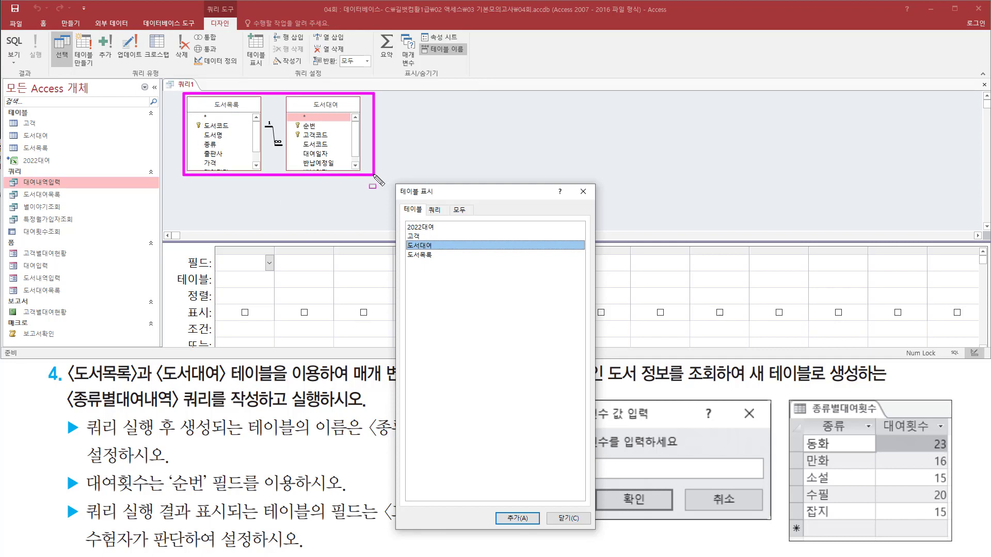
left_click_drag(573, 180, 599, 206)
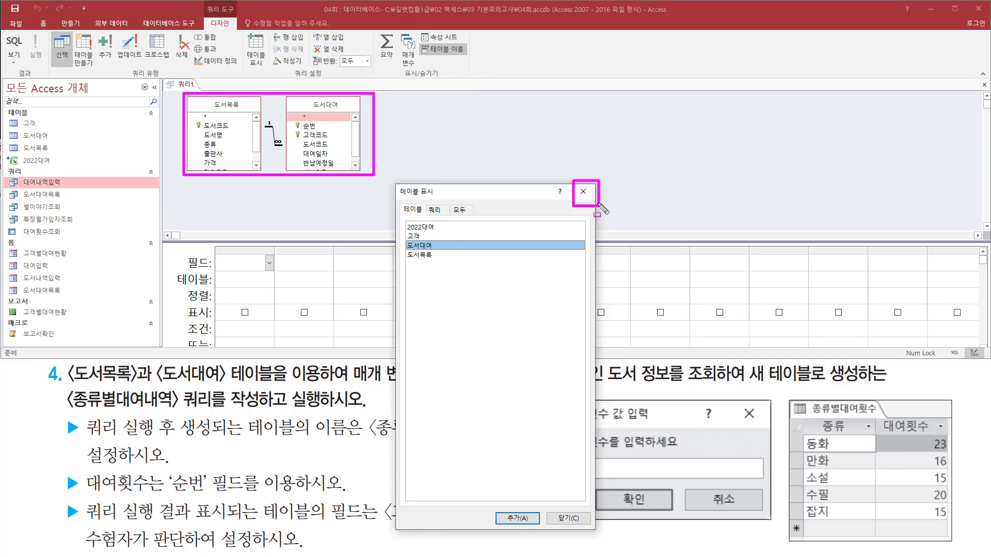
left_click(584, 192)
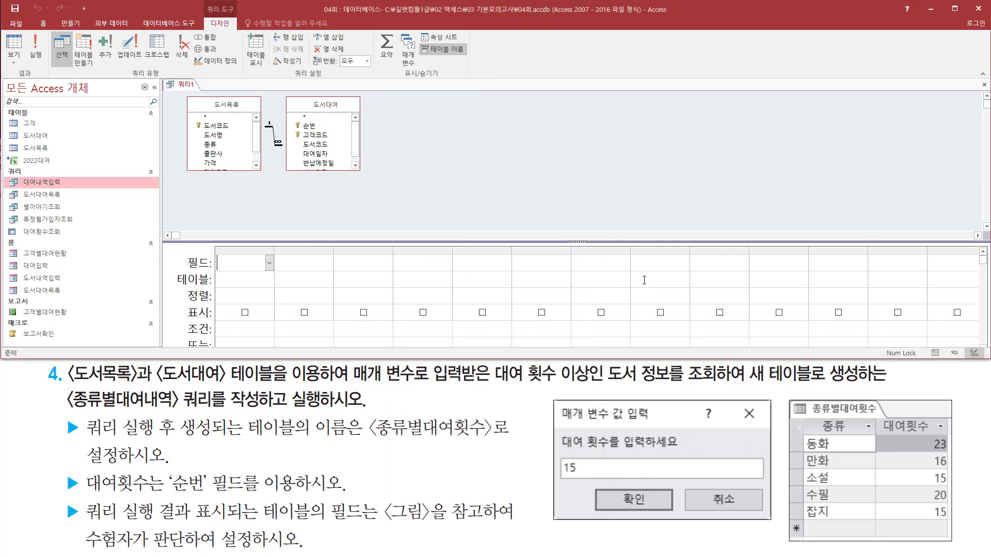
- Add the 종류 field from 도서목록 and the 순번 field from 도서대여 to the query grid
mouse_move(815, 416)
left_mouse_down()
mouse_move(851, 437)
mouse_move(936, 439)
left_mouse_up()
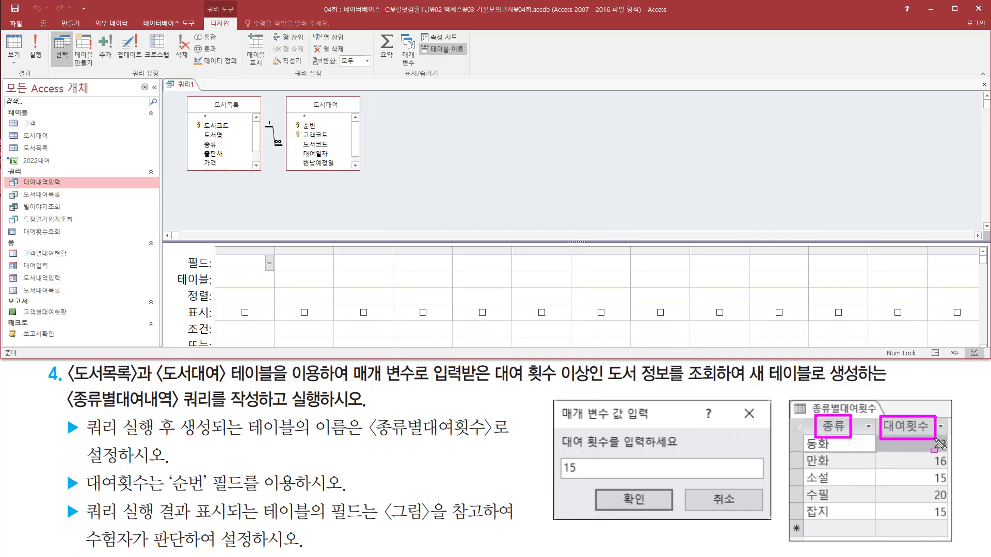
left_click_drag(79, 467, 299, 496)
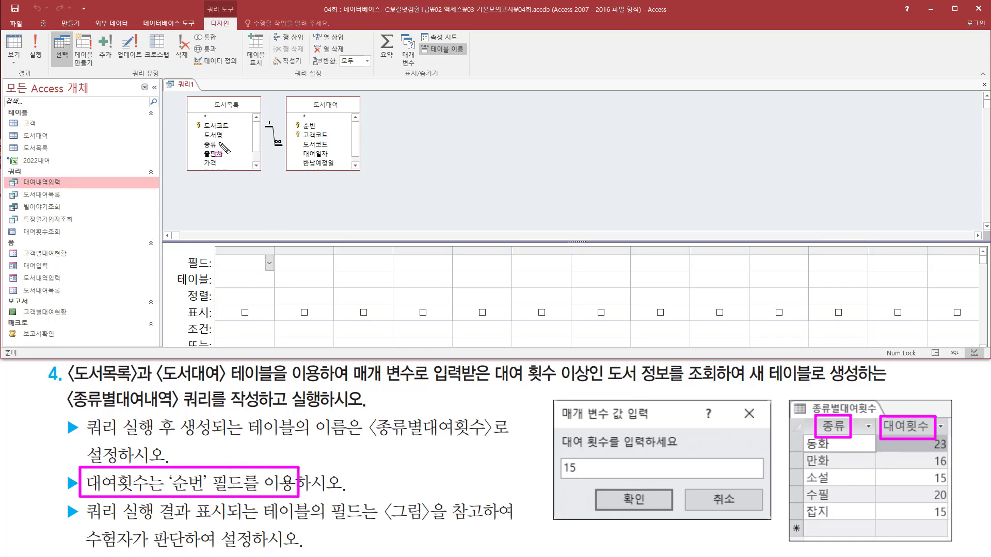
left_click_drag(200, 138, 231, 153)
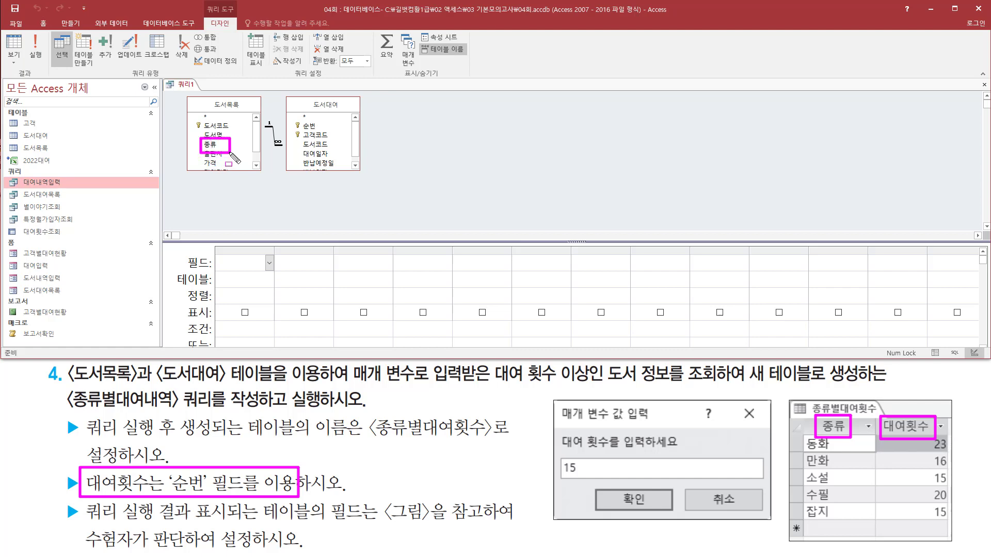
key("Escape")
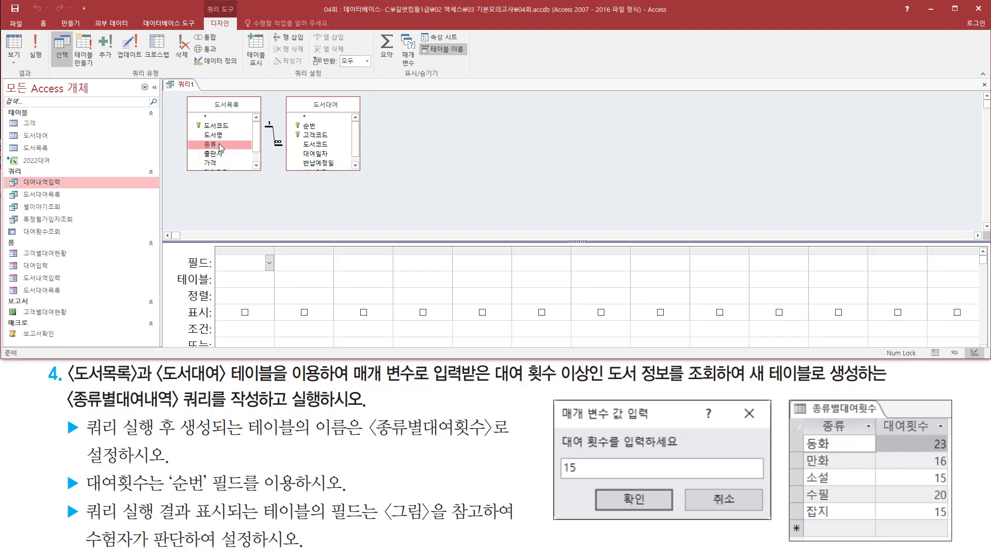
double_click(220, 145)
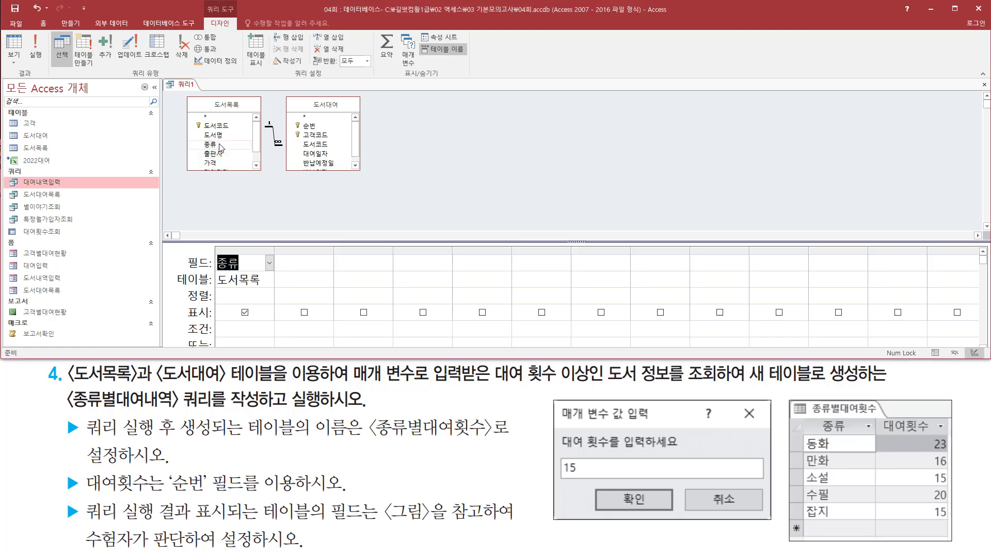
left_click(309, 126)
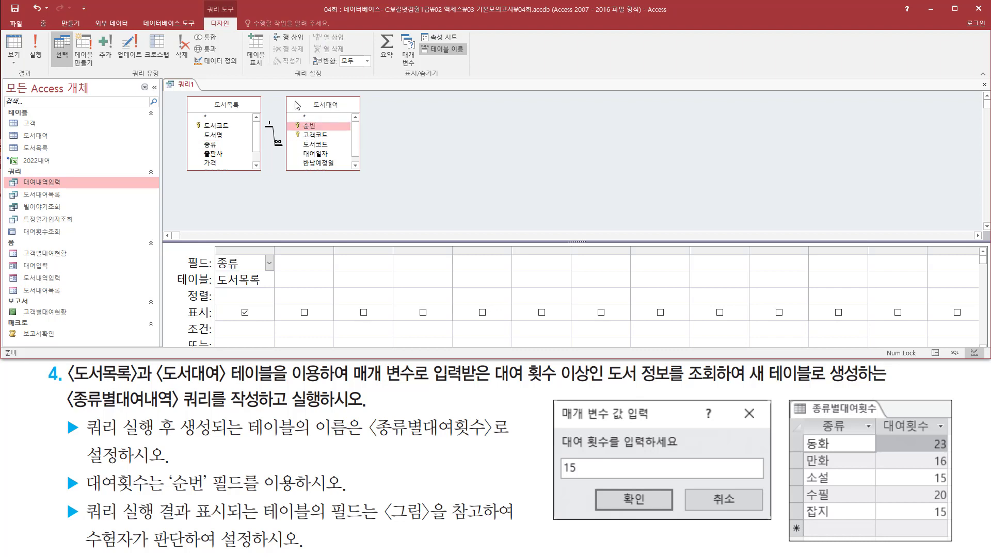
mouse_move(282, 94)
left_mouse_down()
mouse_move(364, 189)
mouse_move(376, 180)
left_mouse_up()
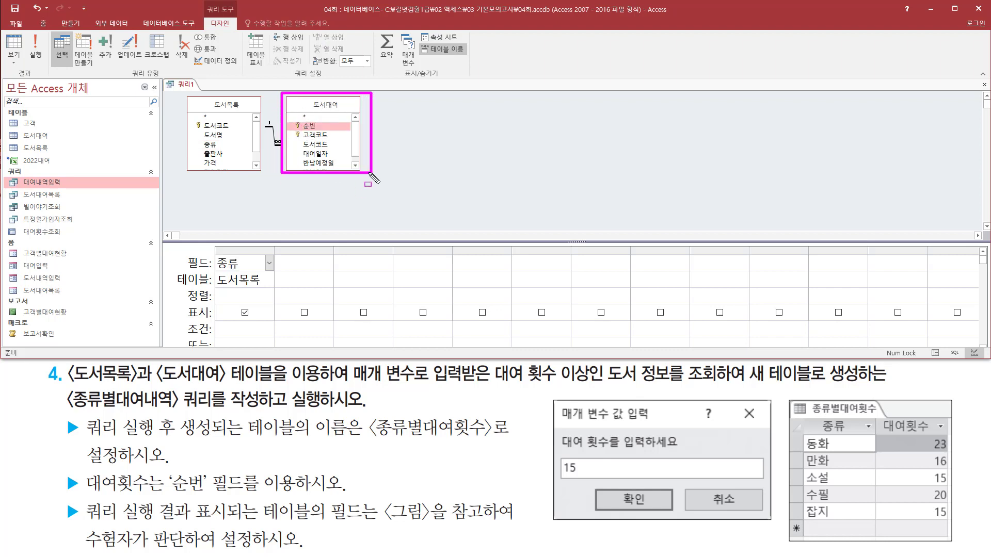
key("Escape")
double_click(308, 127)
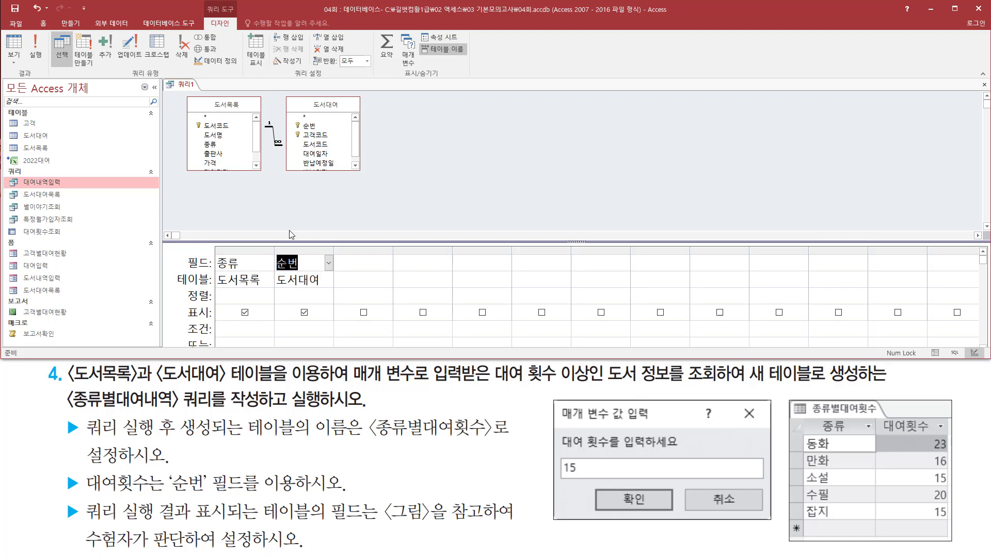
- Turn on the summary (요약) row to group the query's records by 종류
mouse_move(209, 245)
left_mouse_down()
mouse_move(240, 278)
mouse_move(337, 291)
left_mouse_up()
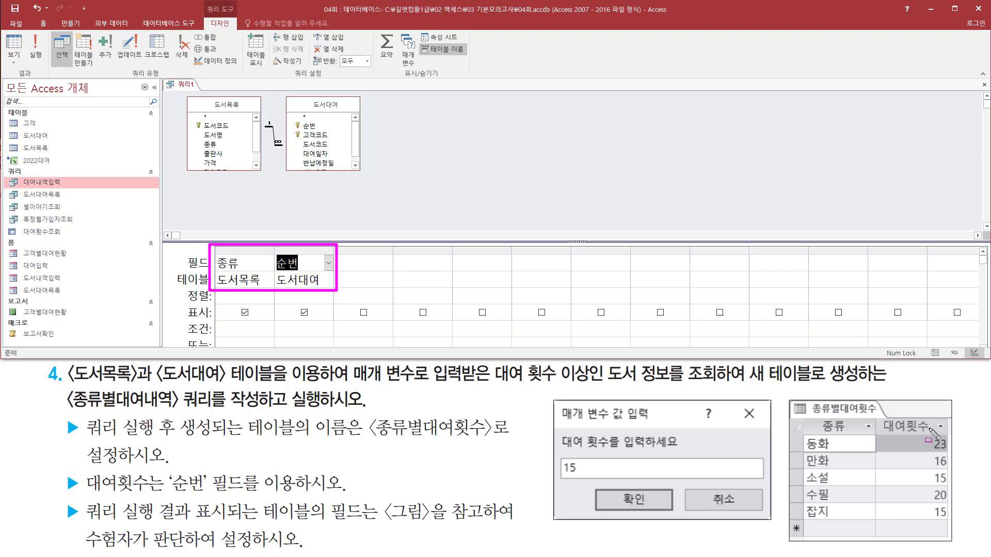
mouse_move(808, 417)
left_mouse_down()
mouse_move(842, 508)
mouse_move(863, 527)
left_mouse_up()
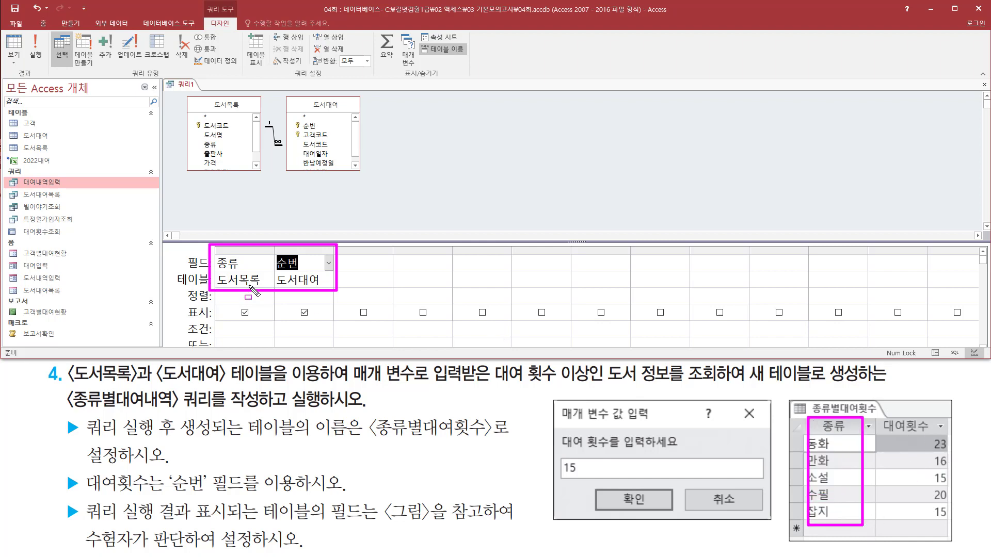
left_click_drag(377, 26, 399, 71)
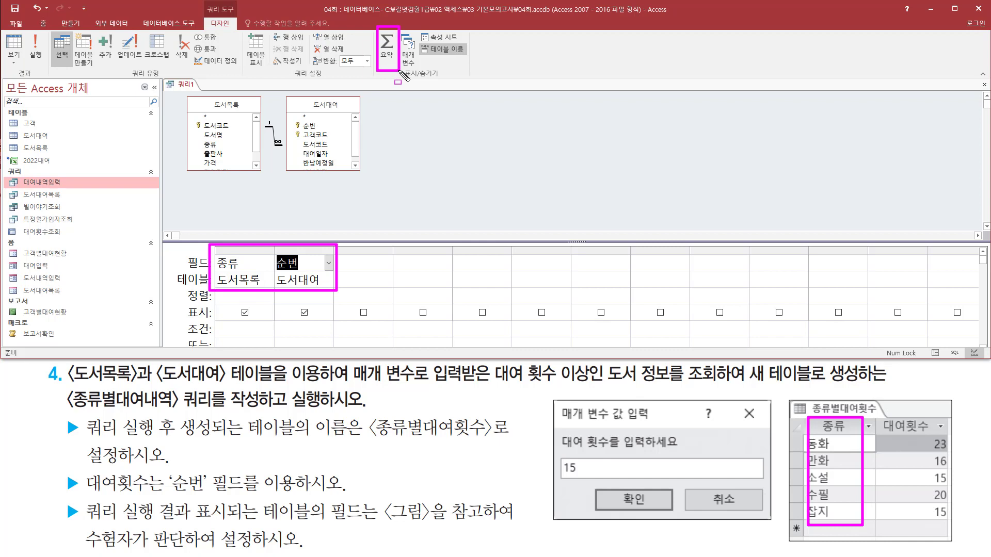
key("Escape")
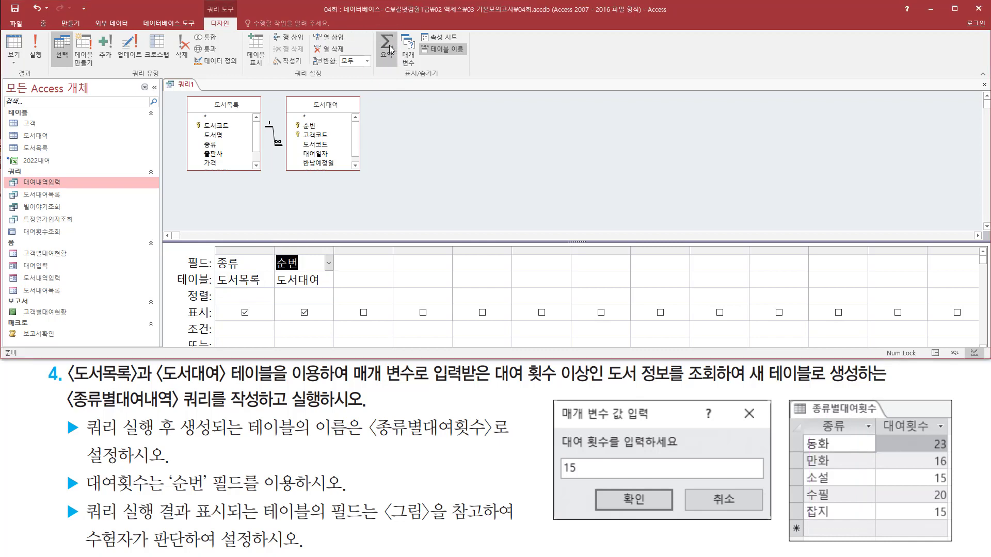
left_click(391, 50)
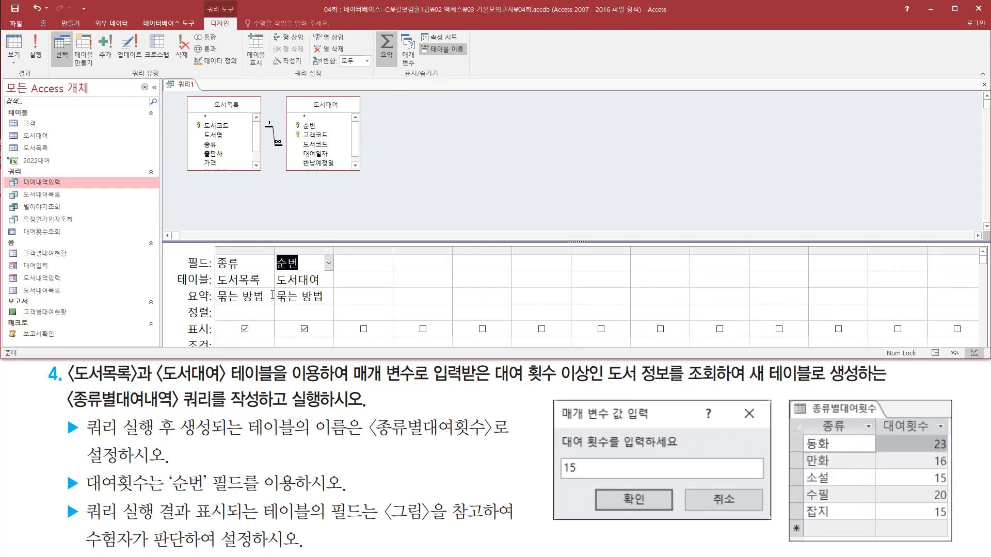
- Keep 종류 as 묶는 방법 and set the 순번 field's summary function to 개수
mouse_move(211, 251)
left_mouse_down()
mouse_move(252, 271)
mouse_move(255, 310)
mouse_move(273, 311)
mouse_move(268, 305)
left_mouse_up()
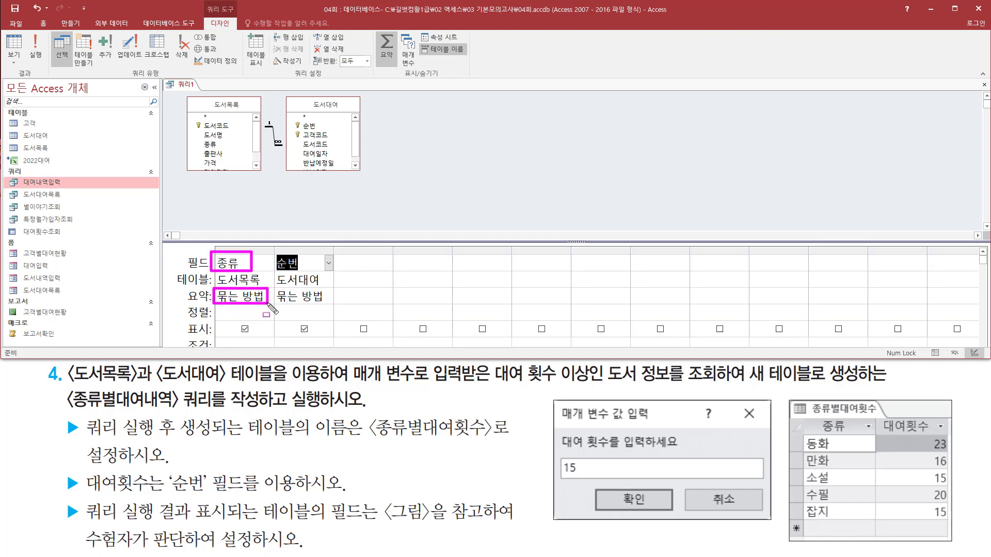
key("Escape")
left_click(313, 298)
left_click(329, 298)
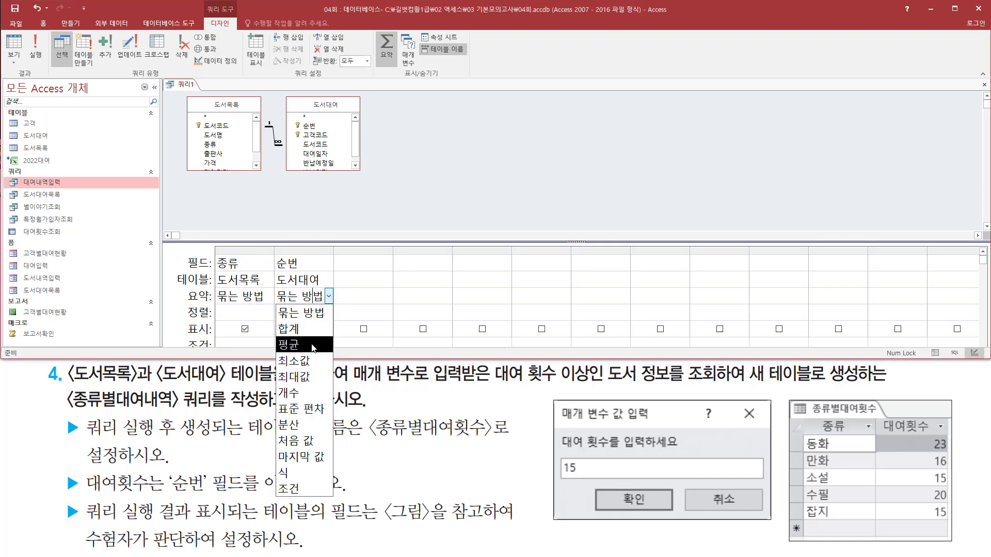
left_click(312, 393)
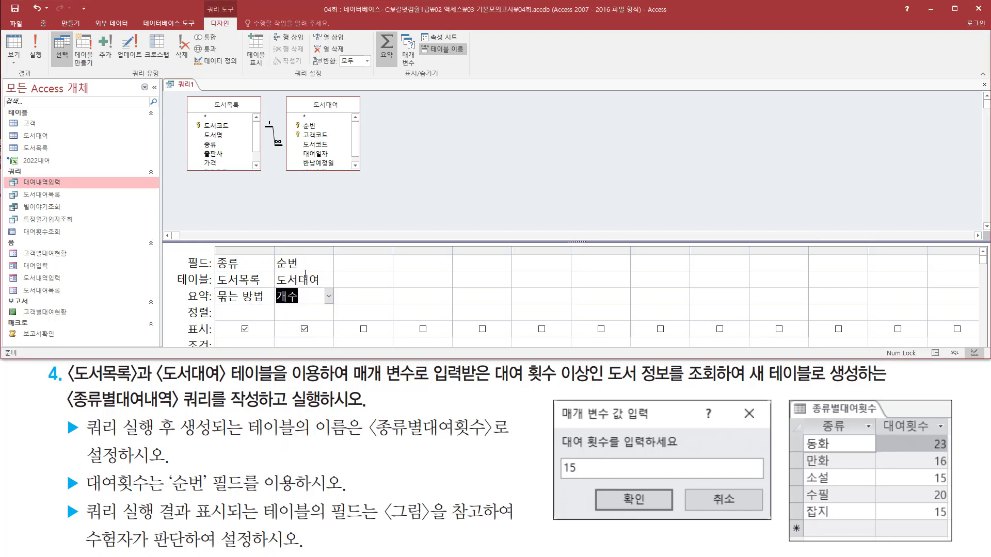
mouse_move(881, 415)
left_mouse_down()
mouse_move(922, 444)
mouse_move(960, 526)
mouse_move(955, 521)
left_mouse_up()
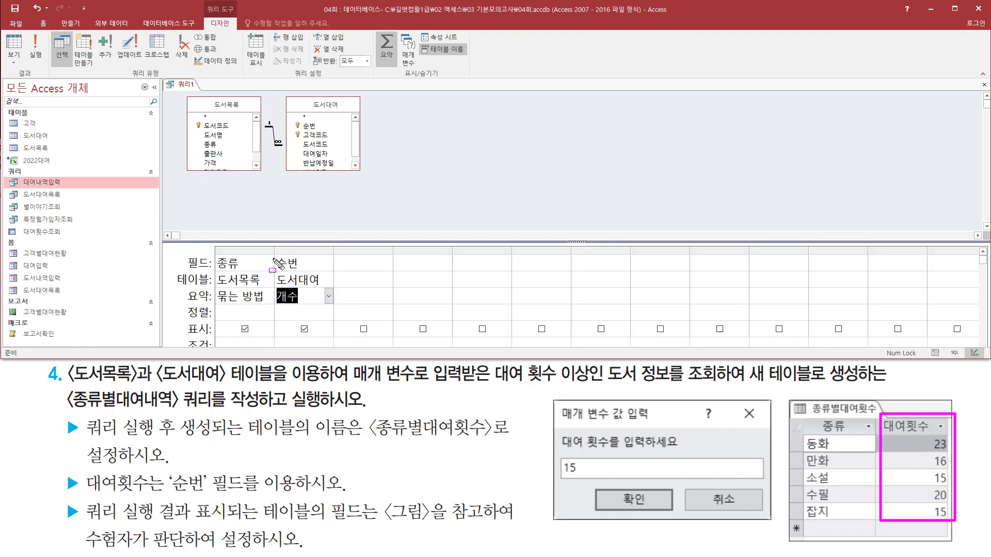
key("Escape")
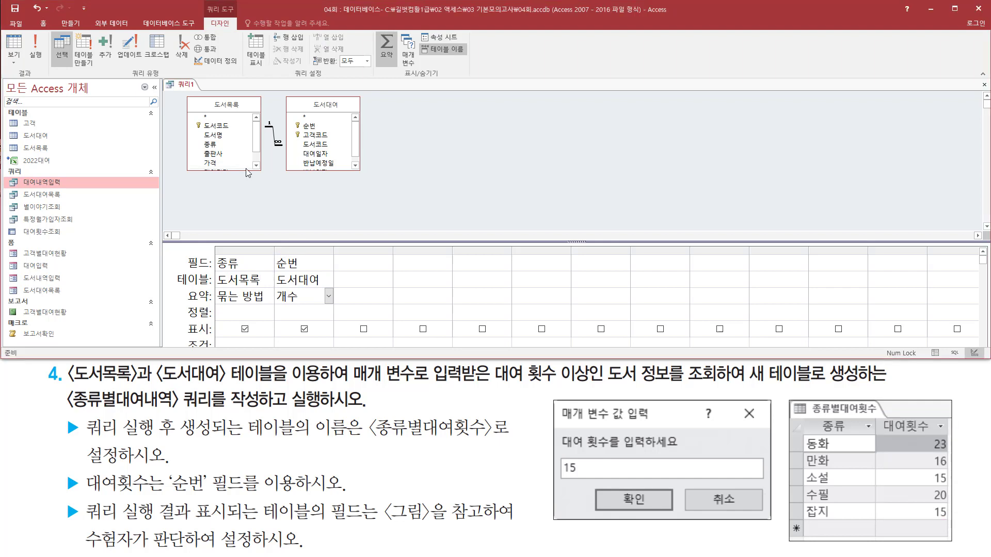
- Run the query, compare the counts per 종류 with the expected 대여횟수 result and parameter condition, and return to Design View
left_click_drag(26, 34, 44, 66)
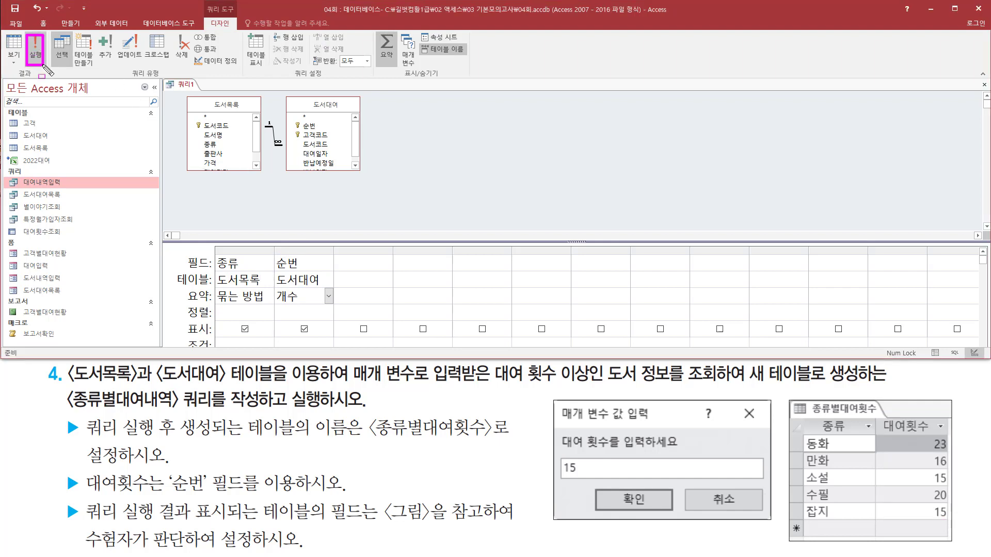
key("Escape")
left_click(35, 49)
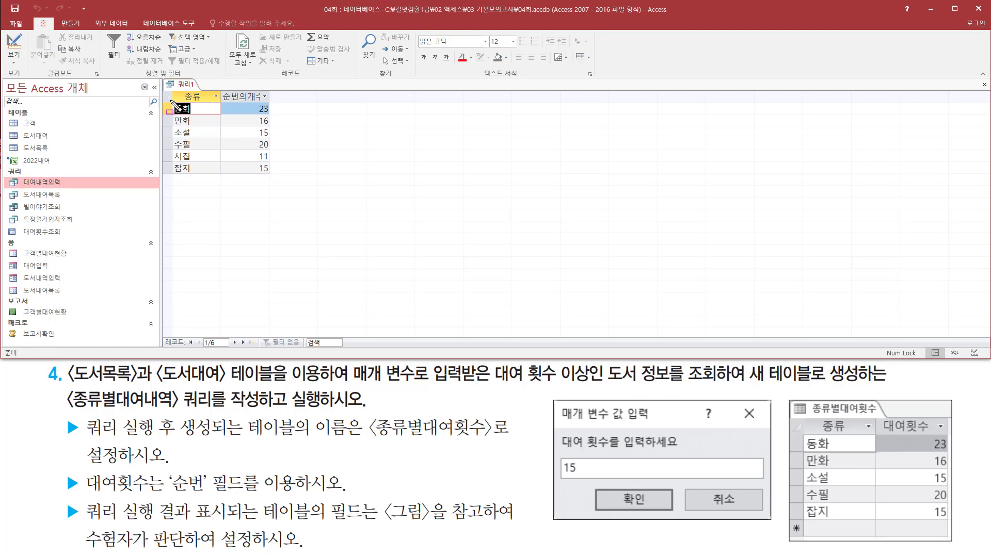
left_click_drag(171, 100, 205, 177)
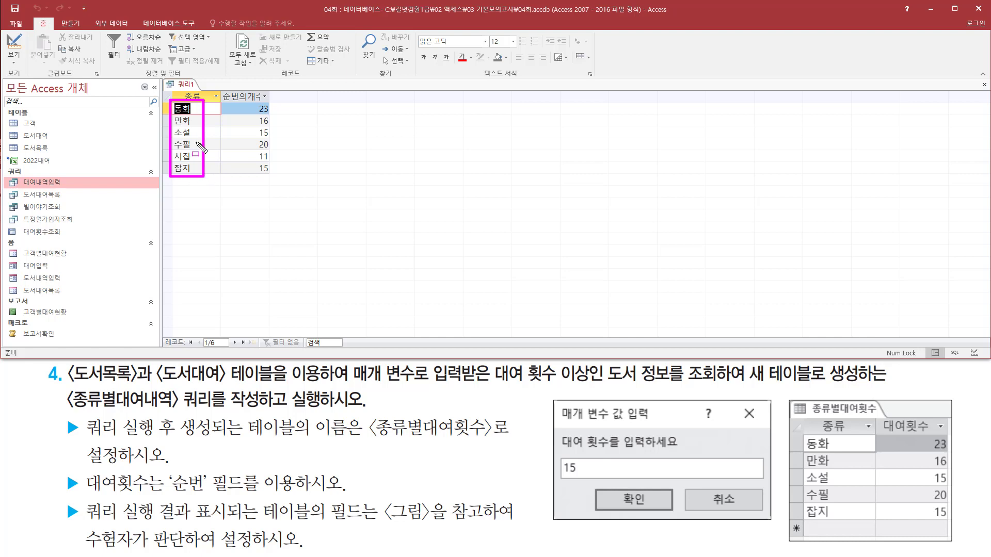
mouse_move(254, 102)
left_mouse_down()
mouse_move(270, 182)
mouse_move(277, 176)
left_mouse_up()
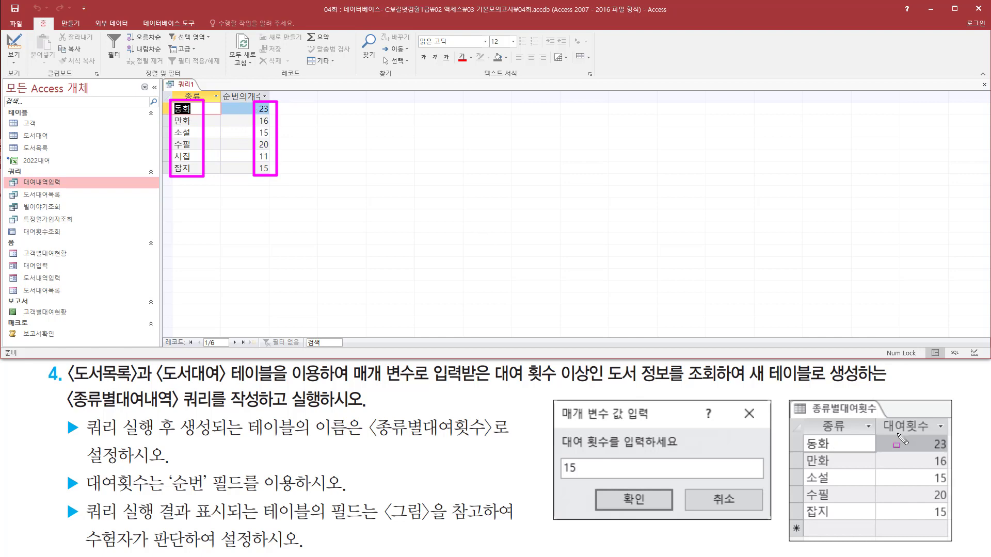
left_click_drag(880, 416, 934, 438)
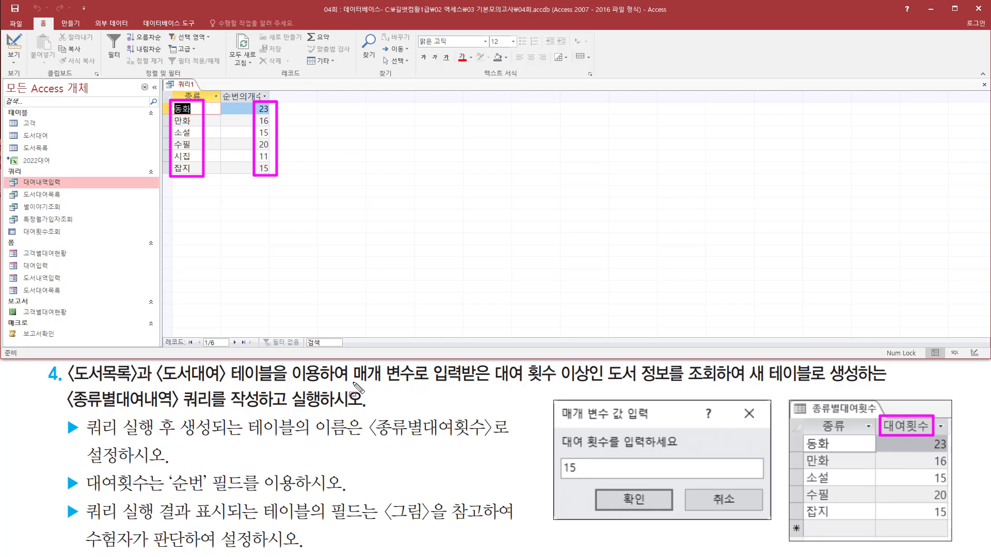
left_click_drag(354, 383, 591, 386)
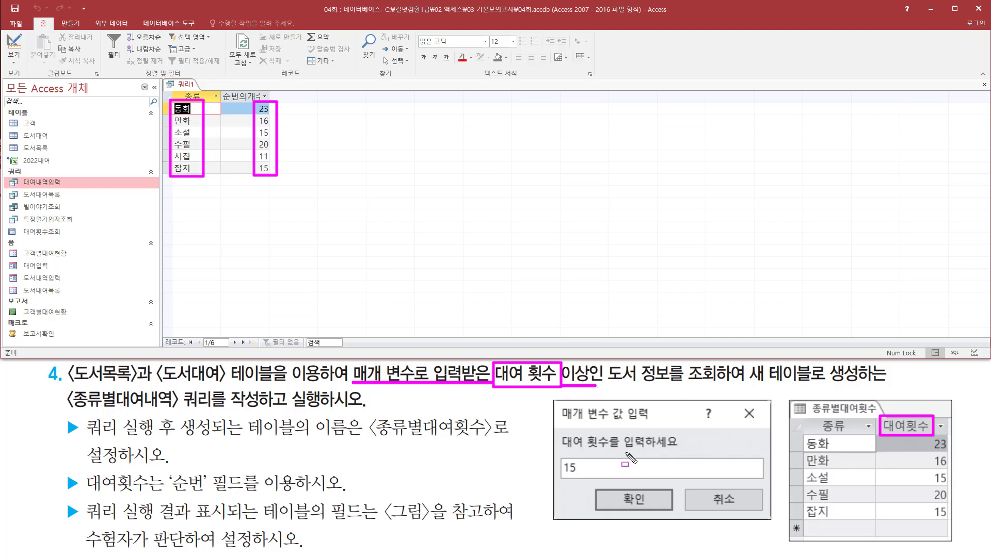
right_click(186, 84)
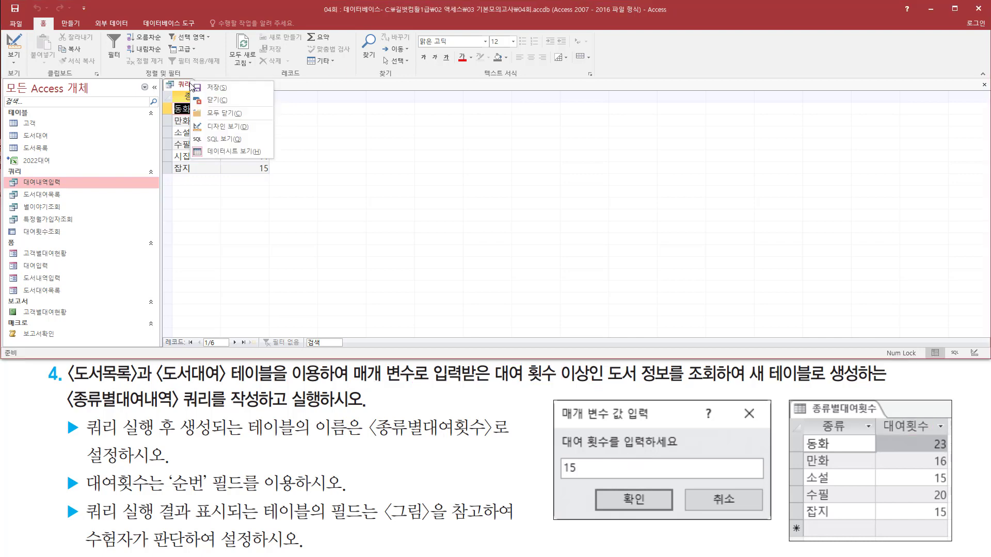
left_click(223, 126)
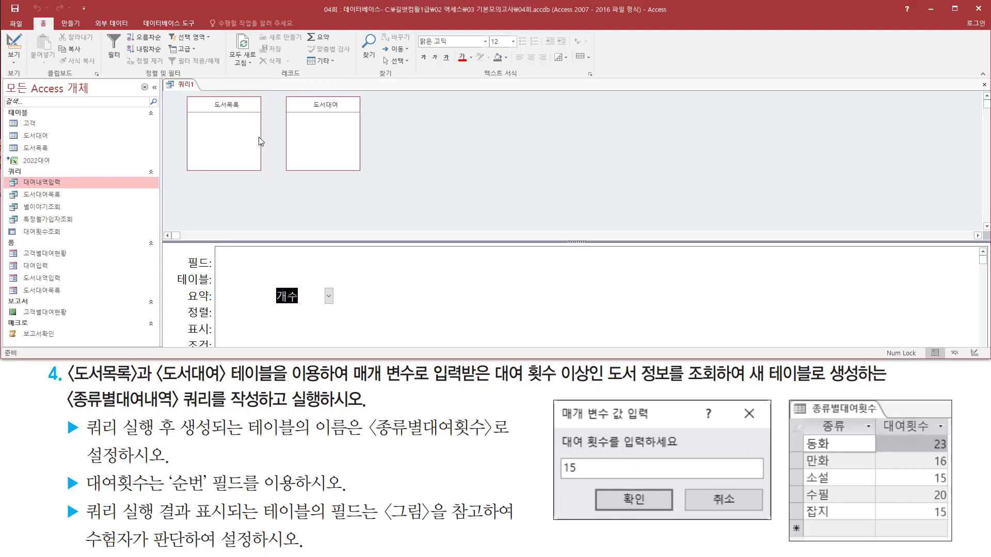
- Give the counted 순번 field the alias 대여횟수 and widen its column in the query grid
left_click(307, 263)
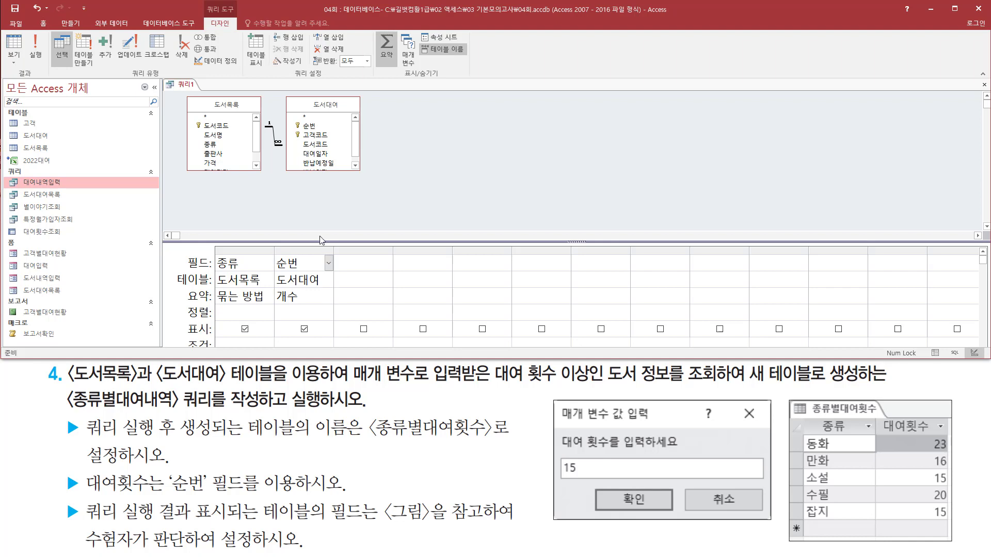
type("대여횟수:")
left_click_drag(336, 250, 373, 250)
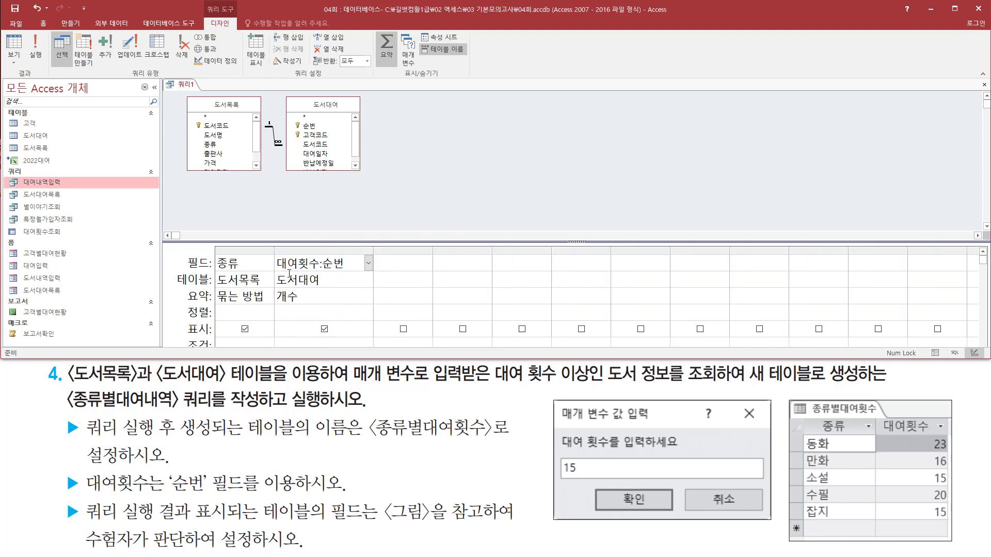
left_click_drag(277, 270, 324, 270)
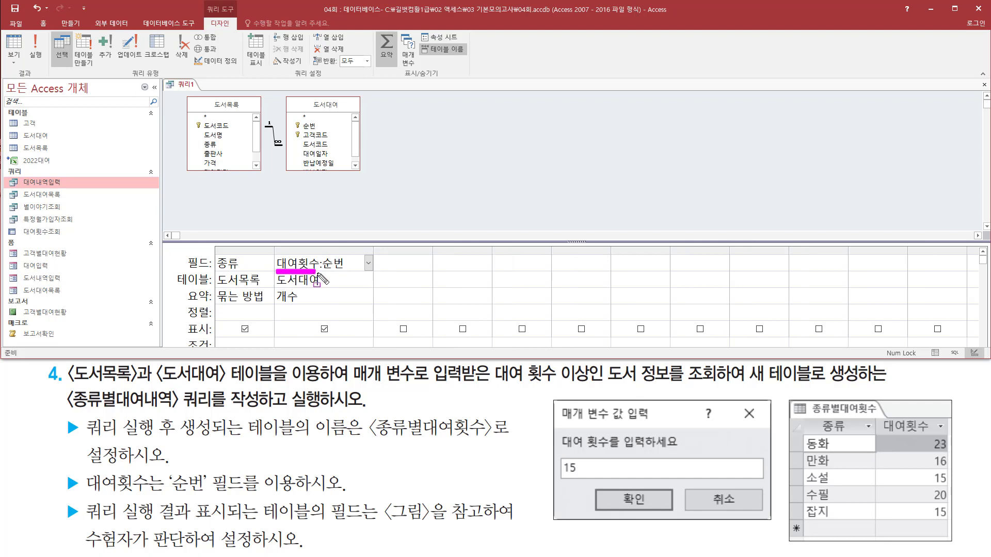
left_click(344, 279)
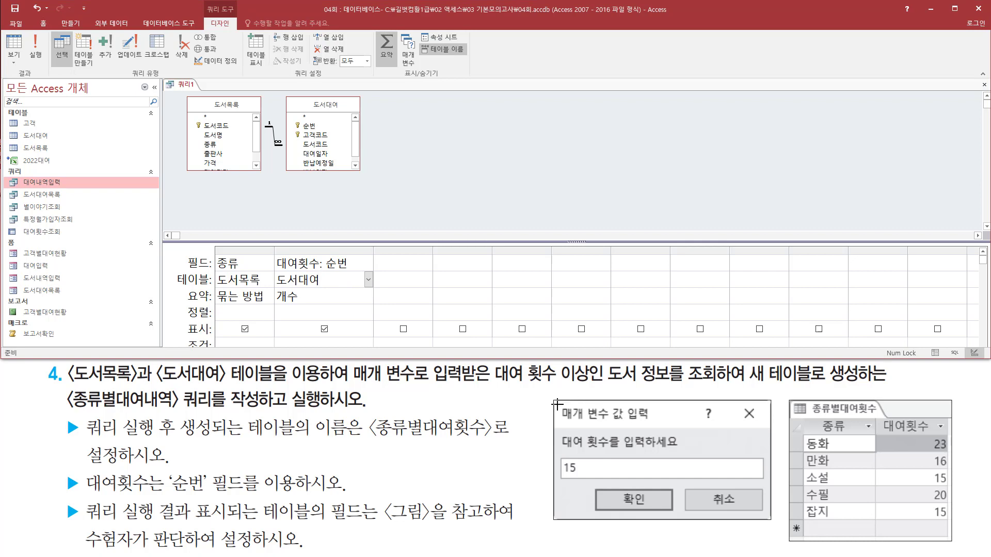
- Enlarge the query design grid to expose the 조건 row, and examine the parameter prompt wording required for the 대여횟수 column
mouse_move(558, 404)
left_mouse_down()
mouse_move(695, 494)
mouse_move(777, 526)
left_mouse_up()
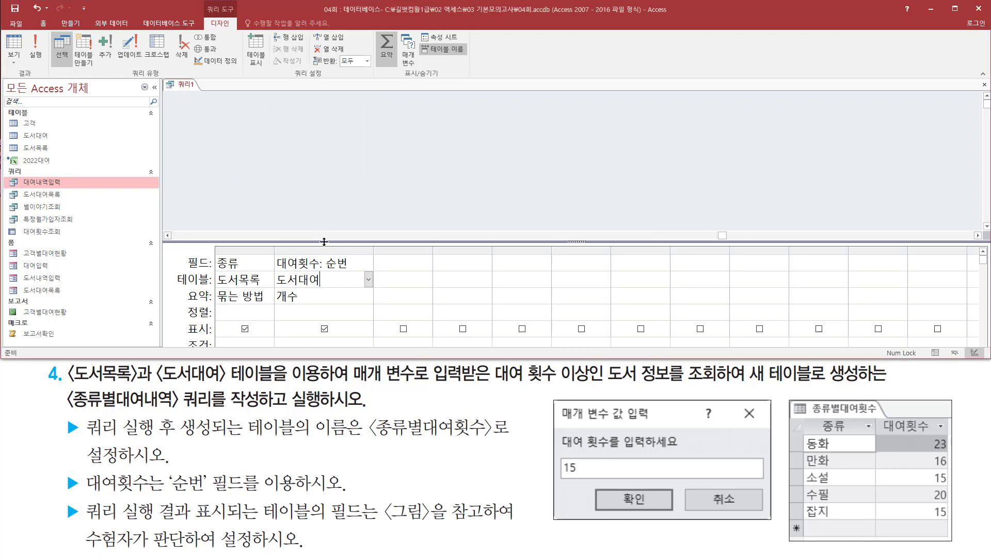
left_click_drag(323, 244, 331, 211)
left_click(178, 202)
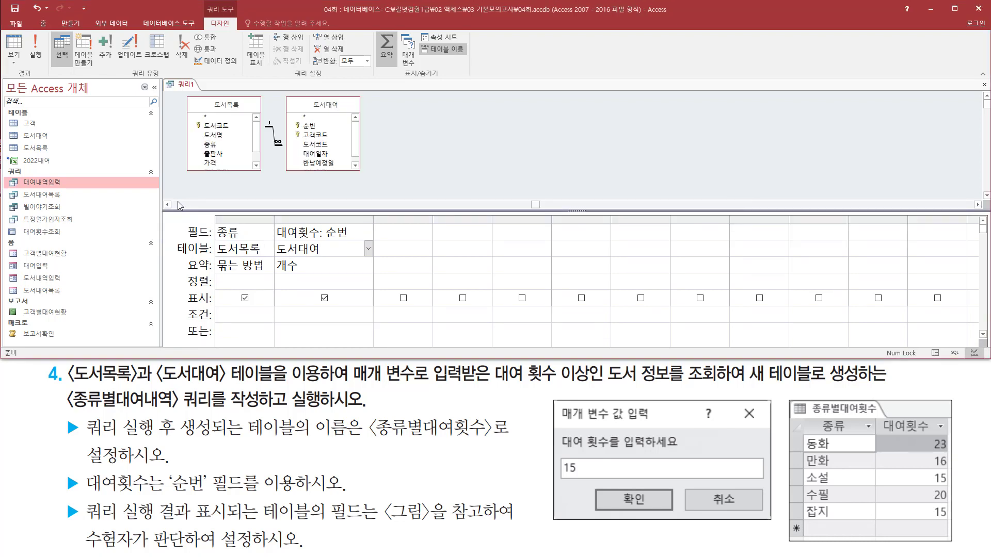
mouse_move(270, 217)
left_mouse_down()
mouse_move(382, 290)
mouse_move(377, 282)
left_mouse_up()
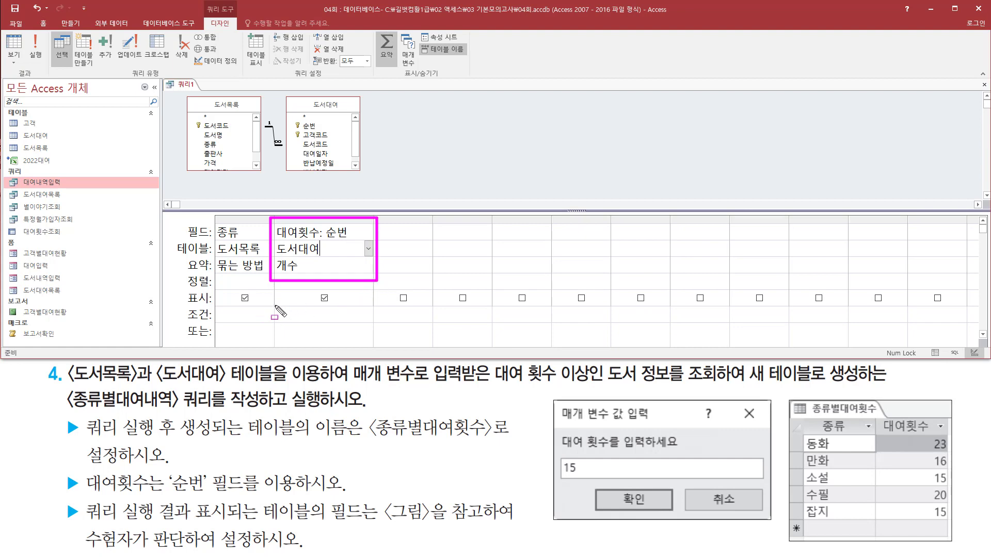
left_click_drag(274, 306, 372, 324)
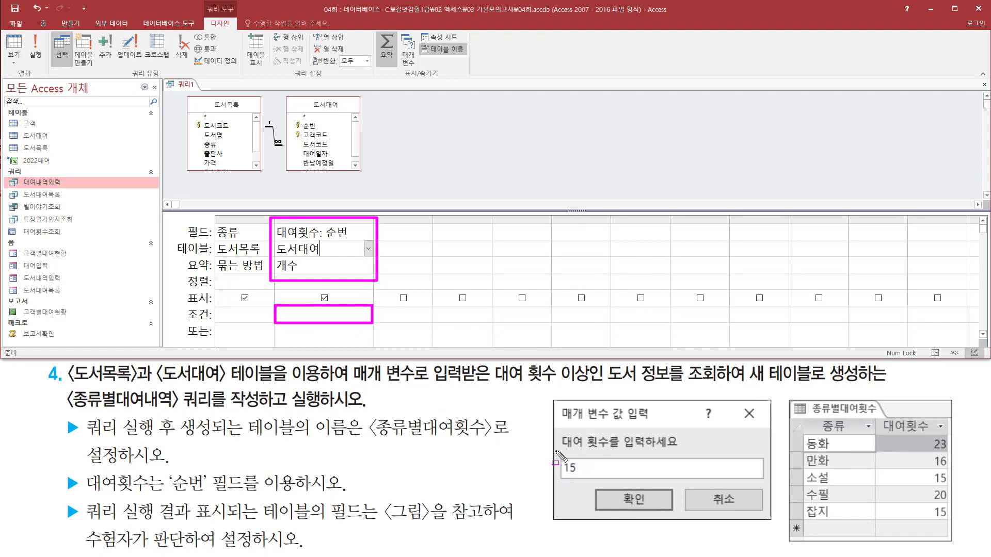
left_click_drag(560, 450, 685, 452)
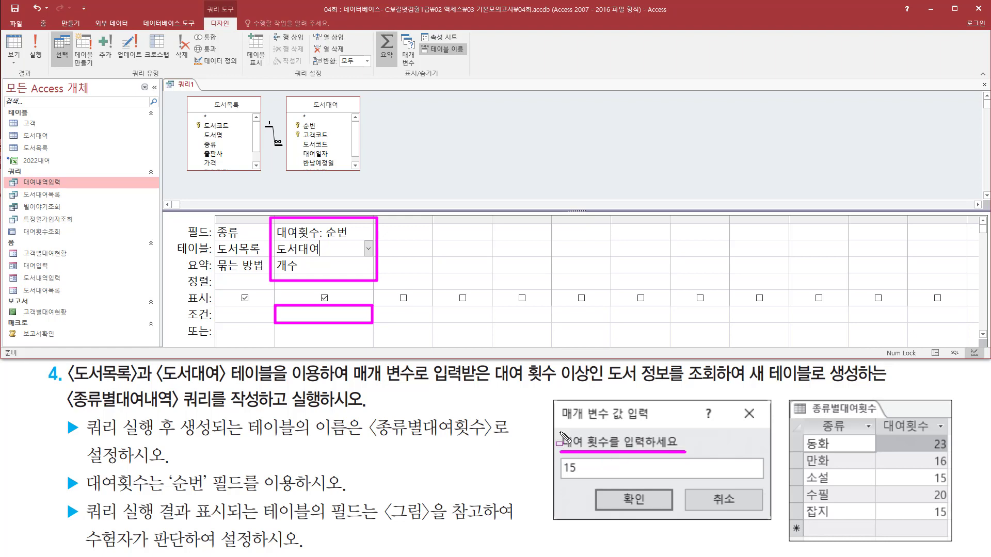
mouse_move(561, 433)
left_mouse_down()
mouse_move(573, 448)
mouse_move(682, 451)
left_mouse_up()
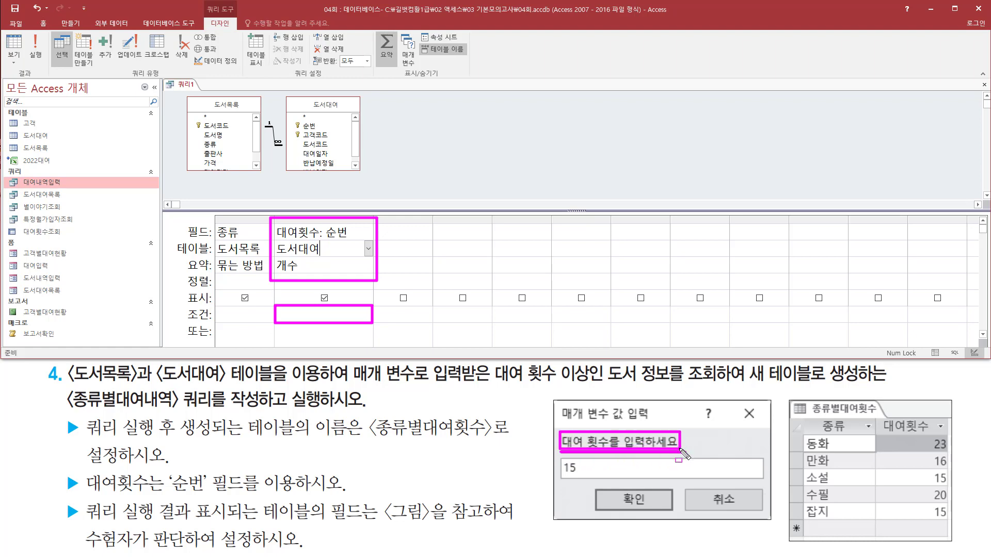
key("Escape")
- Enter [대여 횟수를 입력하세요] as the 조건 of the 대여횟수 column and widen the column to fit it
left_click(314, 313)
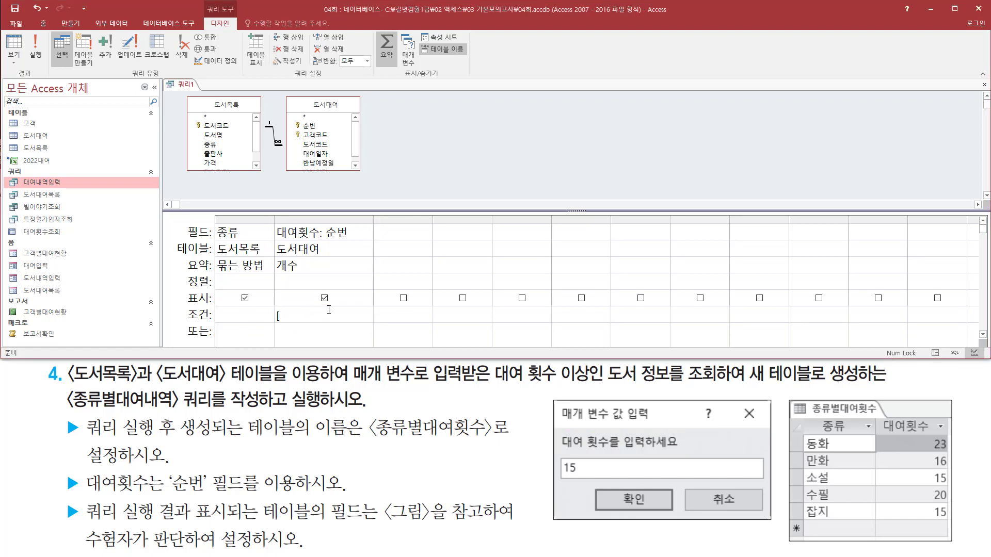
type("[대여 ")
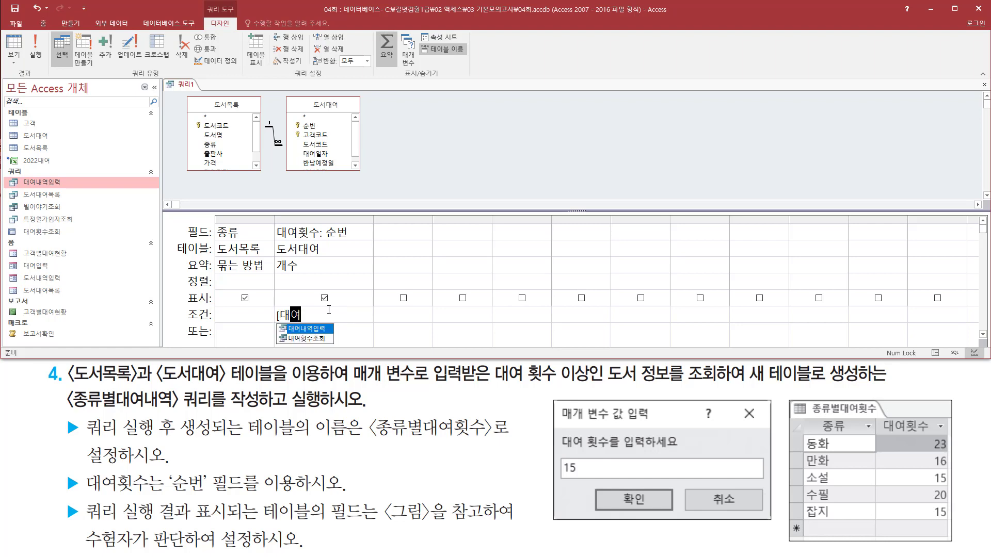
type("횟수를")
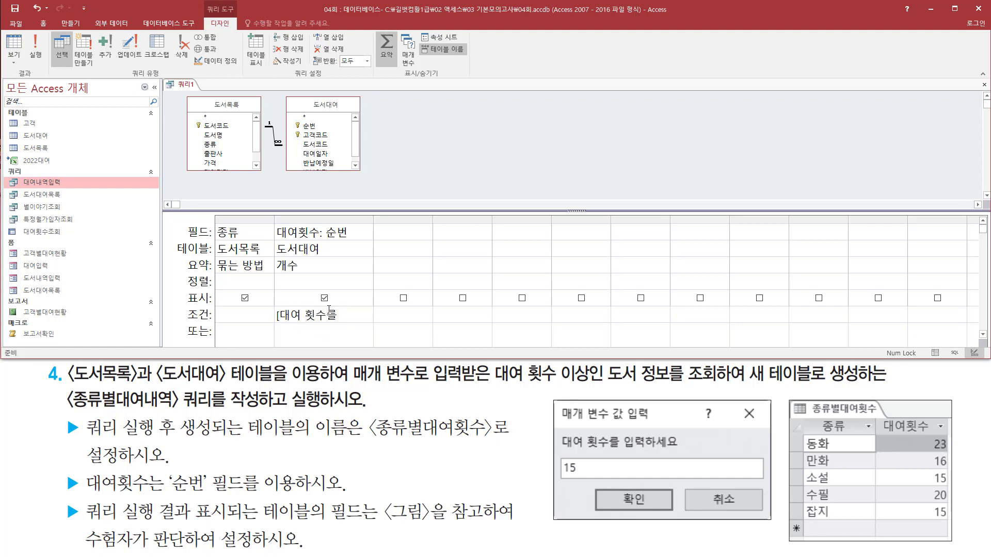
type(" 입력하세요")
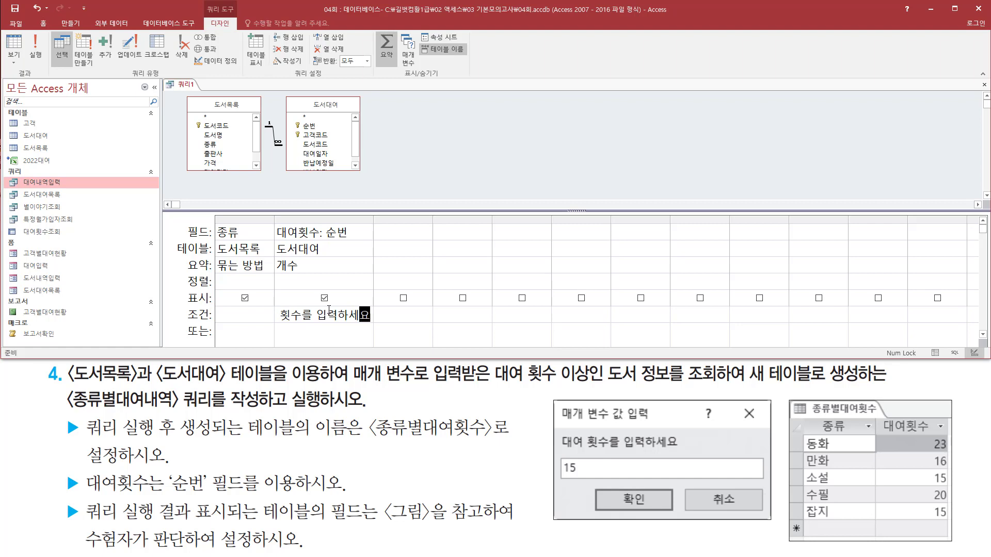
type("]")
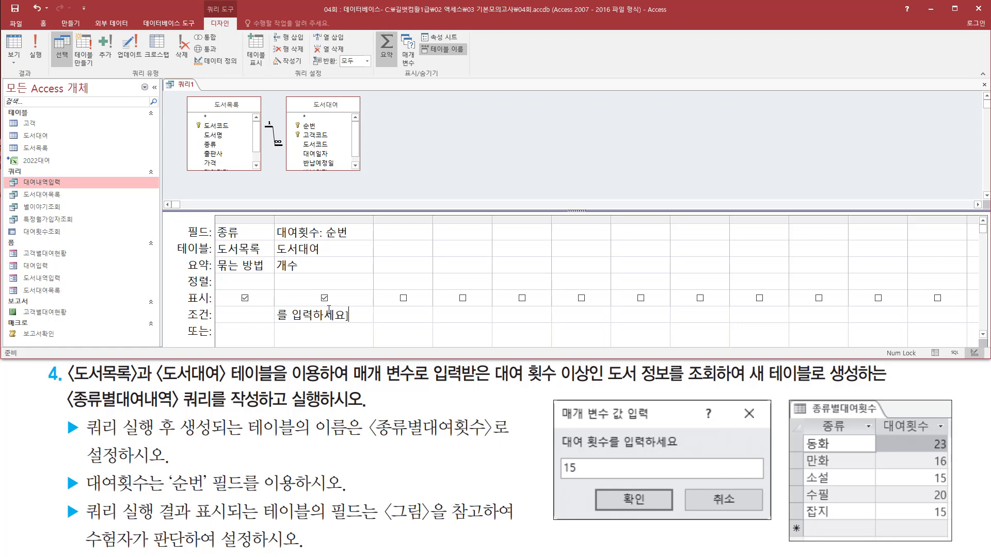
left_click_drag(373, 221, 444, 221)
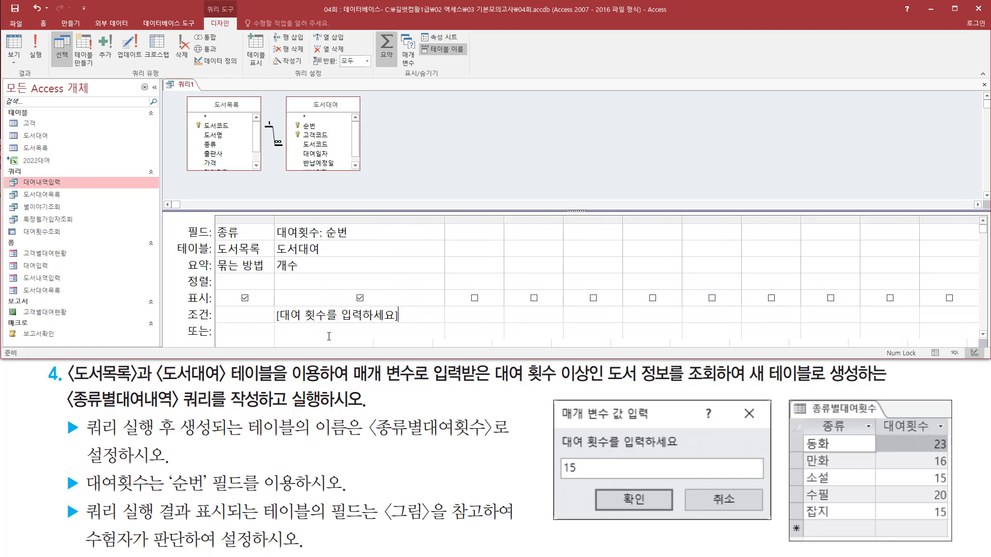
- Run the query with 15 as the 대여 횟수 parameter, checking the prompt against the exercise figure
left_click_drag(275, 324, 399, 324)
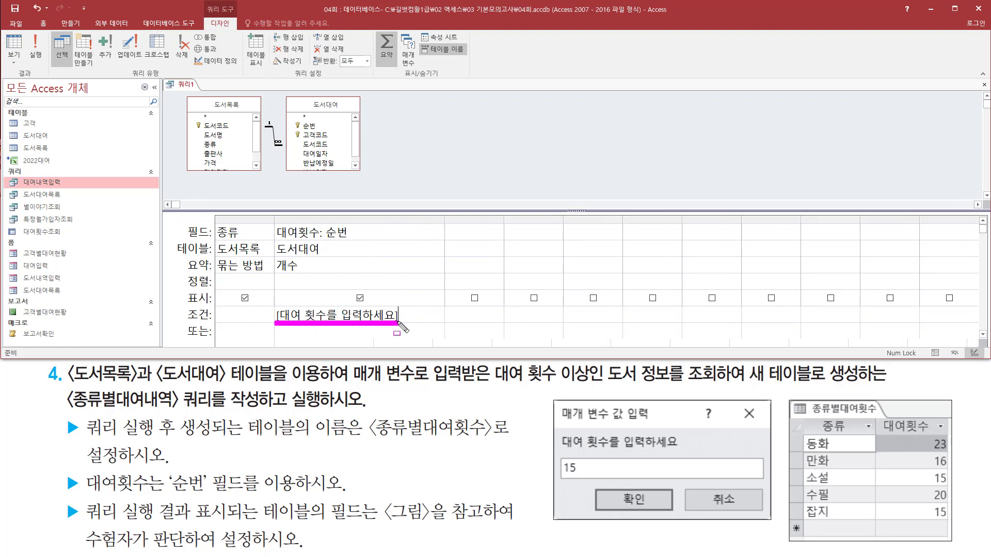
left_click_drag(560, 459, 583, 478)
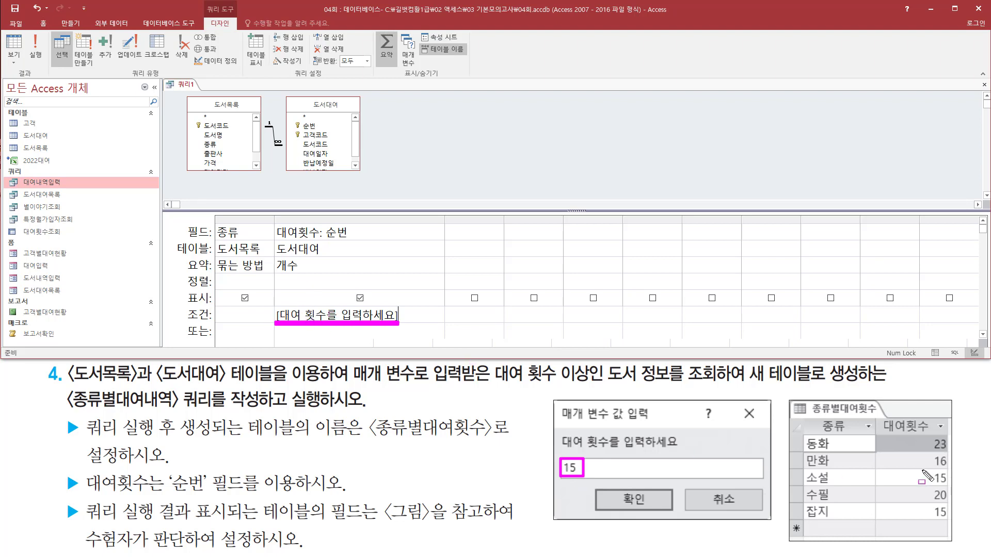
mouse_move(931, 467)
left_mouse_down()
mouse_move(955, 487)
mouse_move(956, 520)
left_mouse_up()
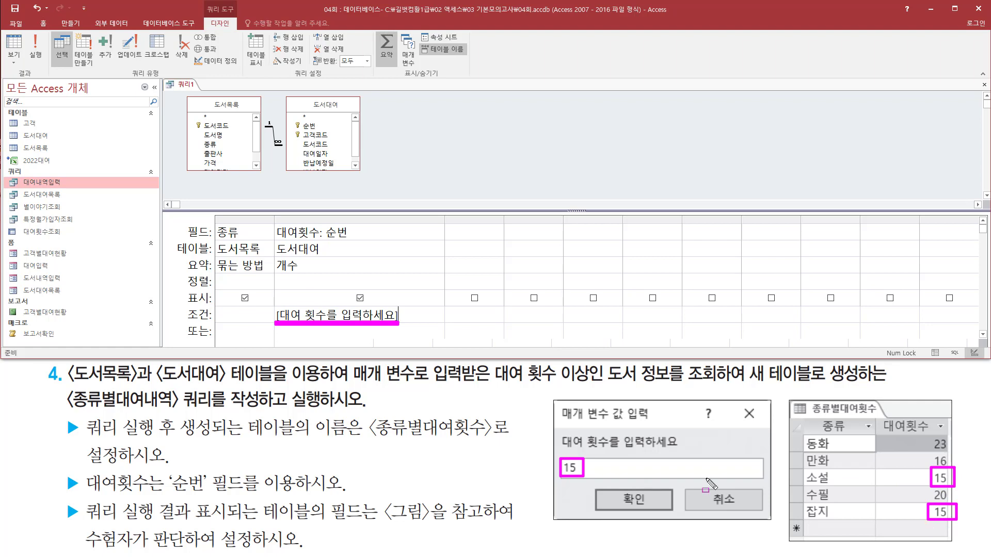
key("Escape")
left_click(40, 63)
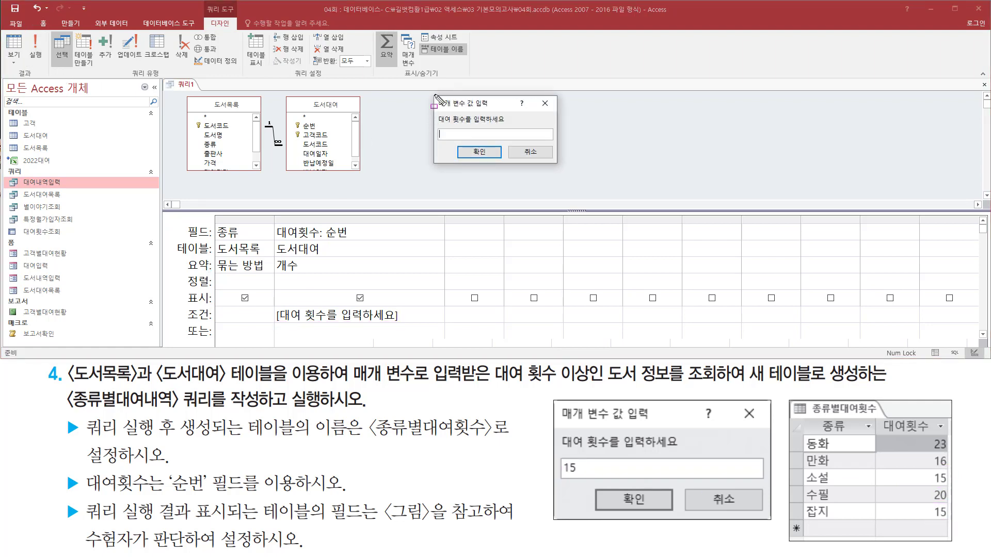
mouse_move(435, 97)
left_mouse_down()
mouse_move(467, 164)
mouse_move(561, 164)
left_mouse_up()
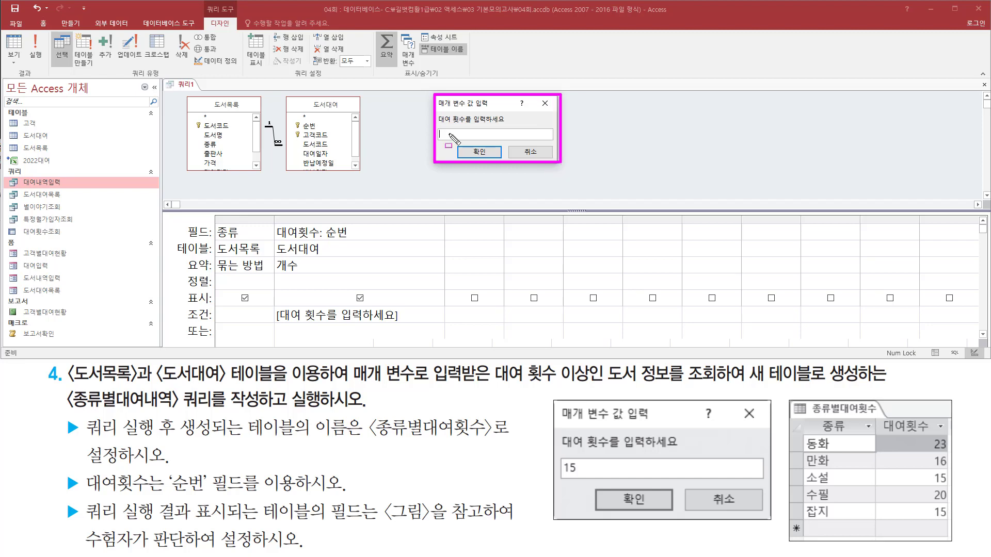
left_click_drag(437, 125, 506, 124)
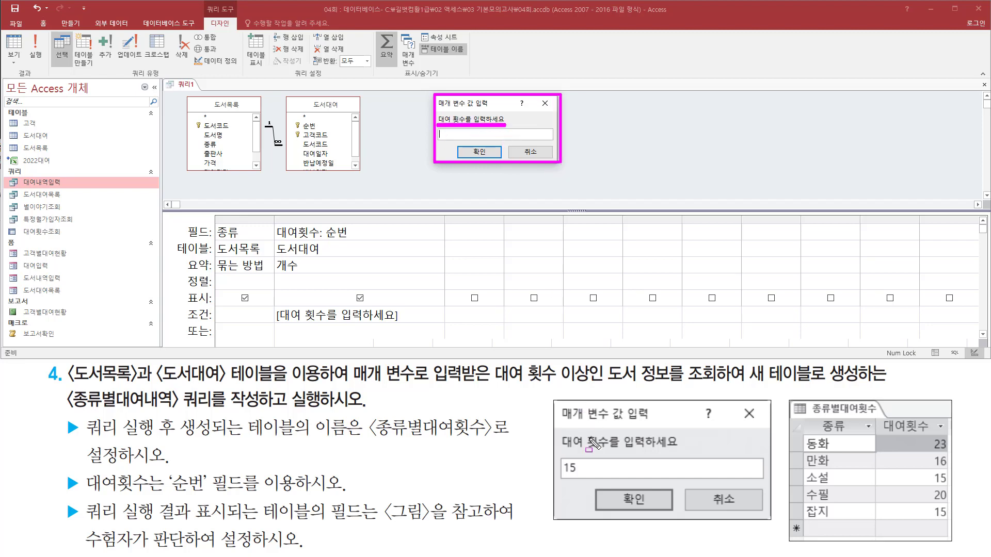
left_click_drag(560, 451, 686, 451)
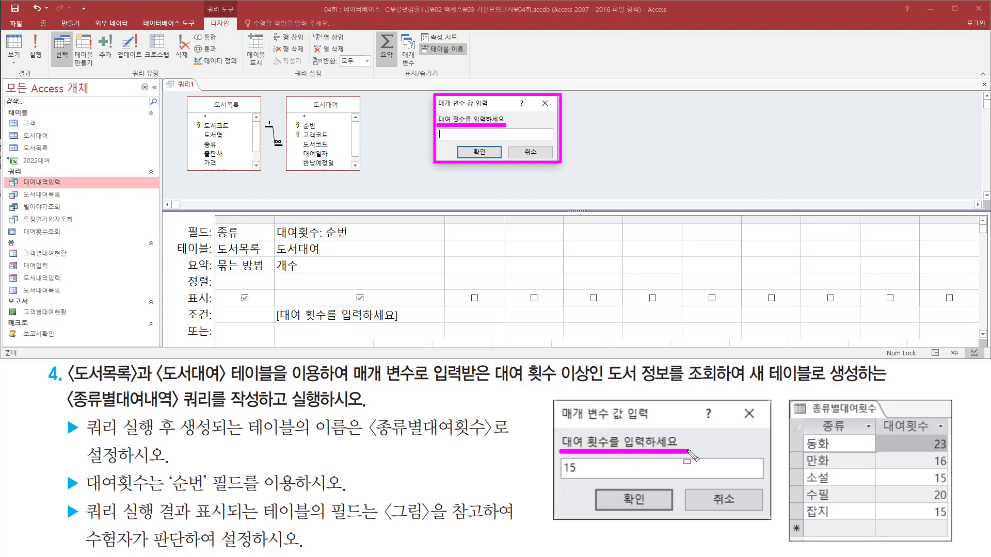
key("Escape")
left_click(451, 135)
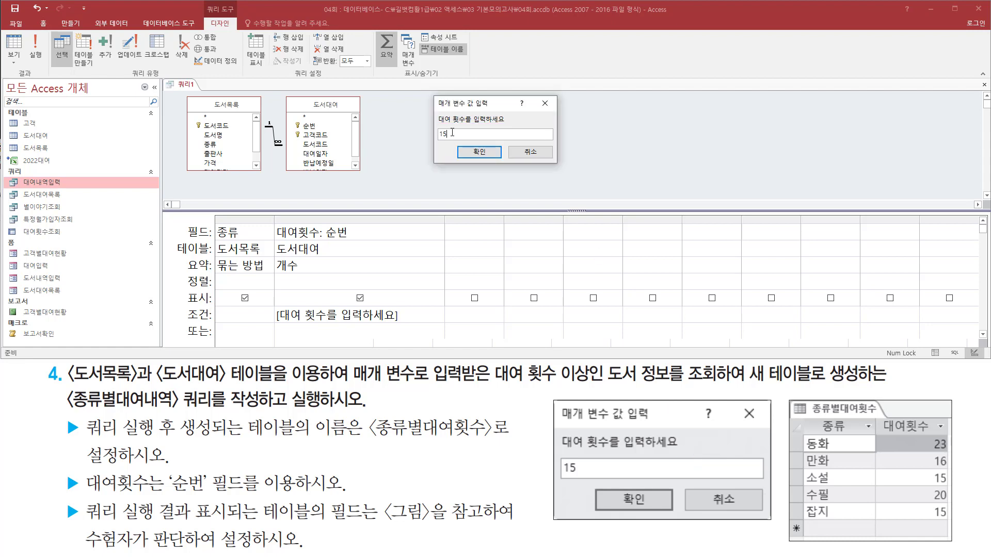
left_click(479, 154)
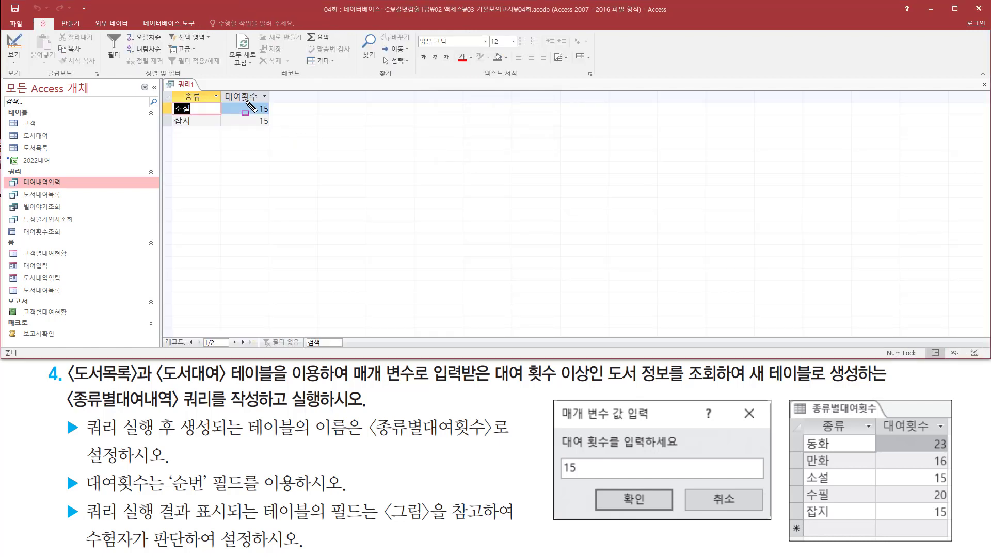
- Compare the returned 대여횟수 values with the exercise's 이상 condition and return to Design View
left_click_drag(246, 101, 278, 128)
left_click_drag(557, 457, 581, 479)
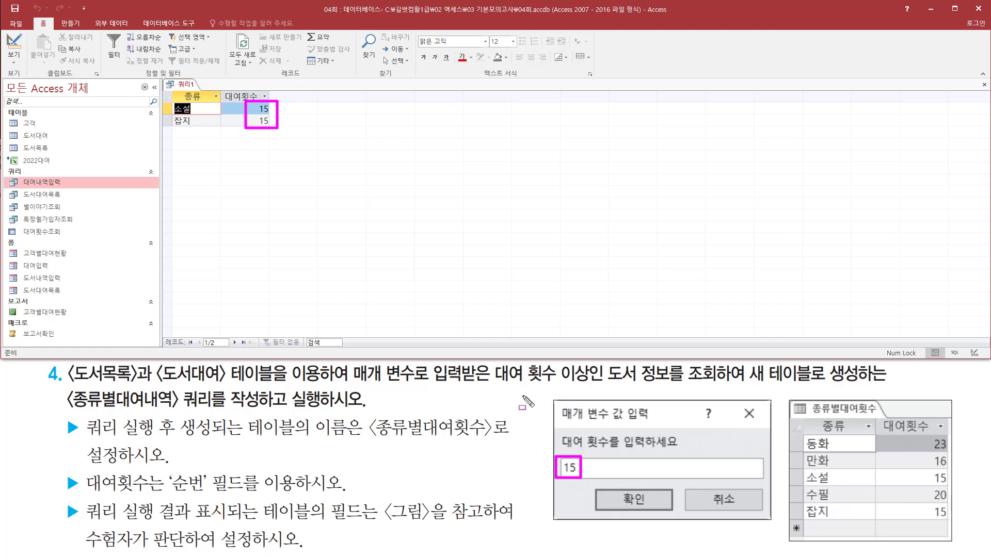
left_click_drag(433, 377, 596, 389)
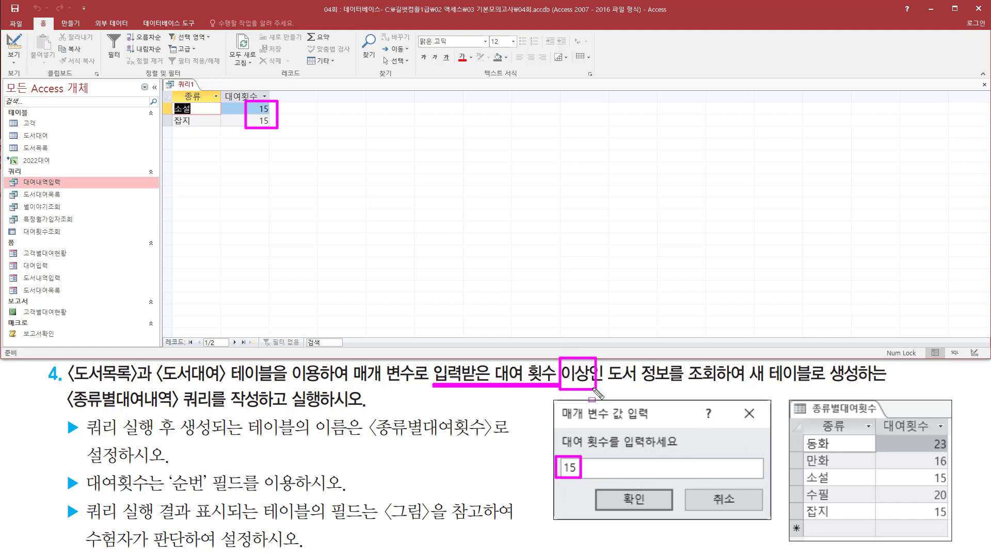
key("Escape")
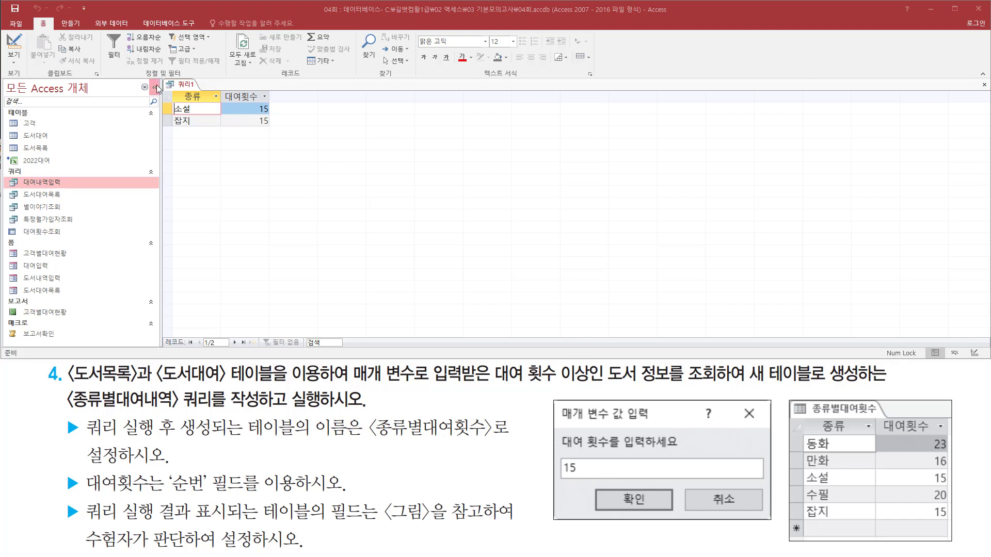
right_click(180, 85)
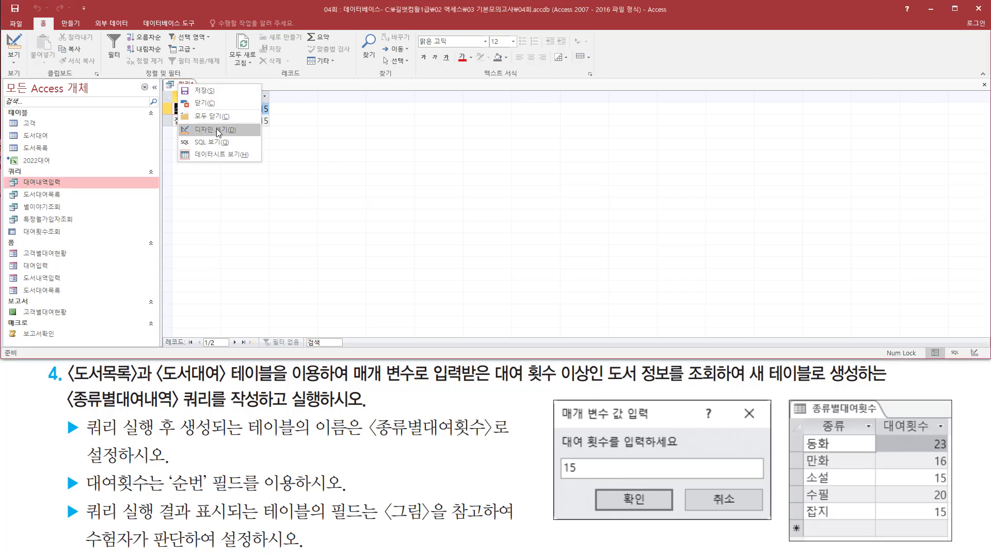
left_click(216, 129)
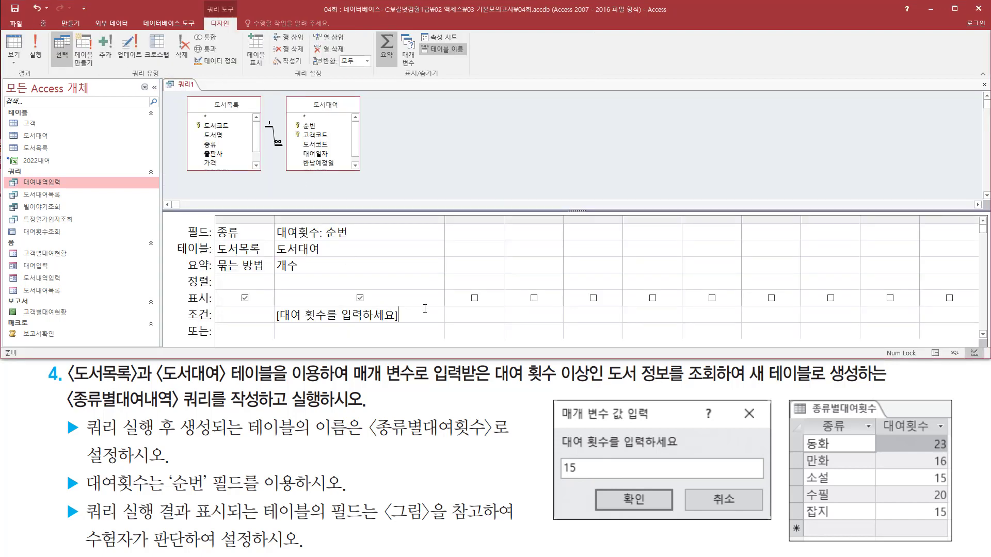
- Change the 대여횟수 column's 조건 to >=[대여 횟수를 입력하세요]
key("shift+Home")
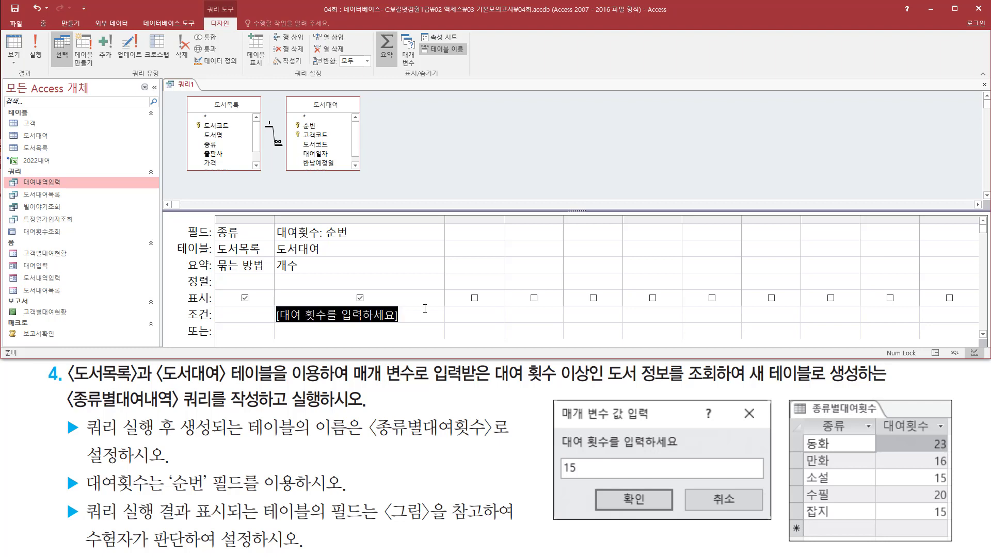
key("Home")
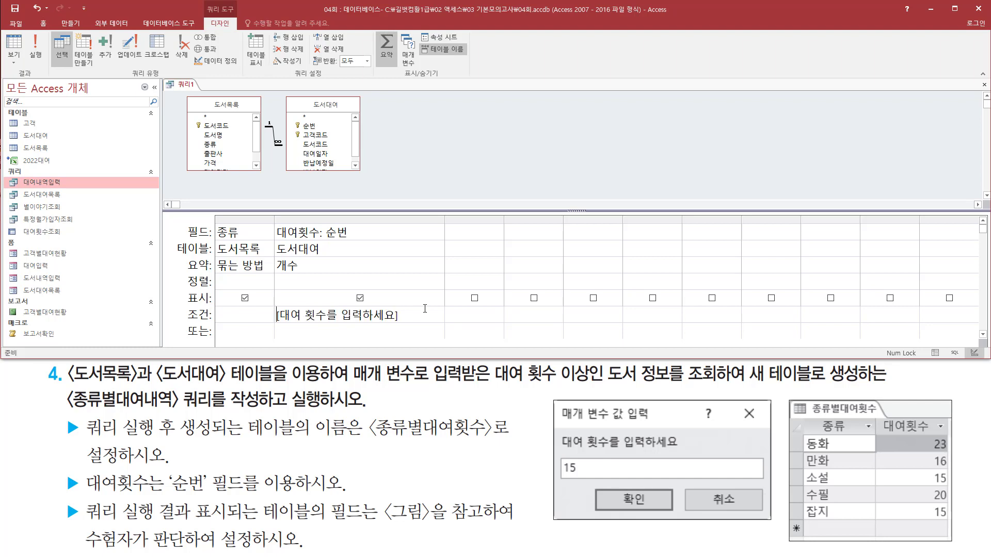
type(">=")
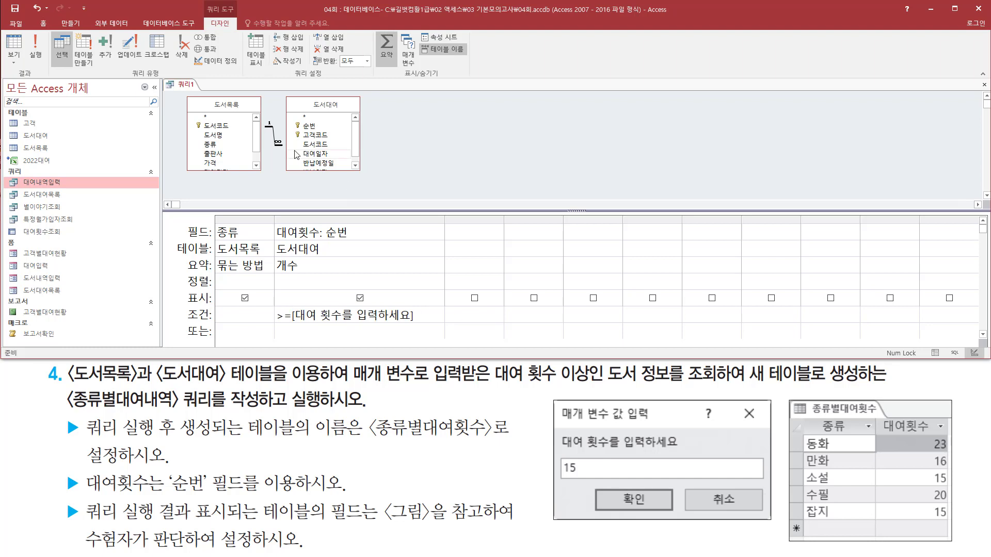
- Run the revised query with 15 as the 대여 횟수 parameter
left_click(44, 51)
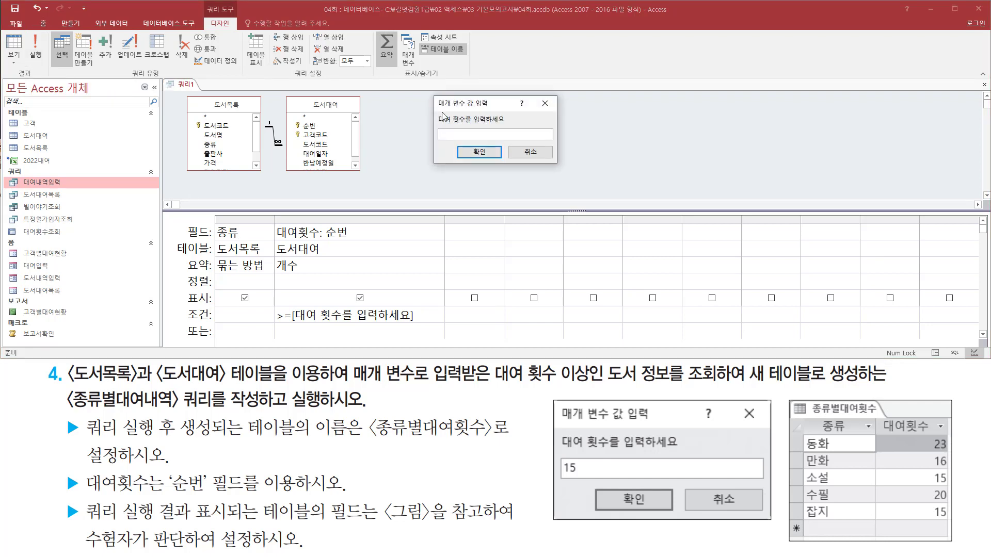
mouse_move(432, 94)
left_mouse_down()
mouse_move(501, 162)
mouse_move(560, 168)
left_mouse_up()
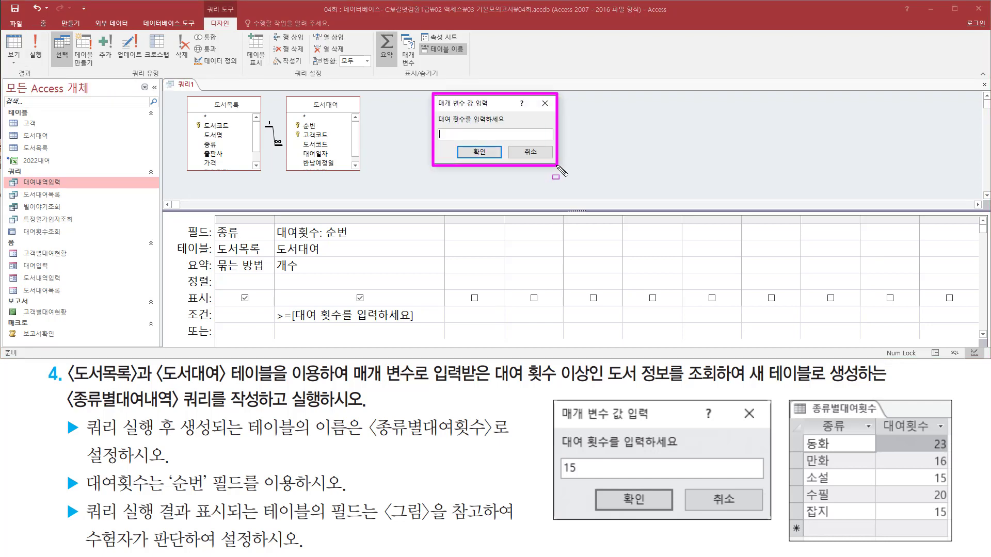
key("Escape")
left_click(480, 132)
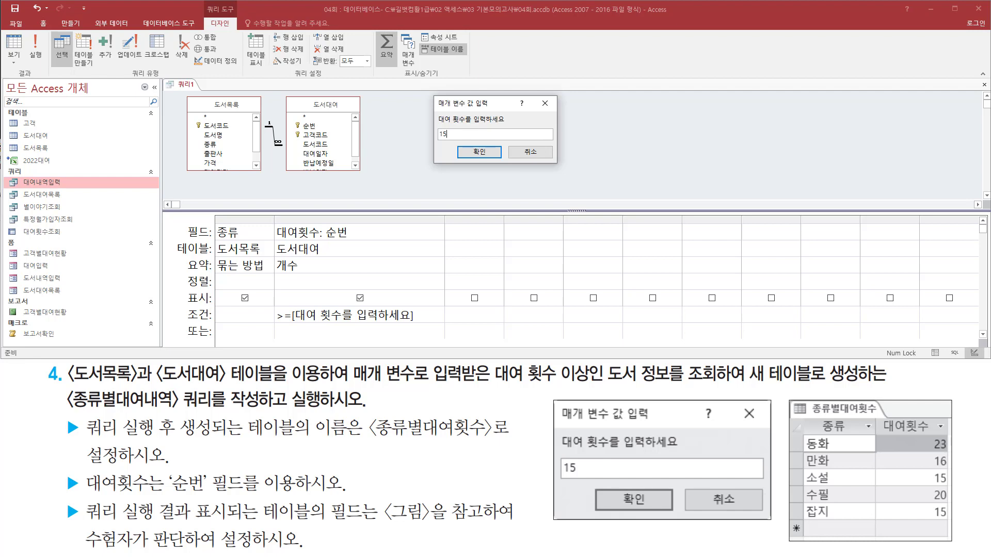
left_click(478, 153)
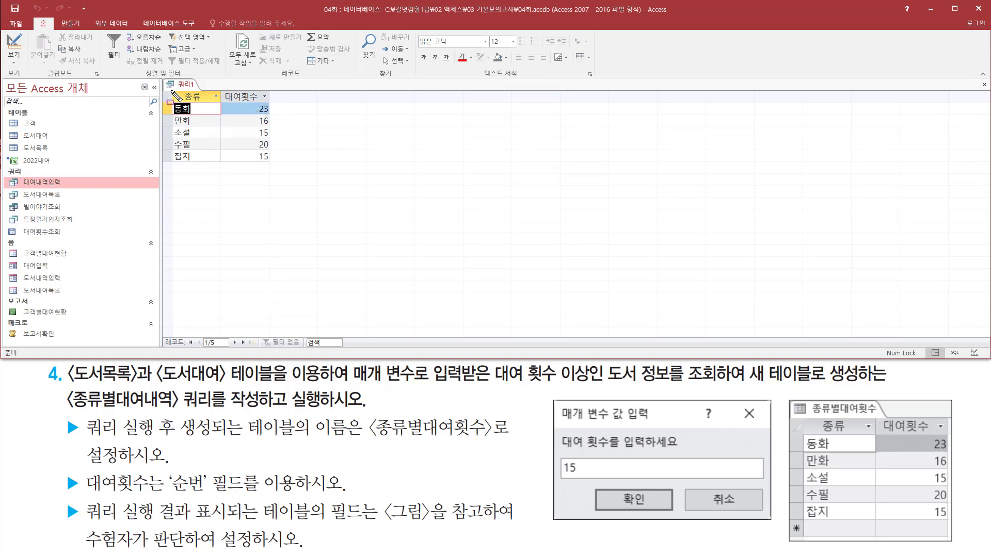
- Compare the returned 종류 and 대여횟수 columns with the exercise's 종류별대여횟수 figure
mouse_move(170, 91)
left_mouse_down()
mouse_move(204, 176)
mouse_move(280, 166)
left_mouse_up()
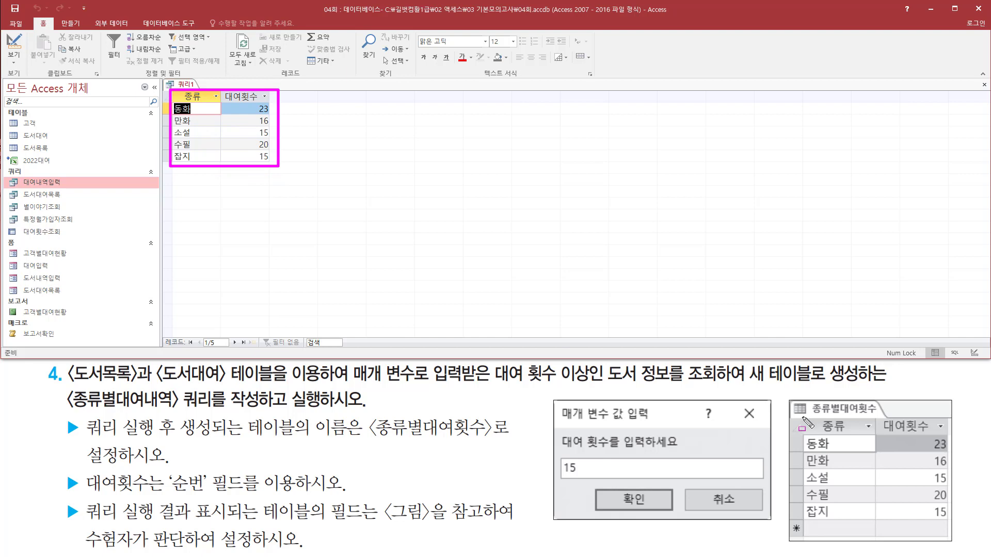
mouse_move(803, 418)
left_mouse_down()
mouse_move(858, 526)
mouse_move(935, 537)
mouse_move(954, 524)
left_mouse_up()
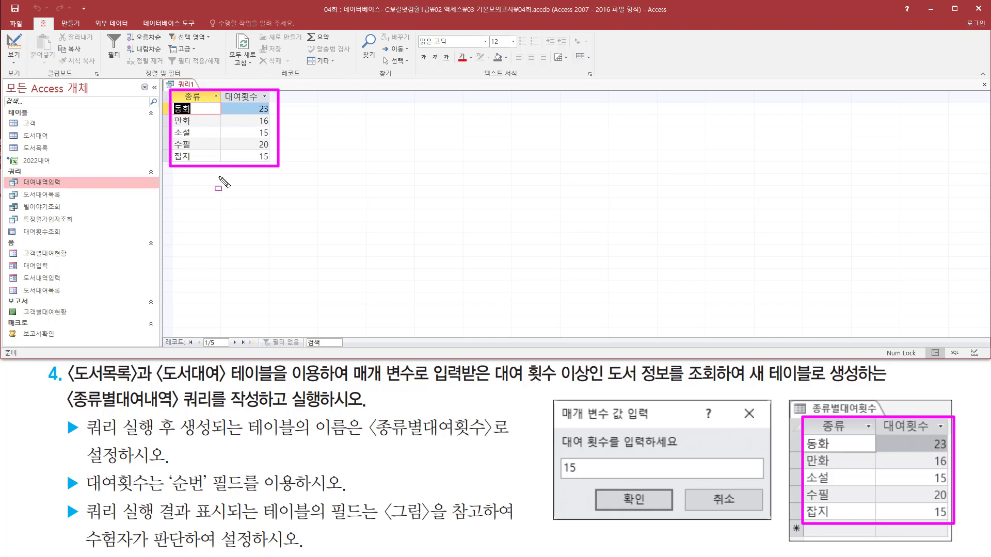
left_click_drag(808, 436, 832, 522)
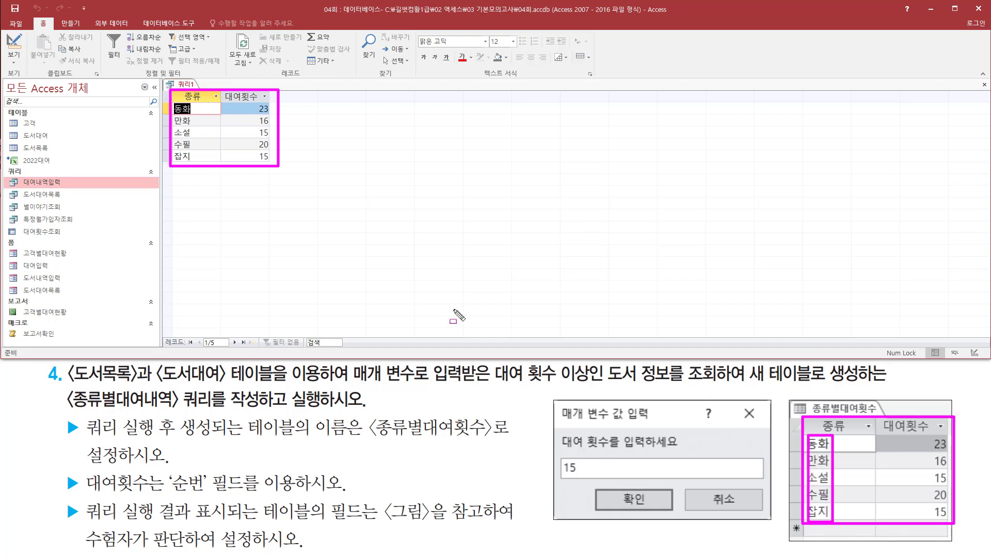
mouse_move(254, 102)
left_mouse_down()
mouse_move(273, 119)
mouse_move(273, 164)
left_mouse_up()
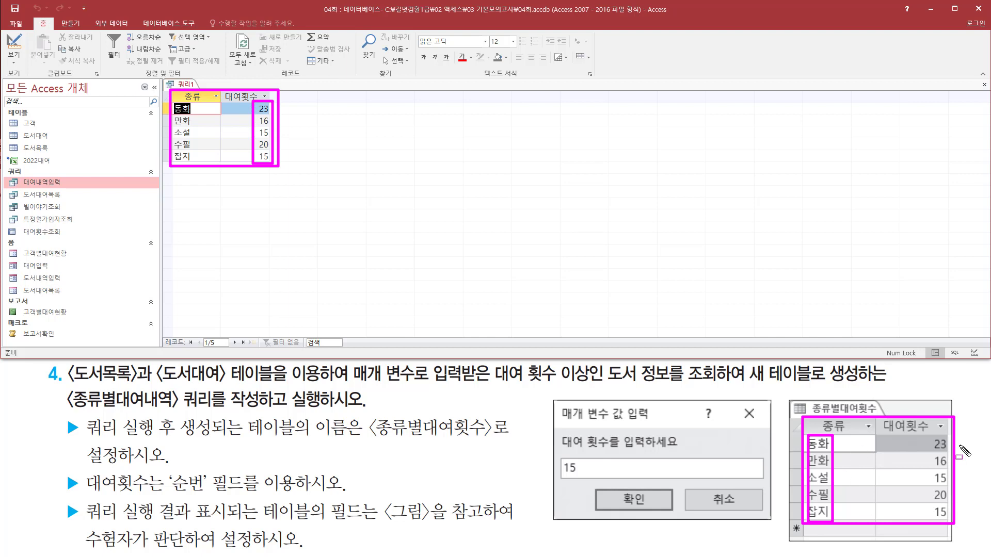
mouse_move(928, 435)
left_mouse_down()
mouse_move(929, 468)
mouse_move(953, 522)
left_mouse_up()
mouse_move(816, 435)
left_mouse_down()
mouse_move(817, 412)
mouse_move(932, 412)
mouse_move(937, 437)
left_mouse_up()
mouse_move(182, 109)
left_mouse_down()
mouse_move(207, 86)
mouse_move(281, 93)
mouse_move(282, 111)
left_mouse_up()
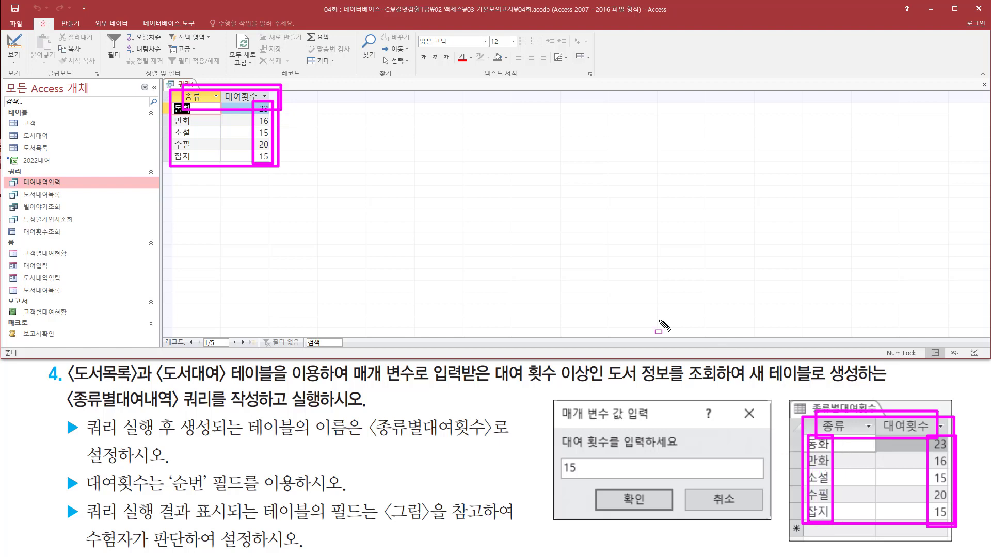
key("Escape")
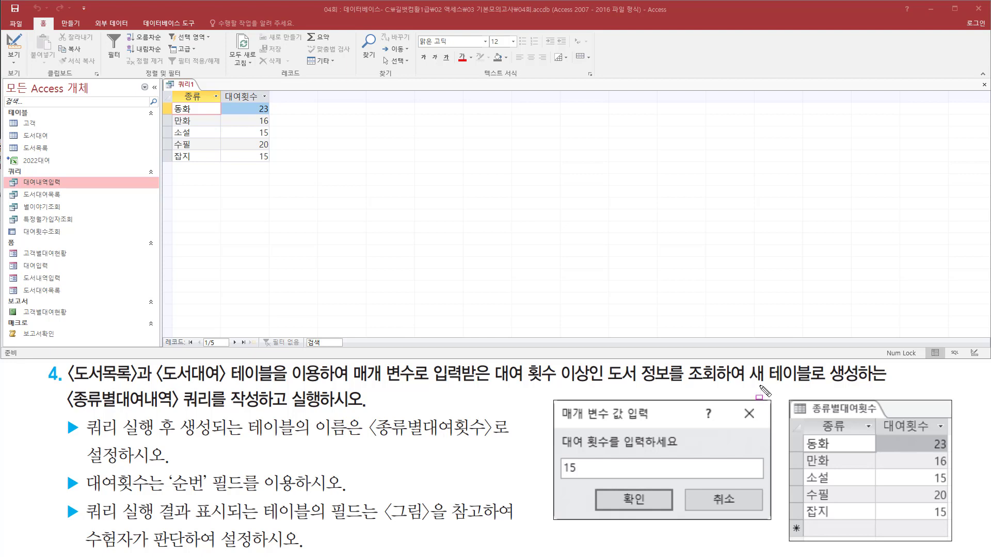
- Return to Design View and change the query type to a make-table query, as the exercise requires a new table
left_click_drag(745, 382, 868, 384)
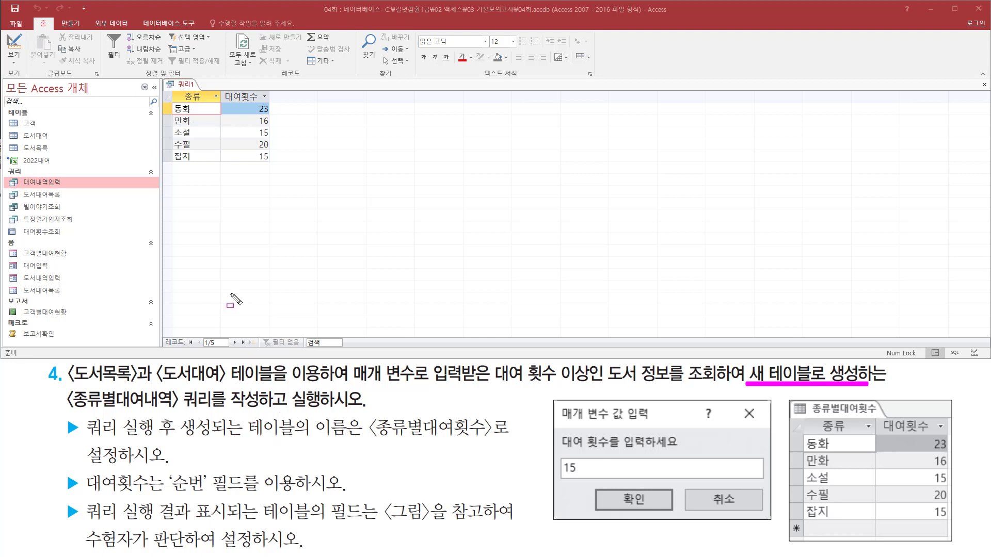
key("Escape")
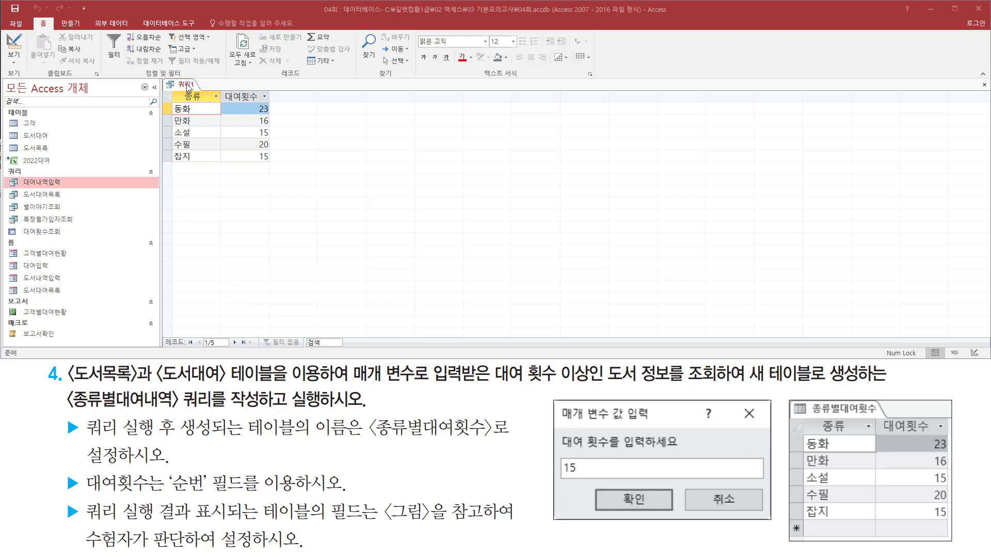
right_click(187, 88)
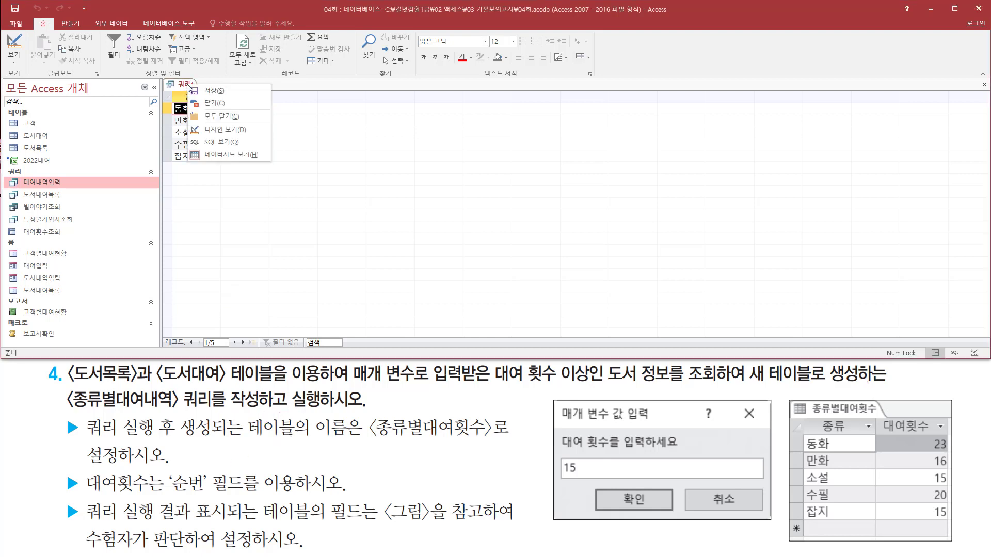
left_click(217, 130)
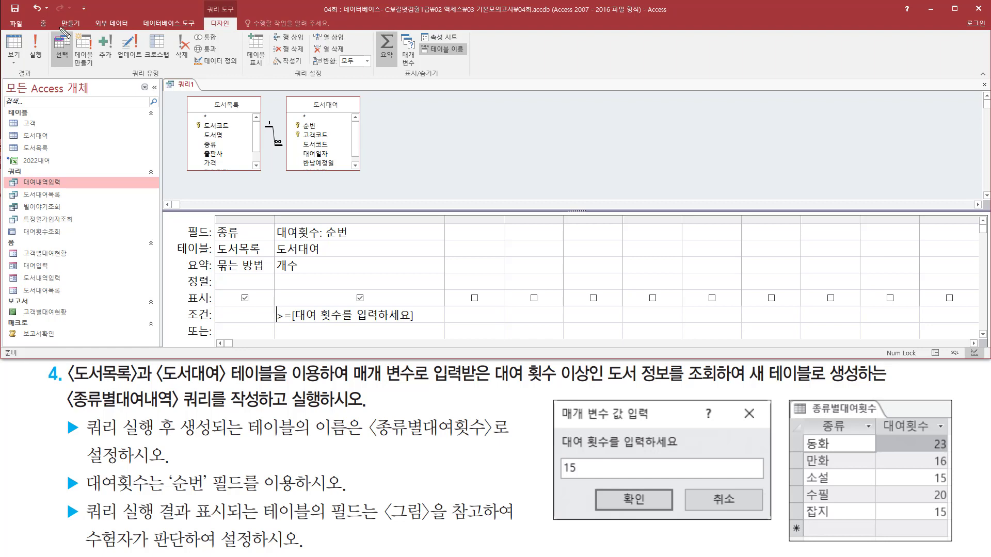
left_click_drag(48, 30, 242, 79)
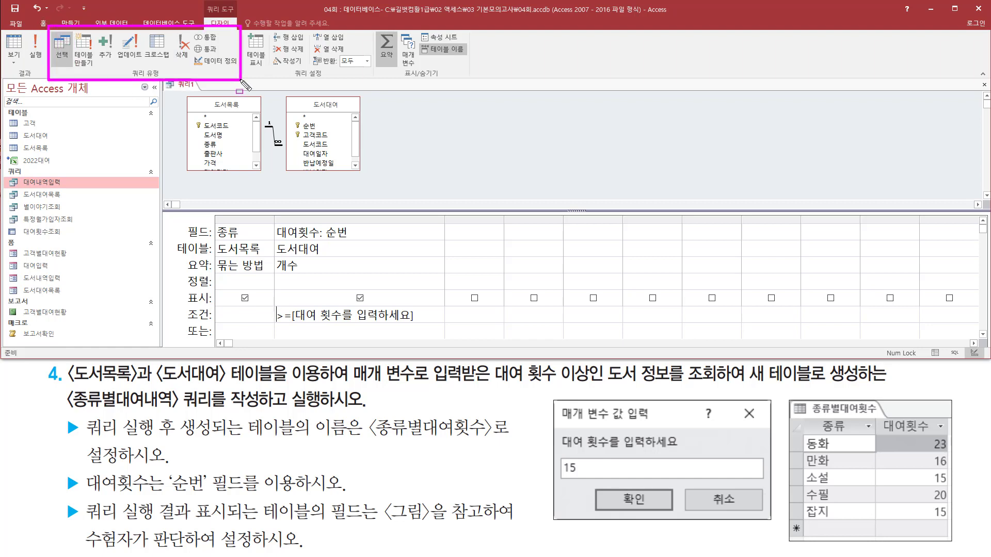
left_click_drag(74, 31, 97, 68)
key("Escape")
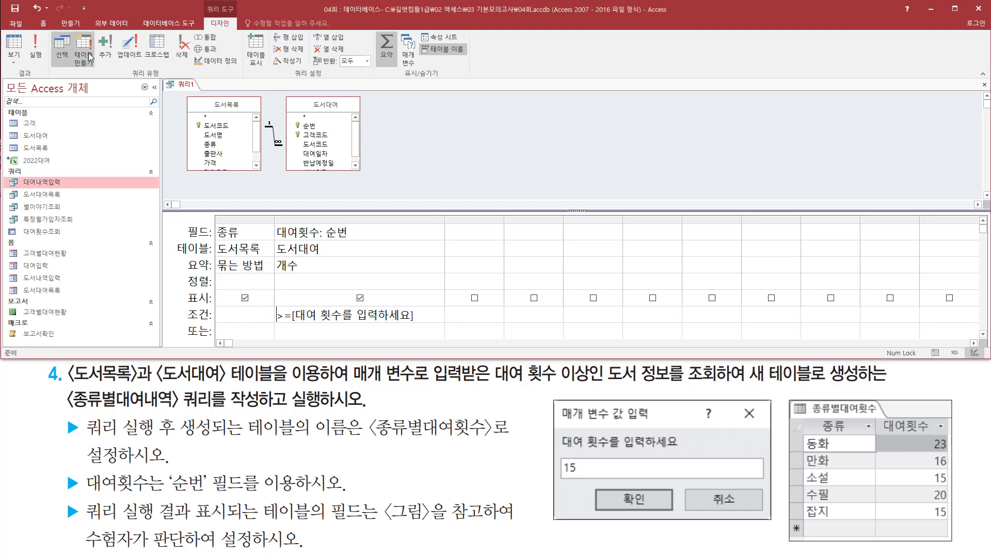
left_click(85, 58)
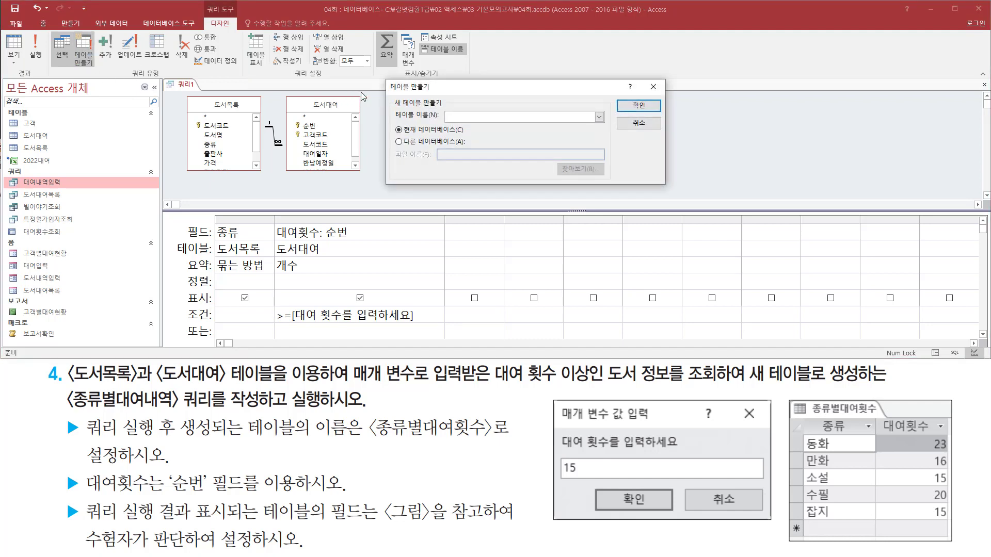
- Name the new table 종류별대여횟수, following the exercise text, and keep it in the current database
mouse_move(385, 76)
left_mouse_down()
mouse_move(425, 154)
mouse_move(669, 191)
left_mouse_up()
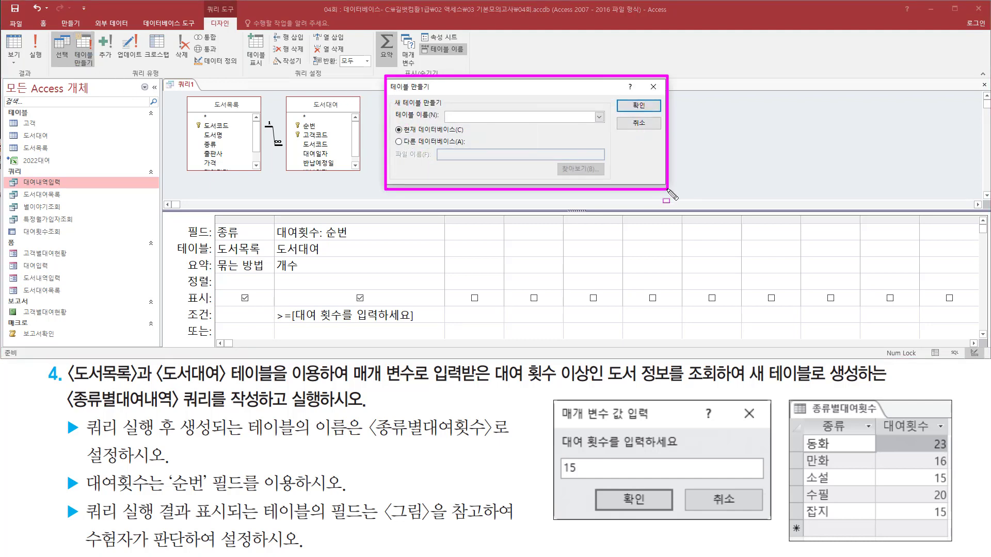
left_click_drag(749, 386, 868, 386)
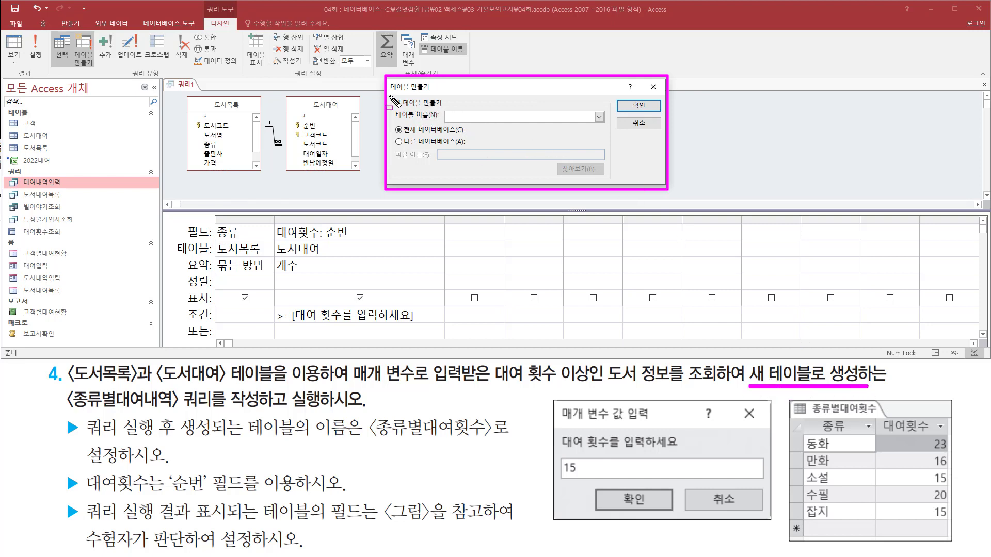
mouse_move(388, 96)
left_mouse_down()
mouse_move(496, 126)
mouse_move(603, 140)
mouse_move(609, 127)
left_mouse_up()
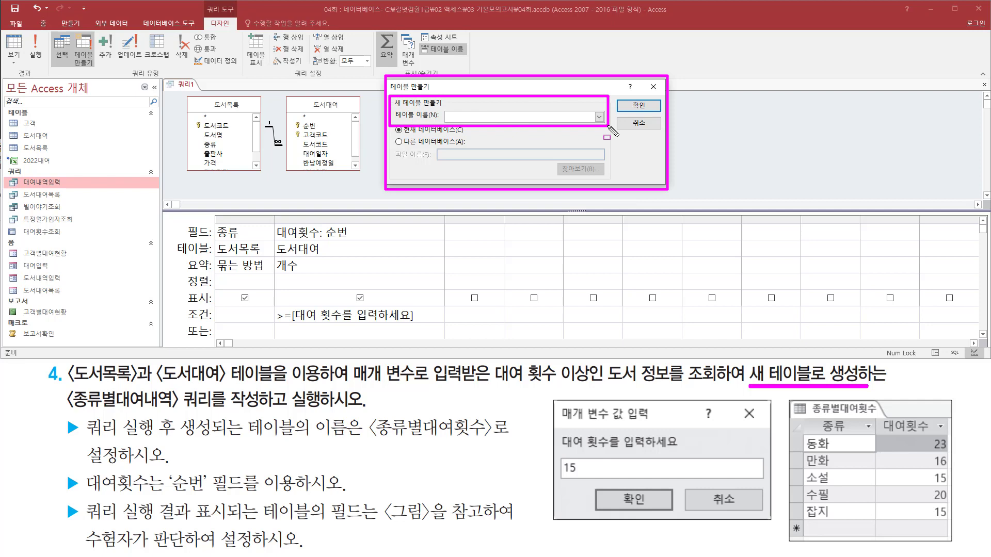
key("Escape")
left_click(466, 117)
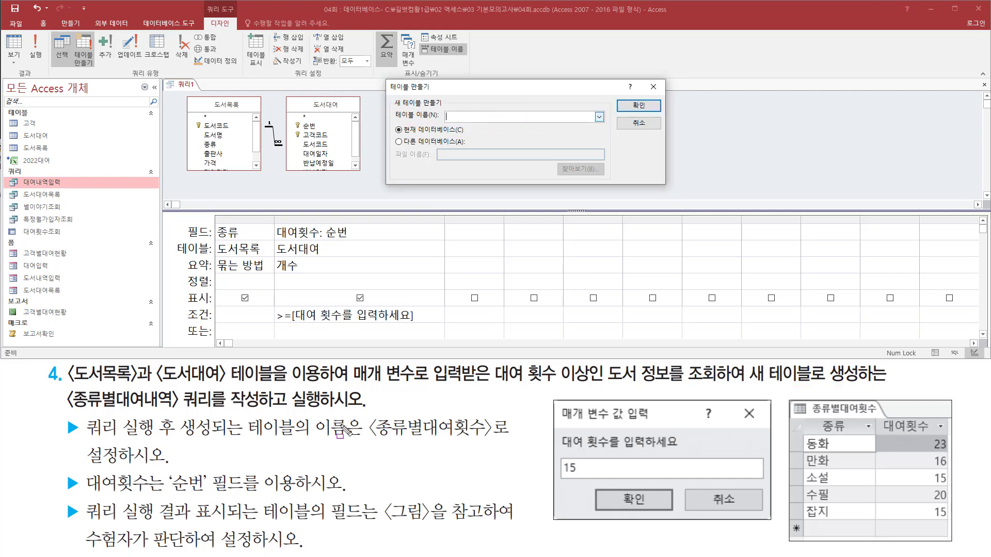
left_click_drag(241, 437, 490, 443)
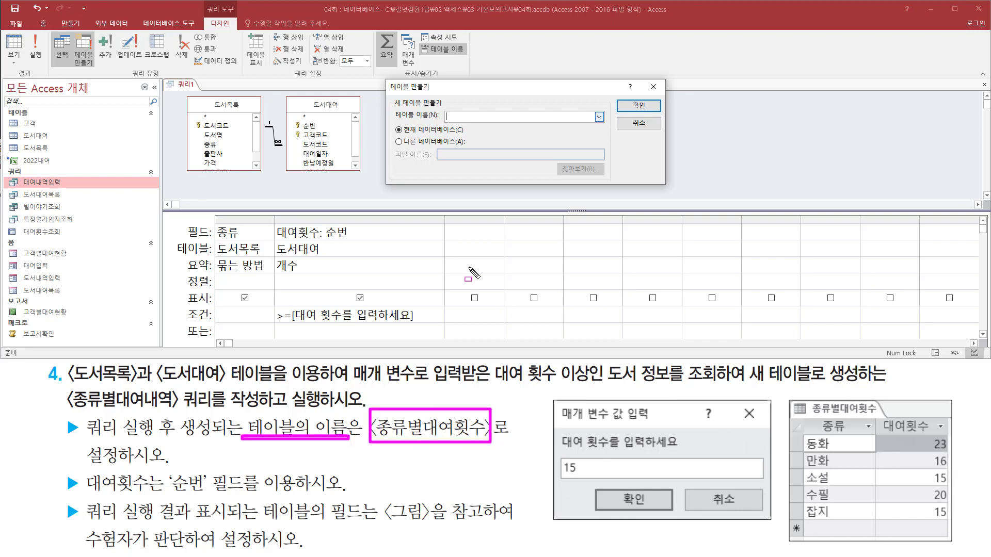
key("Escape")
type("종류")
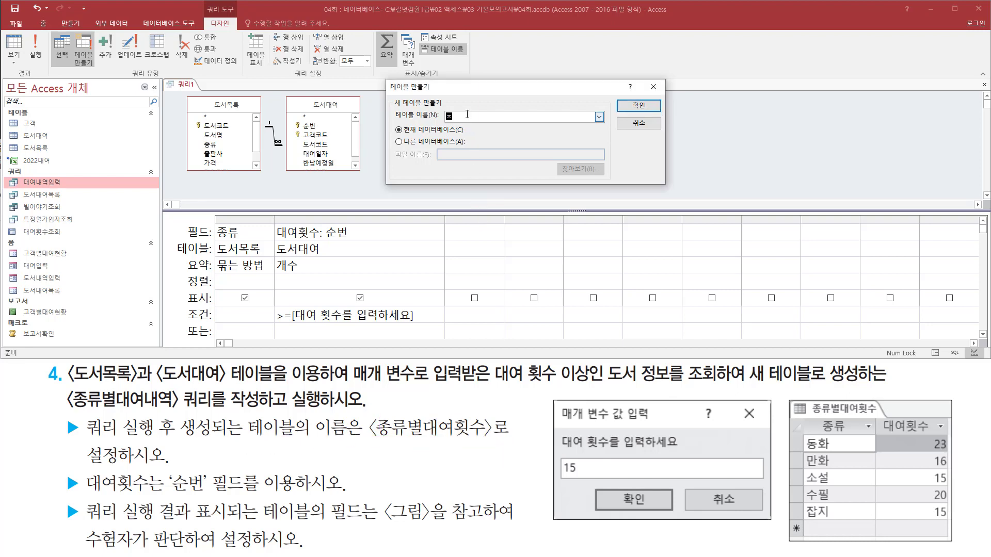
type("별대여횟수")
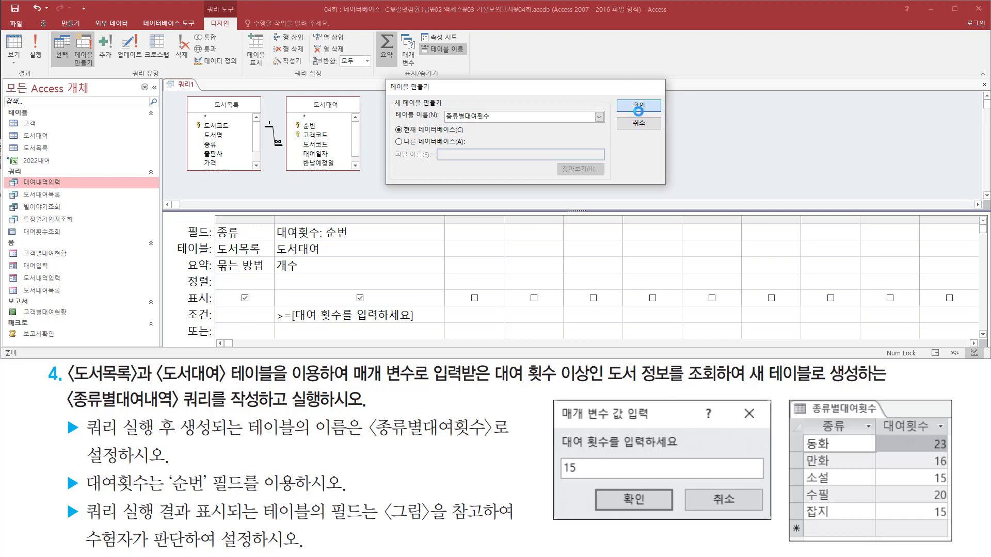
left_click(644, 107)
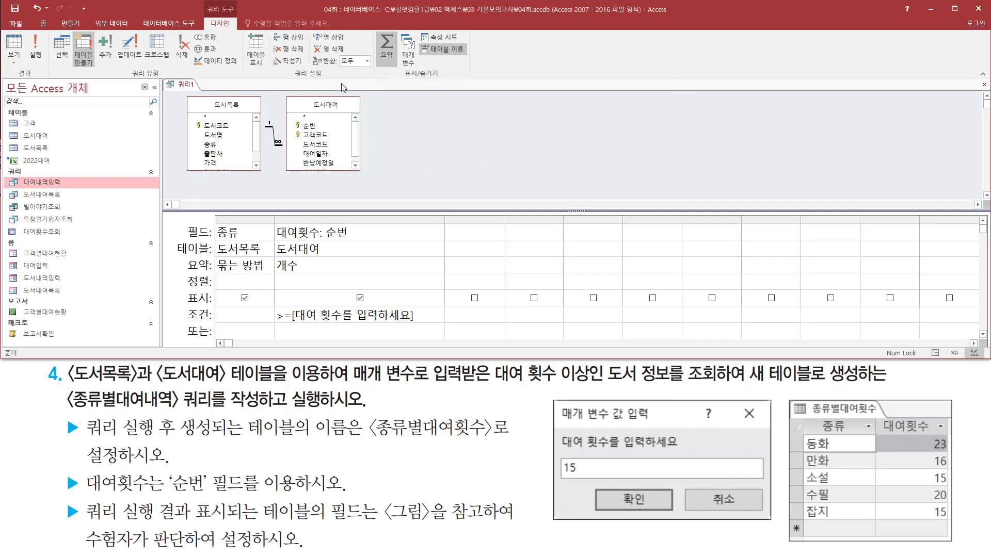
- Close the query and save its design under the name 종류별대역내역
right_click(189, 88)
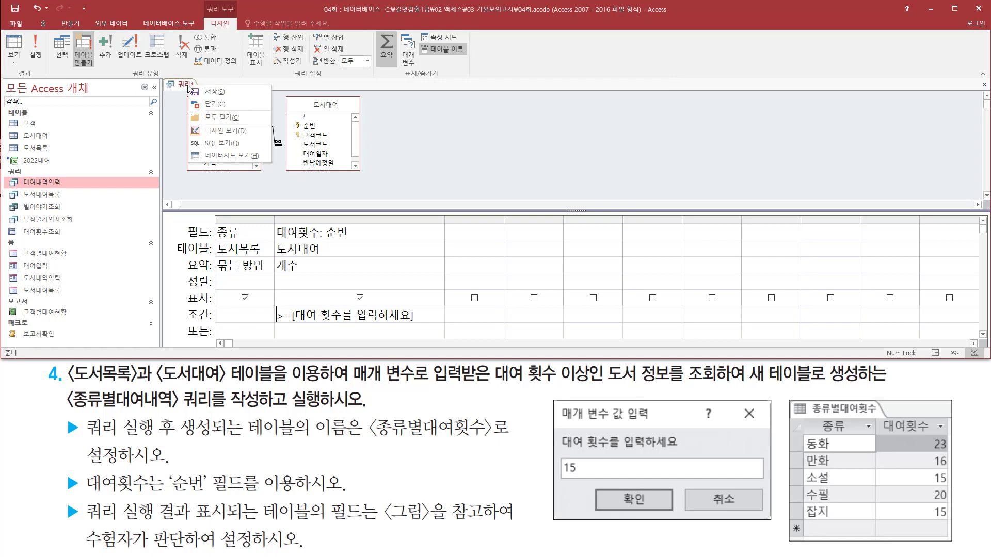
left_click(209, 106)
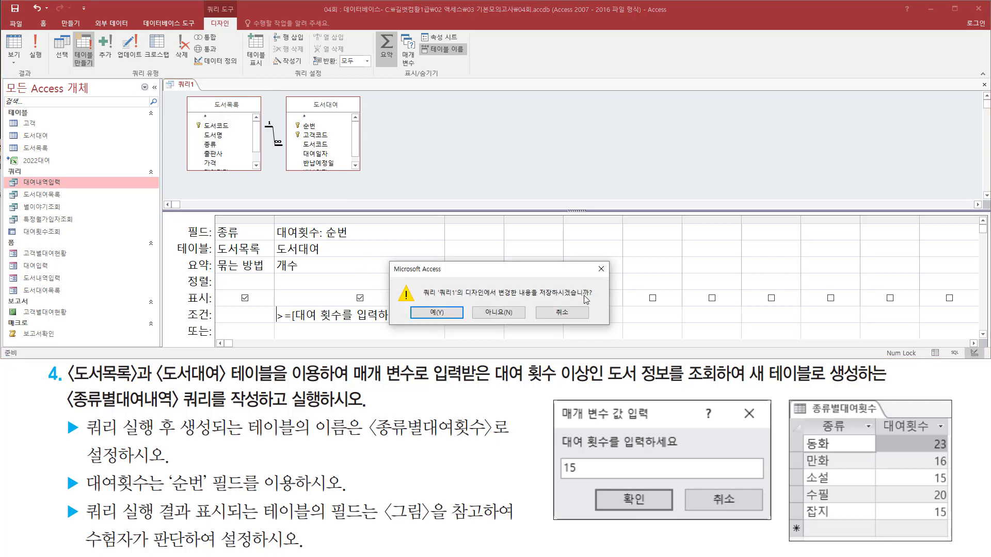
left_click(432, 314)
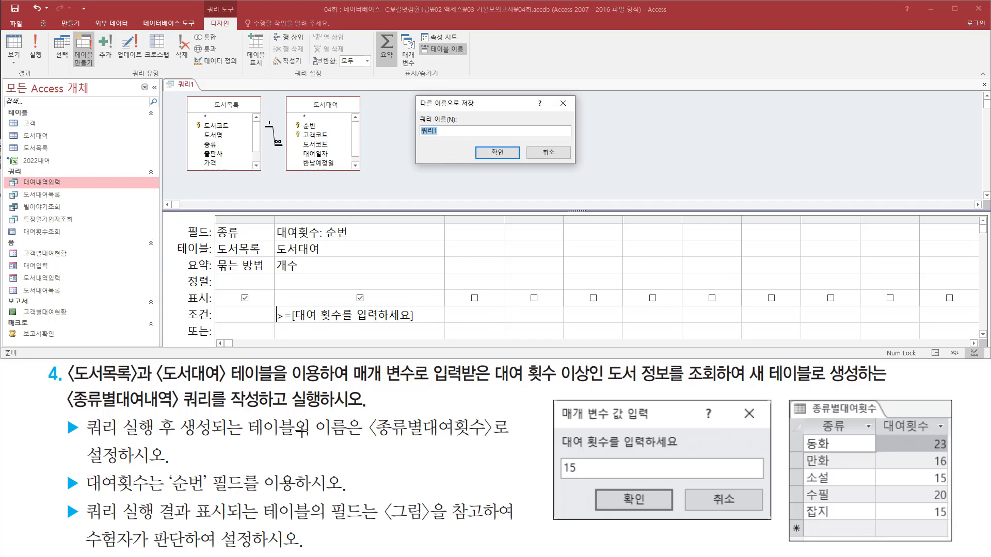
mouse_move(151, 416)
left_mouse_down()
mouse_move(266, 413)
mouse_move(269, 393)
left_mouse_up()
left_click(451, 146)
left_click(450, 129)
key("BackSpace")
key("BackSpace")
key("BackSpace")
type("ㅈㅗㅇㄹ")
type("별대여내역")
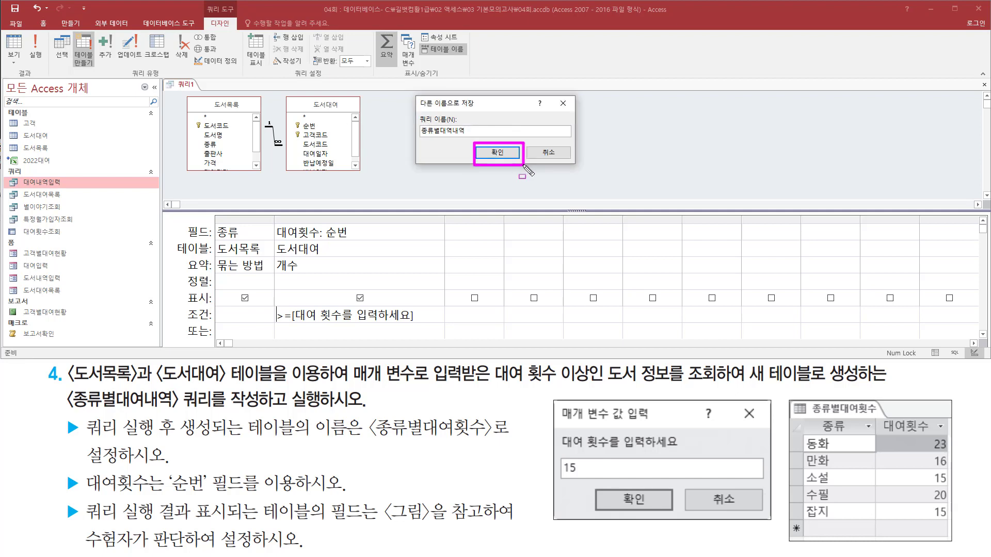
left_click(503, 153)
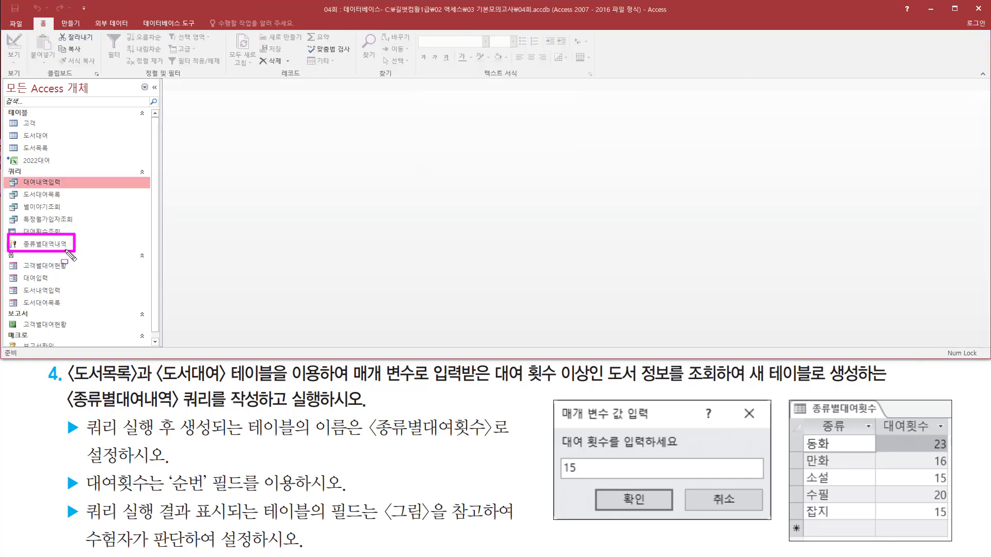
- Run the saved make-table query 종류별대역내역 and agree to let it modify data
left_click(49, 244)
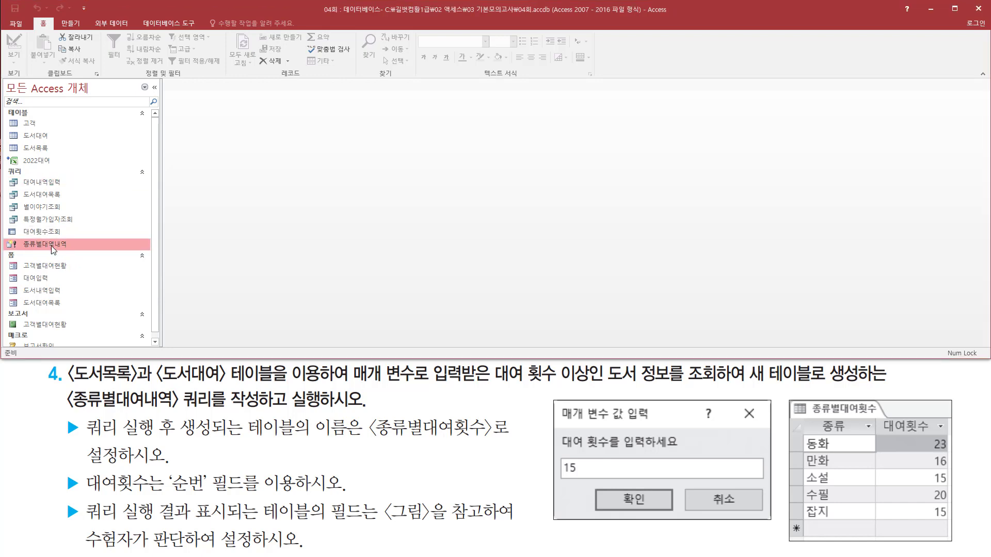
double_click(51, 246)
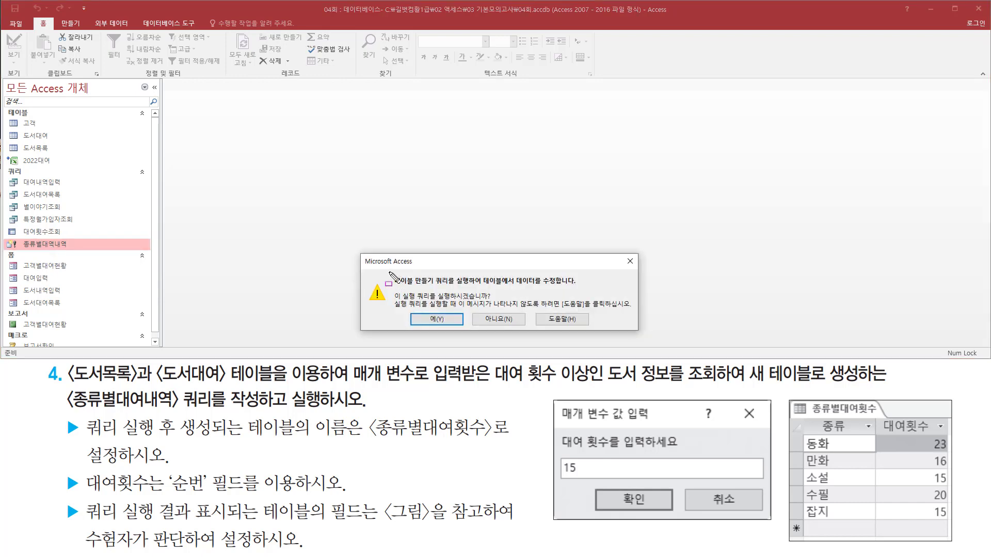
mouse_move(389, 272)
left_mouse_down()
mouse_move(468, 289)
mouse_move(577, 288)
left_mouse_up()
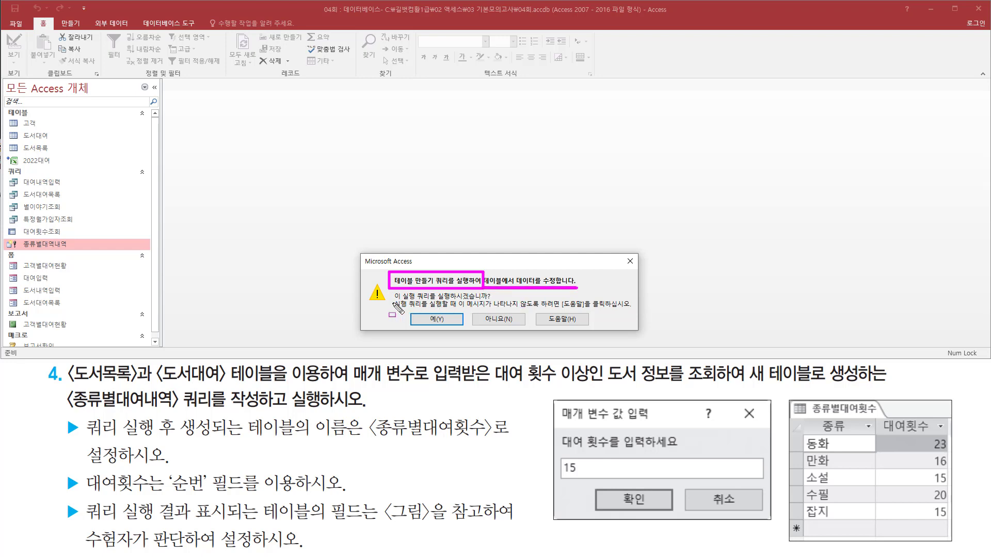
left_click_drag(392, 299, 492, 302)
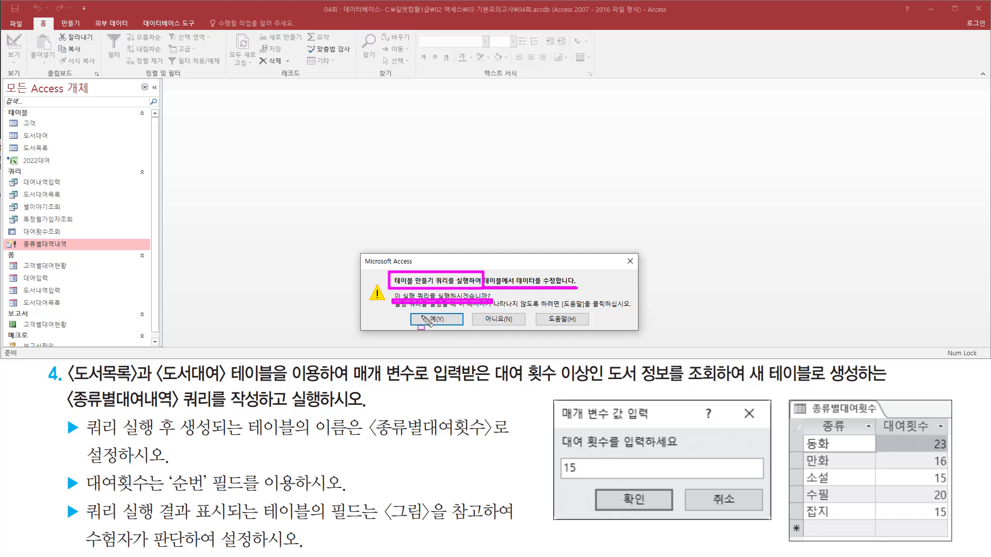
left_click_drag(420, 312, 462, 333)
key("Escape")
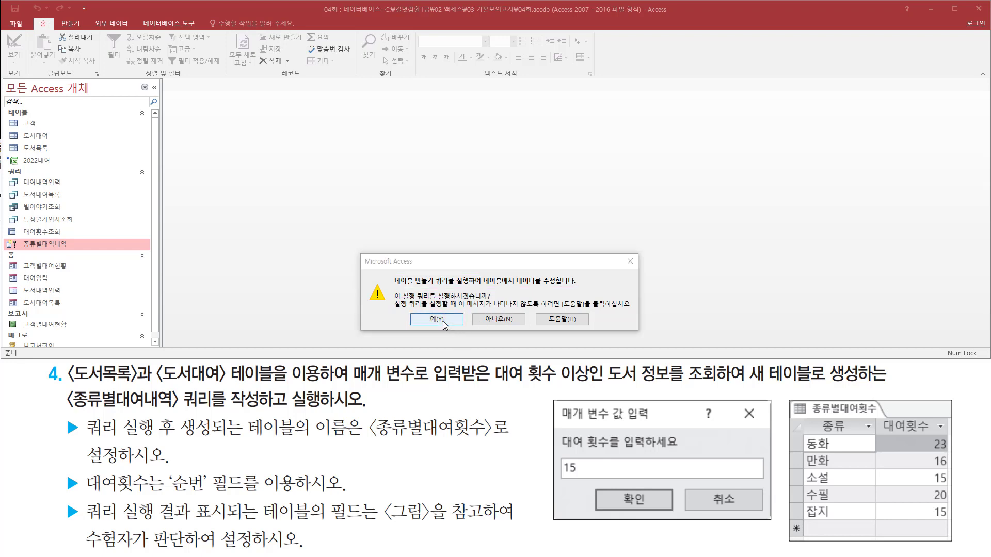
left_click(443, 324)
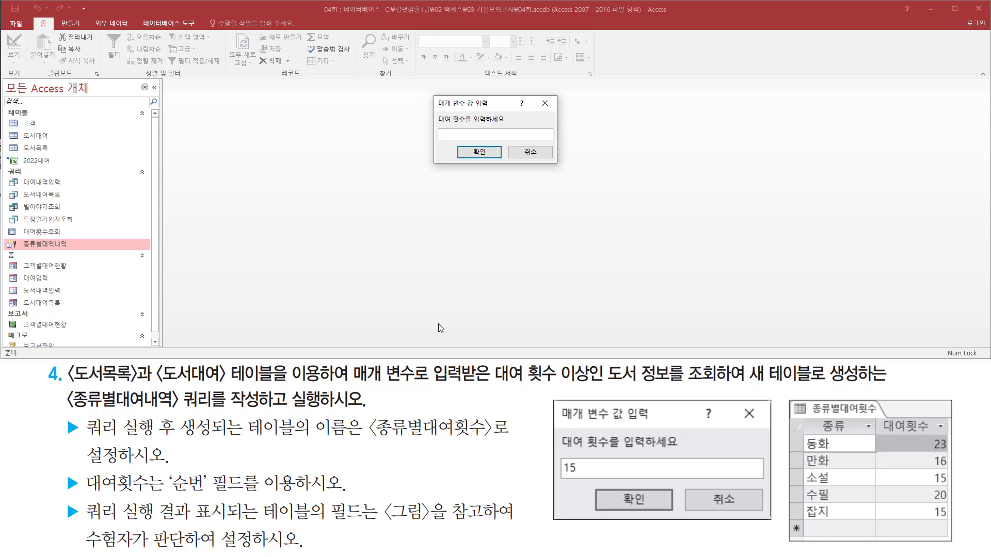
- Supply 15 as the minimum 대여 횟수 parameter and approve creating the new table from the selected records
mouse_move(433, 92)
left_mouse_down()
mouse_move(437, 139)
mouse_move(562, 166)
left_mouse_up()
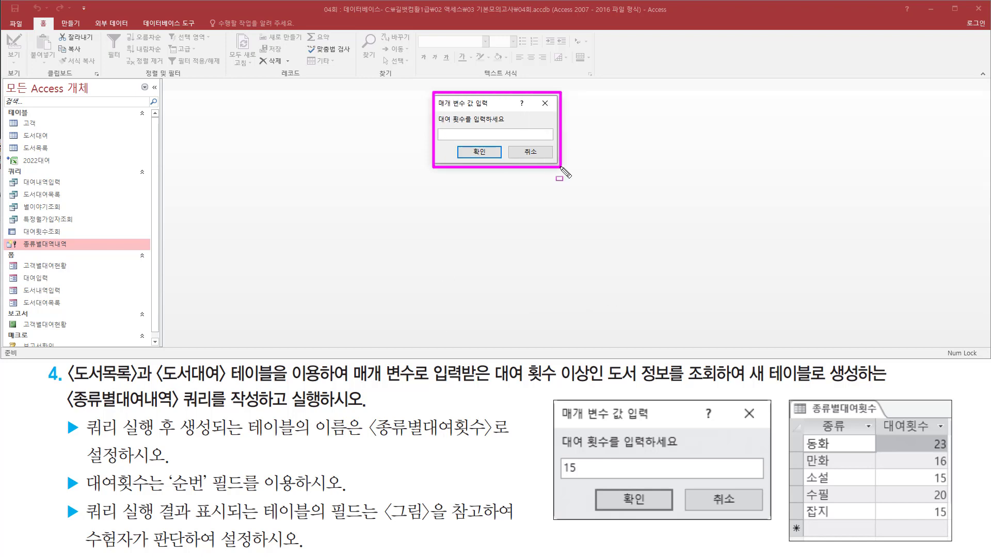
key("Escape")
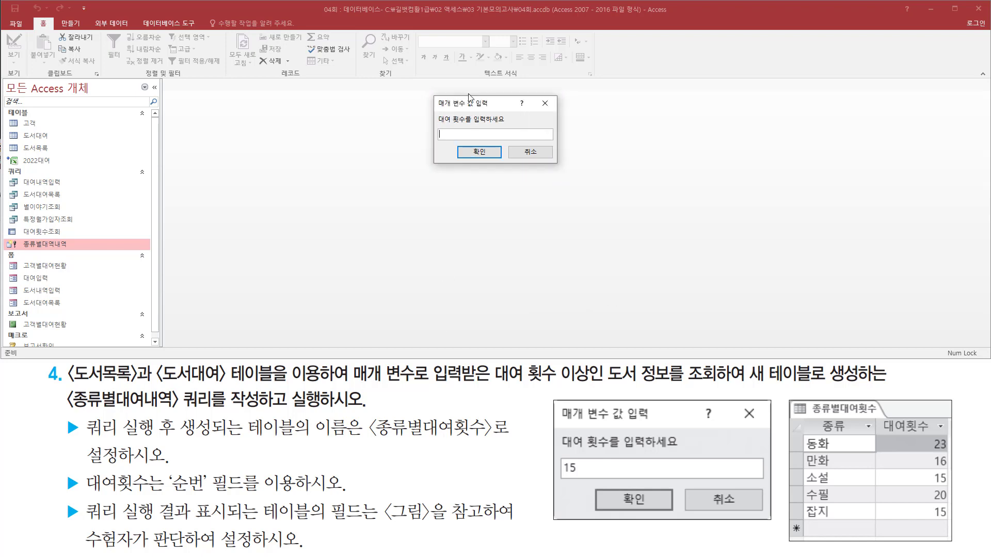
type("15")
left_click(479, 151)
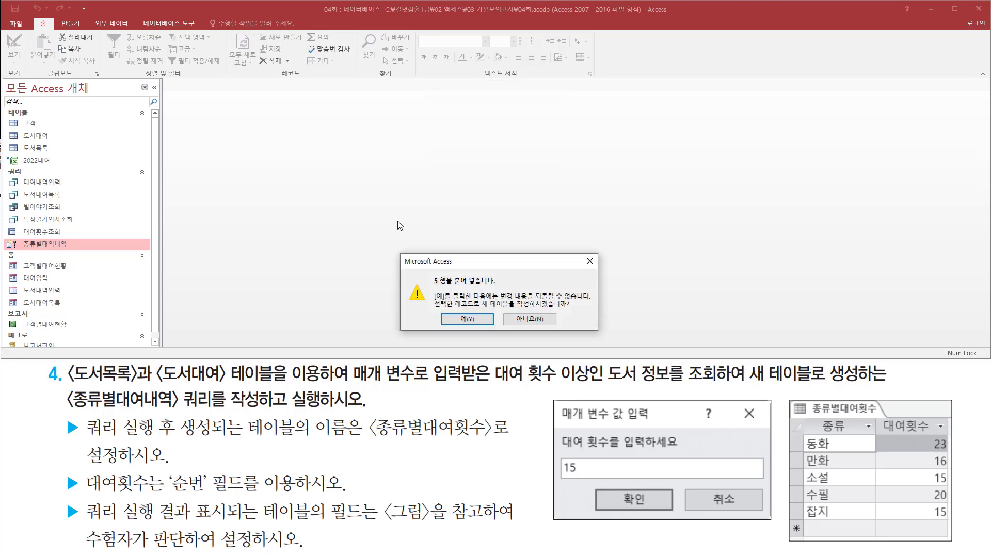
mouse_move(399, 252)
left_mouse_down()
mouse_move(554, 329)
mouse_move(597, 333)
left_mouse_up()
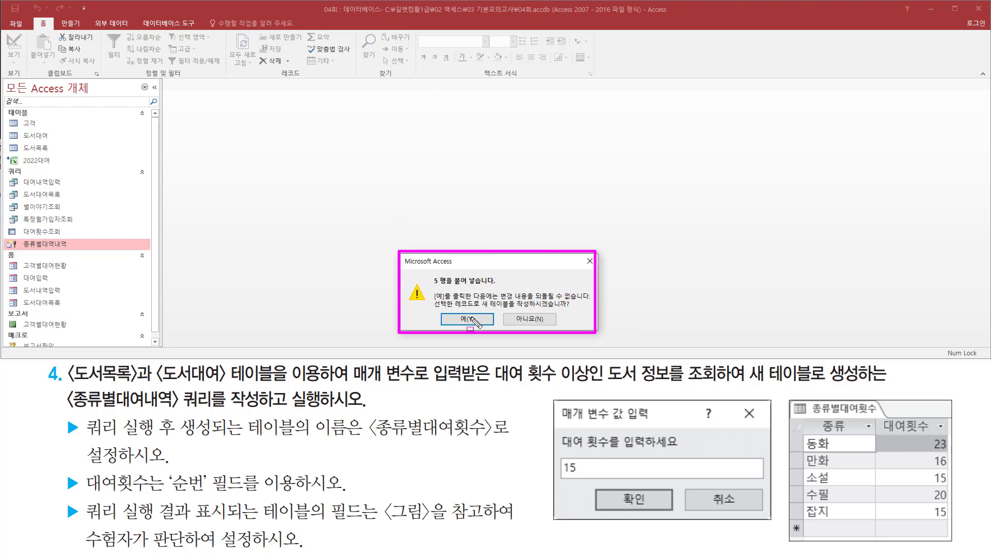
left_click_drag(452, 312, 486, 326)
key("Escape")
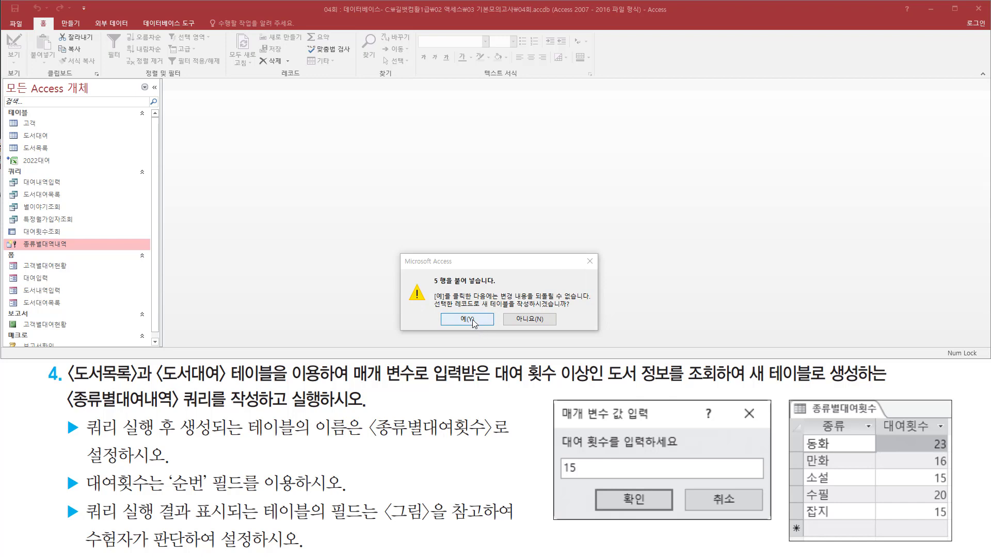
left_click(471, 320)
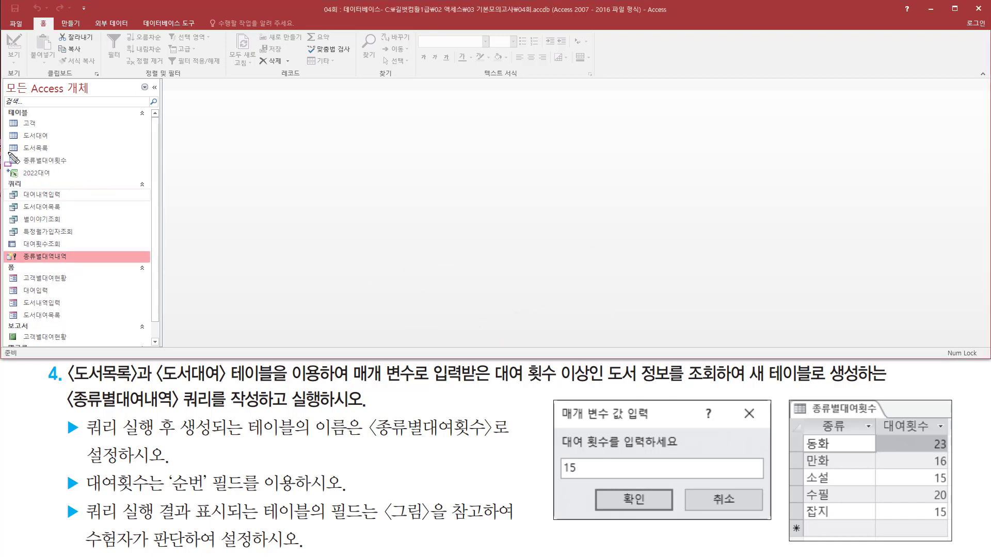
- Open the new 종류별대여횟수 table, compare its records with the exercise figure, and close it
left_click_drag(5, 152, 76, 169)
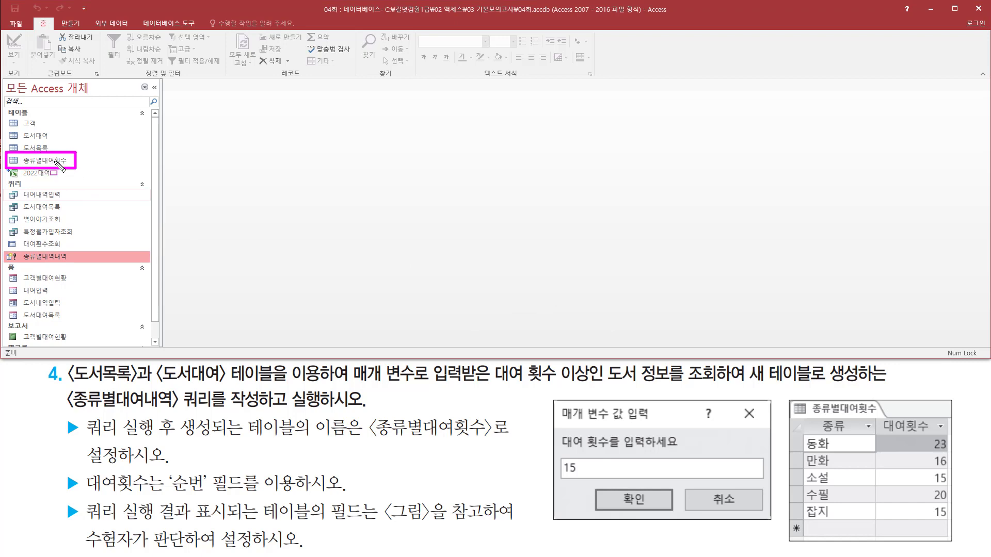
left_click(55, 161)
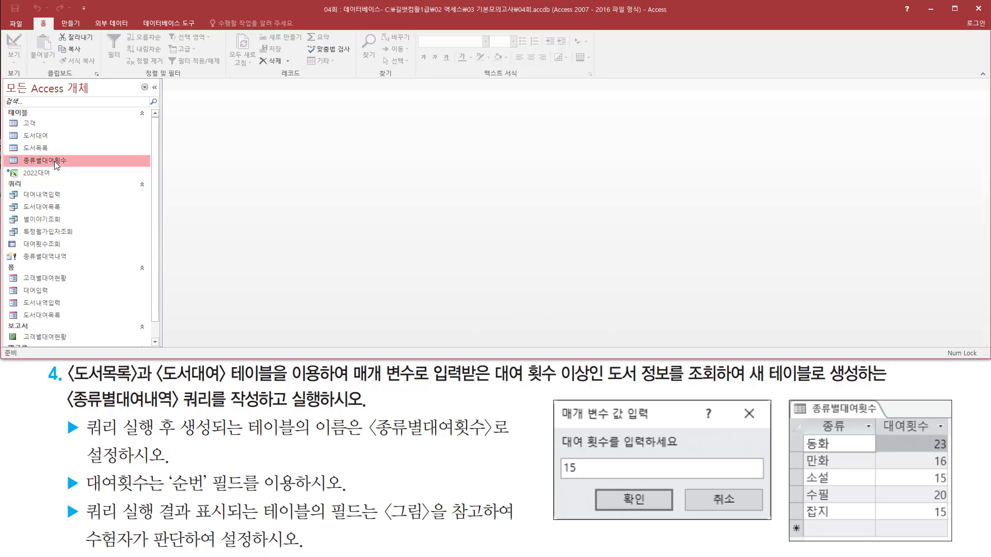
double_click(54, 161)
left_click_drag(7, 152, 80, 170)
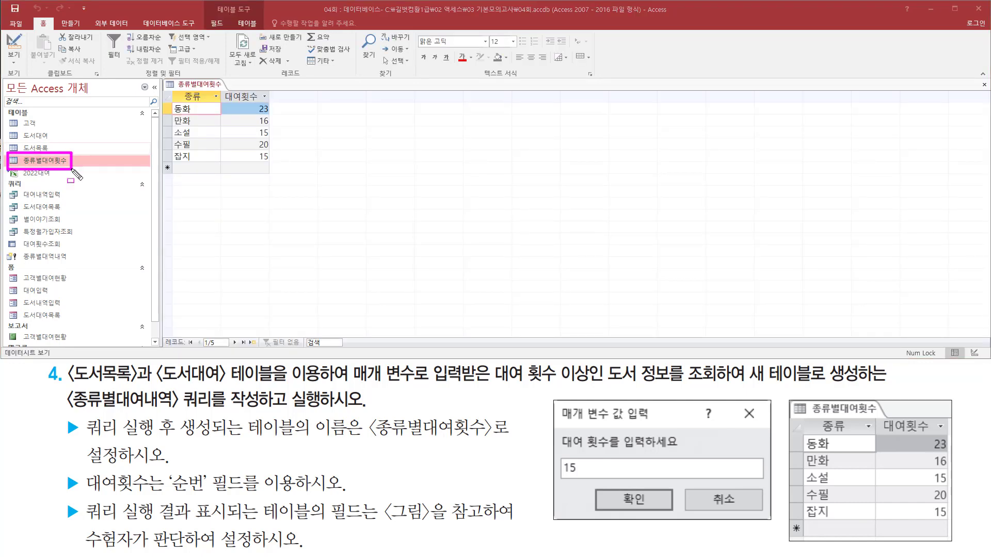
left_click_drag(163, 77, 276, 178)
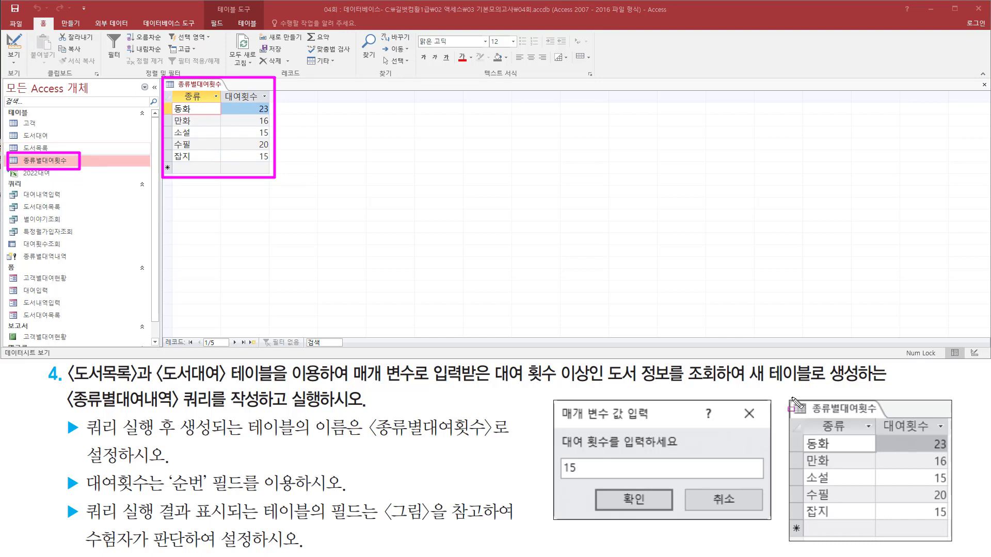
mouse_move(790, 397)
left_mouse_down()
mouse_move(909, 547)
mouse_move(963, 546)
left_mouse_up()
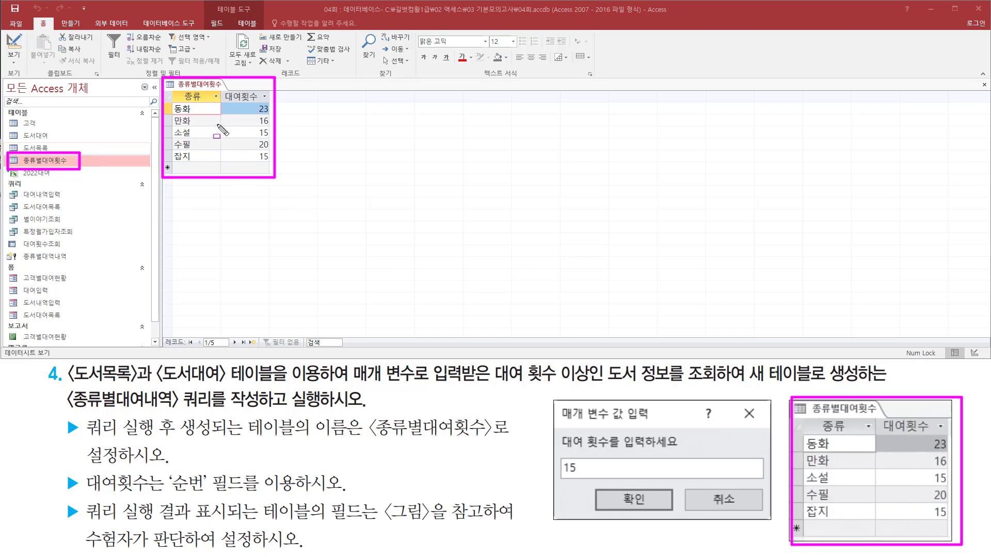
key("Escape")
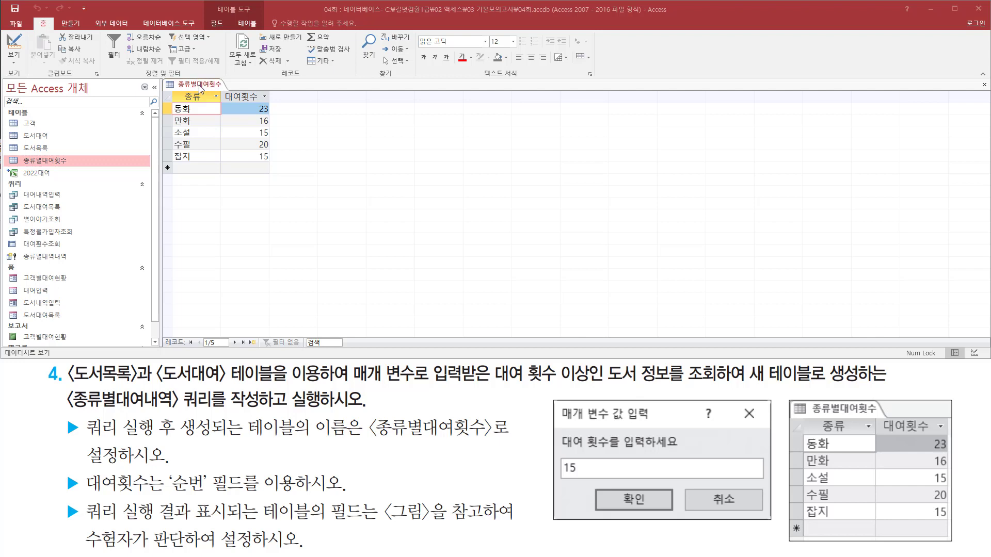
right_click(200, 89)
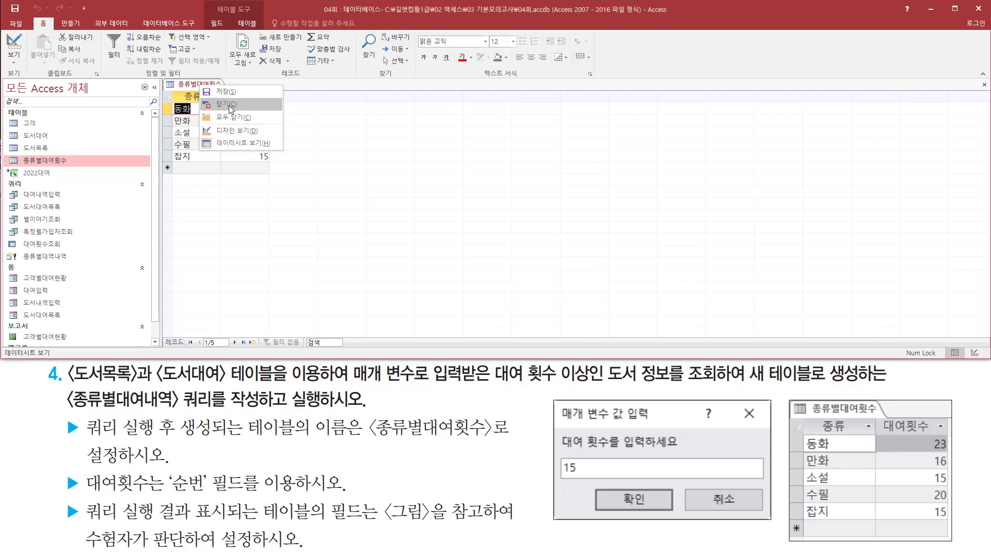
left_click(228, 105)
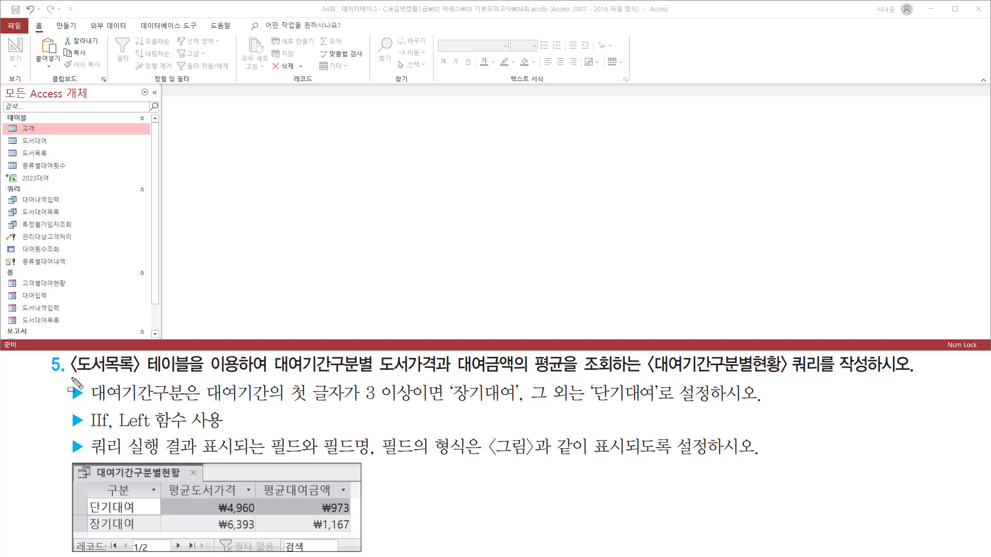
- Read exercise 5 on the 대여기간구분별현황 query and start a new query in Design View
left_click_drag(71, 377, 868, 377)
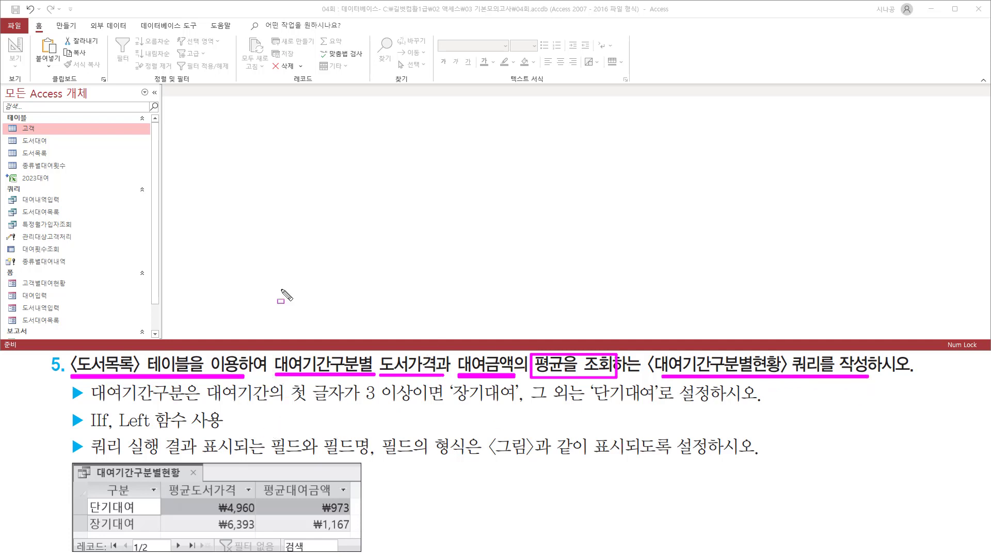
key("Escape")
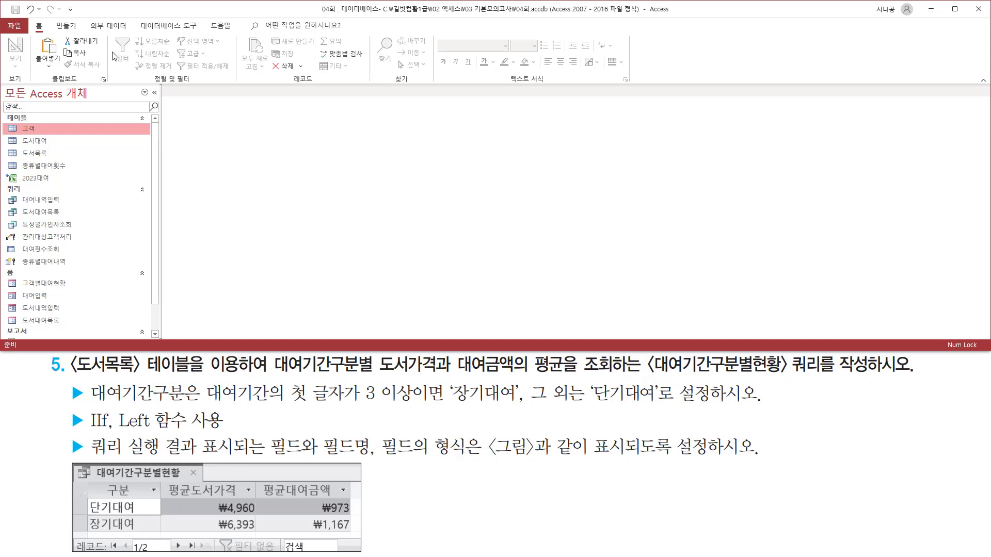
left_click(66, 25)
key("ctrl+1")
left_click_drag(49, 17, 79, 31)
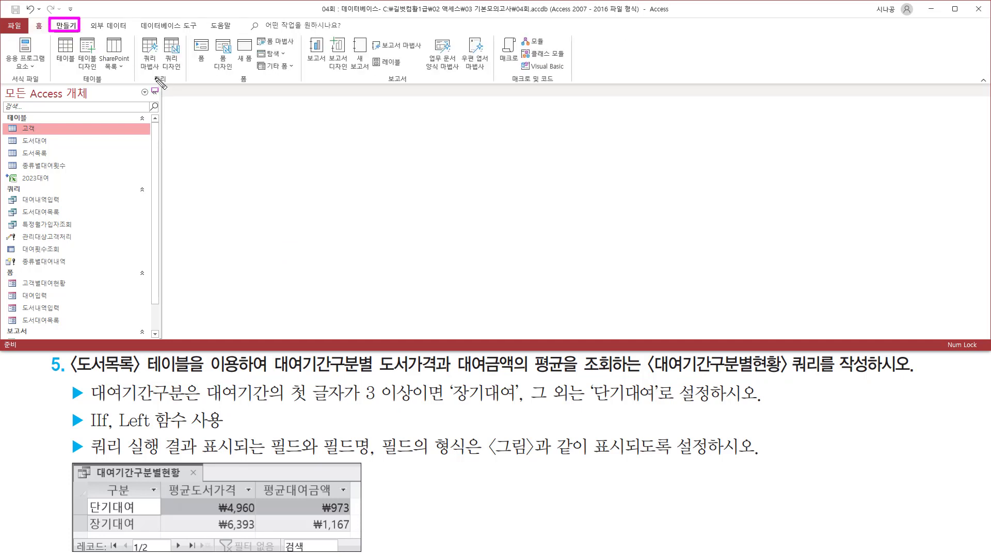
left_click_drag(145, 85, 173, 85)
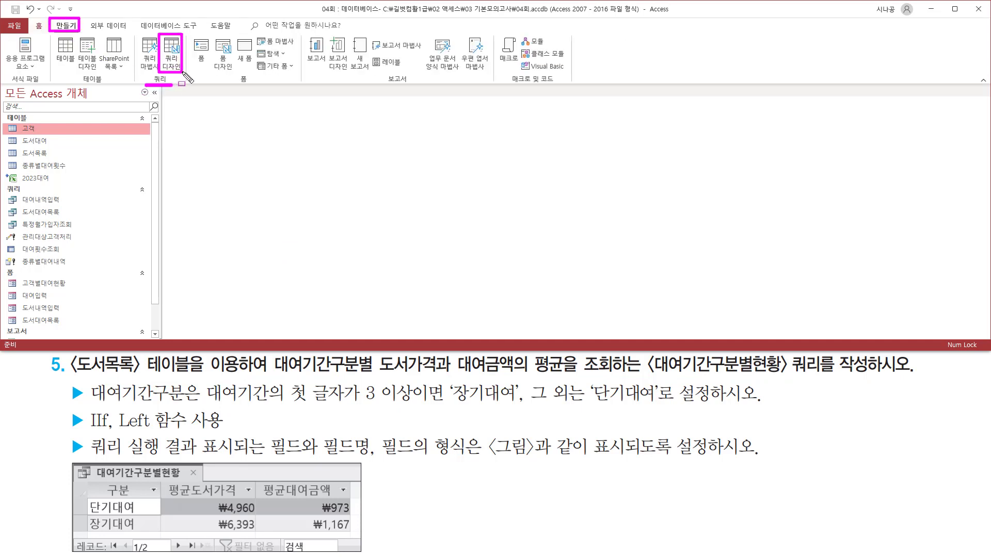
key("Escape")
left_click(171, 49)
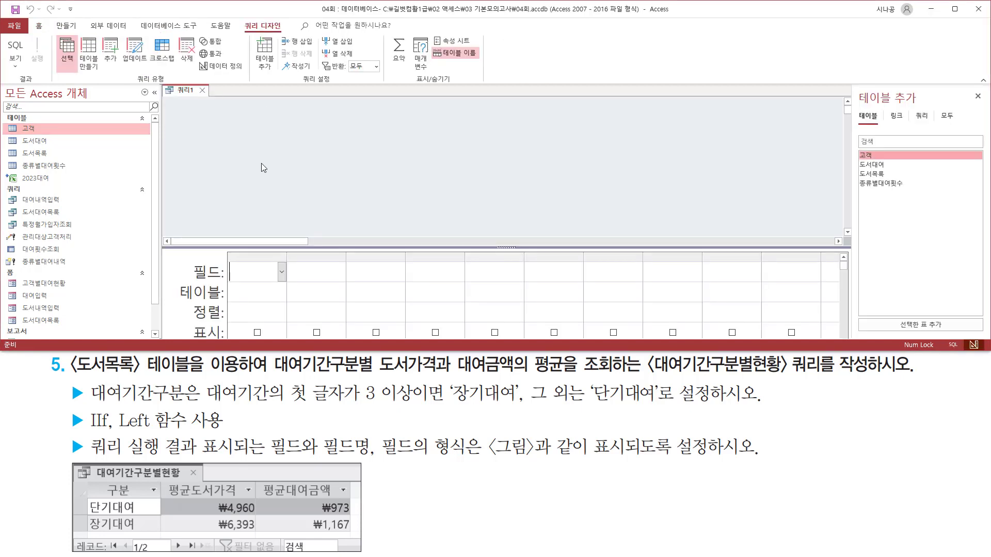
- Add the 도서목록 table to the new query and dismiss the table list
left_click_drag(75, 377, 193, 375)
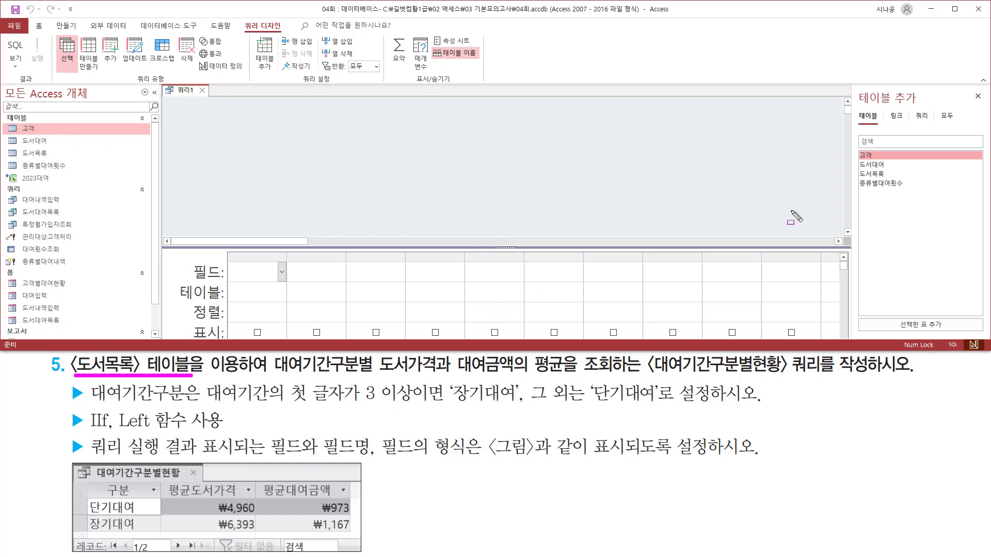
key("Escape")
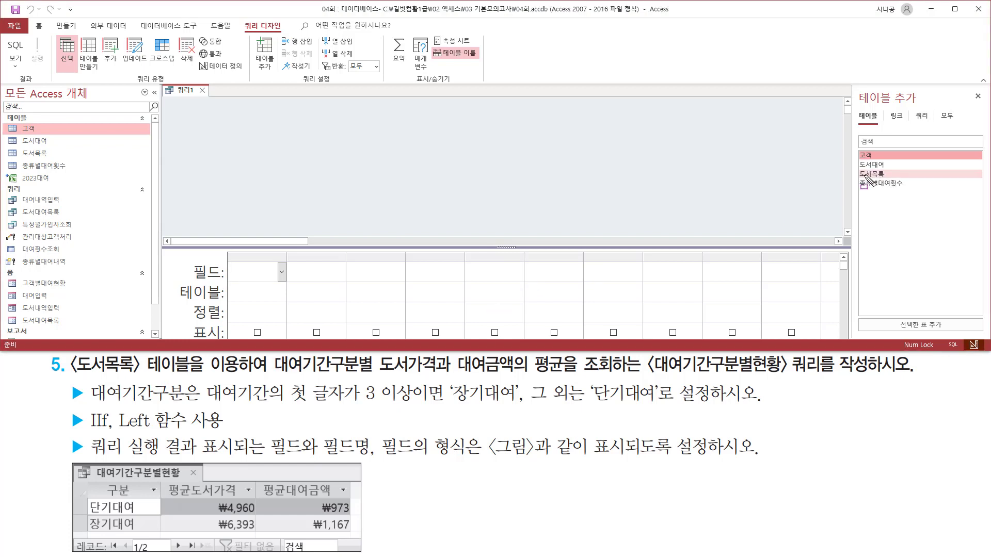
left_click_drag(857, 167, 910, 180)
key("Escape")
left_click(884, 174)
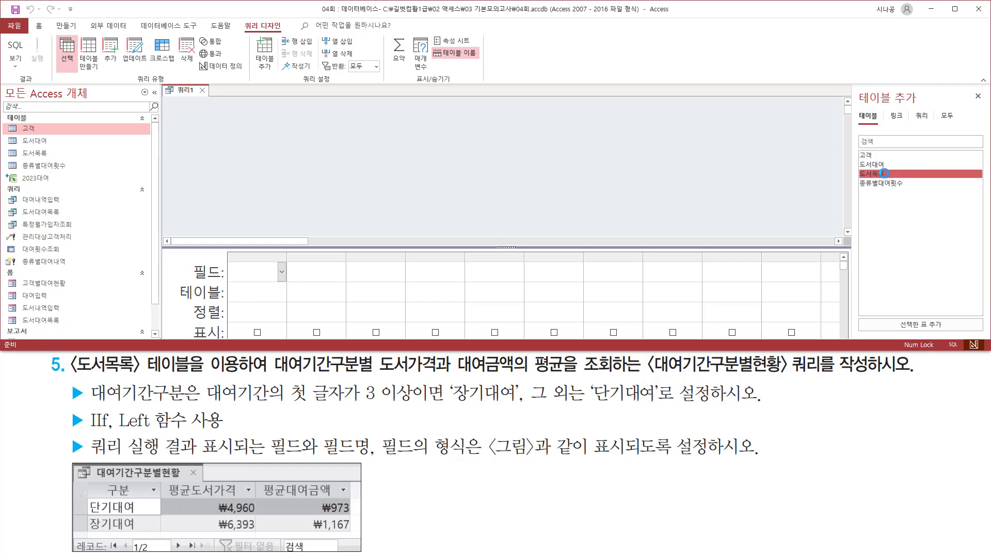
double_click(885, 174)
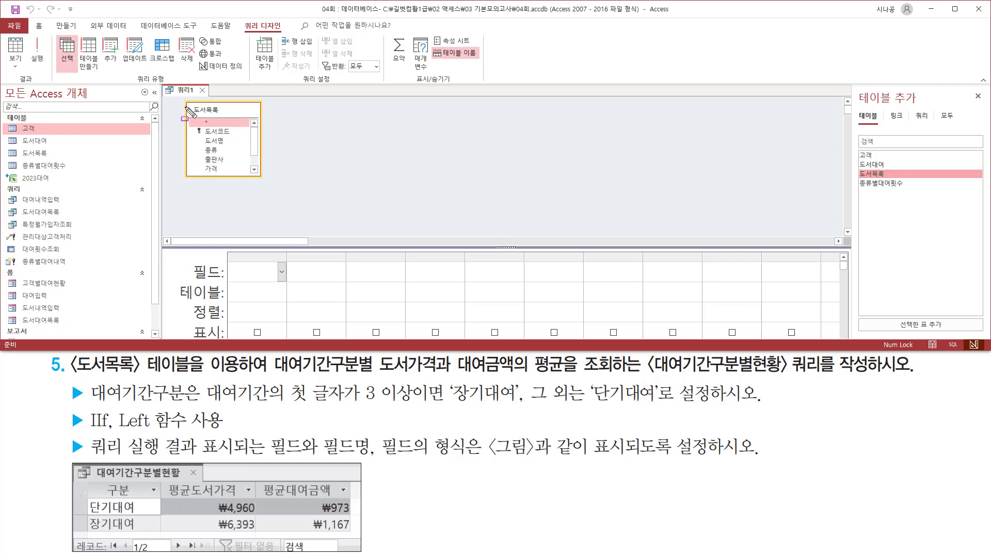
left_click_drag(185, 101, 263, 179)
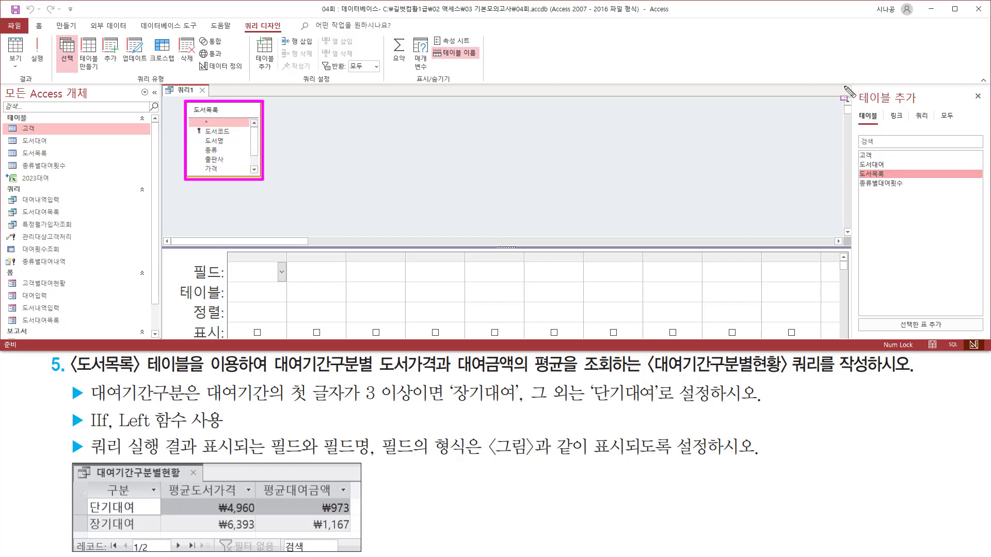
left_click_drag(848, 84, 924, 115)
left_click_drag(970, 87, 987, 106)
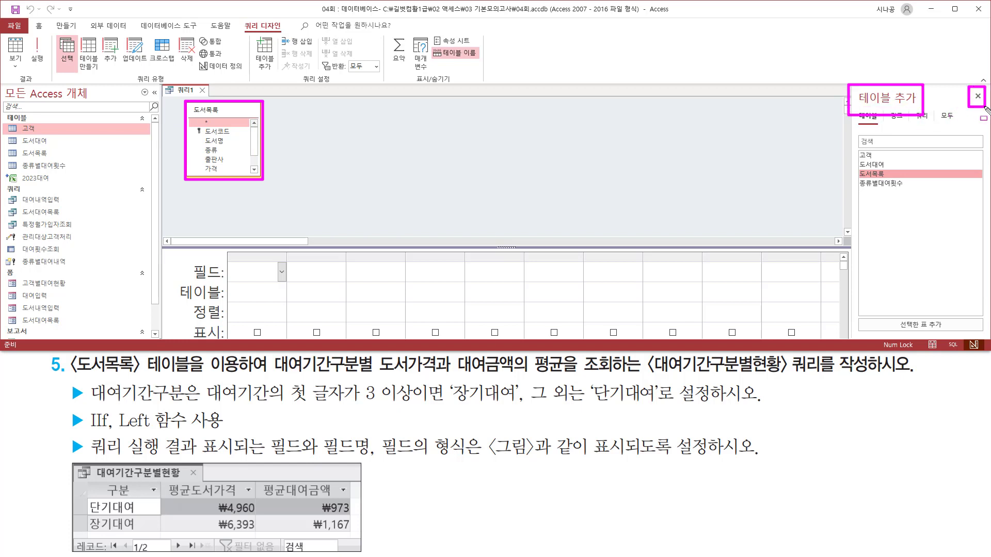
key("Escape")
left_click(979, 98)
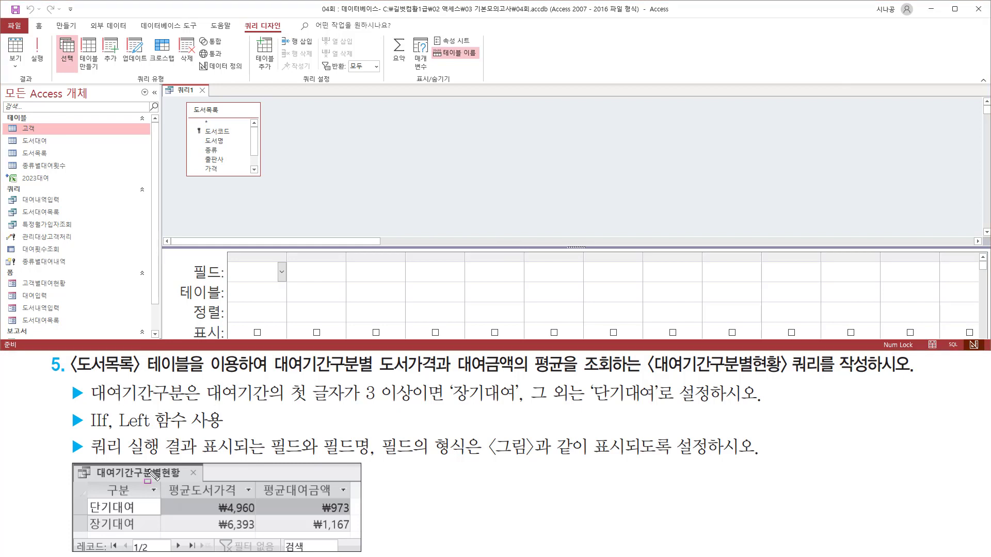
- Examine the column headings required by exercise 5 and its rule for classifying 대여기간 as 장기대여 or 단기대여
key("ctrl+shift+d")
mouse_move(91, 481)
left_mouse_down()
mouse_move(139, 497)
mouse_move(343, 500)
left_mouse_up()
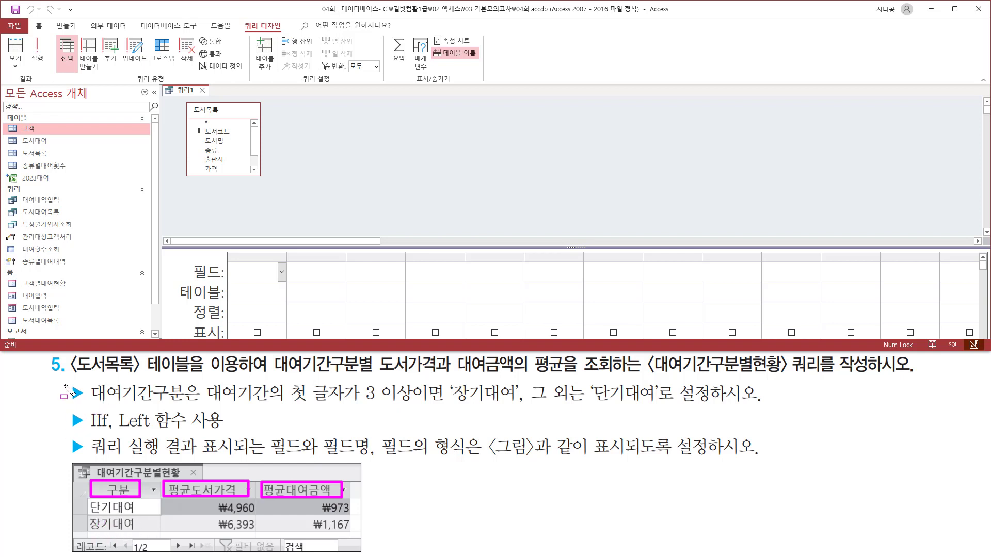
left_click_drag(90, 405, 514, 405)
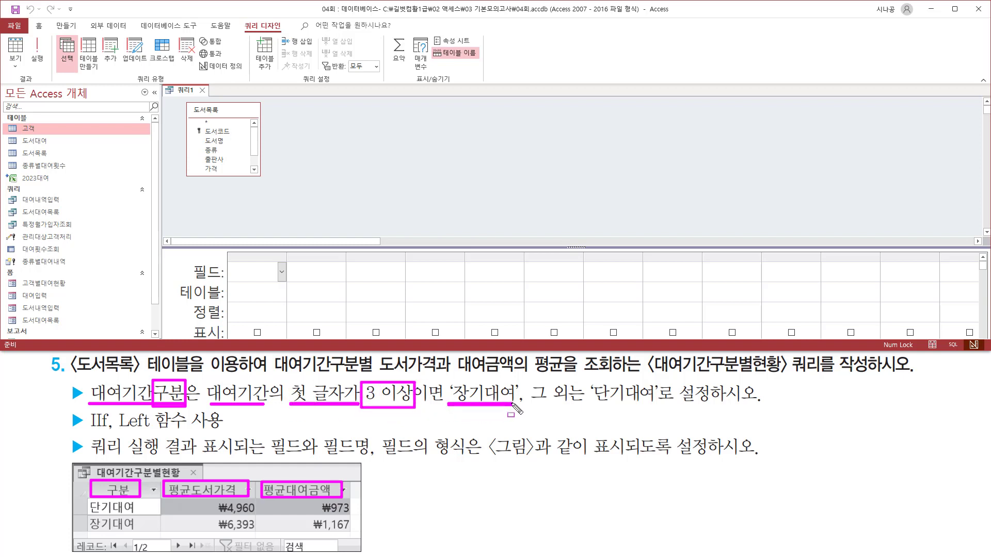
left_click_drag(594, 404, 656, 405)
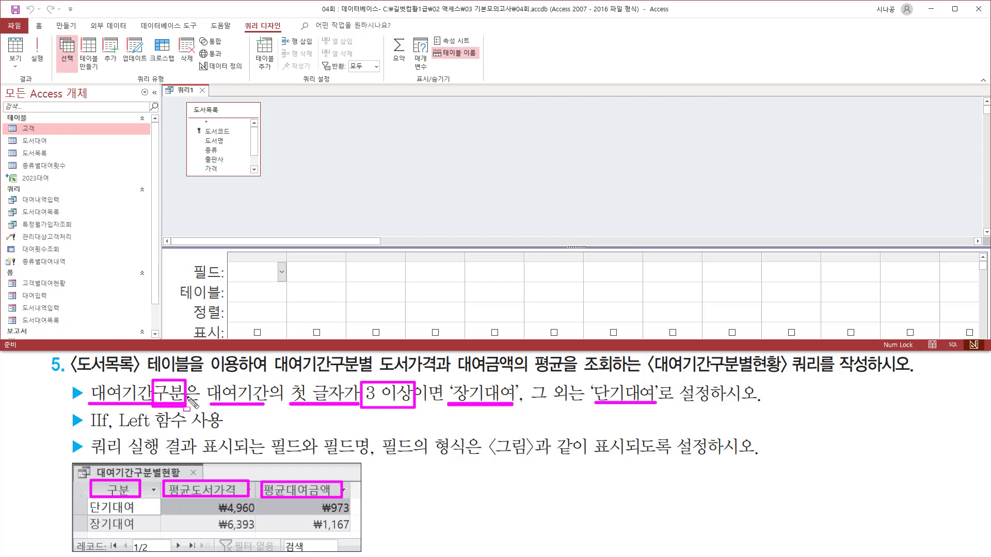
mouse_move(112, 478)
left_mouse_down()
mouse_move(122, 487)
mouse_move(135, 470)
left_mouse_up()
left_click_drag(239, 380, 254, 375)
key("Escape")
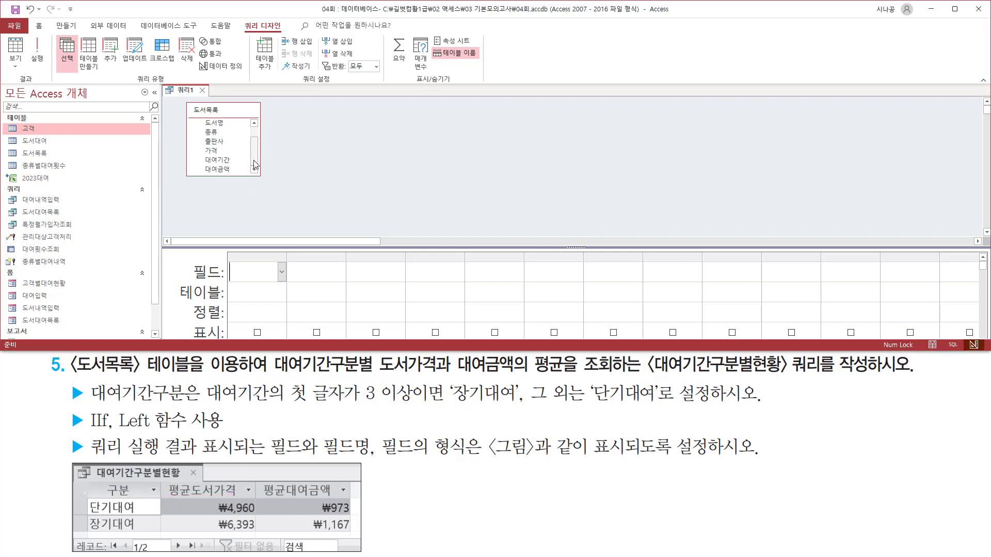
- Add the 대여기간 field from 도서목록 to the query design grid as the basis for the 구분 column
scroll(228, 154, "down", 1)
left_click(230, 164)
key("ctrl+alt+d")
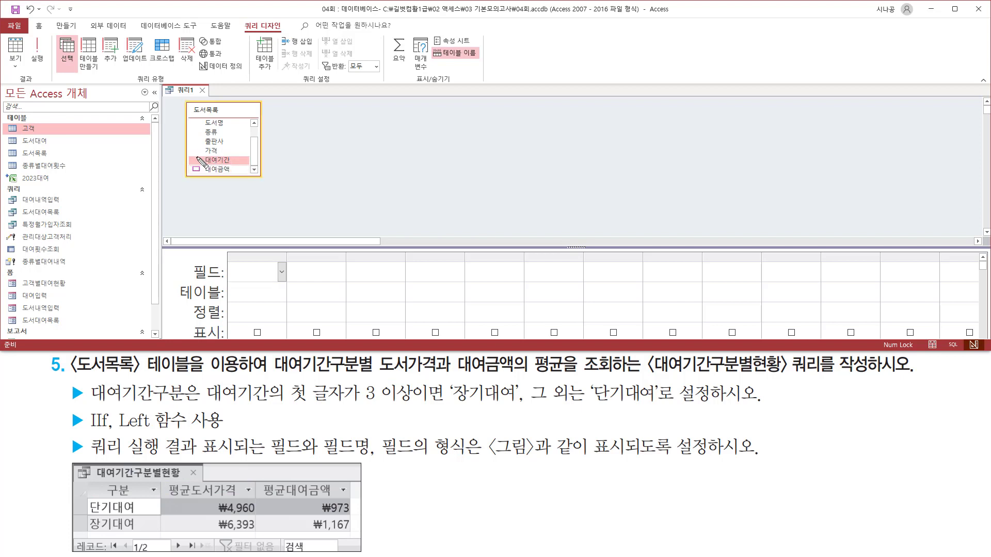
left_click_drag(196, 156, 248, 163)
mouse_move(91, 482)
left_mouse_down()
mouse_move(104, 525)
mouse_move(146, 535)
left_mouse_up()
key("Escape")
double_click(225, 161)
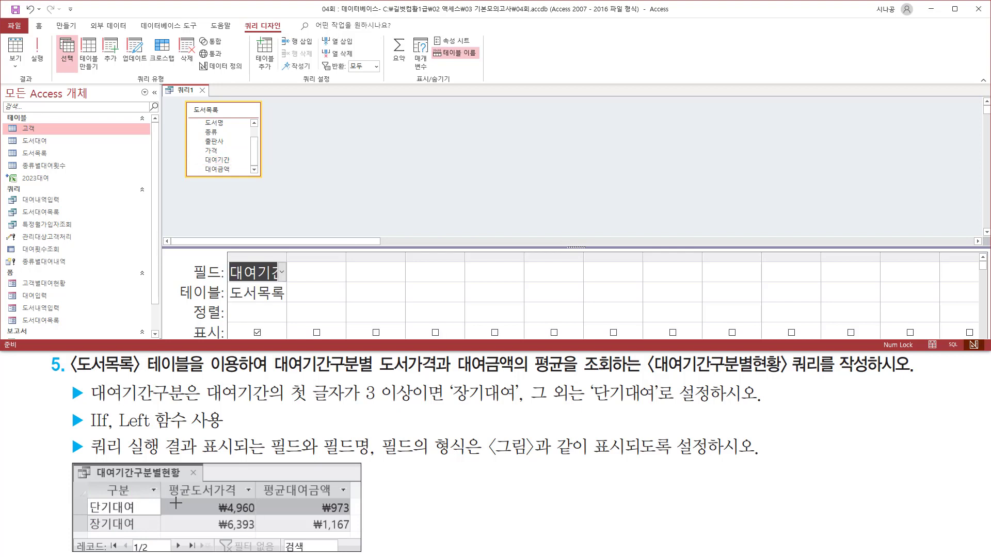
- Add the 가격 and 대여금액 fields to the query grid for the two average columns the exercise requires
left_click_drag(168, 500, 330, 500)
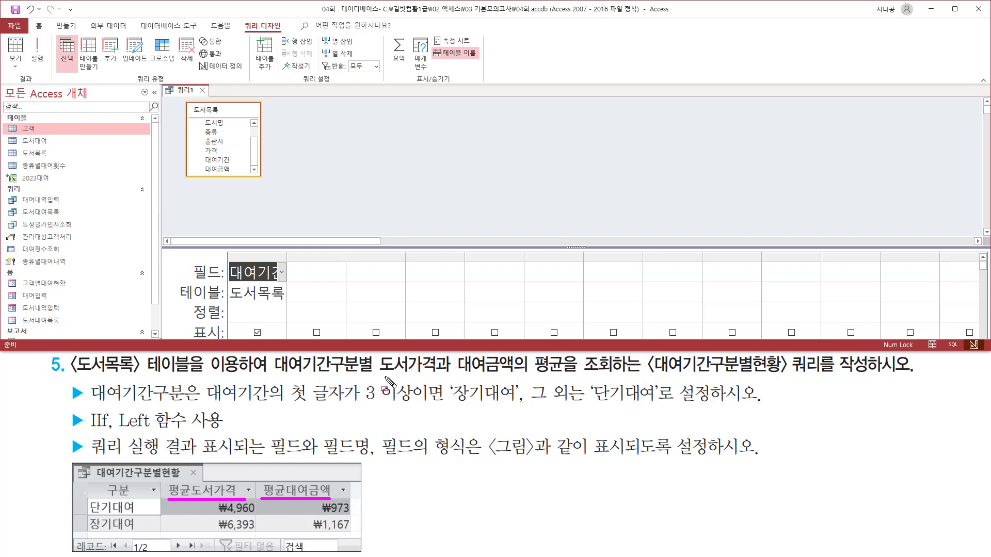
left_click_drag(379, 376, 567, 377)
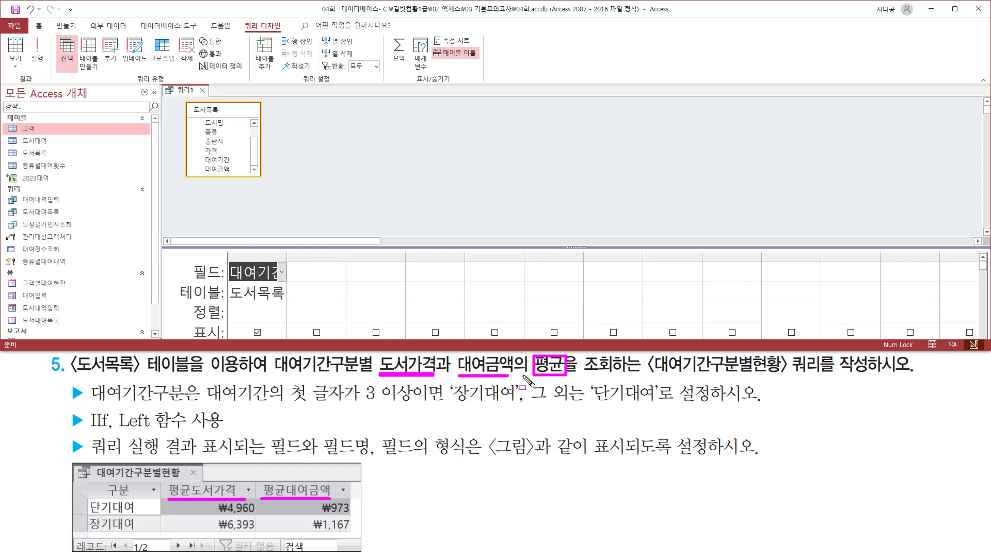
left_click_drag(202, 165, 243, 178)
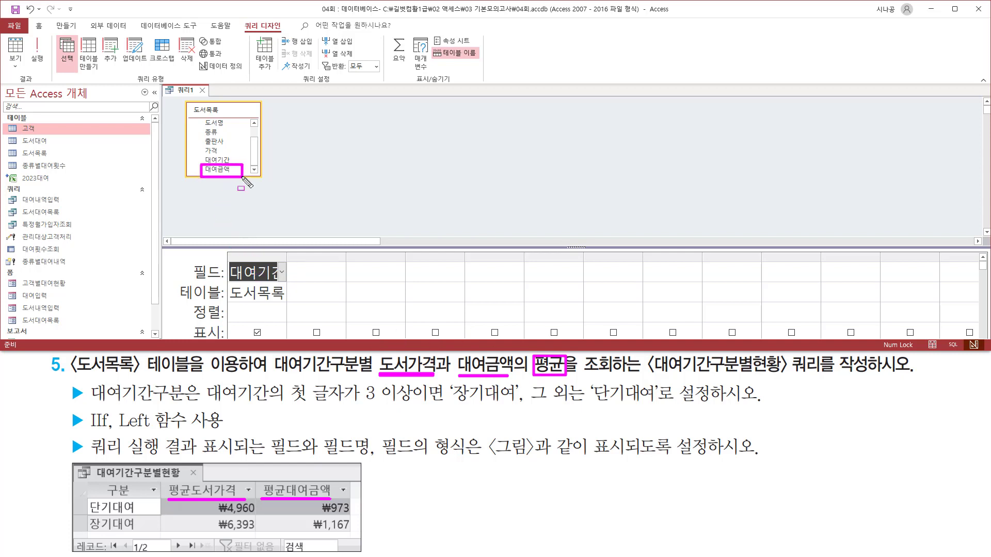
key("Escape")
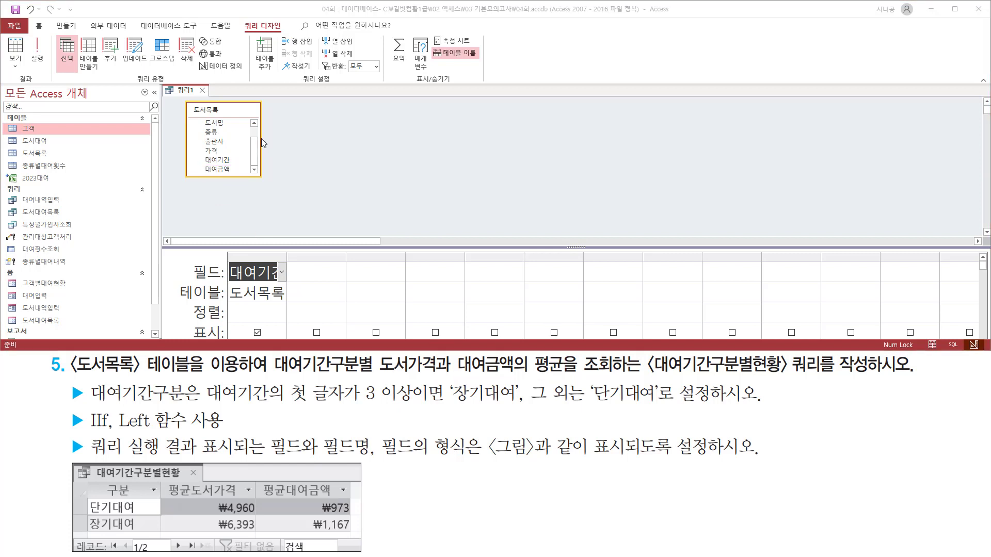
mouse_move(253, 144)
left_mouse_down()
mouse_move(253, 132)
mouse_move(258, 163)
left_mouse_up()
left_click(221, 151)
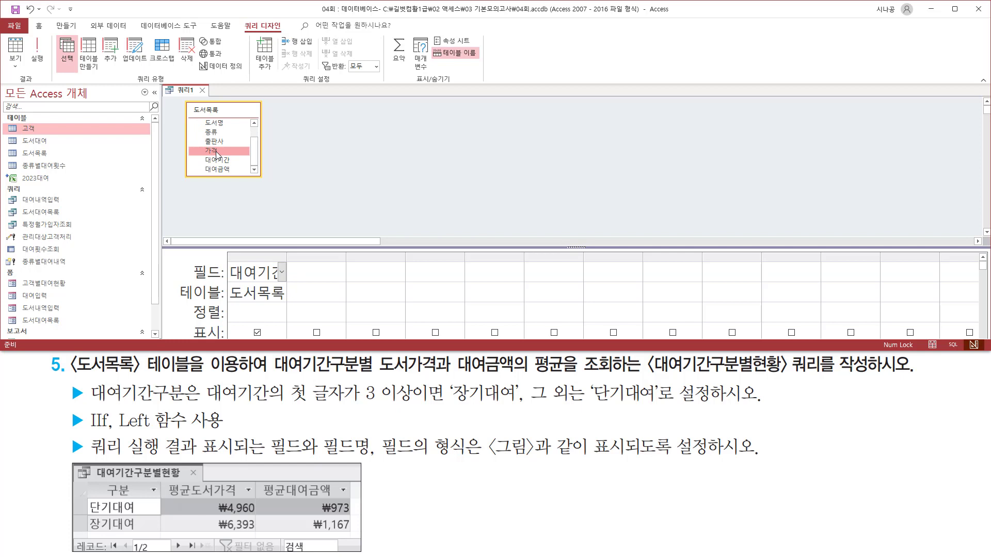
double_click(217, 151)
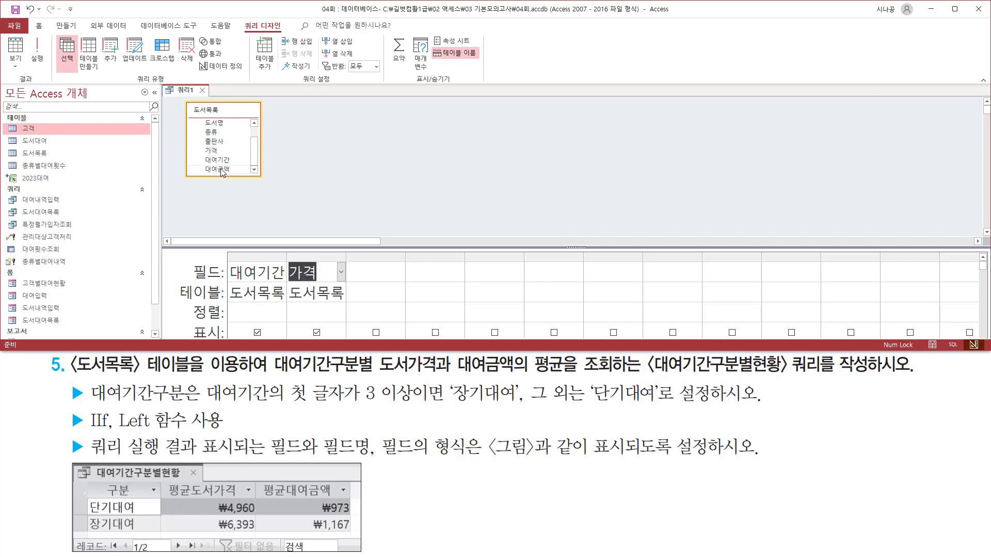
left_click(221, 168)
double_click(221, 168)
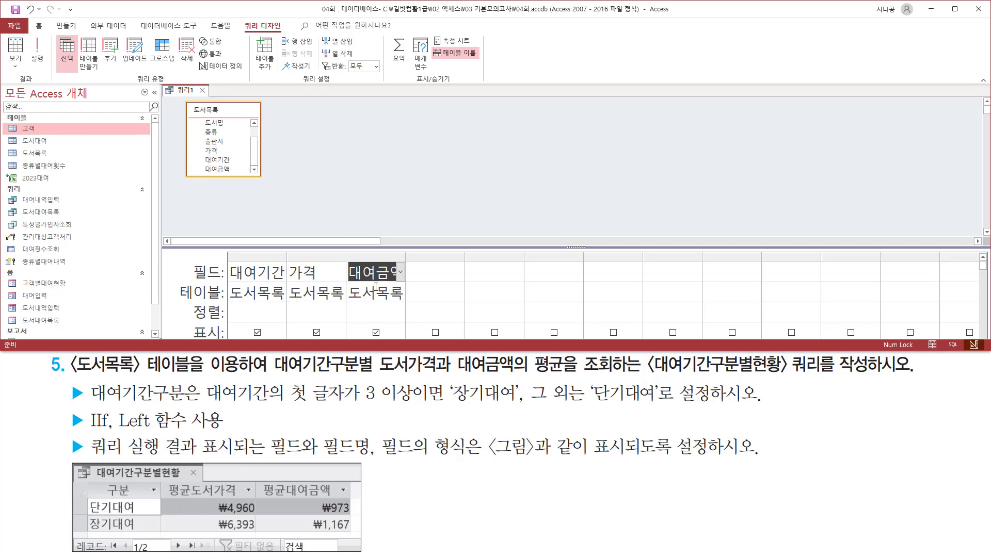
- Run the query and look through the 대여기간, 가격 and 대여금액 records
left_click_drag(228, 261, 409, 302)
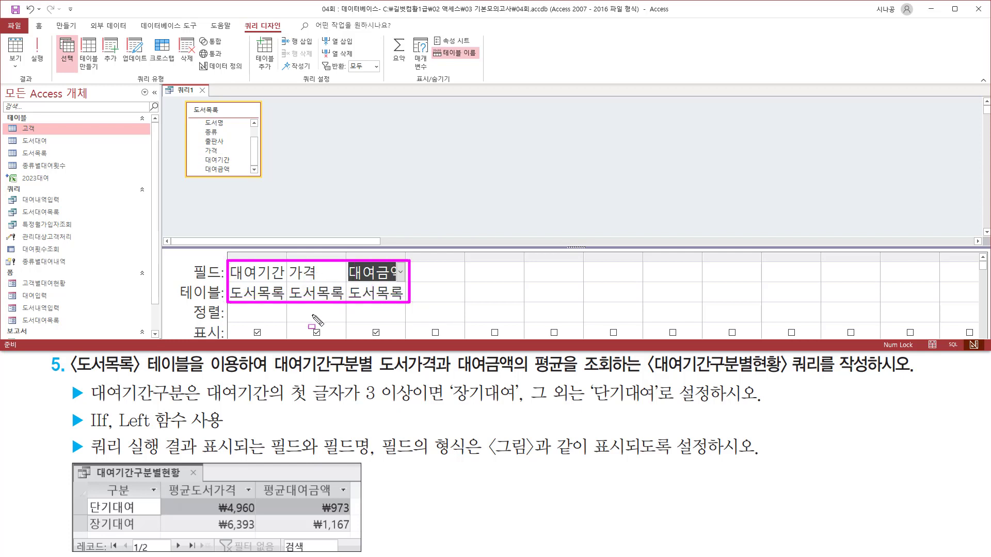
key("Escape")
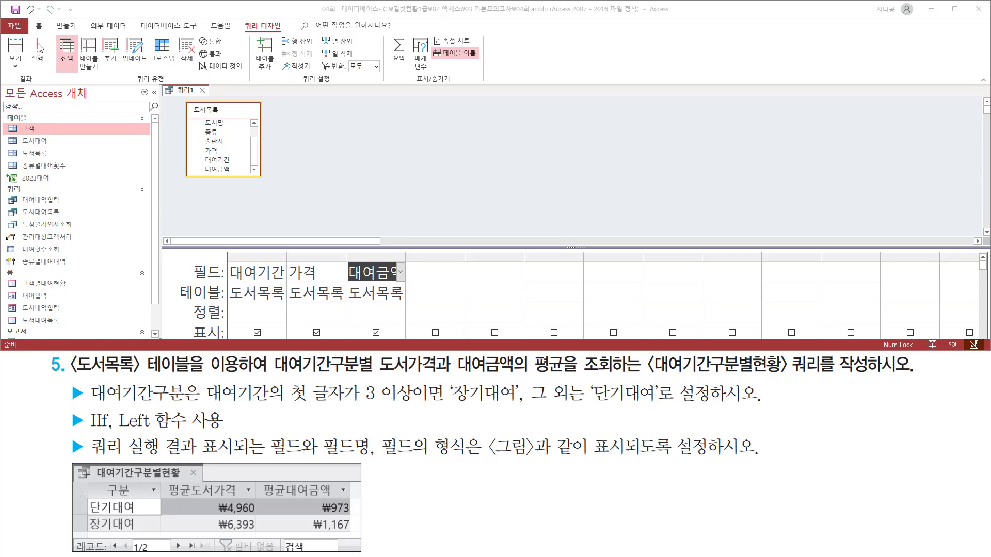
left_click_drag(29, 32, 50, 69)
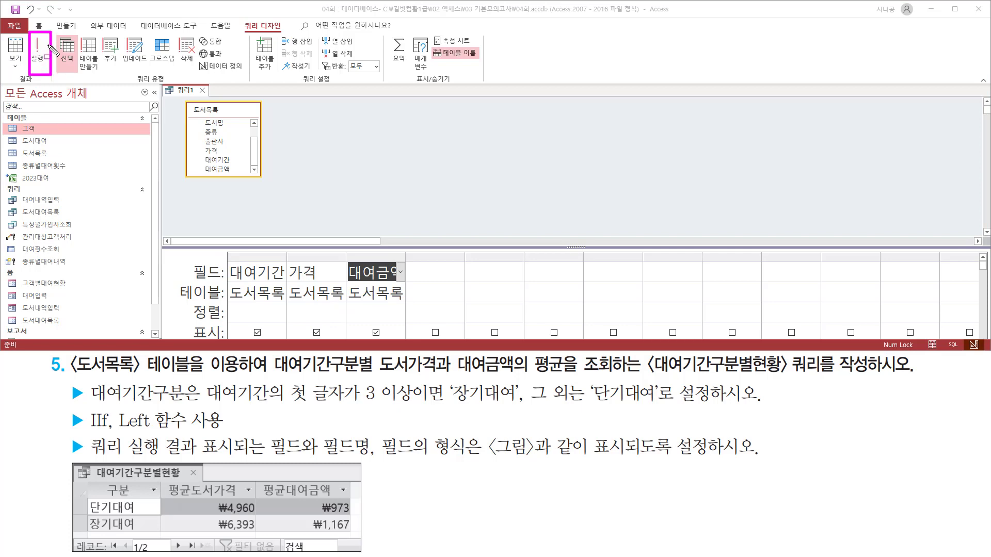
key("Escape")
left_click(38, 51)
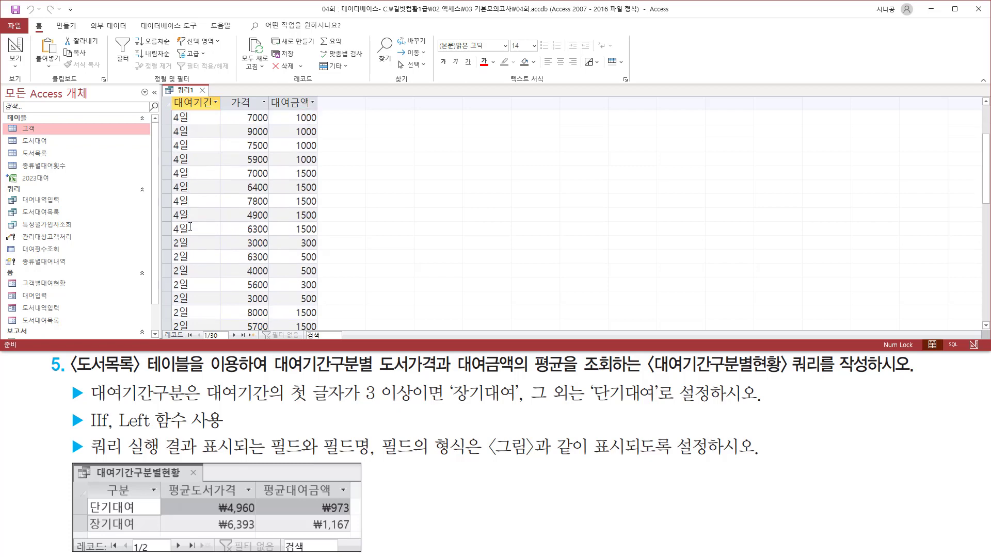
scroll(191, 230, "down", 5)
scroll(204, 237, "up", 5)
scroll(205, 239, "up", 2)
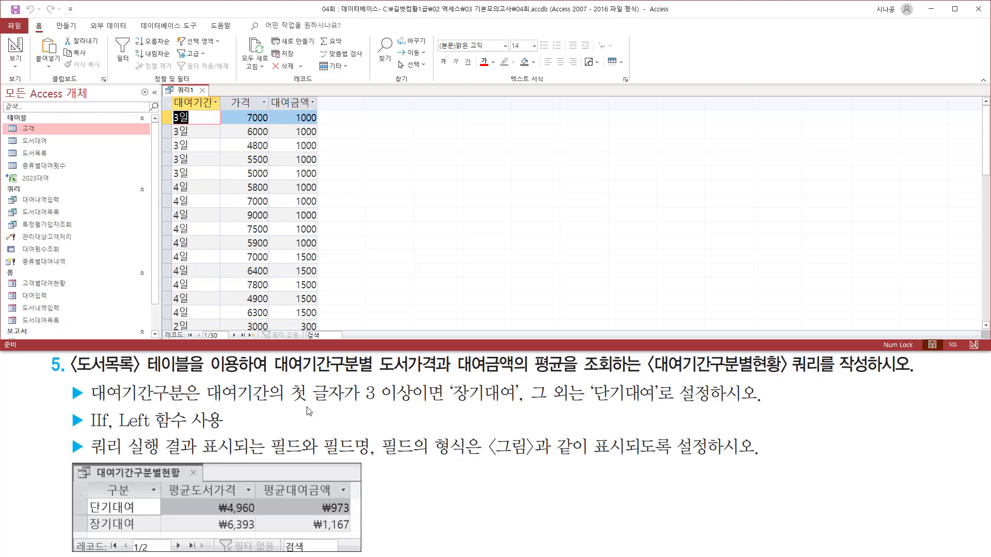
- Compare the first characters of the 대여기간 values with the exercise's classification rule and its required IIf and Left functions
left_click_drag(290, 402, 353, 402)
left_click_drag(196, 381, 271, 406)
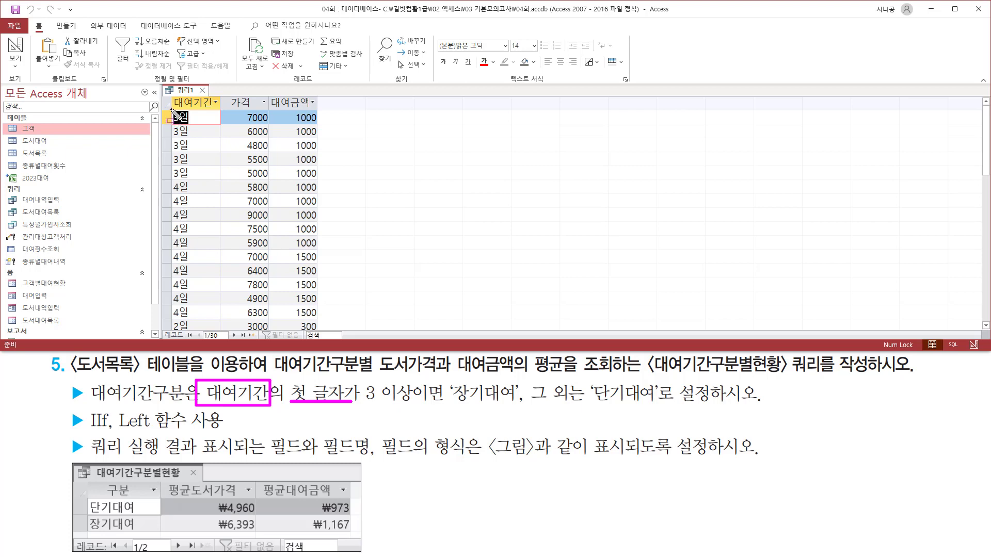
mouse_move(172, 109)
left_mouse_down()
mouse_move(181, 338)
mouse_move(181, 326)
left_mouse_up()
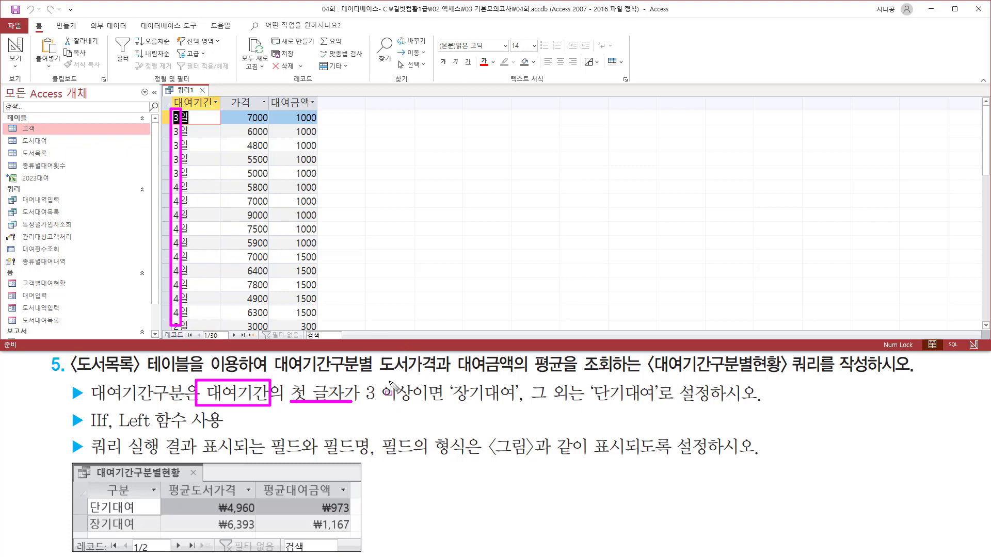
mouse_move(360, 404)
left_mouse_down()
mouse_move(420, 405)
mouse_move(417, 381)
mouse_move(514, 405)
left_mouse_up()
left_click_drag(593, 405, 655, 405)
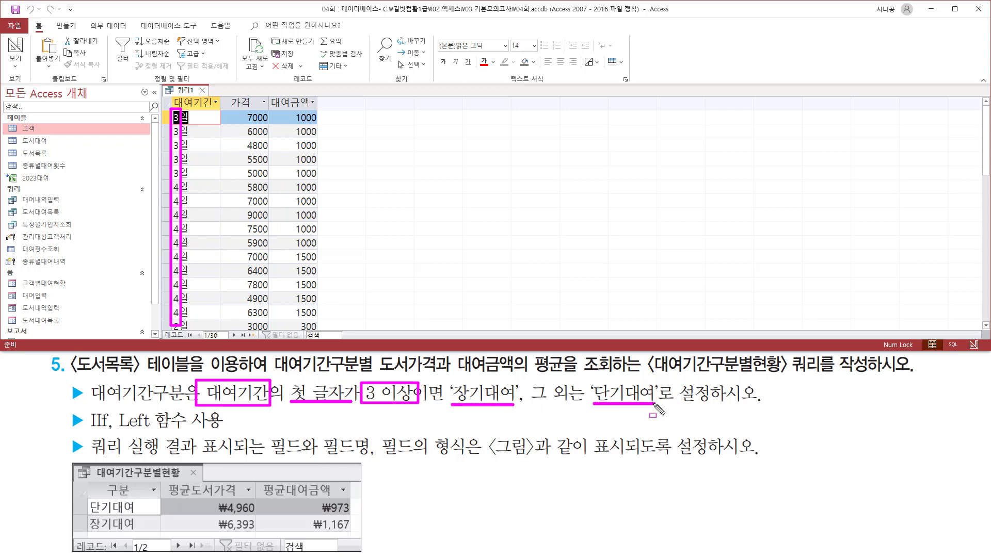
left_click_drag(85, 500, 140, 531)
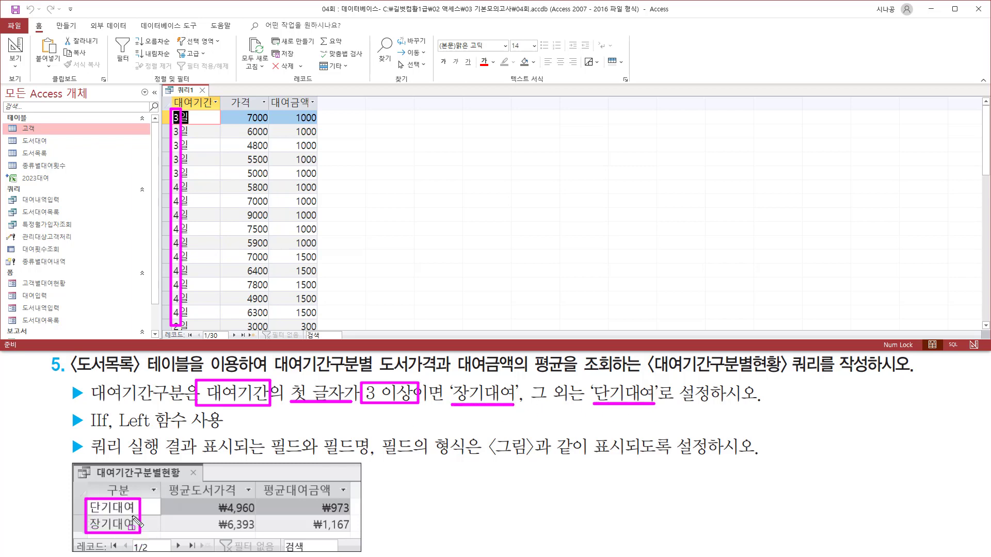
left_click_drag(87, 432, 110, 431)
left_click_drag(116, 409, 187, 435)
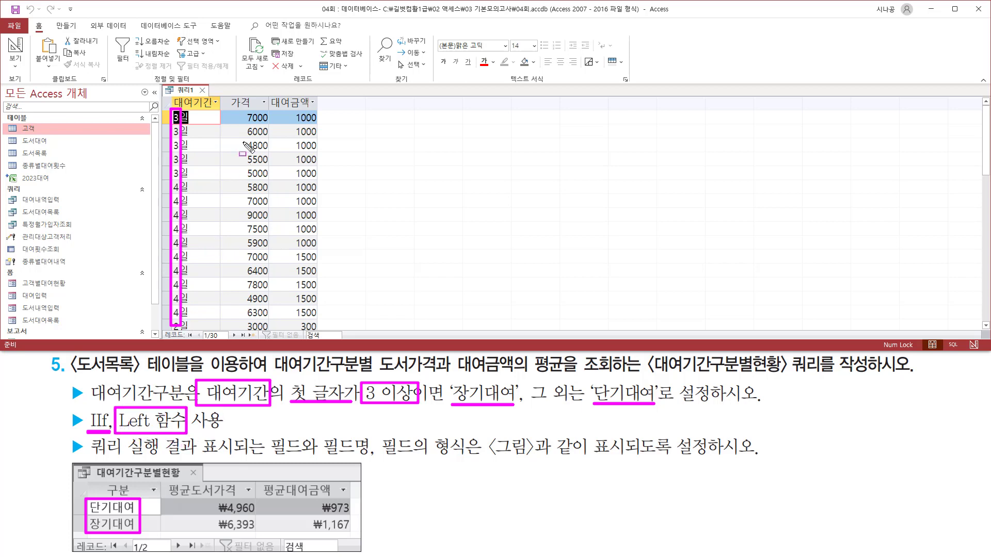
key("Escape")
- Return the query to Design View and widen the 대여기간 column to make room for an expression
right_click(185, 95)
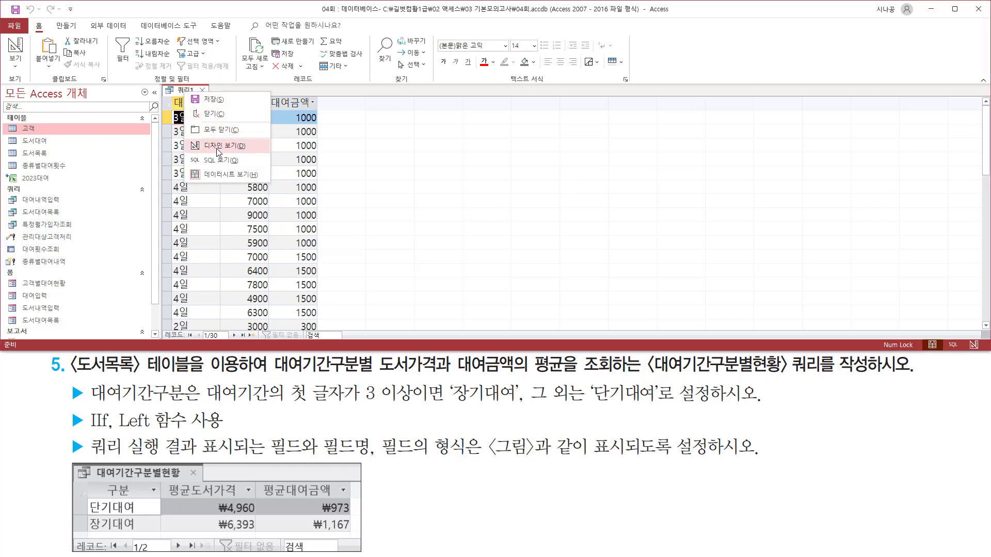
left_click(218, 149)
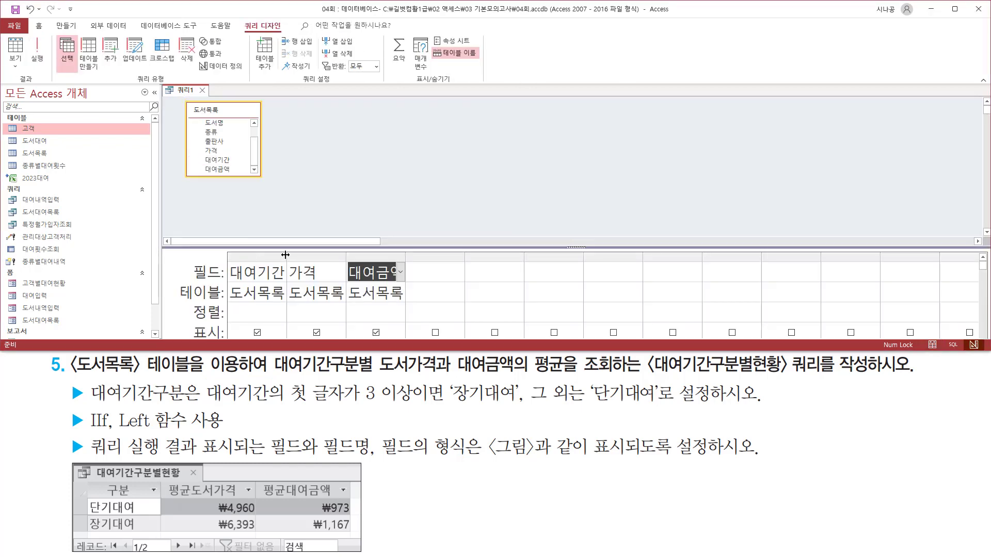
left_click_drag(286, 254, 655, 255)
left_click(315, 272)
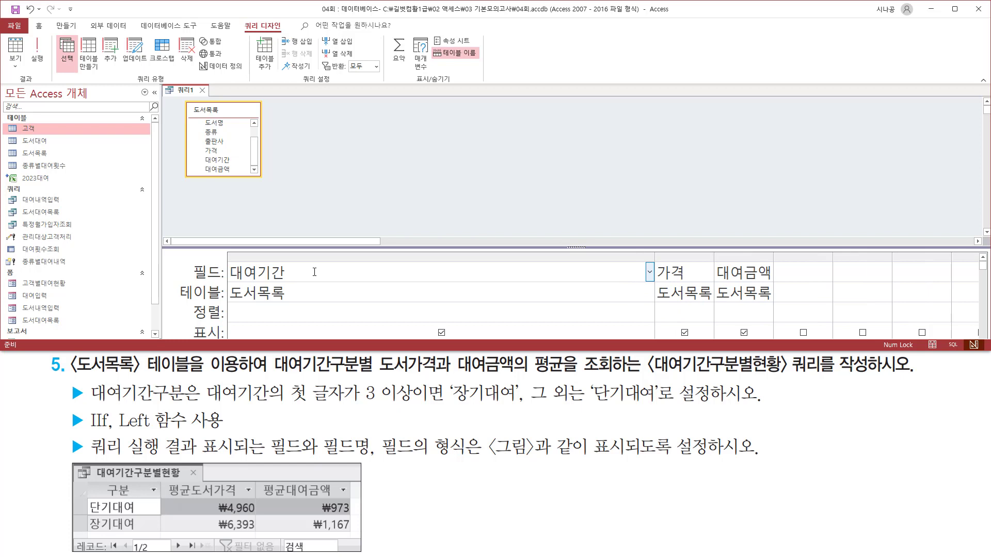
- Turn the 대여기간 field into the expression 구분: left([대여기간],1)
left_click_drag(99, 482, 142, 499)
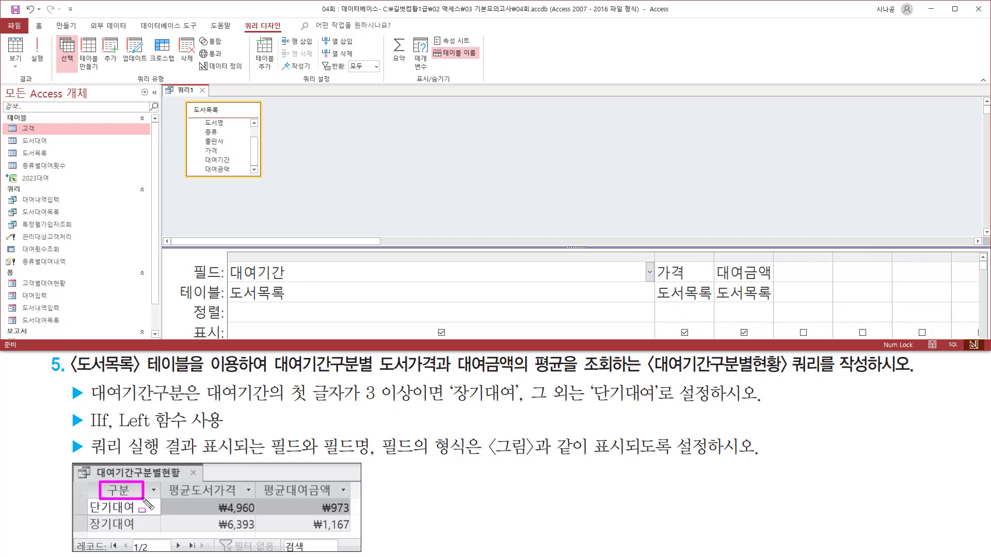
key("Escape")
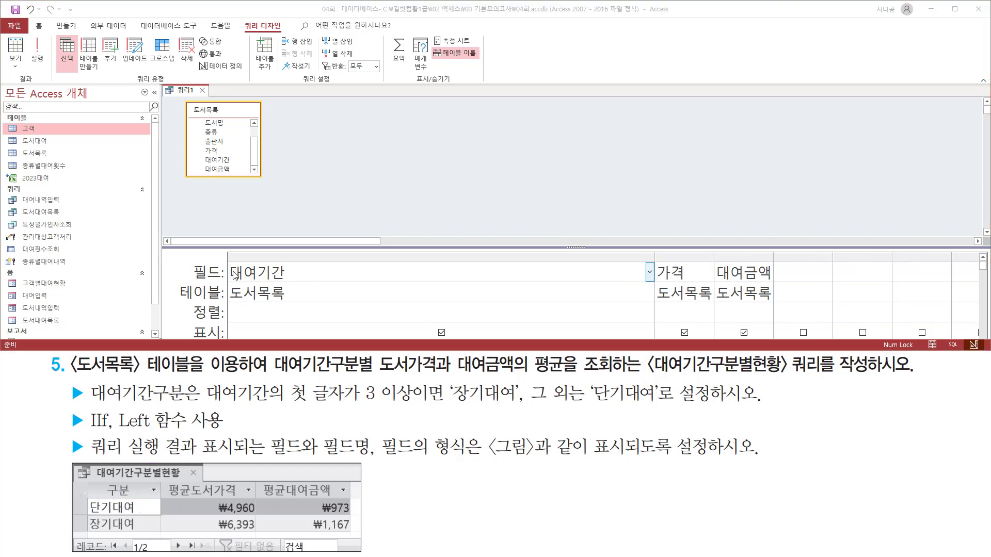
left_click(237, 272)
type("구분:")
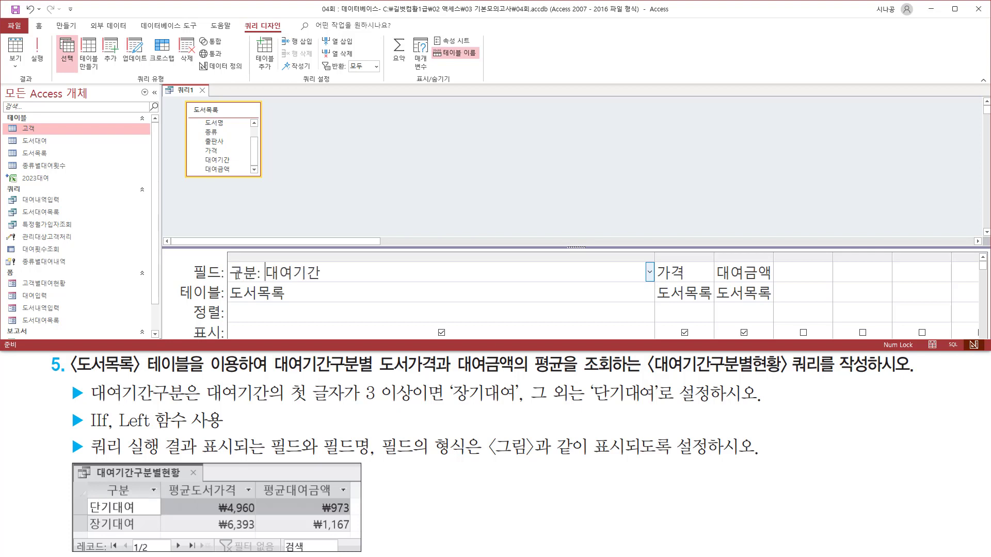
type(" left")
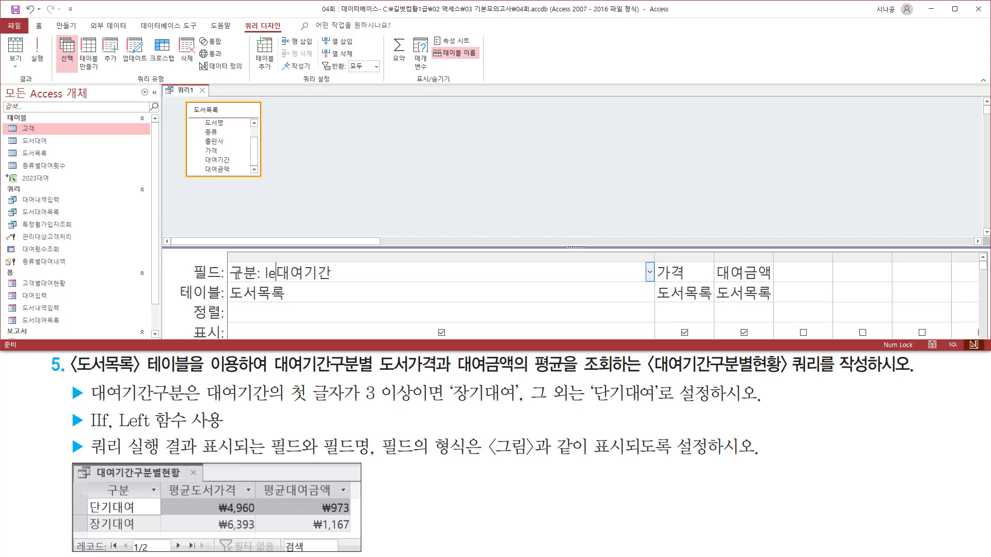
type("([")
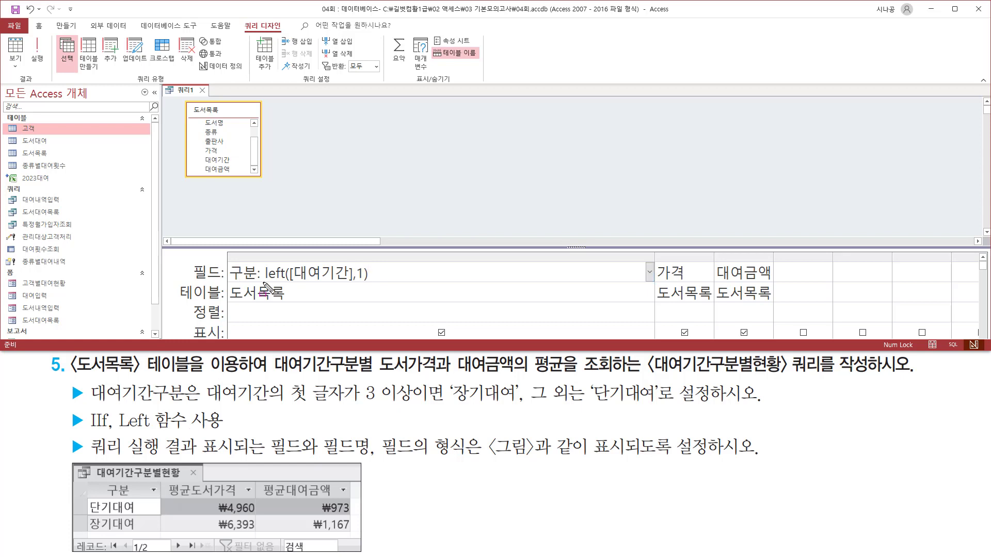
left_click_drag(264, 282, 371, 282)
key("Escape")
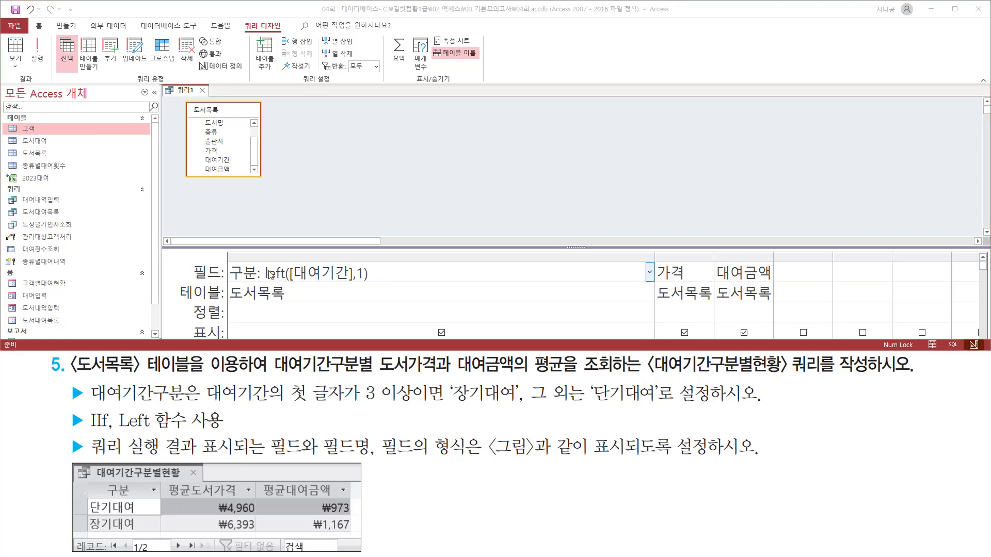
- Wrap the Left function in the 구분 field with IIf, giving iif(left([대여기간],1)>=3, "장기대여", "단기대여")
left_click(265, 274)
type("iif")
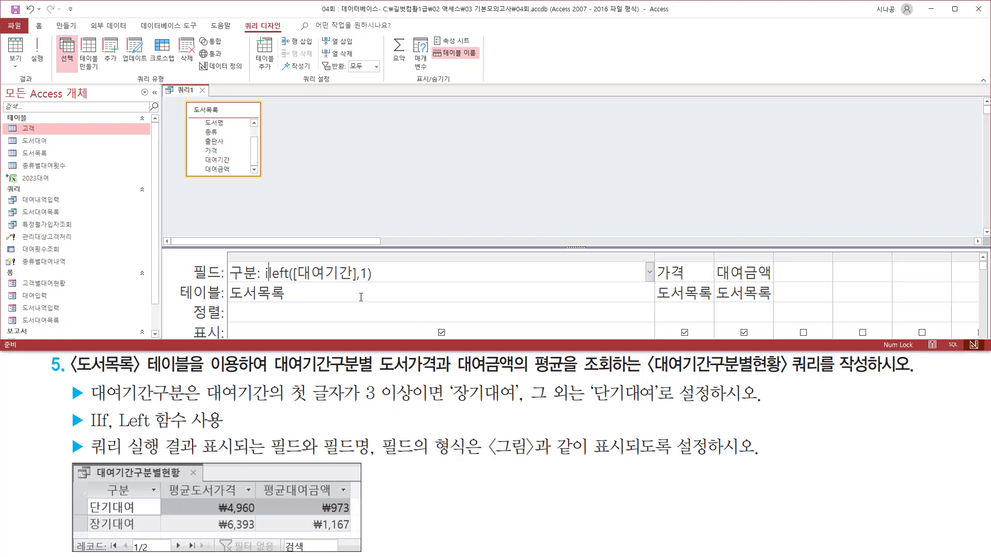
type("(")
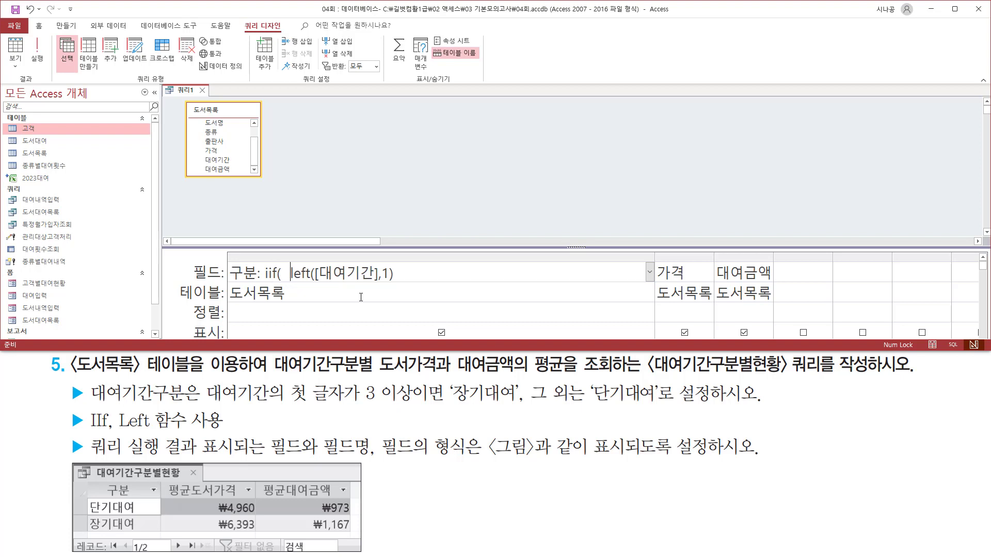
key("shift+End")
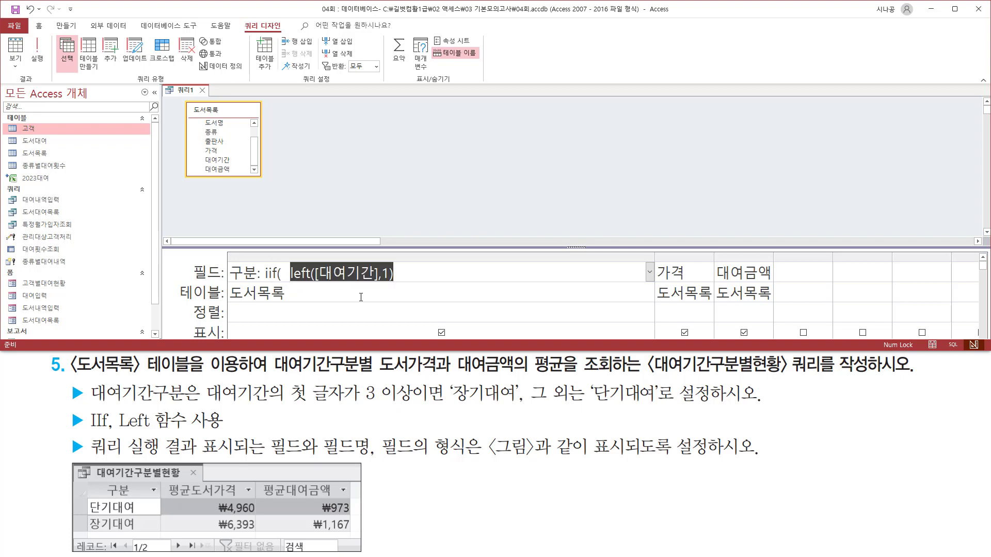
key("End")
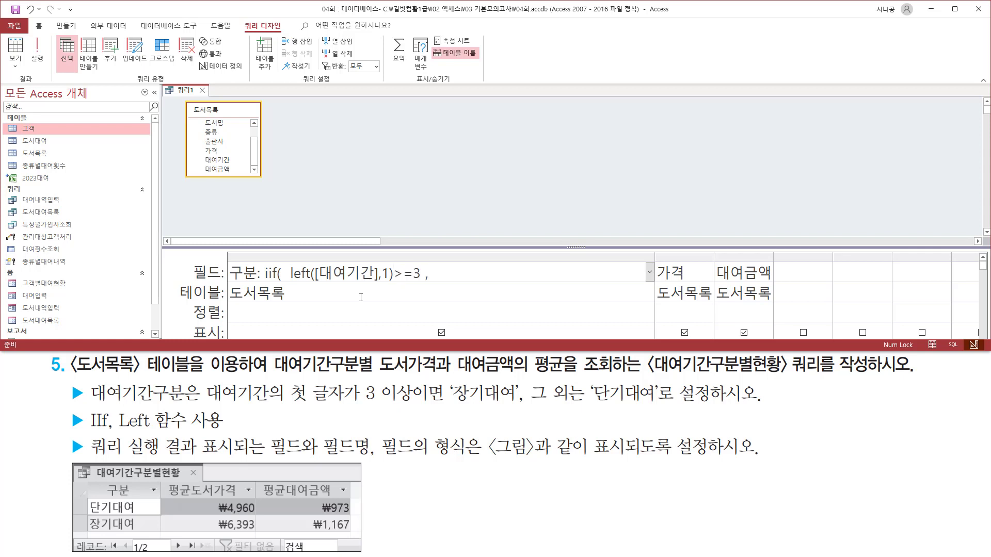
type("장기대여\", \"단기대여")
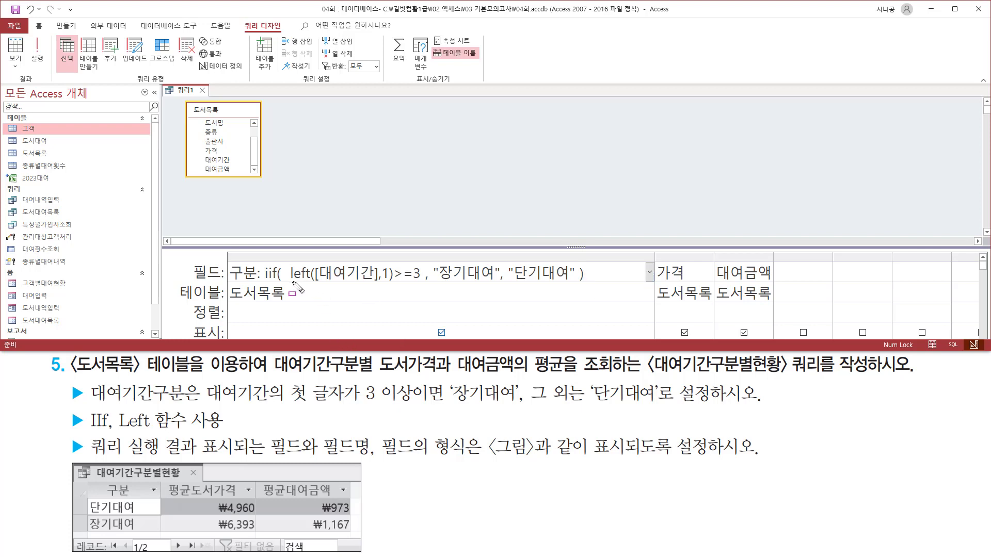
mouse_move(291, 282)
left_mouse_down()
mouse_move(391, 282)
mouse_move(408, 264)
mouse_move(421, 283)
left_mouse_up()
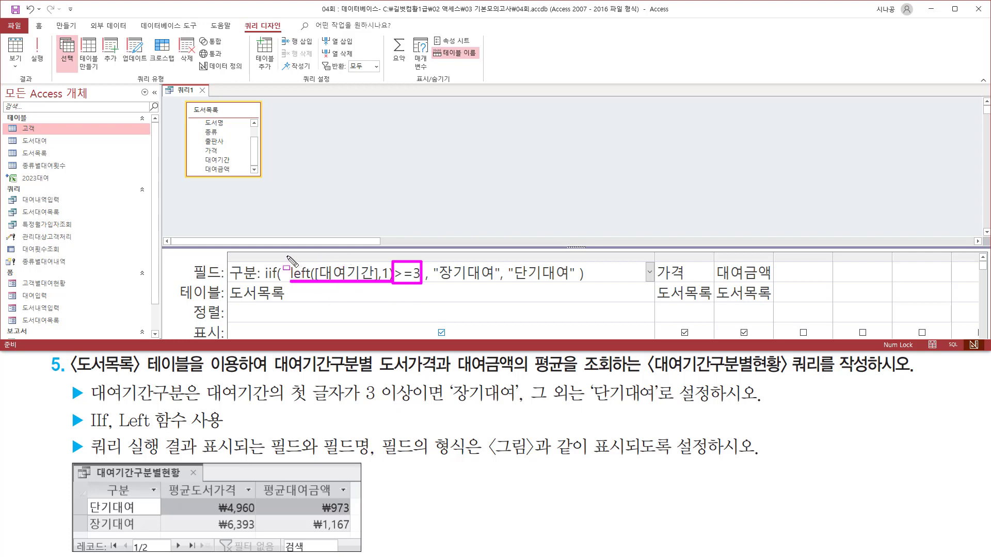
mouse_move(288, 256)
left_mouse_down()
mouse_move(315, 293)
mouse_move(572, 283)
left_mouse_up()
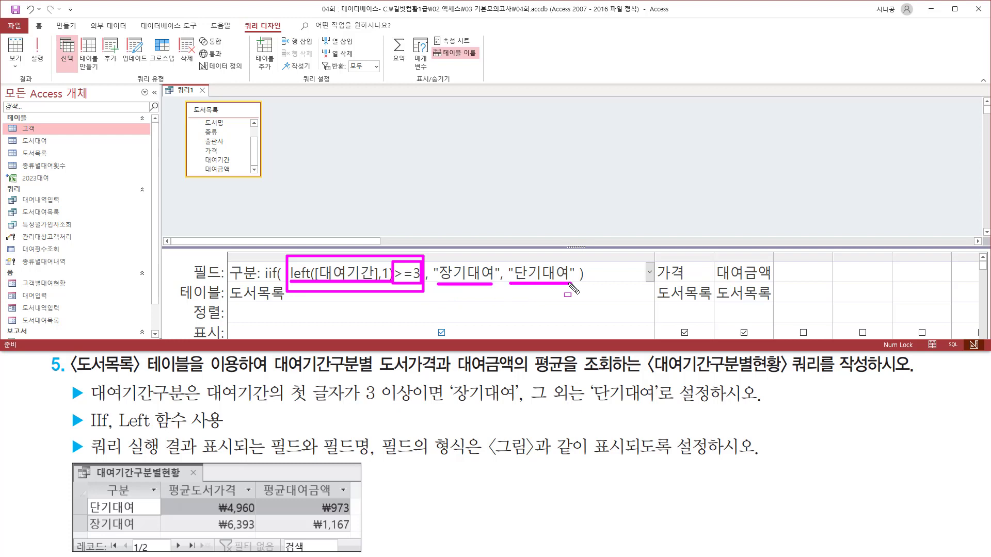
key("Escape")
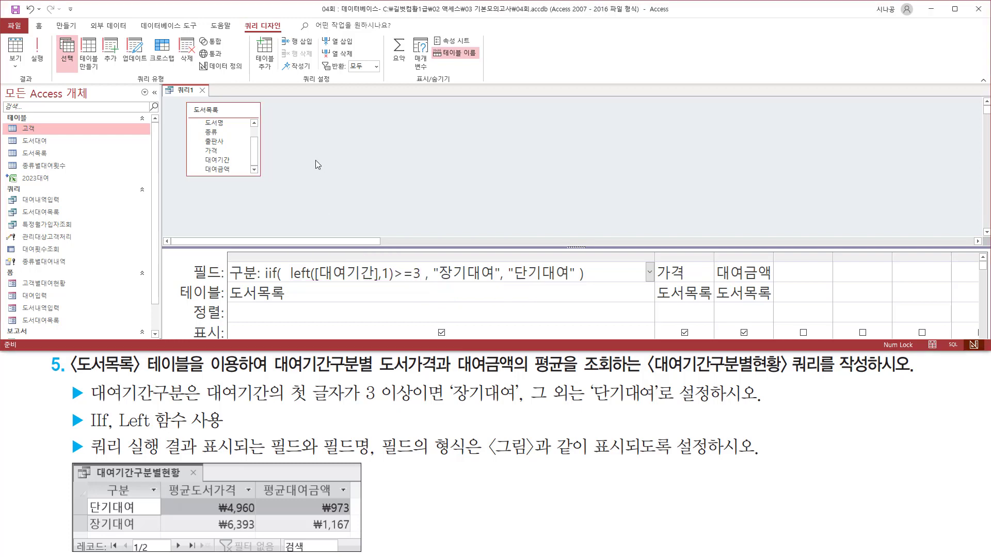
- Run the query, look through the 구분 values of all records and compare them with the exercise's grouping and averaging requirement
left_click_drag(28, 35, 49, 74)
key("Escape")
left_click(39, 54)
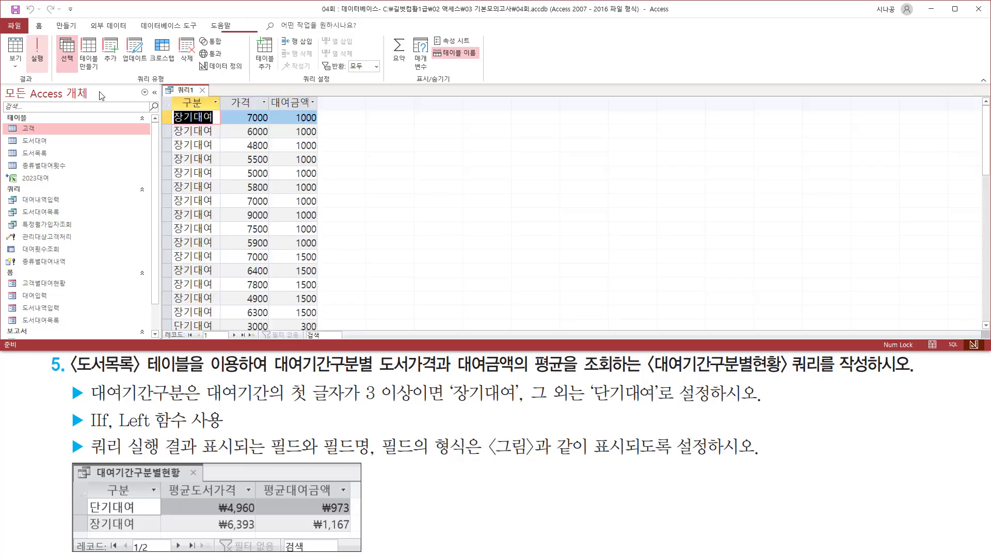
key("ctrl+2")
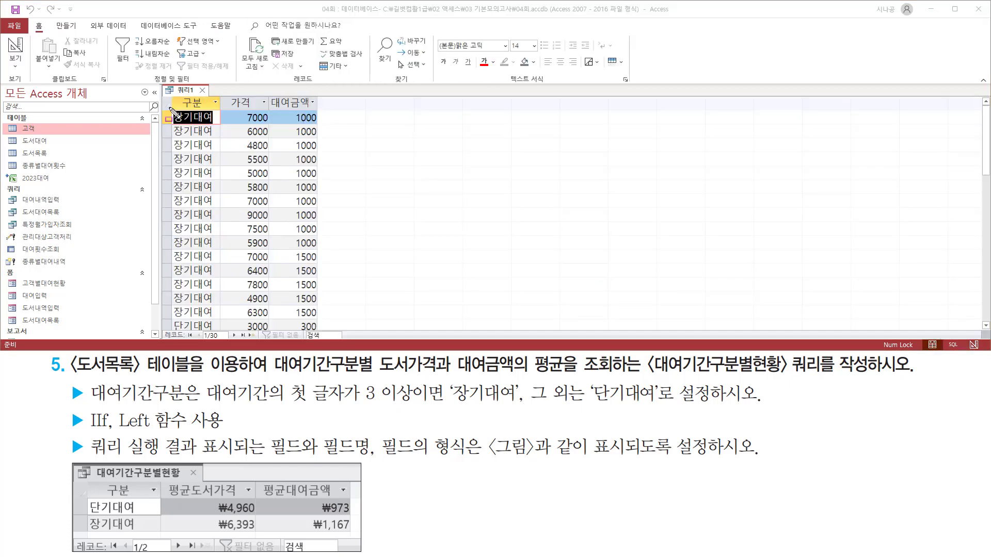
mouse_move(170, 110)
left_mouse_down()
mouse_move(183, 279)
mouse_move(221, 325)
left_mouse_up()
key("Escape")
scroll(242, 287, "down", 5)
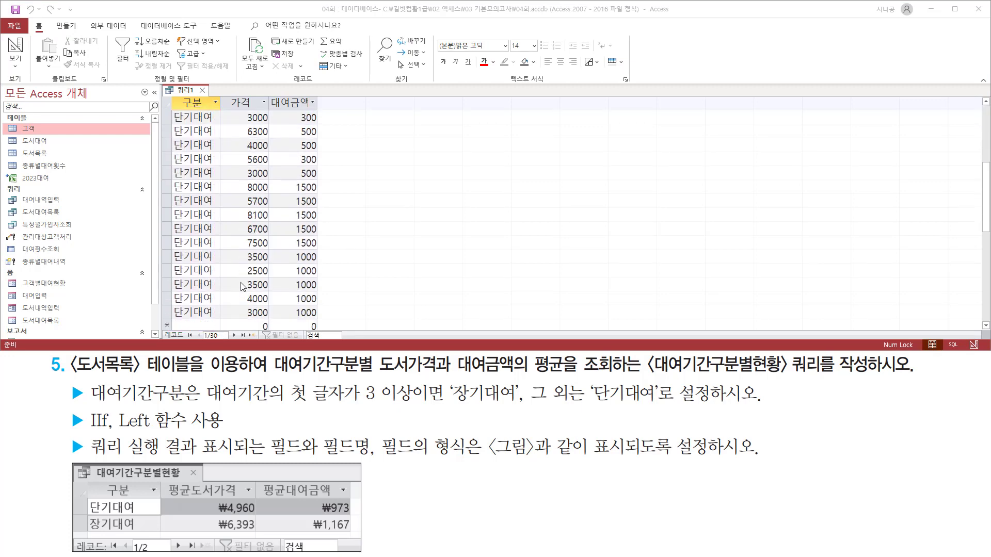
key("ctrl+2")
mouse_move(170, 109)
left_mouse_down()
mouse_move(191, 298)
mouse_move(226, 327)
left_mouse_up()
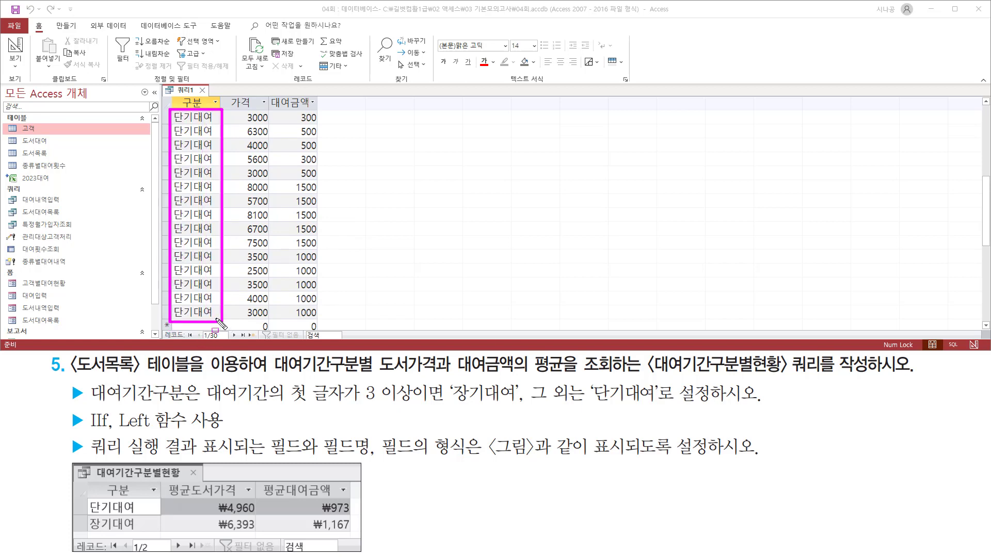
key("Escape")
scroll(206, 170, "up", 5)
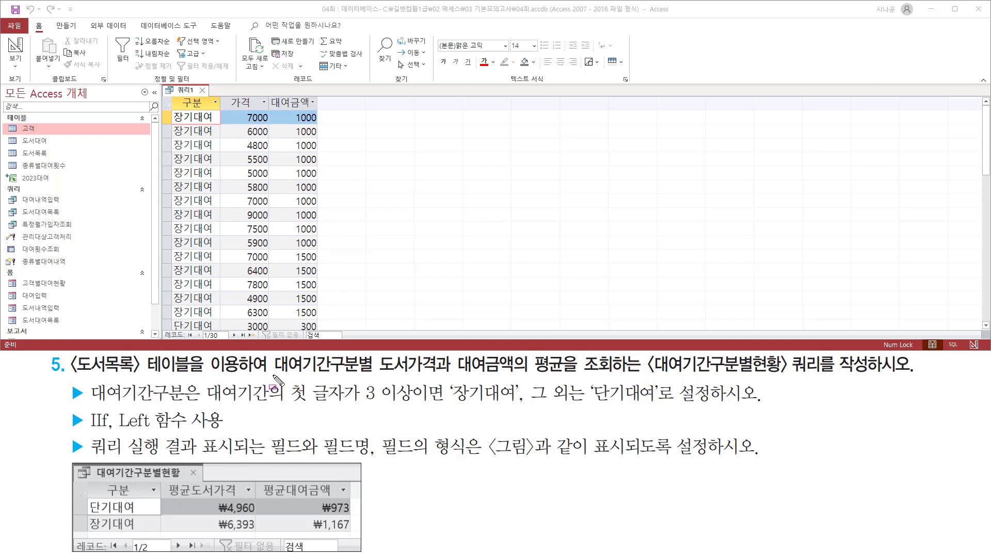
mouse_move(273, 374)
left_mouse_down()
mouse_move(516, 375)
mouse_move(583, 389)
mouse_move(617, 379)
left_mouse_up()
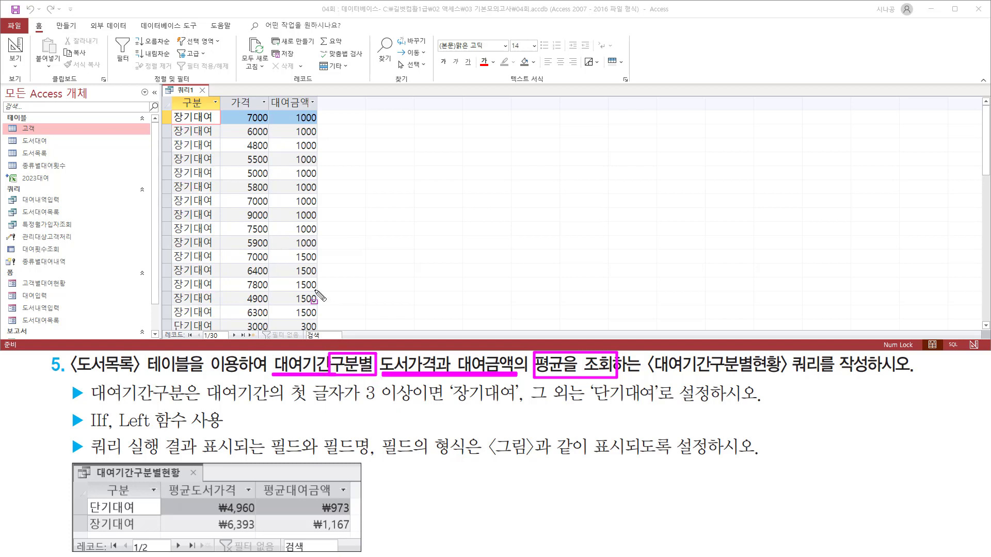
key("Escape")
- Return the query to Design View and add the 요약 row to the design grid
right_click(182, 94)
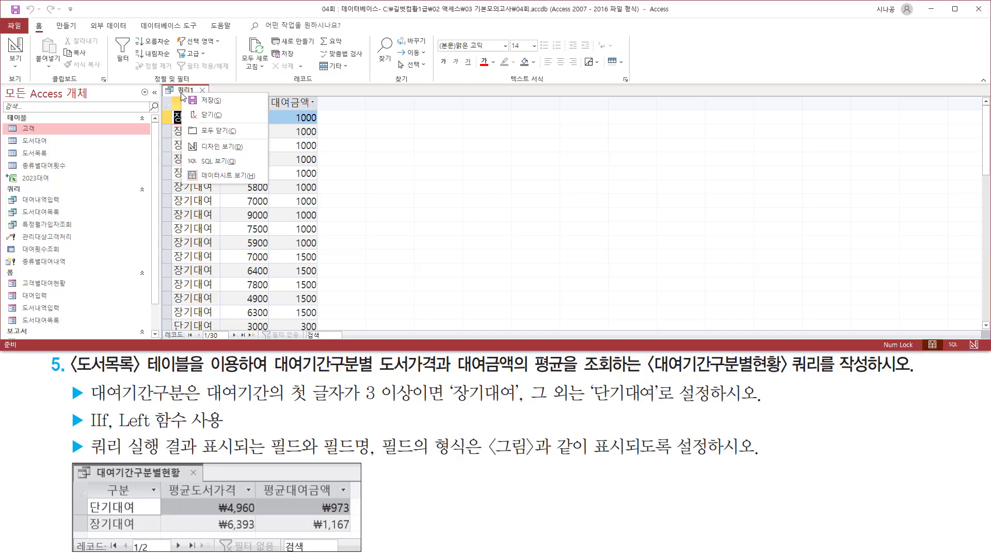
left_click(216, 147)
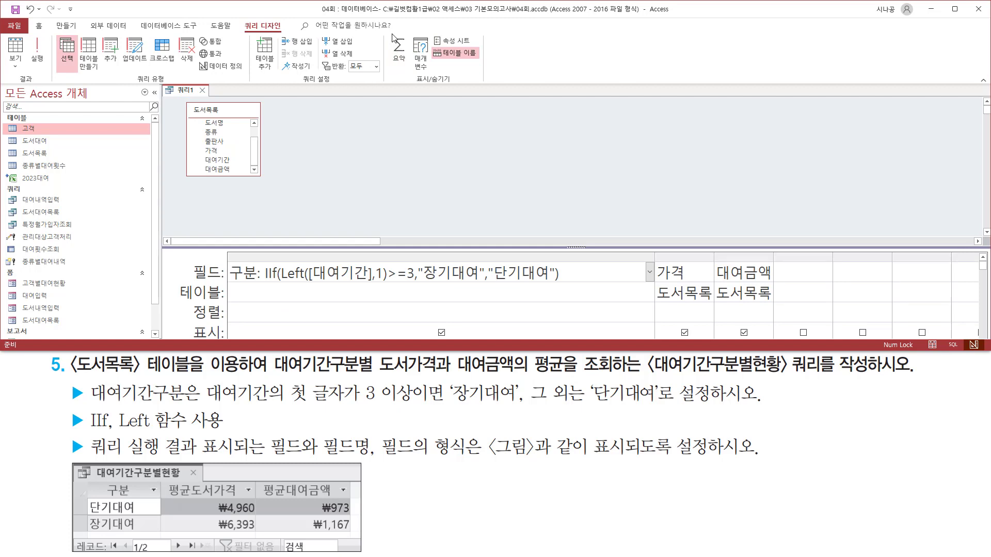
left_click(401, 52)
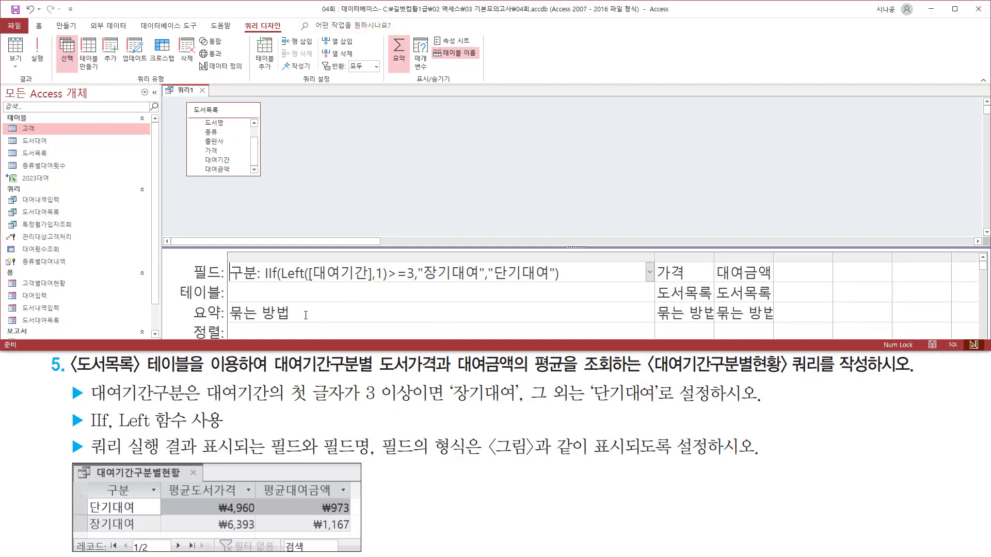
left_click_drag(227, 262, 258, 282)
left_click_drag(231, 323, 299, 323)
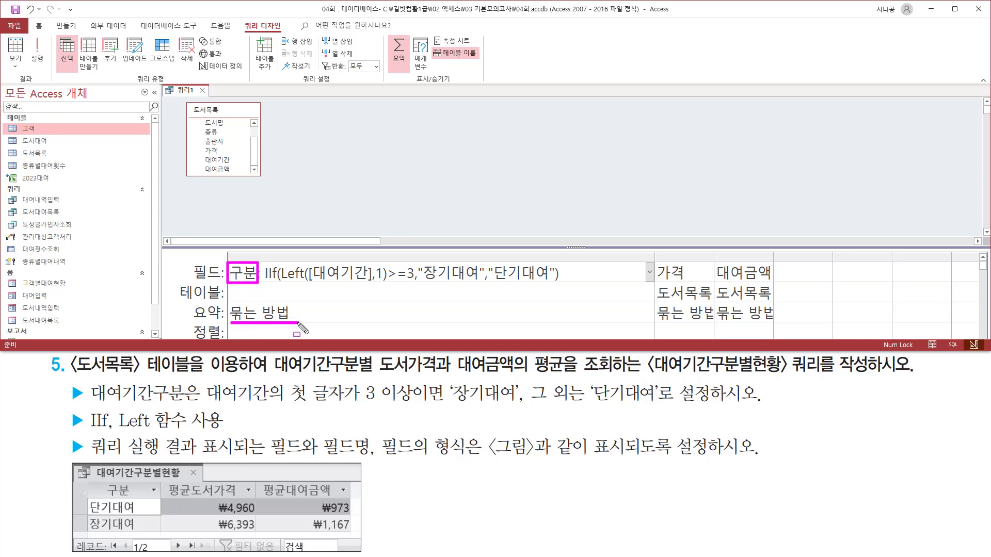
mouse_move(654, 262)
left_mouse_down()
mouse_move(690, 285)
mouse_move(789, 280)
left_mouse_up()
key("Escape")
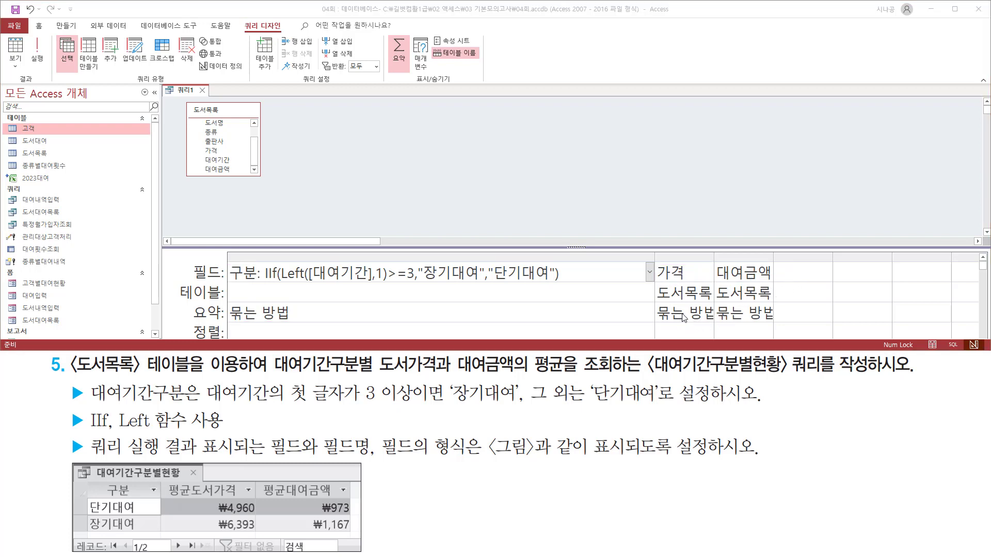
- Set the 요약 function of the 가격 and 대여금액 fields to 평균
left_click(684, 317)
left_click(709, 312)
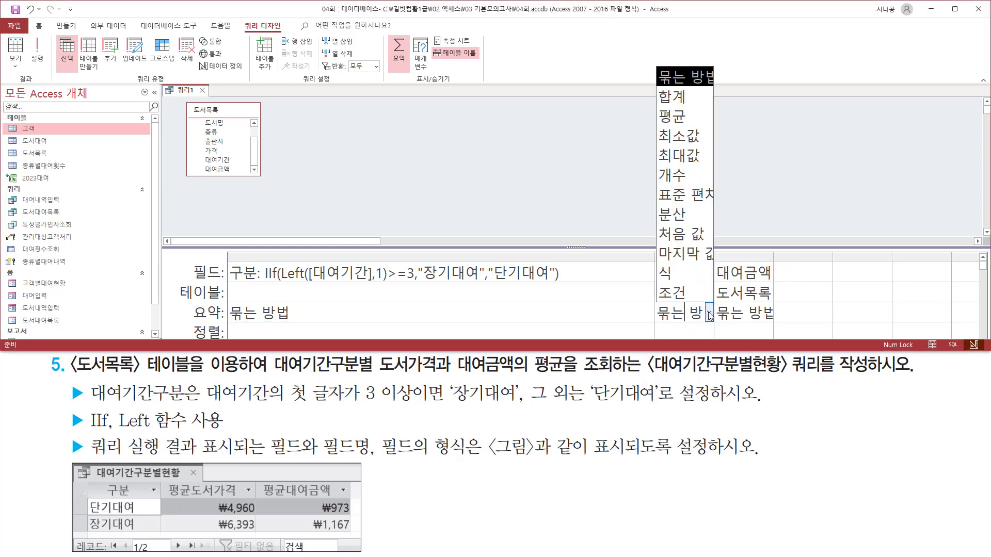
left_click(687, 116)
left_click(743, 314)
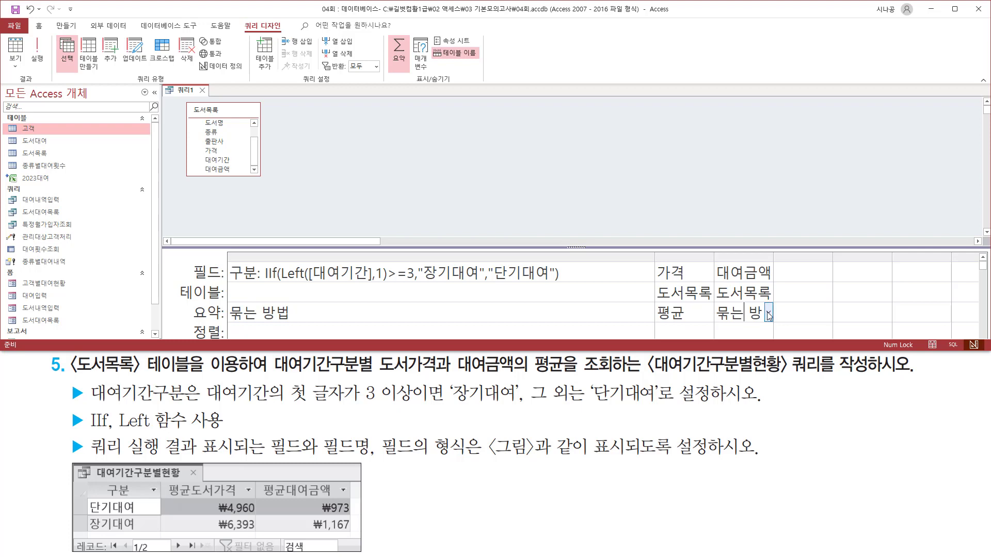
left_click(769, 316)
left_click(738, 119)
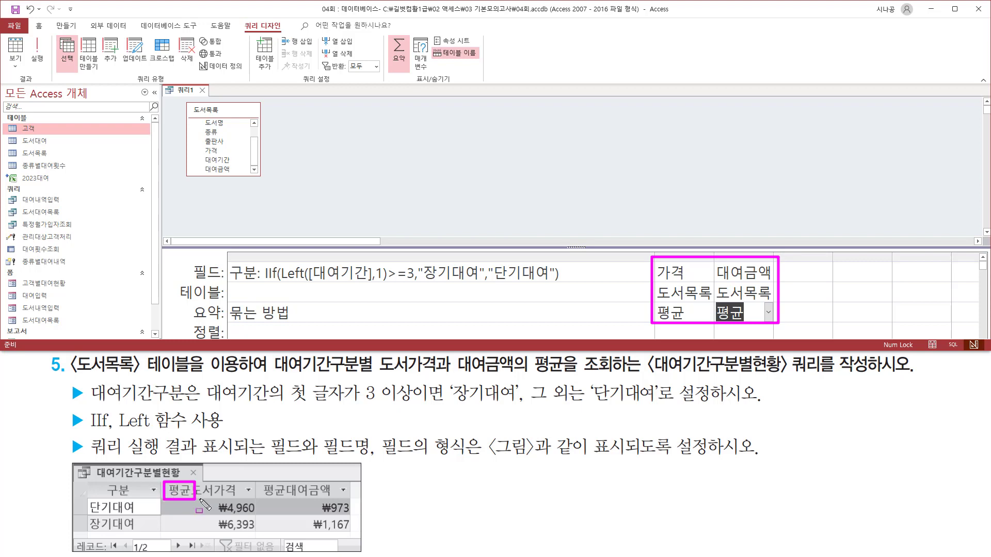
left_click_drag(205, 504, 342, 501)
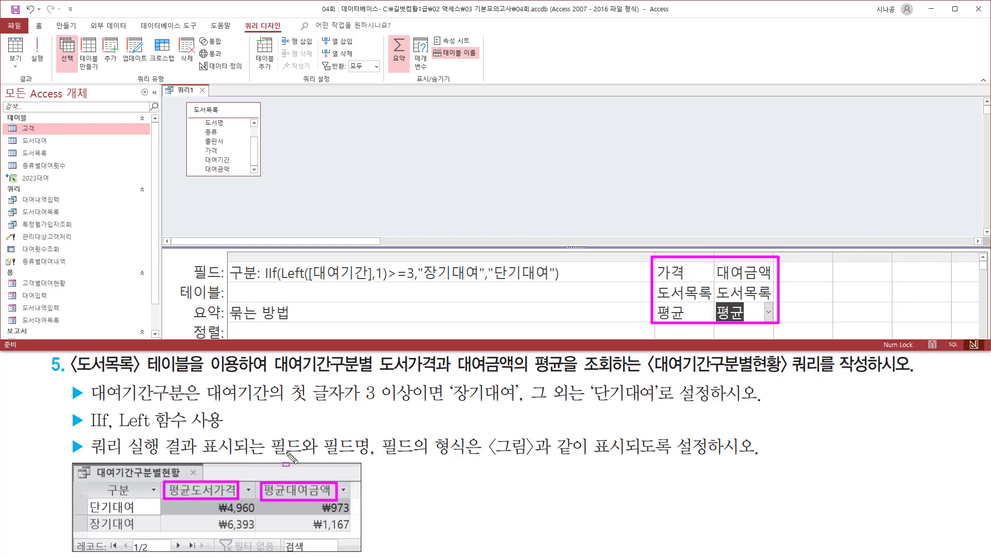
- Give the 가격 field the alias 평균도서가격 and fit the column widths of 구분, 가격 and 대여금액 to their contents
left_click(667, 274)
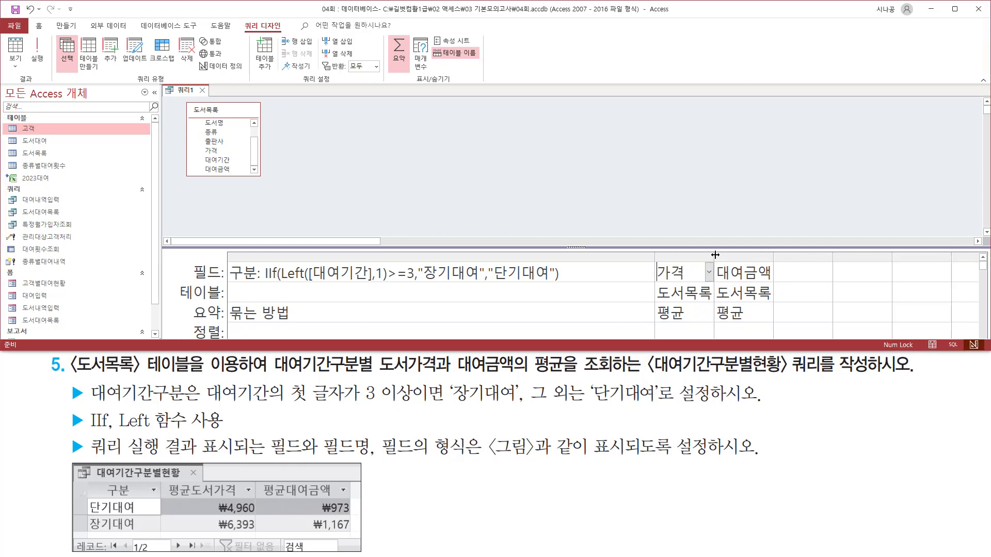
left_click_drag(655, 256, 578, 256)
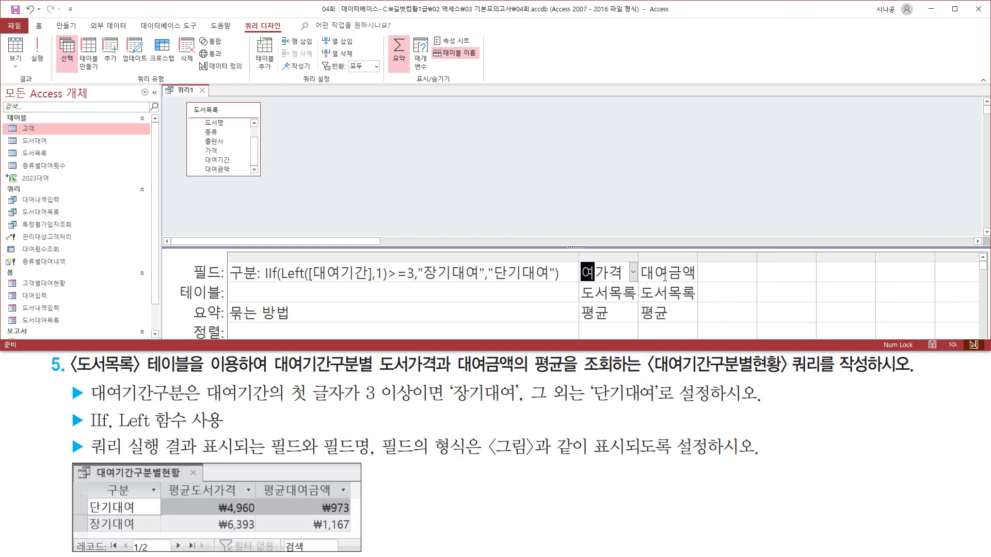
type("평균")
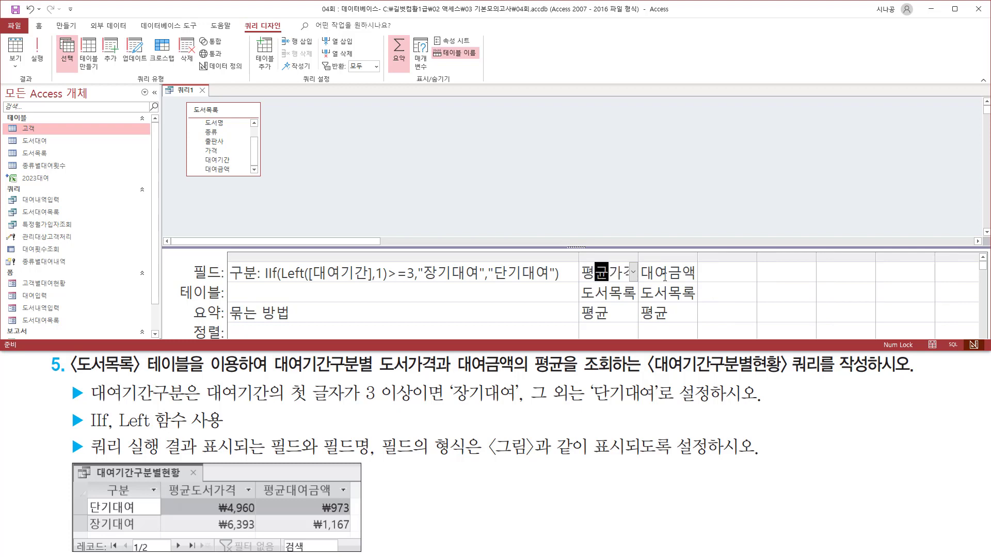
type("도서가격:가격")
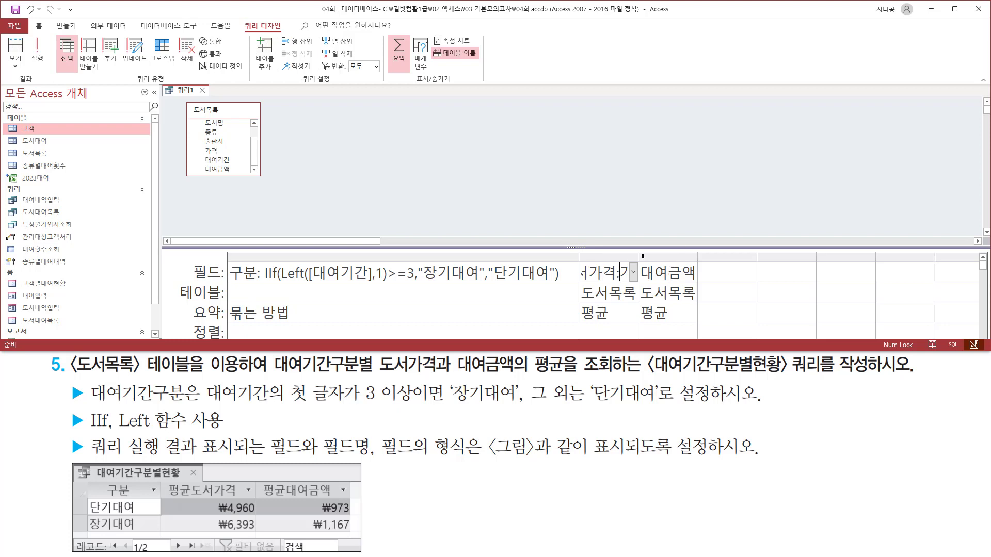
type(":")
left_click_drag(638, 257, 877, 257)
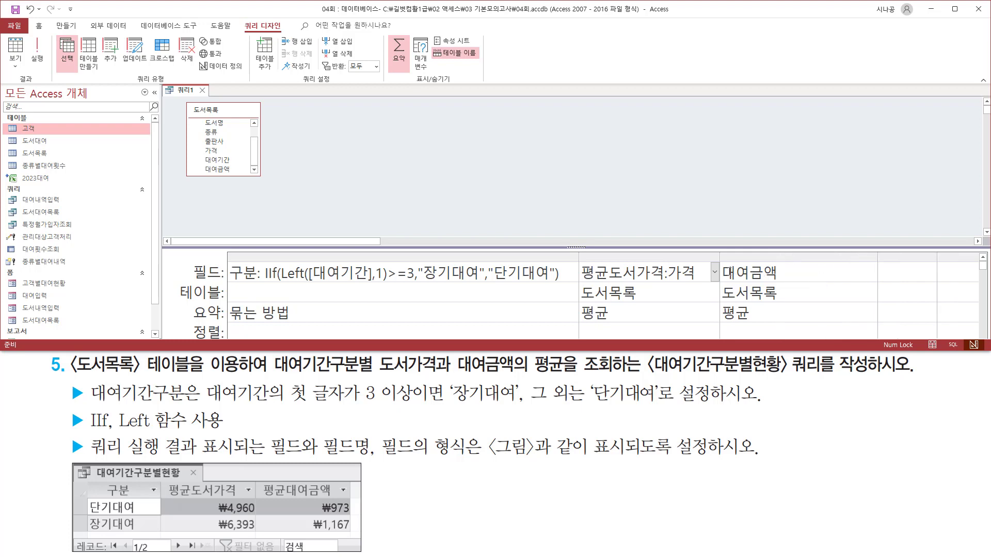
- Give the 대여금액 field the alias 평균대여금액 and check the three field names in the grid
left_click(728, 271)
type("평규")
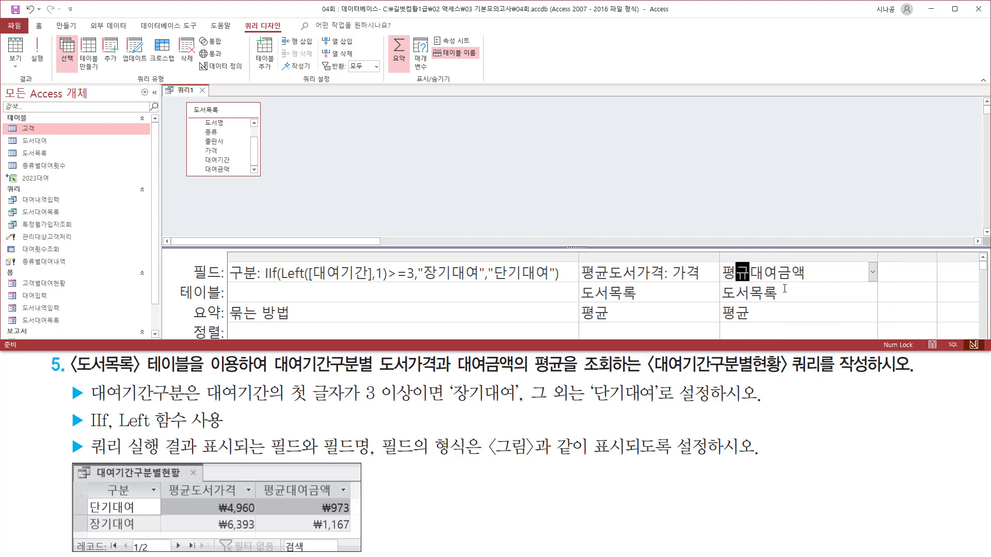
type("대여")
type("금액:대여금액")
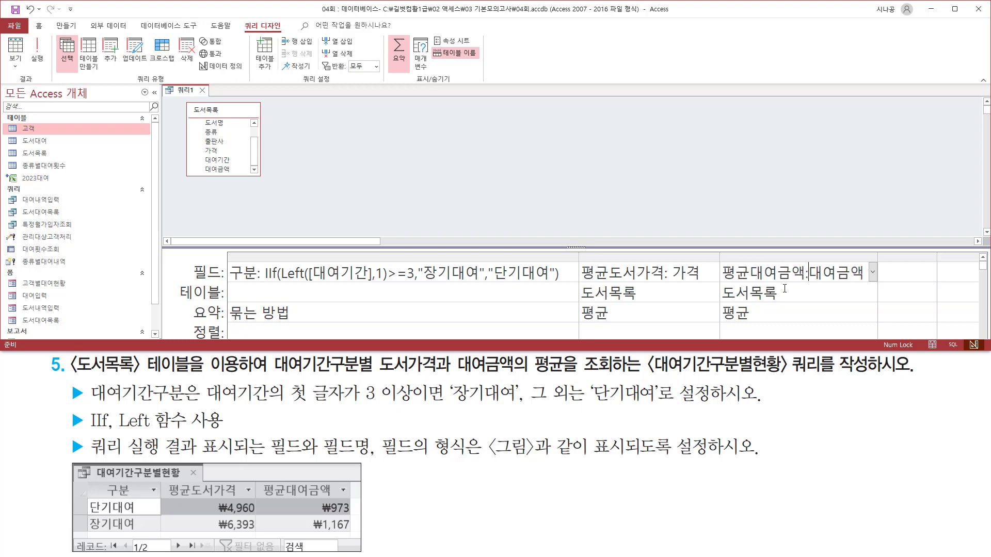
left_click(882, 256)
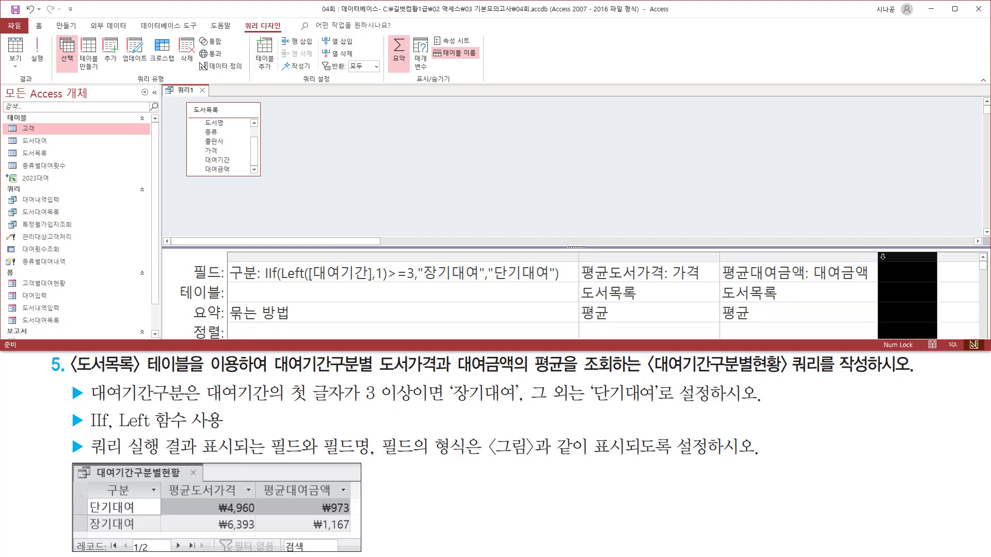
left_click(859, 220)
left_click_drag(725, 281, 805, 281)
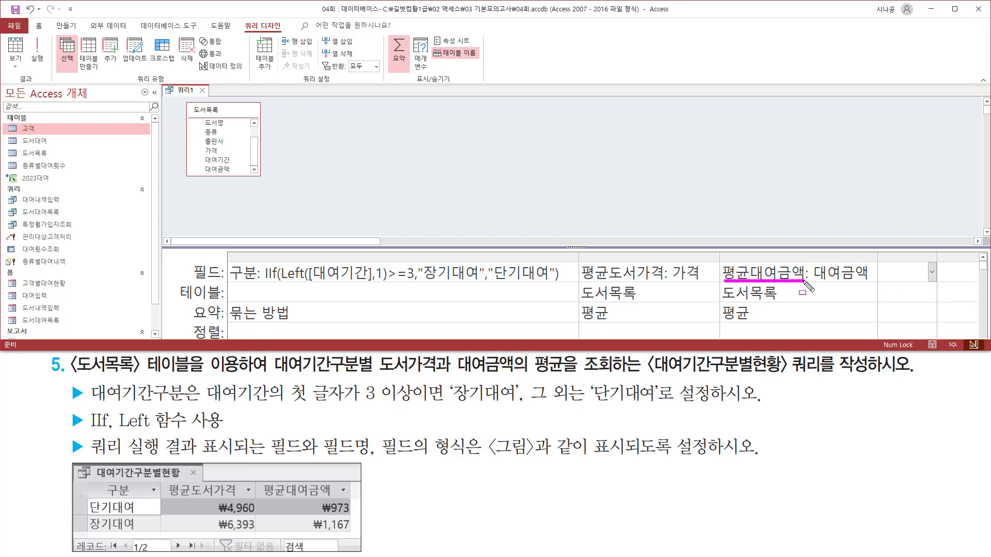
left_click_drag(582, 282, 663, 282)
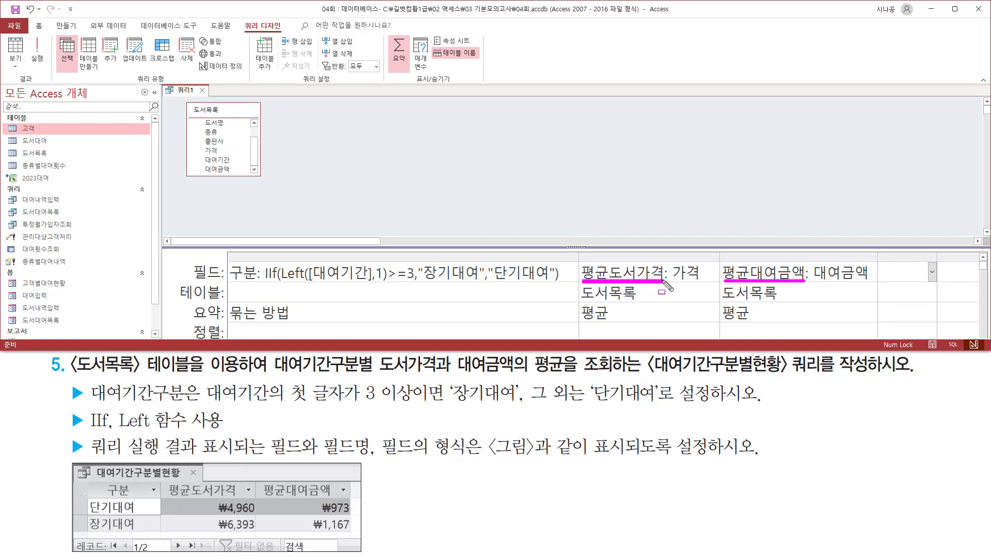
left_click_drag(229, 281, 253, 282)
key("Escape")
left_click(361, 157)
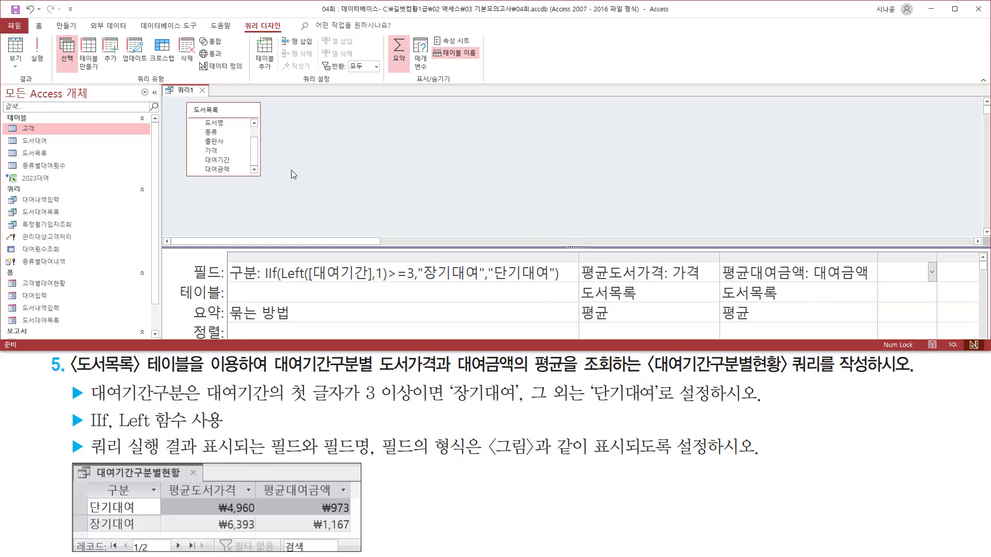
- Run the query and examine the average values in its datasheet
left_click_drag(27, 34, 44, 64)
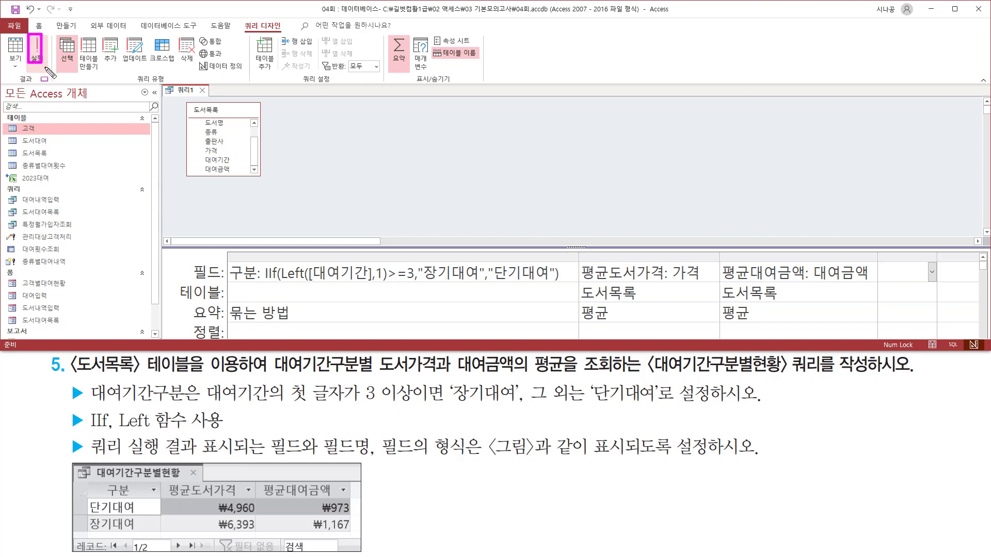
key("Escape")
left_click(36, 50)
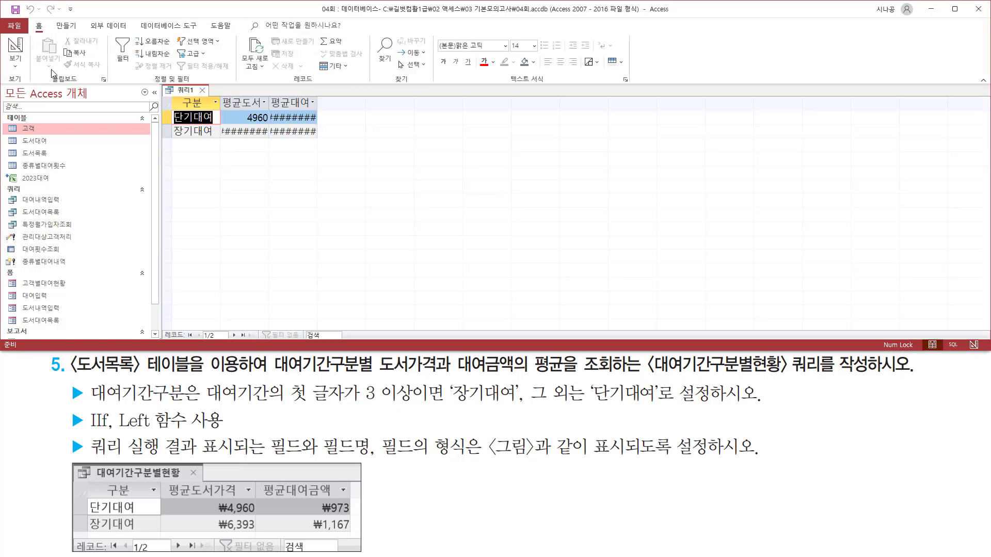
mouse_move(170, 110)
left_mouse_down()
mouse_move(220, 124)
mouse_move(219, 140)
mouse_move(229, 116)
mouse_move(326, 147)
left_mouse_up()
key("Escape")
key("ctrl+2")
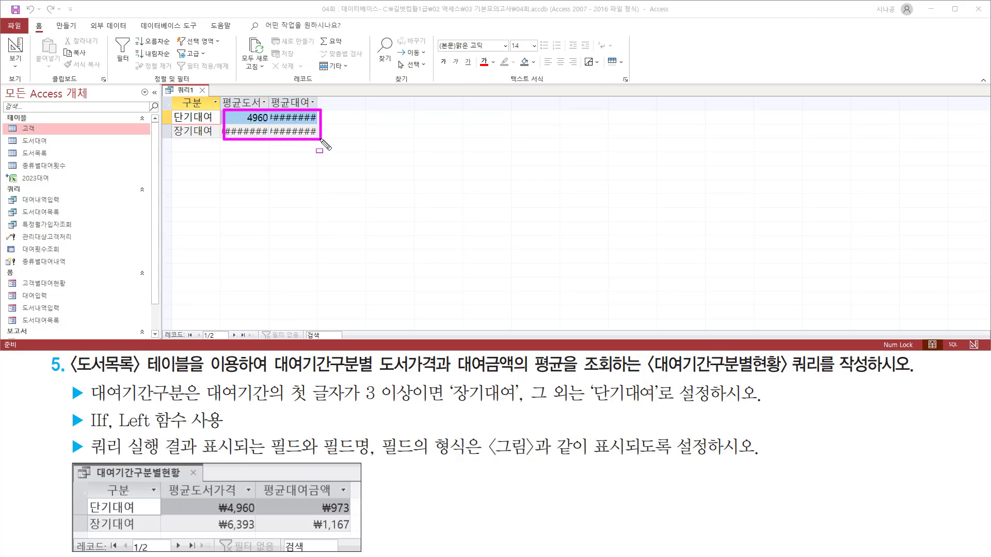
key("Escape")
key("ctrl+2")
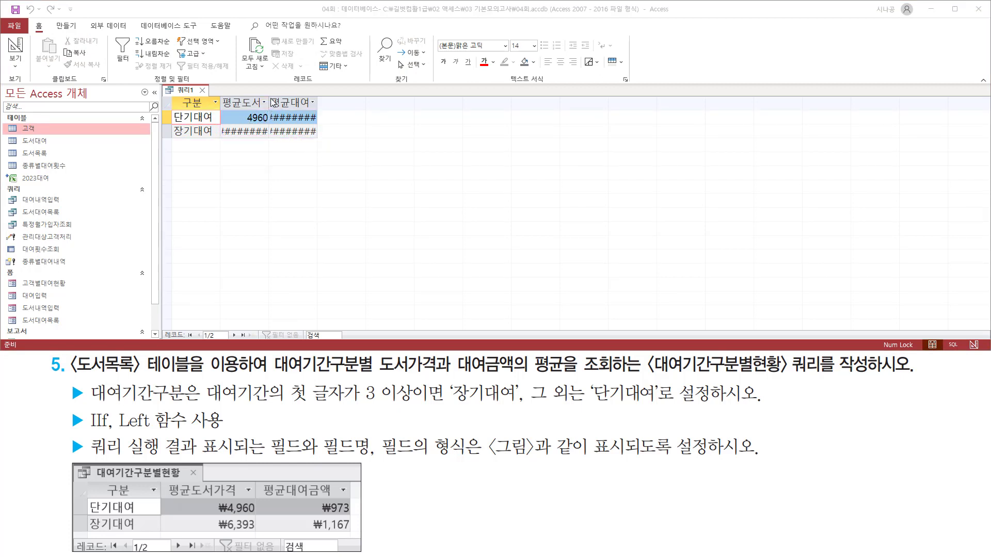
- Fit the datasheet column widths of 평균도서가격 and 평균대여금액 to their contents
left_click_drag(265, 105, 318, 108)
key("Escape")
double_click(269, 104)
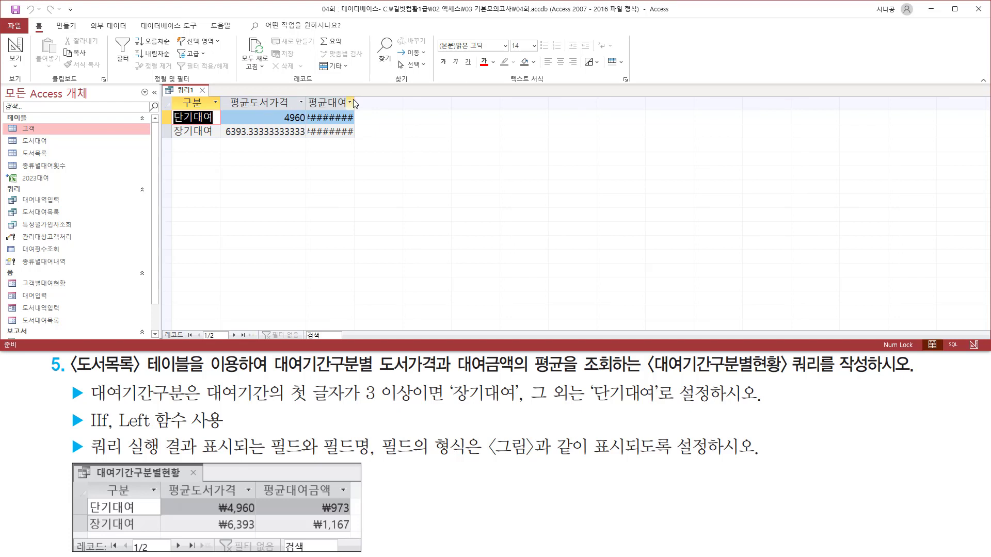
double_click(355, 101)
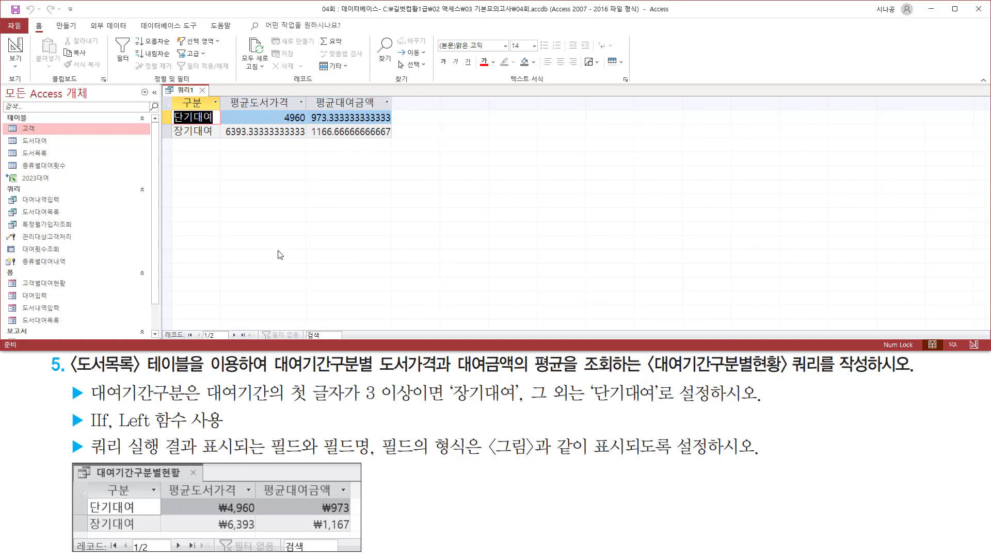
- Compare the query result's field names and number formats with the exercise picture and the format requirement
mouse_move(170, 94)
left_mouse_down()
mouse_move(214, 120)
mouse_move(220, 143)
left_mouse_up()
left_click_drag(88, 476, 151, 536)
mouse_move(166, 480)
left_mouse_down()
mouse_move(168, 490)
mouse_move(259, 511)
mouse_move(261, 499)
mouse_move(339, 500)
left_mouse_up()
left_click_drag(228, 95, 387, 111)
key("Escape")
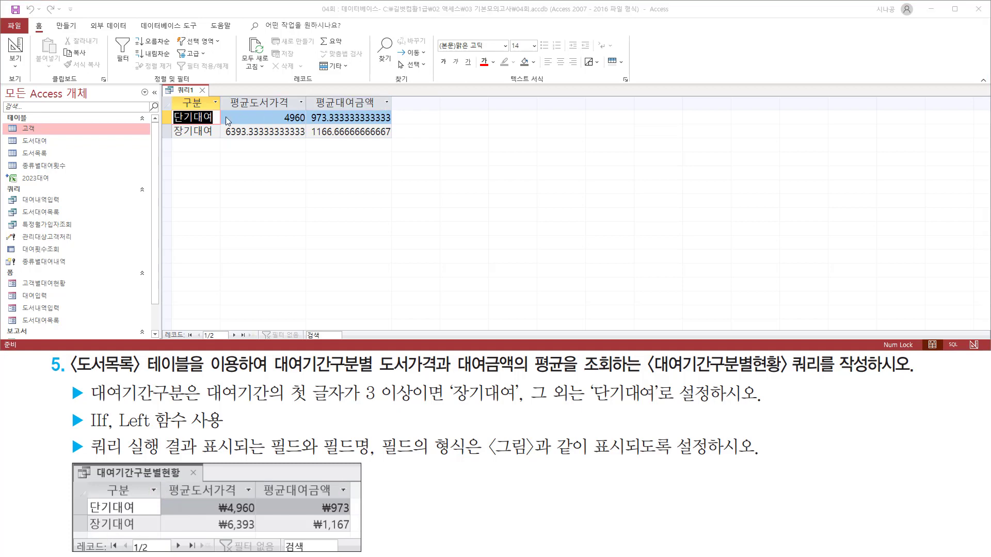
left_click_drag(222, 111, 396, 137)
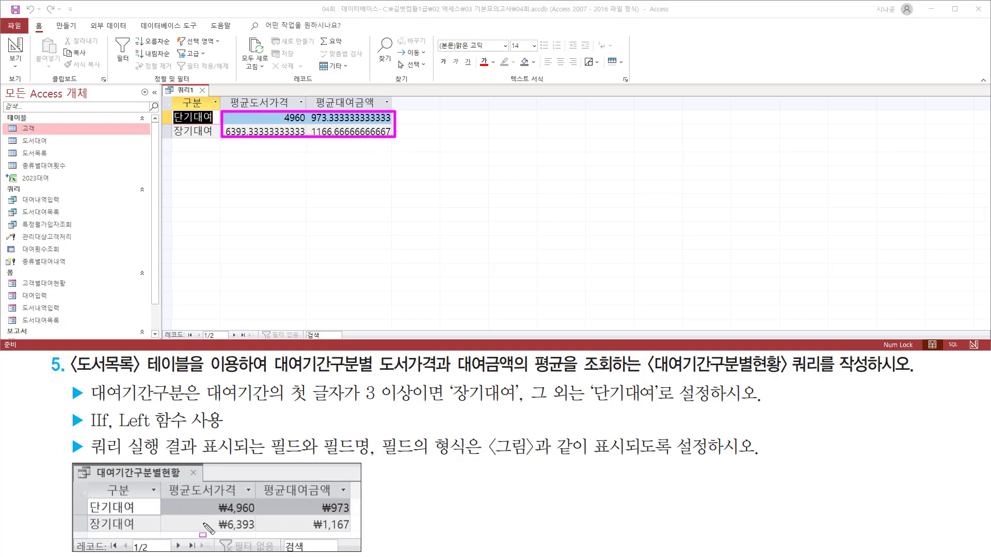
left_click_drag(168, 498, 351, 532)
key("Escape")
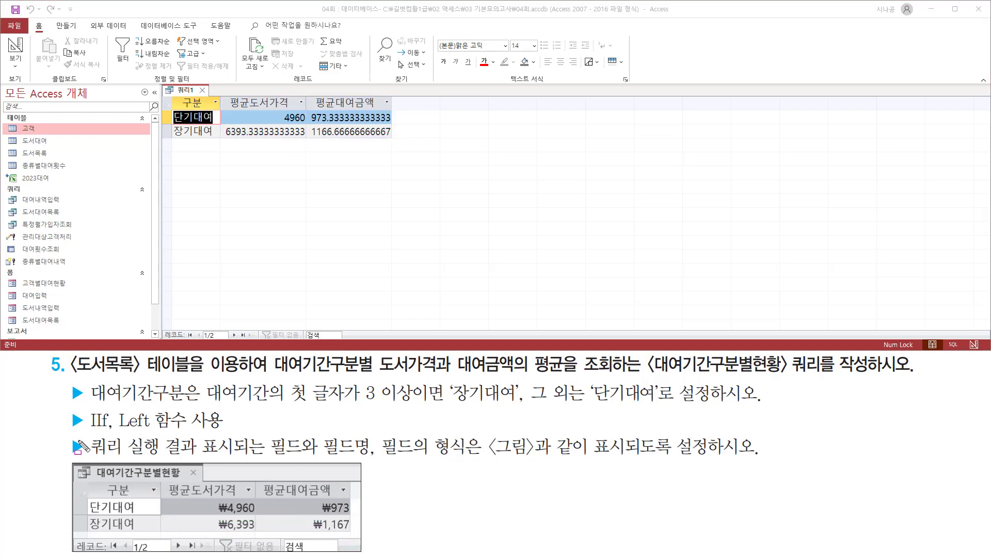
mouse_move(88, 436)
left_mouse_down()
mouse_move(187, 456)
mouse_move(768, 461)
left_mouse_up()
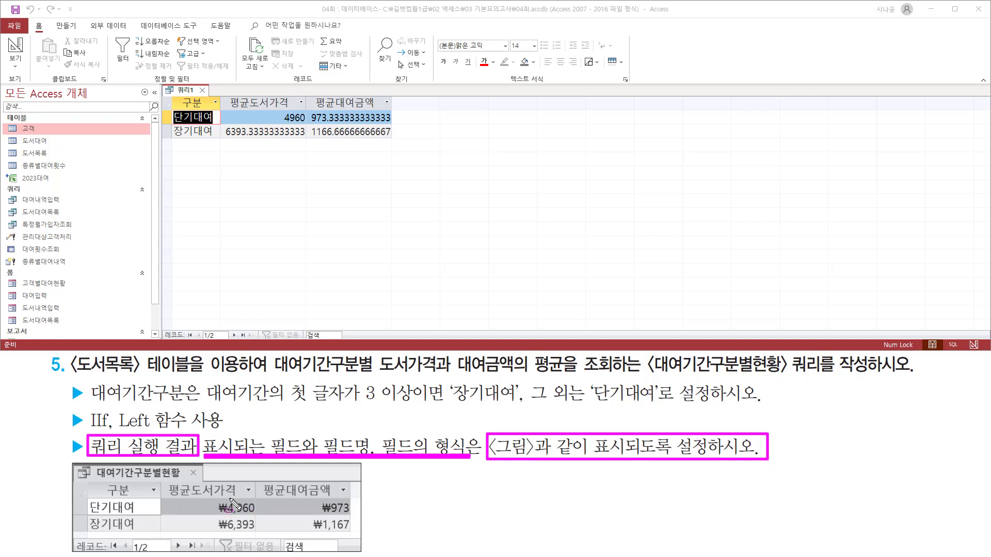
left_click_drag(161, 497, 357, 537)
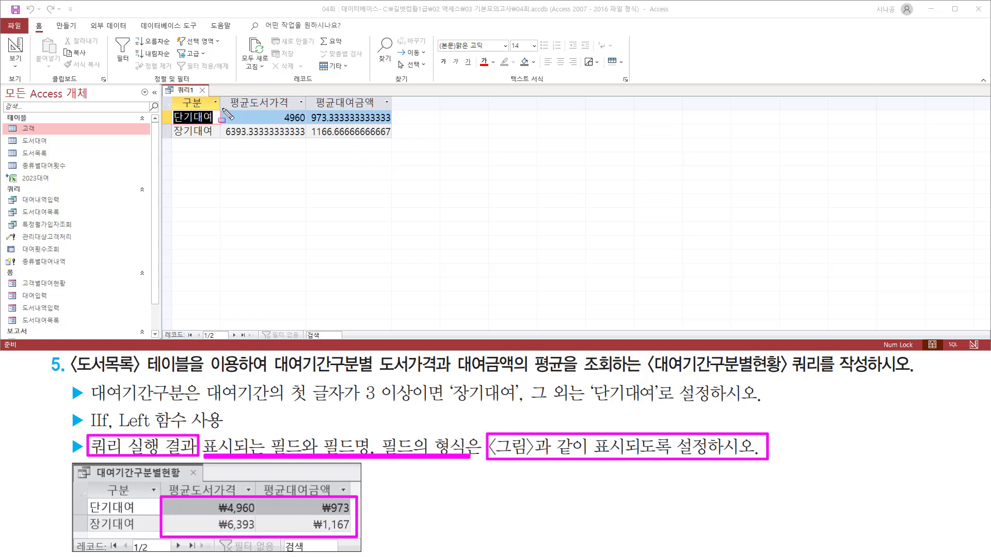
left_click_drag(222, 107, 390, 138)
key("Escape")
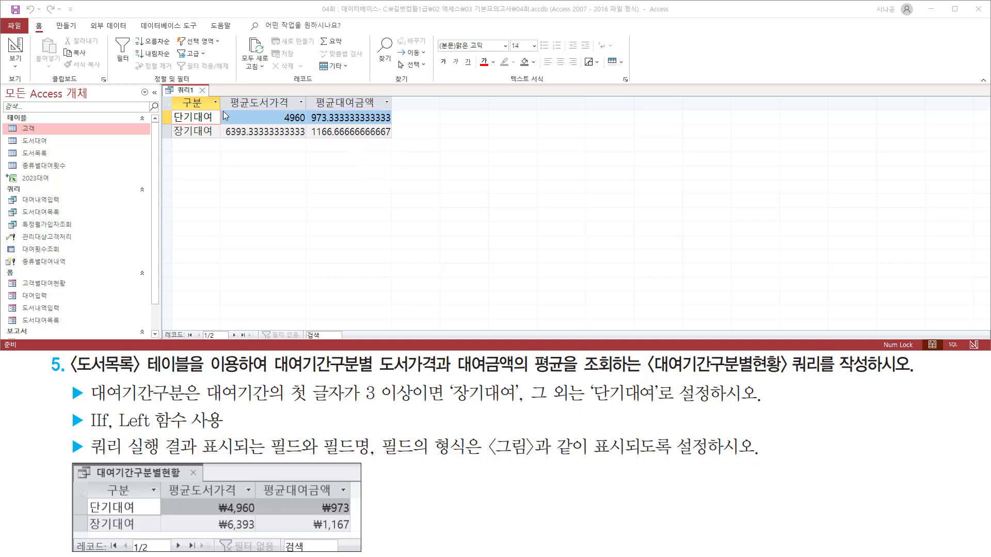
- Return the query to Design View and set the 형식 property of the 평균도서가격 field to 통화
right_click(183, 93)
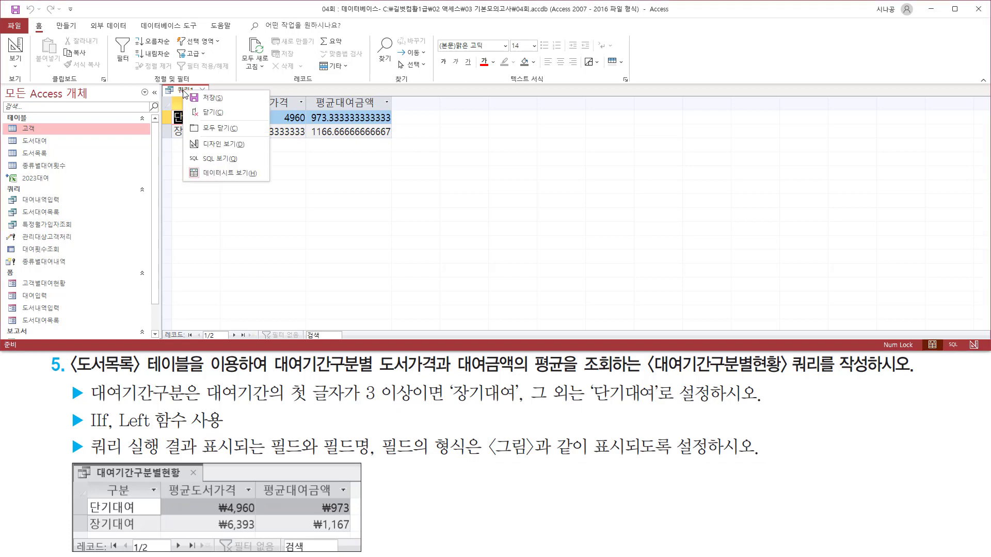
left_click(217, 150)
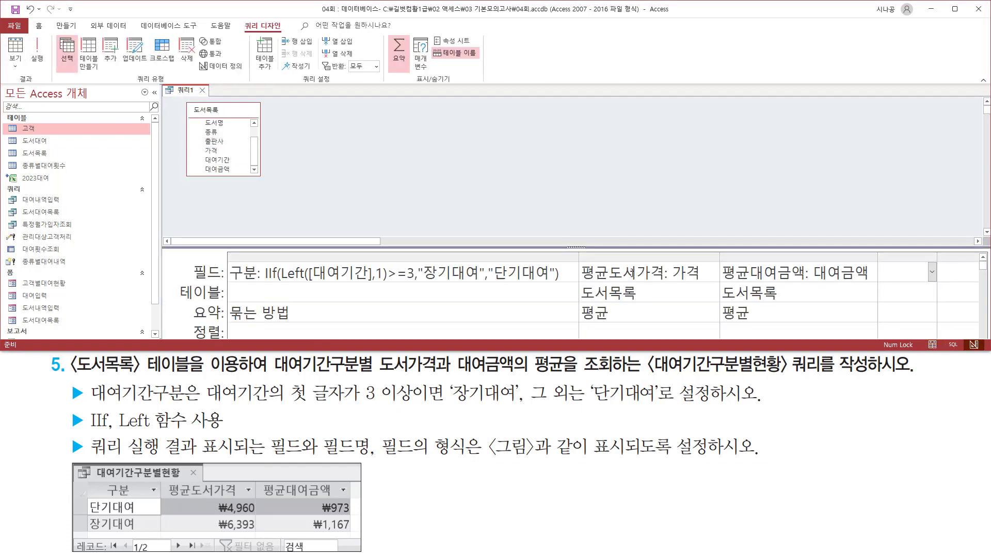
left_click(625, 274)
right_click(632, 274)
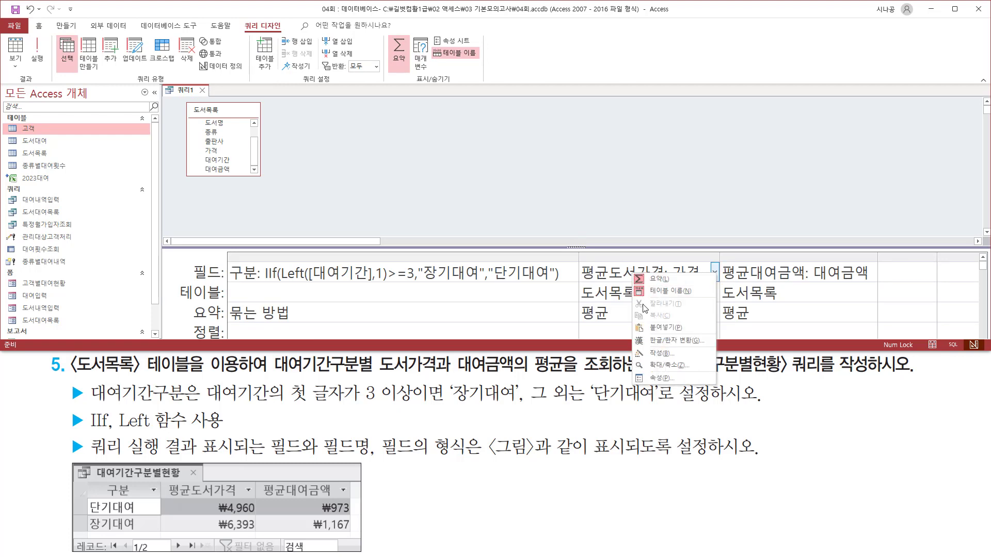
left_click(659, 379)
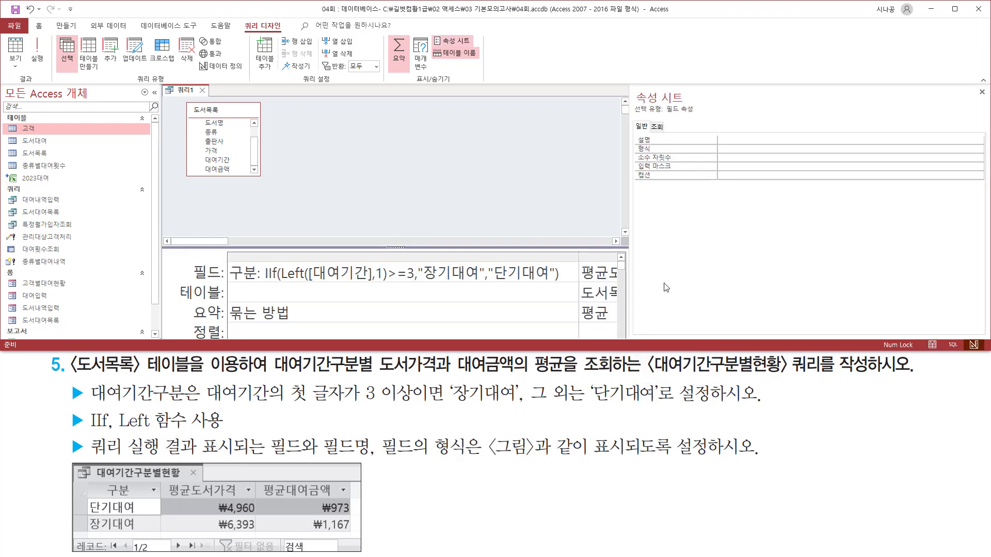
left_click(743, 150)
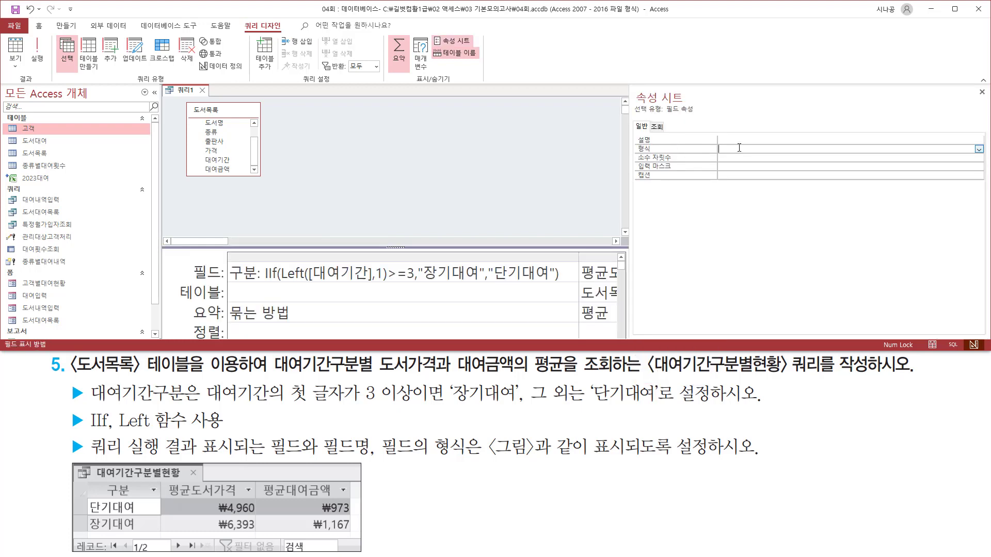
left_click(980, 150)
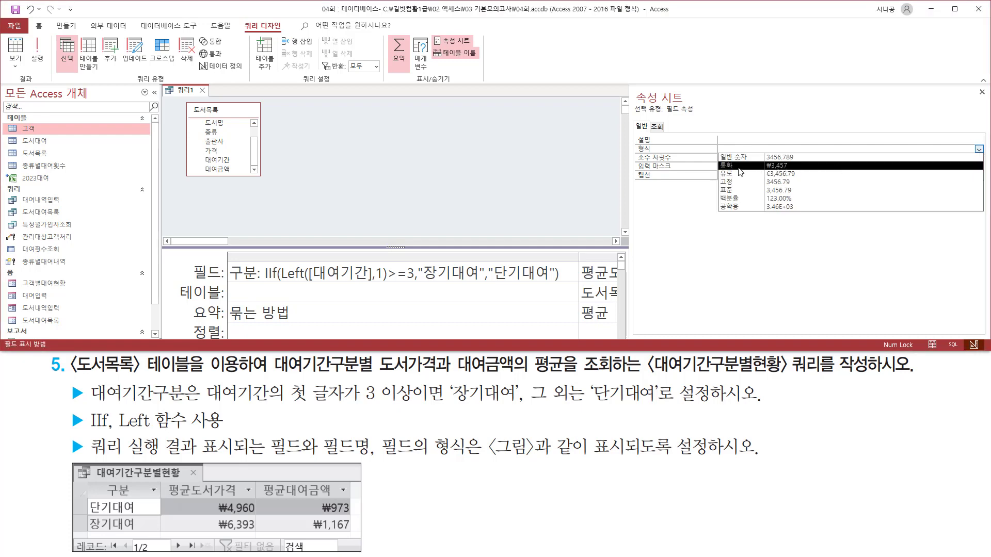
left_click(740, 165)
left_click(743, 147)
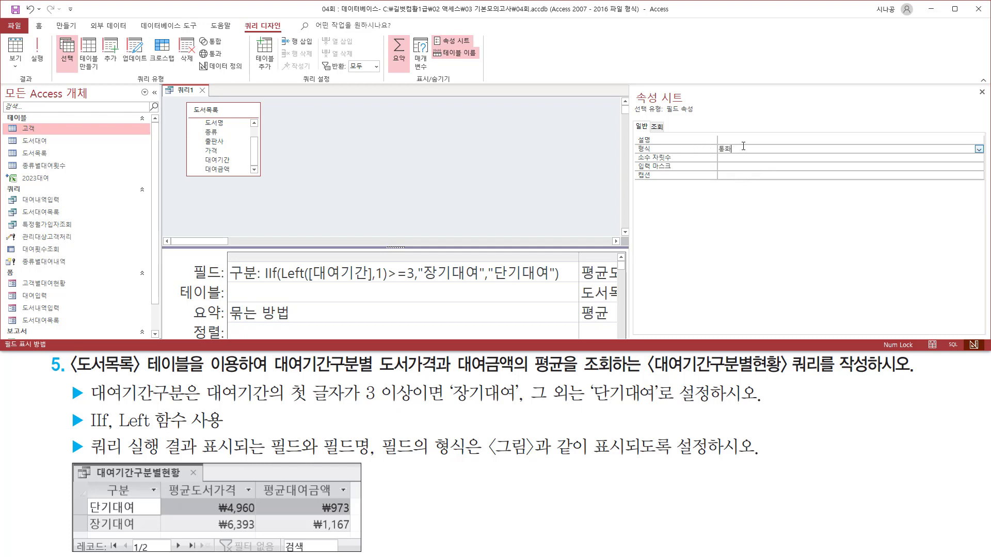
- Set the 형식 property of the 평균대여금액 field to 통화 and close the property sheet
left_click(596, 274)
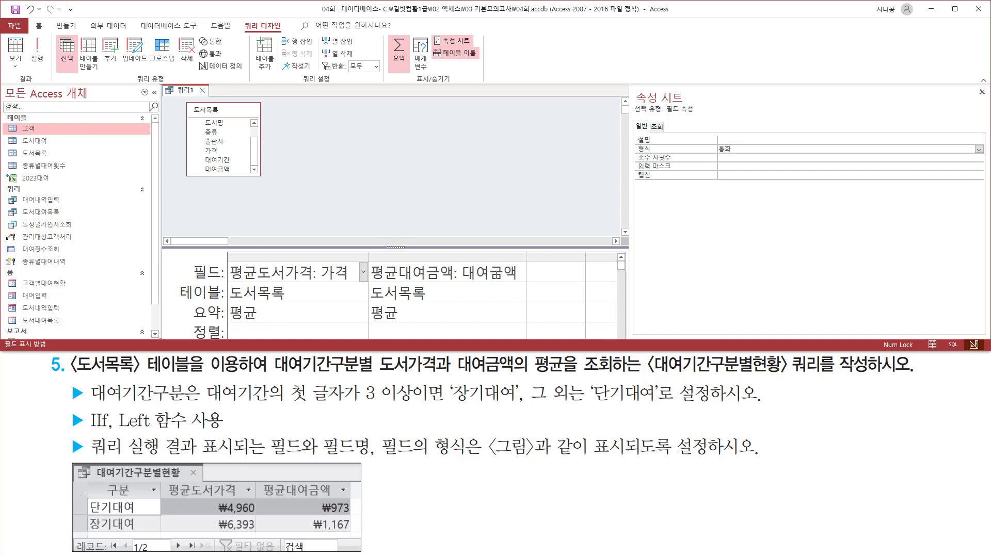
left_click(439, 272)
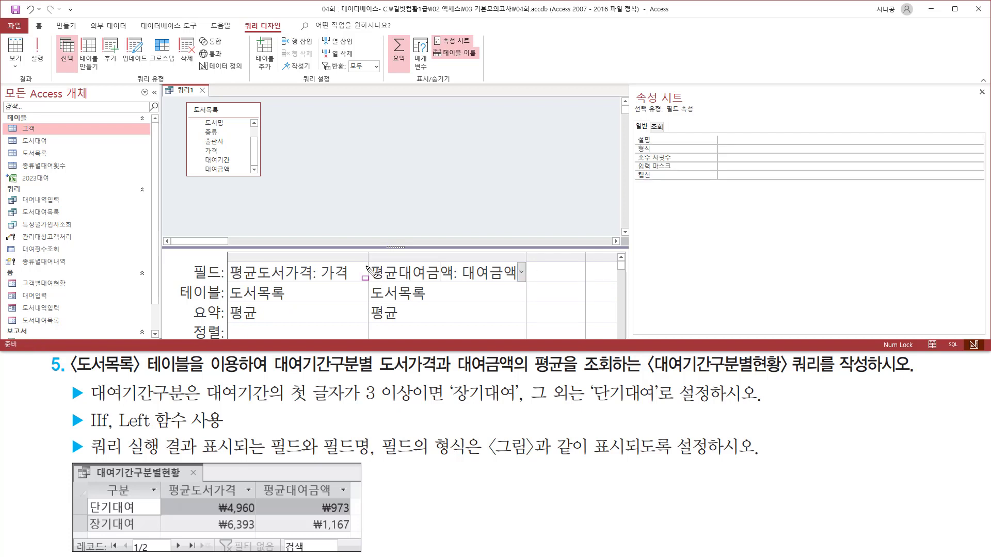
left_click_drag(426, 283, 457, 285)
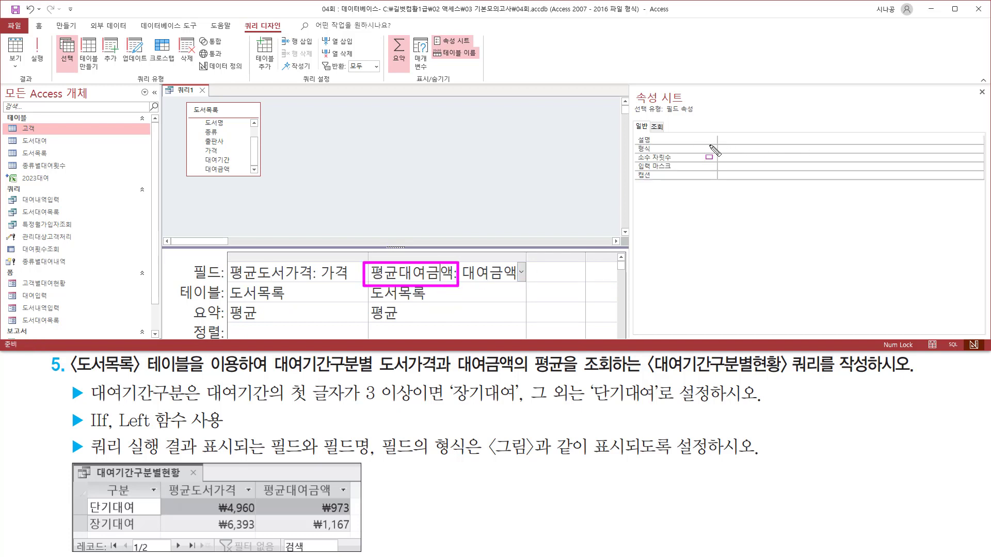
left_click_drag(721, 144, 797, 166)
left_click(970, 149)
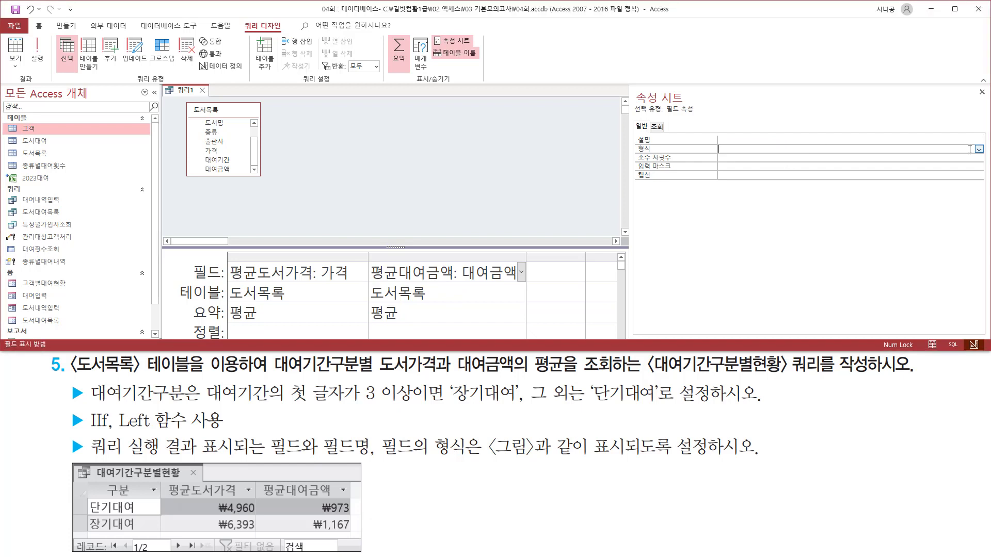
left_click(979, 149)
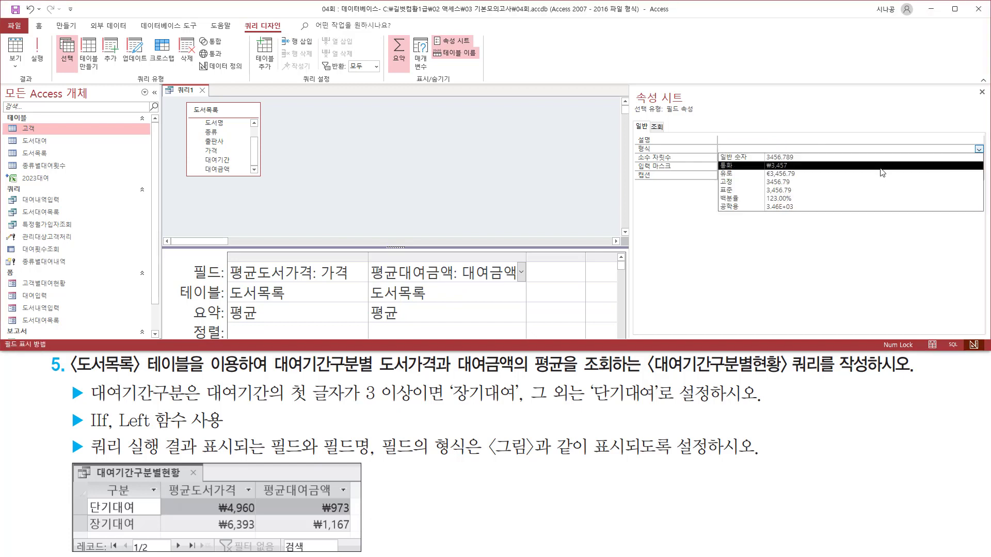
left_click(880, 167)
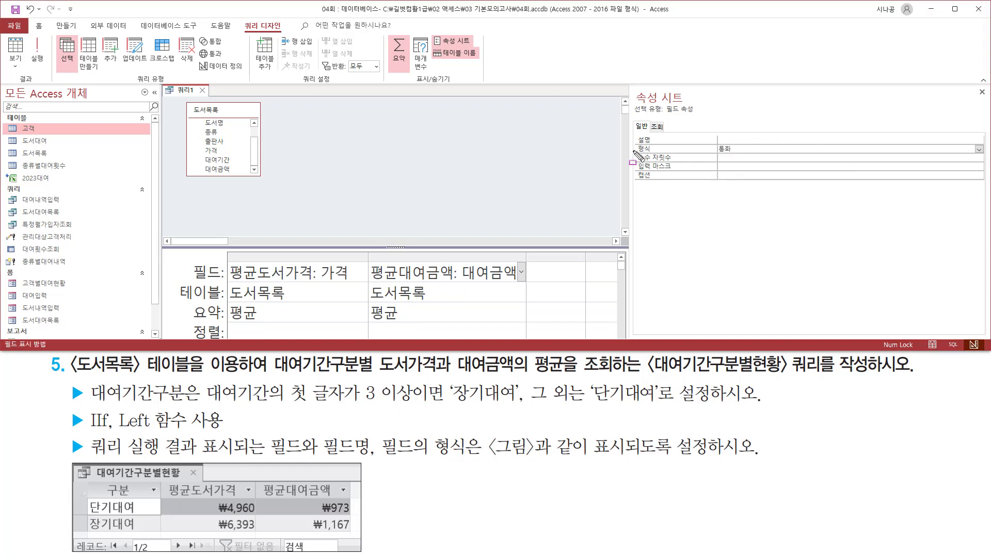
mouse_move(635, 153)
left_mouse_down()
mouse_move(752, 153)
mouse_move(738, 155)
left_mouse_up()
key("Escape")
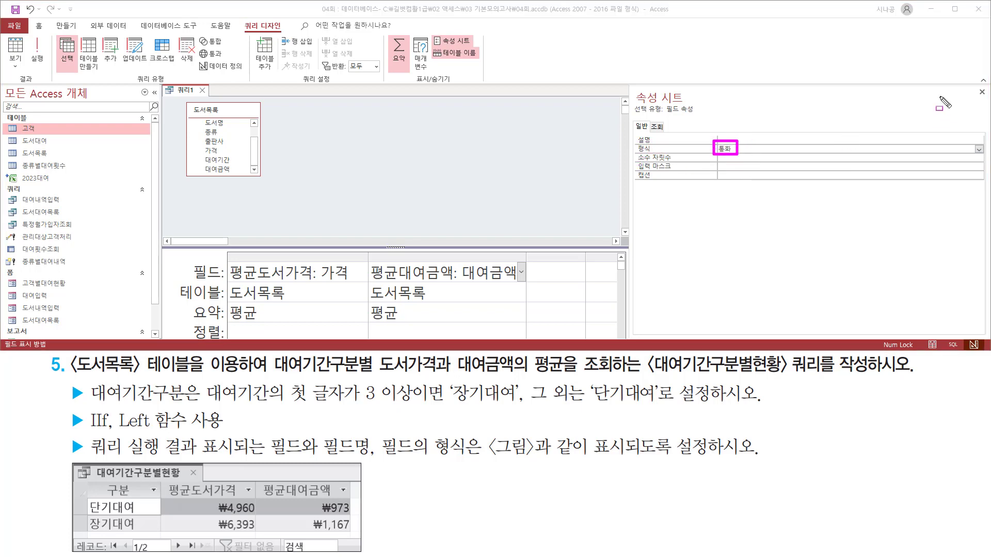
left_click_drag(635, 88, 694, 113)
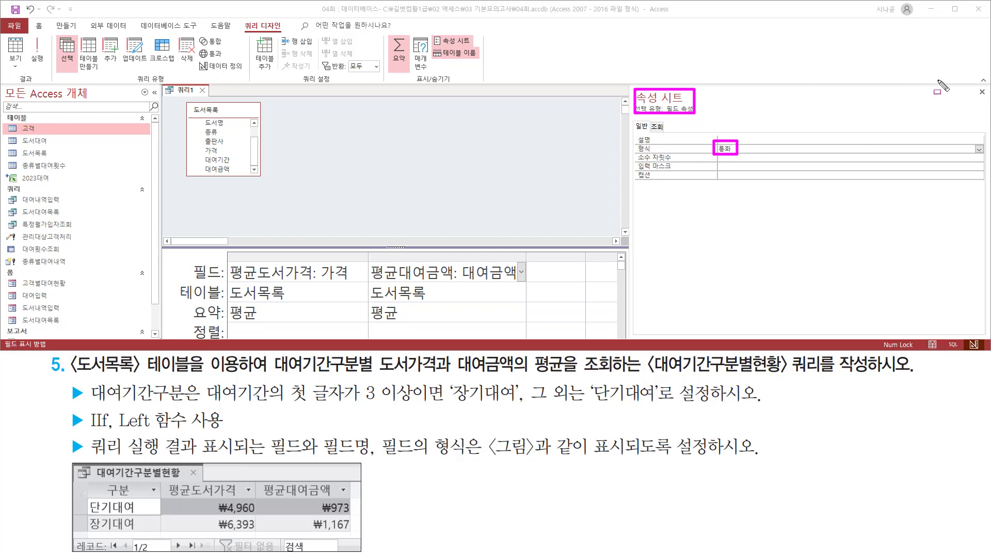
key("Escape")
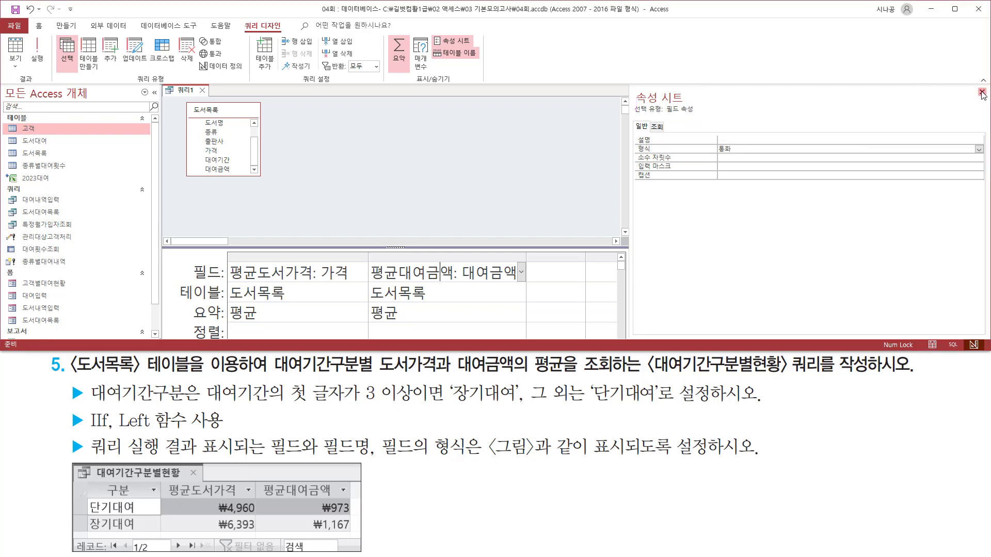
left_click(983, 90)
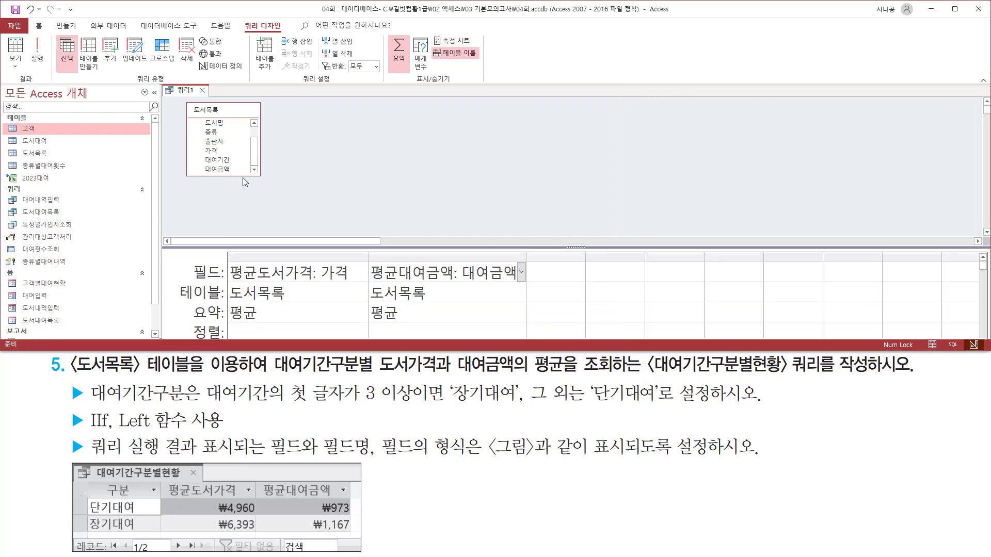
- Run the query again and compare the formats of both average fields with the exercise picture
left_click(37, 58)
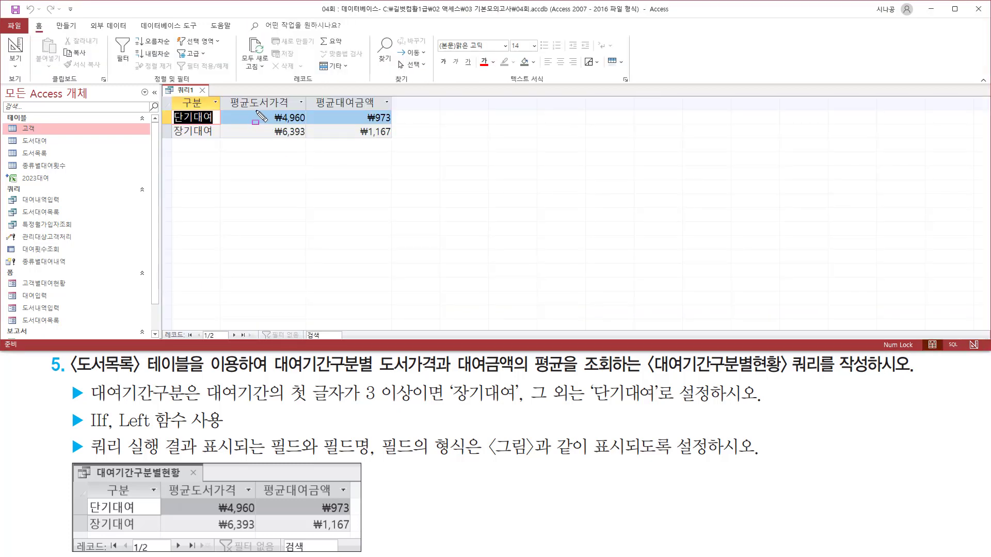
mouse_move(255, 110)
left_mouse_down()
mouse_move(356, 140)
mouse_move(394, 141)
left_mouse_up()
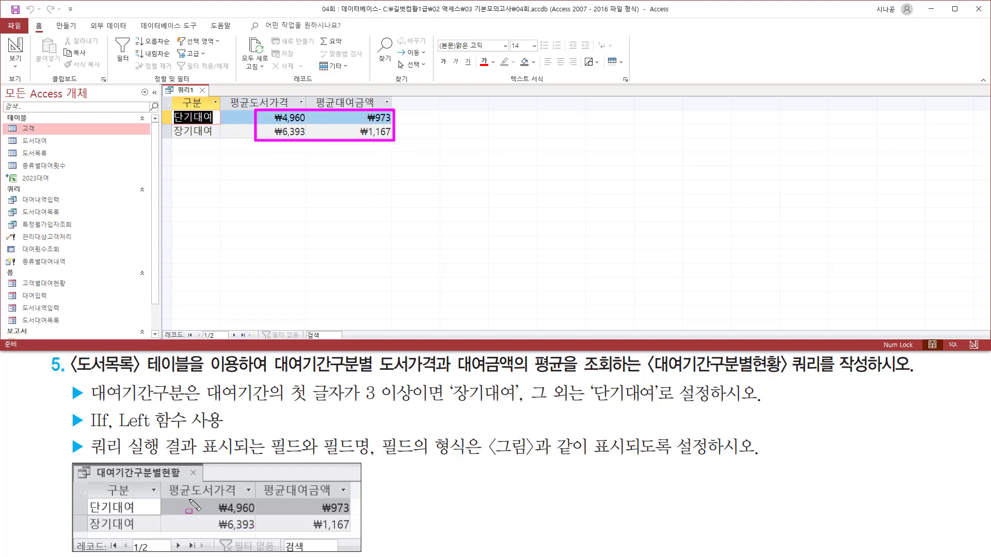
left_click_drag(192, 498, 354, 535)
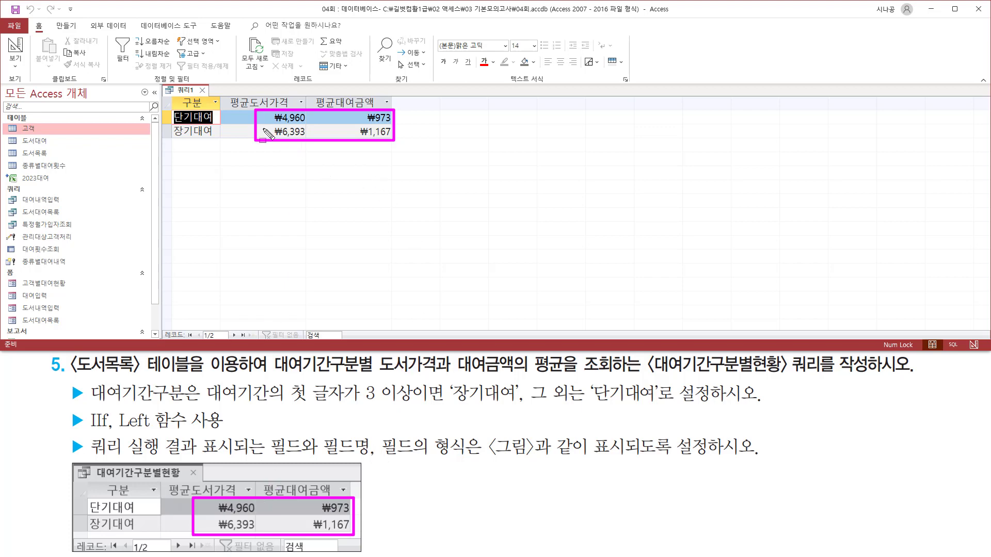
key("Escape")
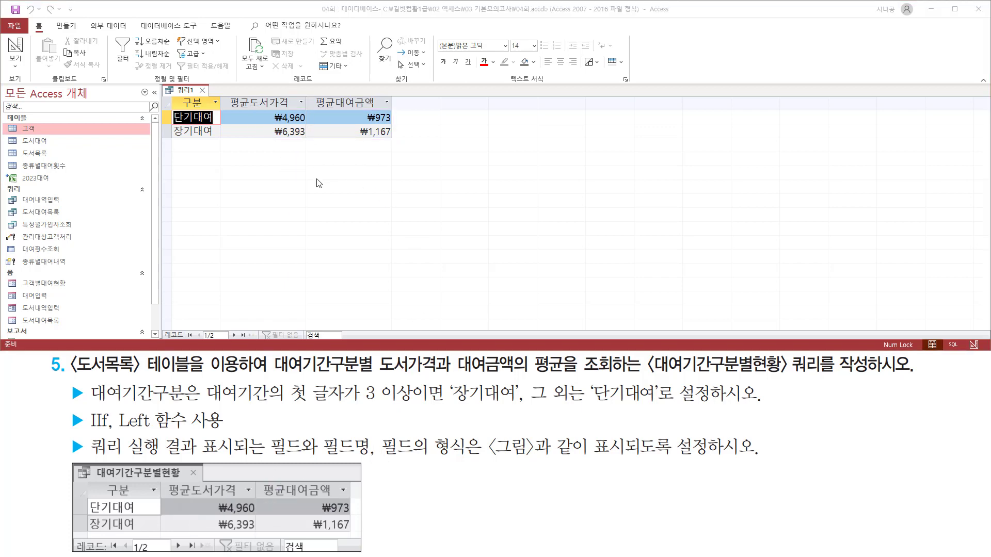
- Close the finished query and agree to save its design changes
left_click(204, 91)
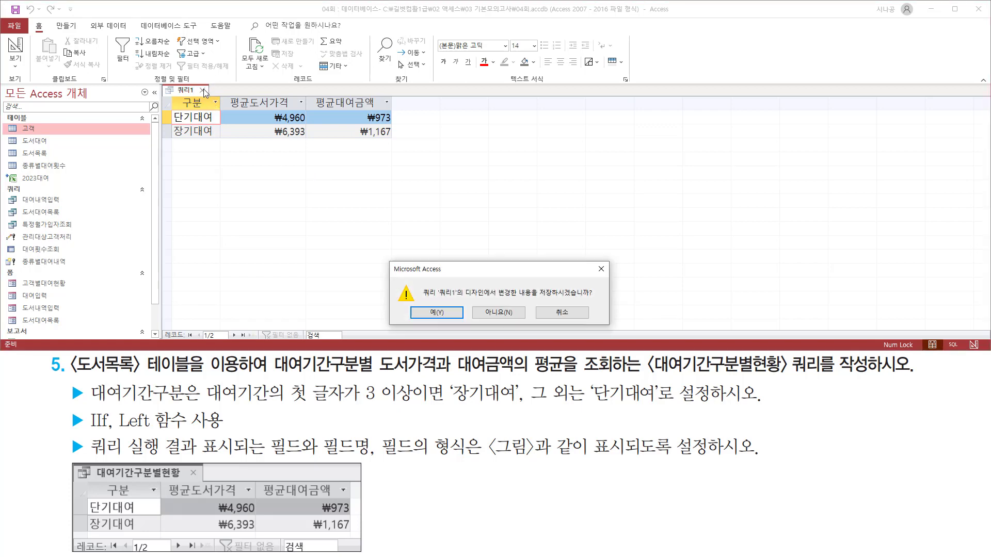
left_click_drag(538, 297, 596, 296)
left_click_drag(419, 306, 455, 319)
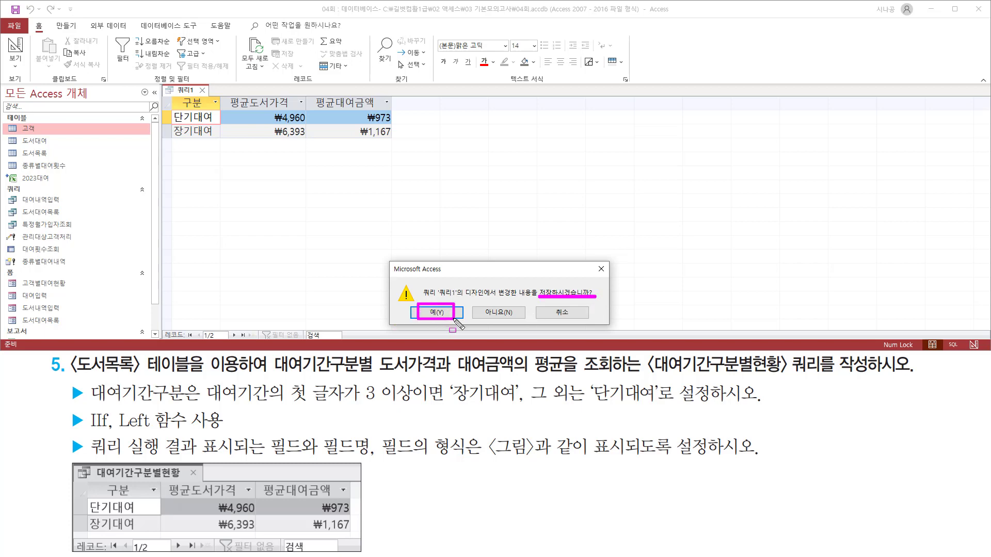
key("Escape")
left_click(437, 313)
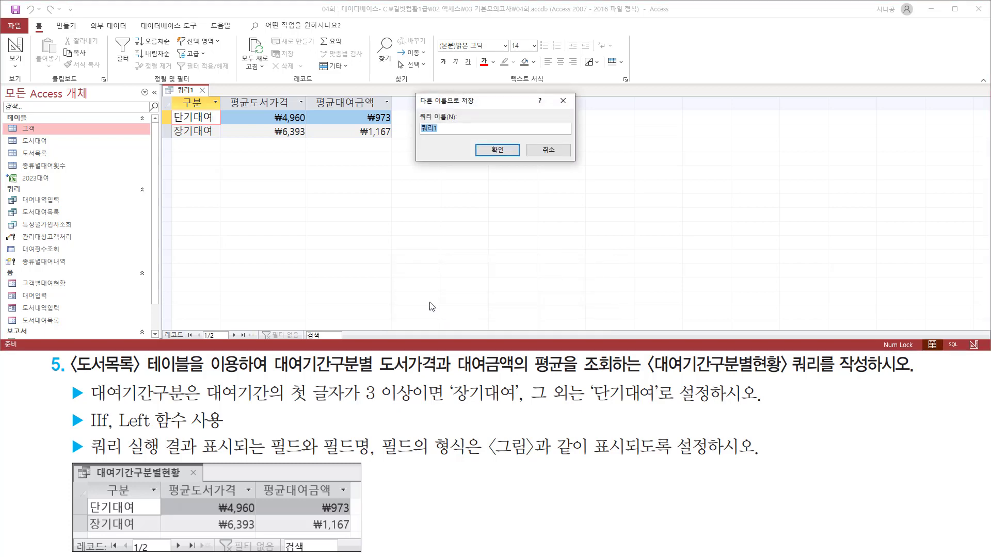
- Check the query name required by the exercise and save the query as 대여기간구분별현황
mouse_move(413, 107)
left_mouse_down()
mouse_move(428, 126)
mouse_move(462, 139)
left_mouse_up()
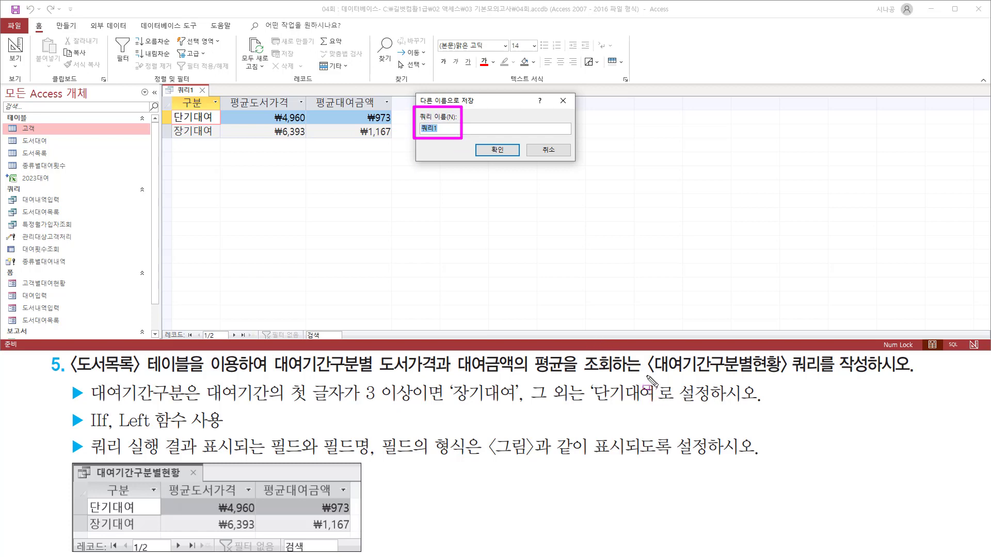
mouse_move(646, 376)
left_mouse_down()
mouse_move(798, 370)
mouse_move(891, 382)
left_mouse_up()
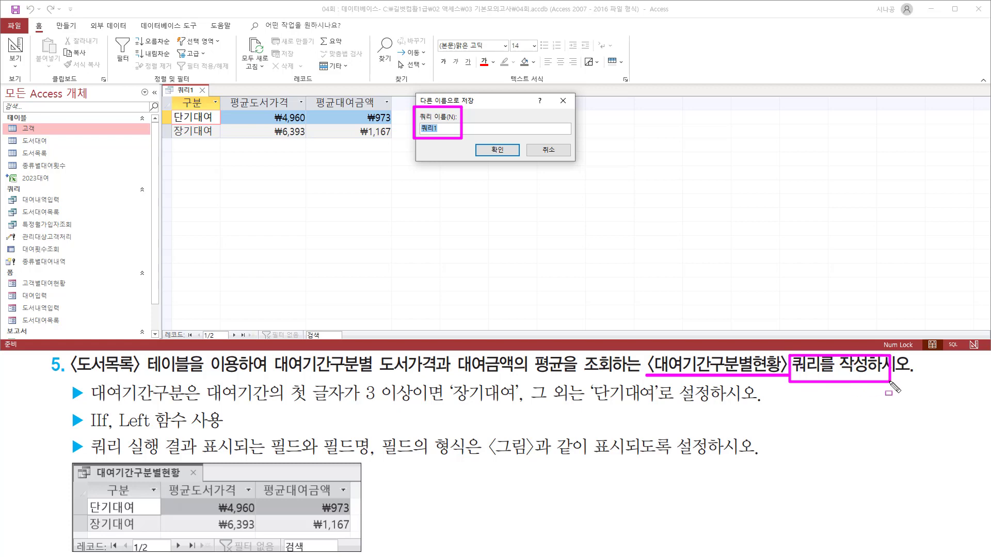
key("Escape")
left_click(502, 105)
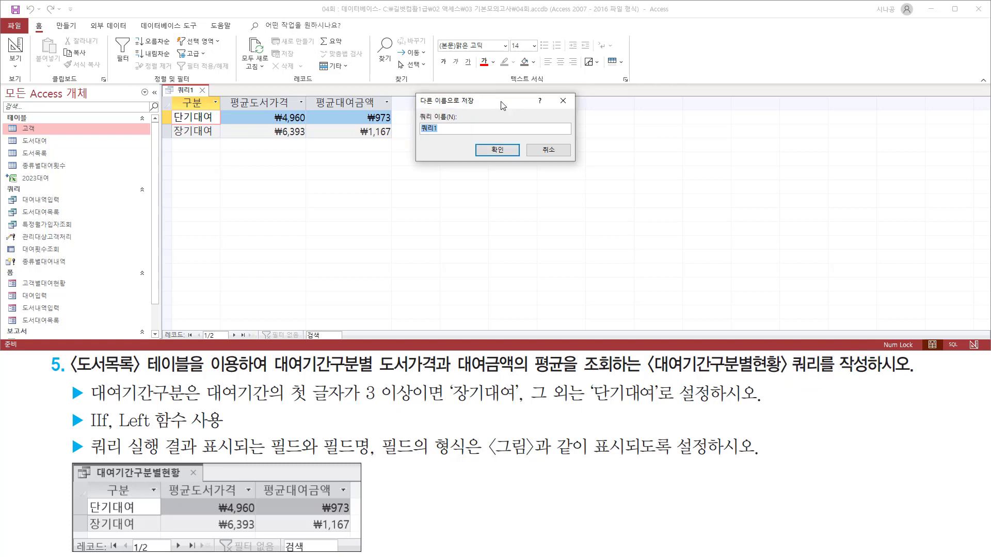
type("대여기간구분별현황")
left_click_drag(420, 136, 484, 136)
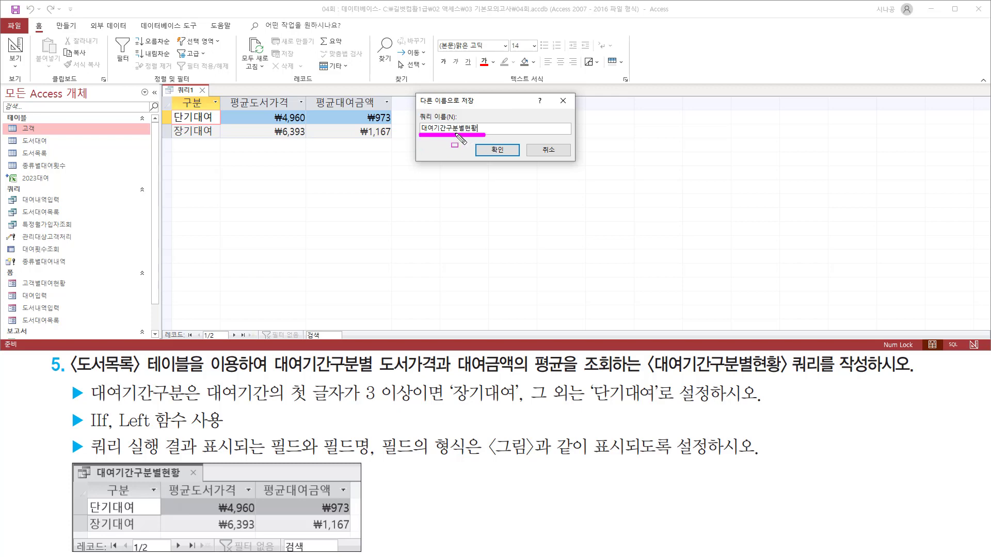
left_click_drag(485, 142, 513, 160)
left_click(497, 150)
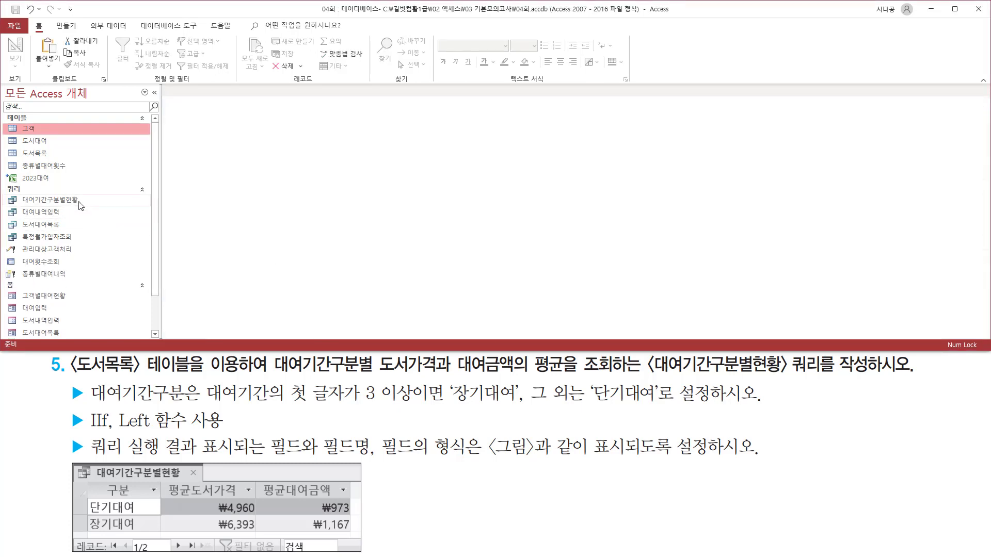
- Select the 대여기간구분별현황 query among the database's saved queries to check that it is listed
left_click(20, 199)
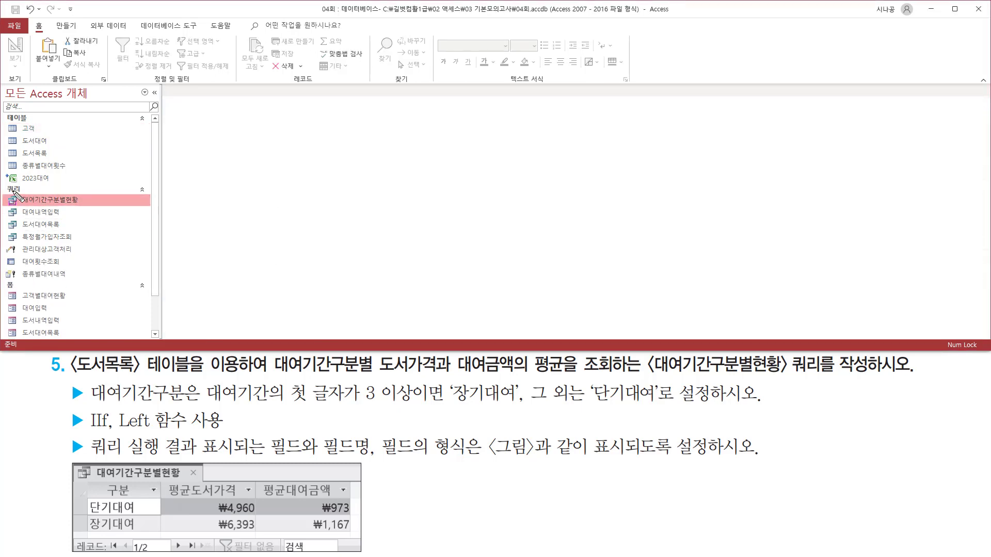
left_click_drag(8, 193, 94, 207)
key("Escape")
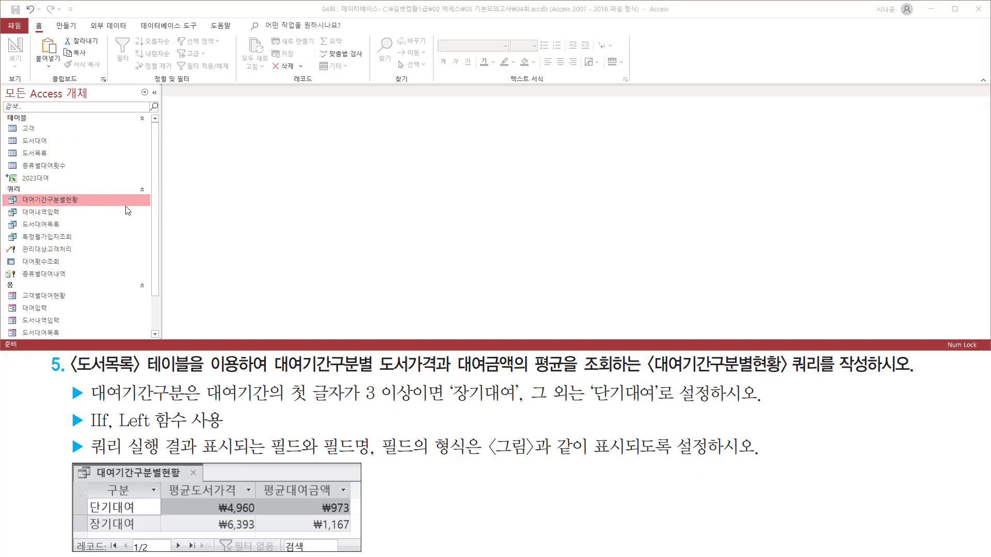